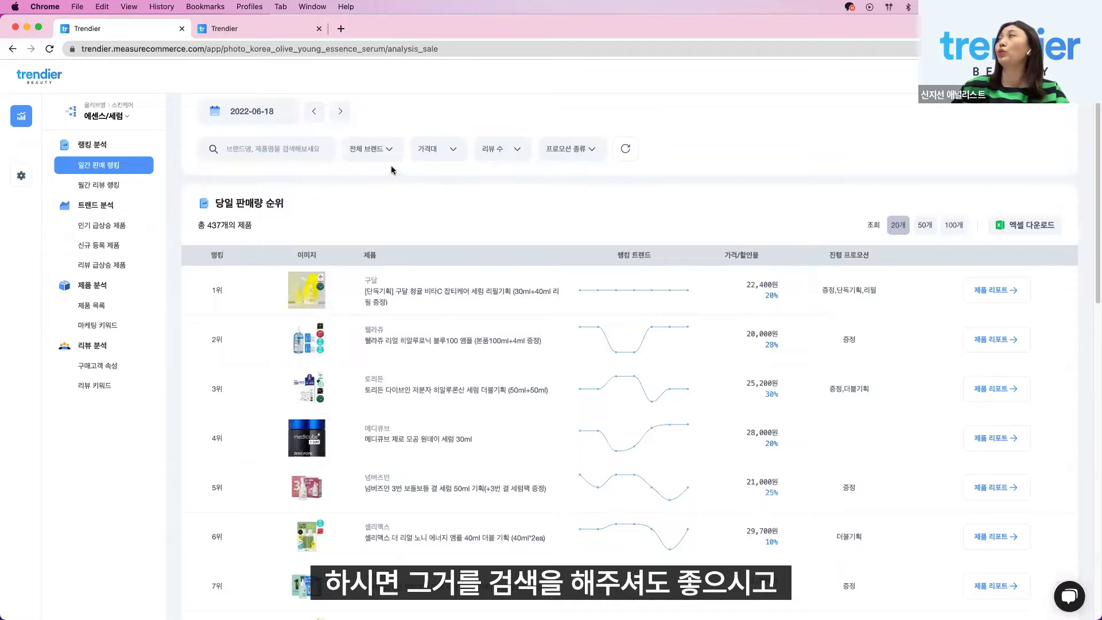
Filter the daily sales ranking to the brand 바이오힐보 only and look through its ranked products.
{"action": "left_click", "coordinate": [388, 162]}
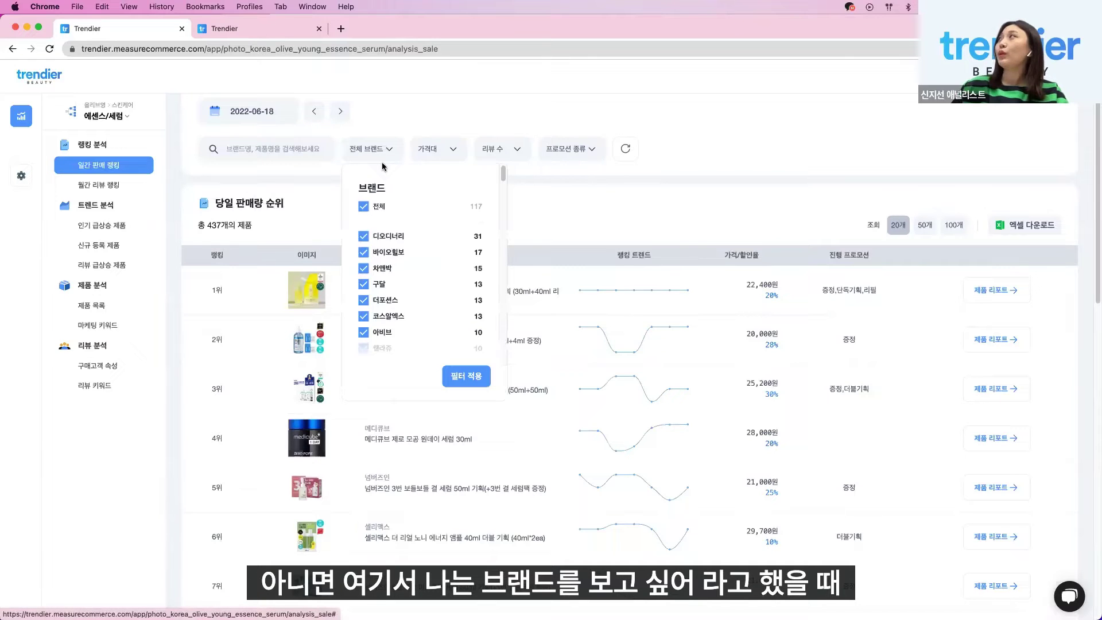
{"action": "left_click", "coordinate": [364, 207]}
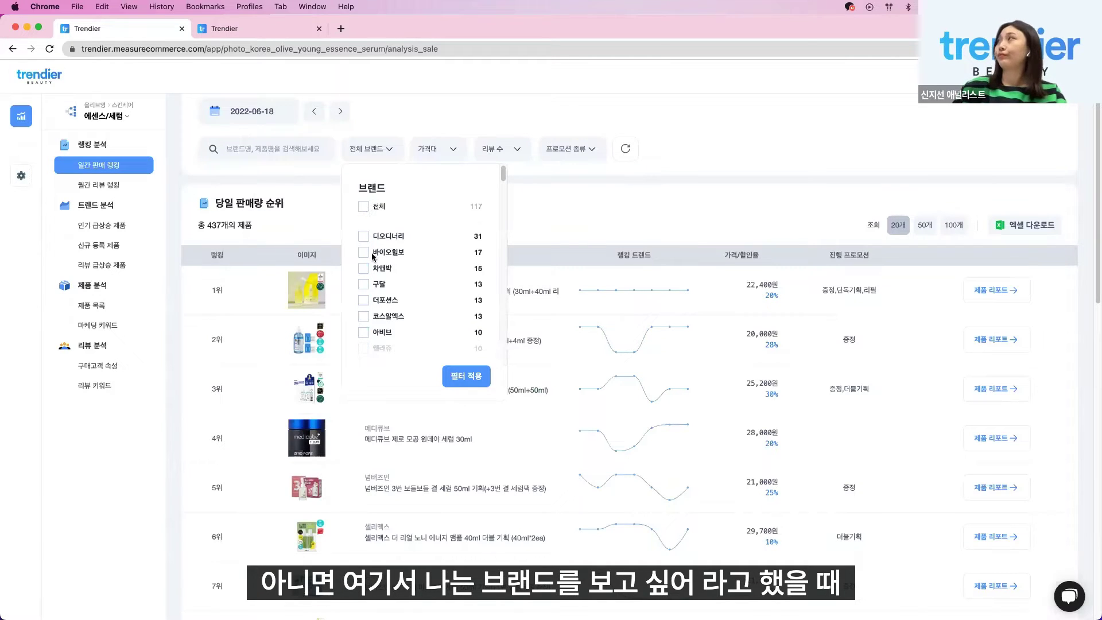
{"action": "left_click", "coordinate": [364, 253]}
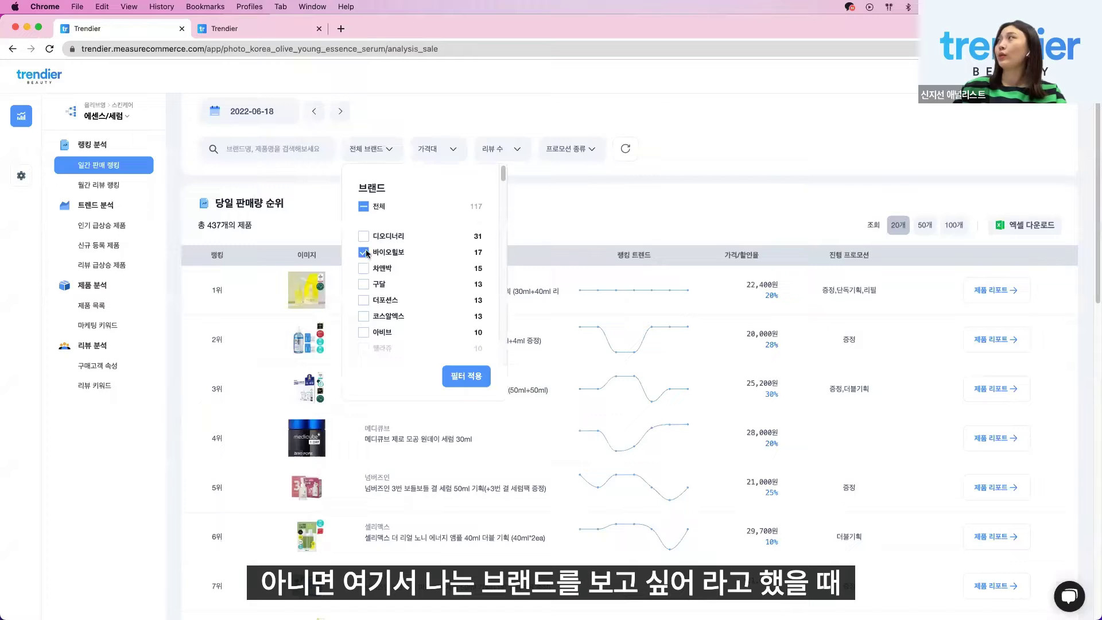
{"action": "left_click", "coordinate": [474, 383]}
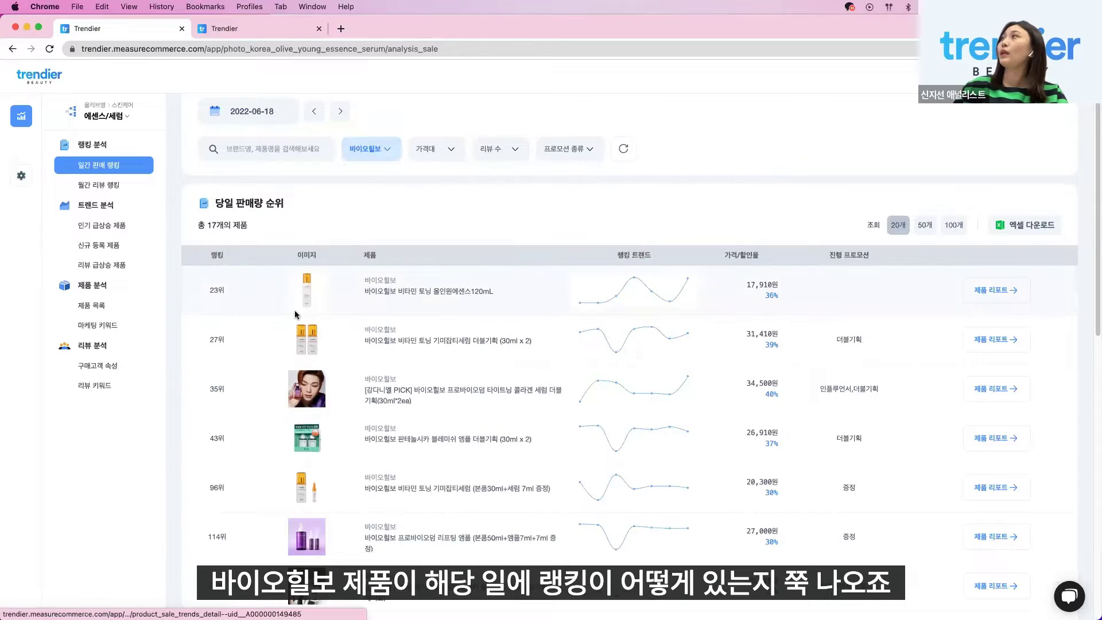
{"action": "scroll", "coordinate": [282, 310], "scroll_direction": "down", "scroll_amount": 5}
{"action": "scroll", "coordinate": [282, 310], "scroll_direction": "down", "scroll_amount": 5}
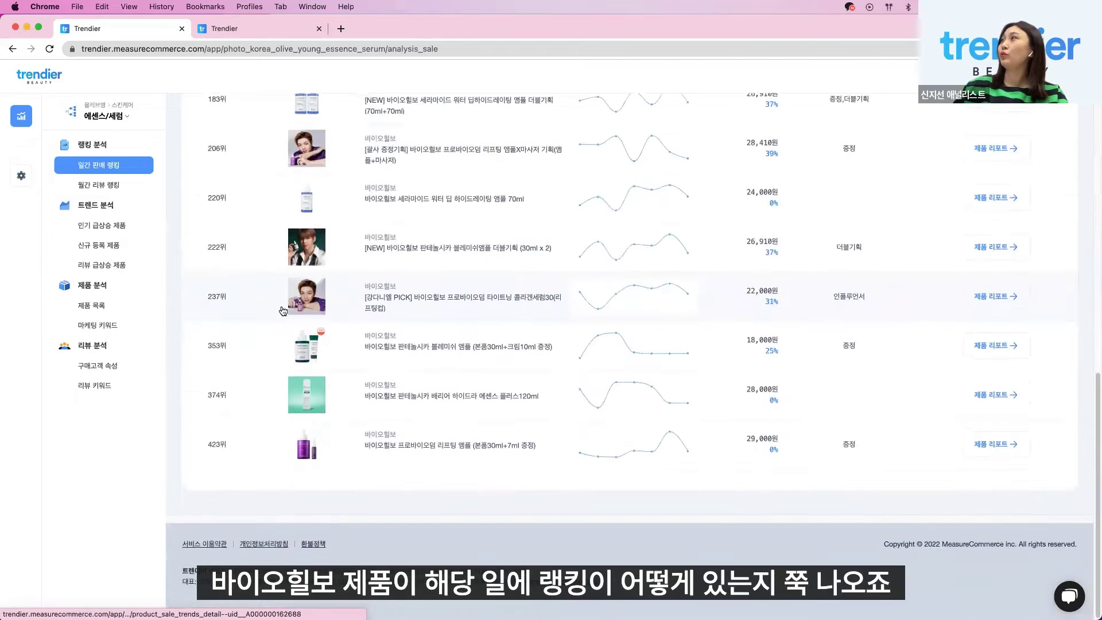
{"action": "scroll", "coordinate": [287, 310], "scroll_direction": "up", "scroll_amount": 10}
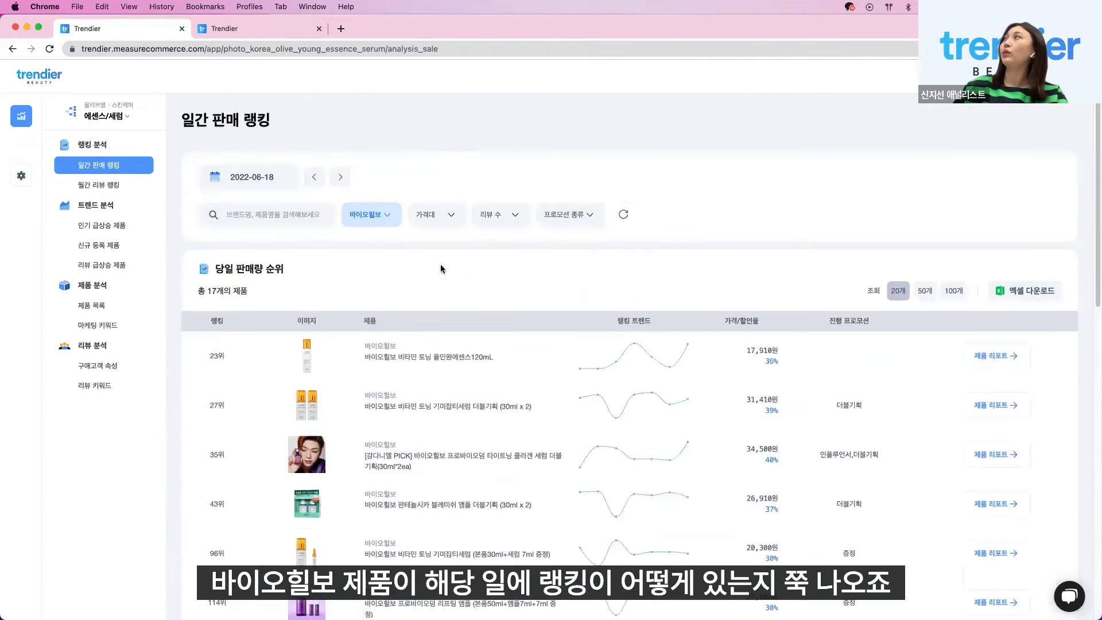
{"action": "left_click", "coordinate": [433, 212]}
{"action": "left_click_drag", "start_coordinate": [425, 272], "coordinate": [420, 271]}
{"action": "left_click", "coordinate": [664, 229]}
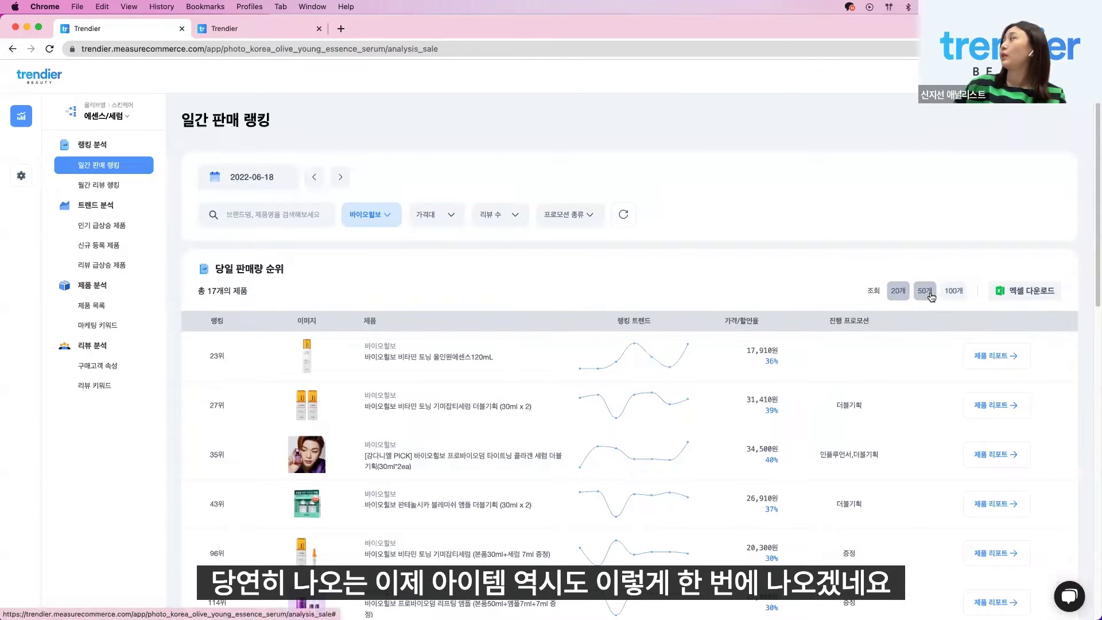
Look over the 바이오힐보 ranking for 2022-06-18 and download it as an Excel file.
{"action": "scroll", "coordinate": [777, 392], "scroll_direction": "down", "scroll_amount": 5}
{"action": "scroll", "coordinate": [778, 392], "scroll_direction": "down", "scroll_amount": 6}
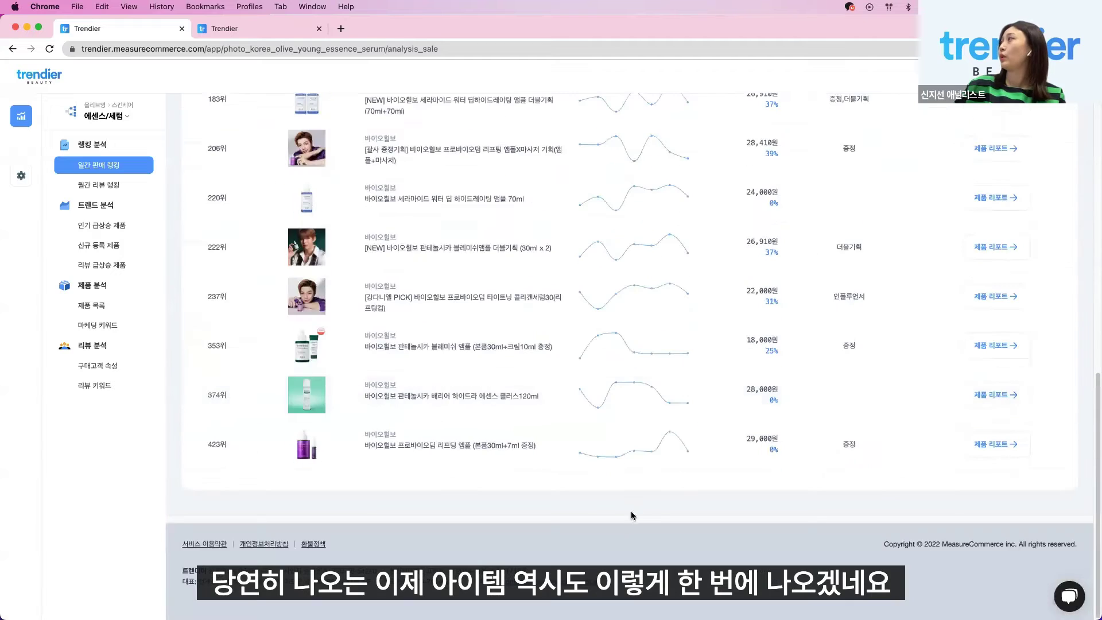
{"action": "scroll", "coordinate": [642, 512], "scroll_direction": "up", "scroll_amount": 11}
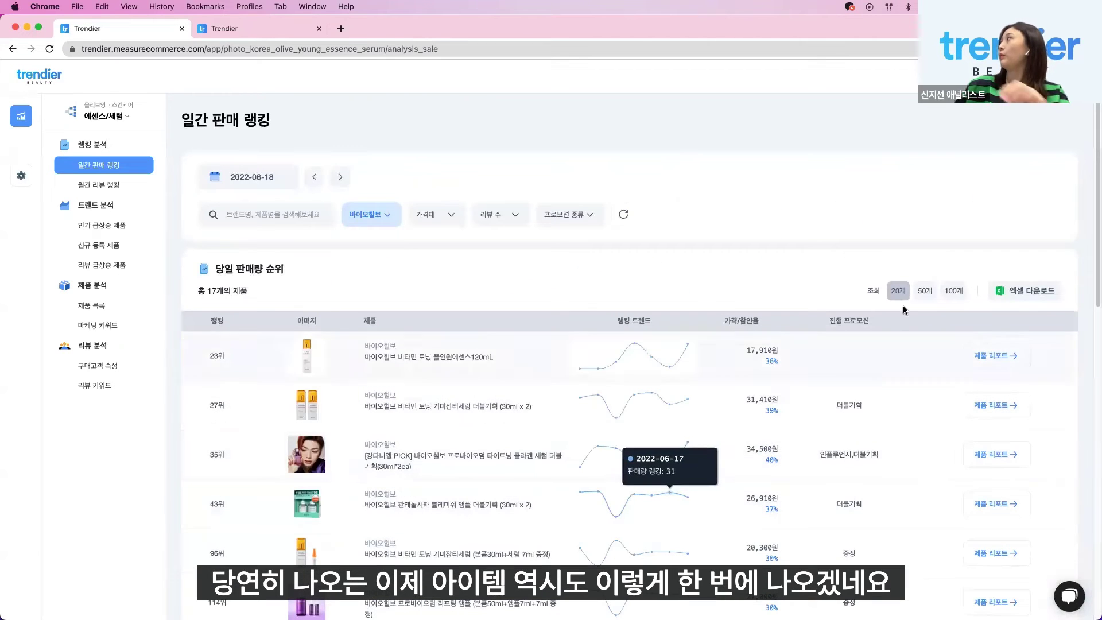
{"action": "left_click", "coordinate": [1023, 297]}
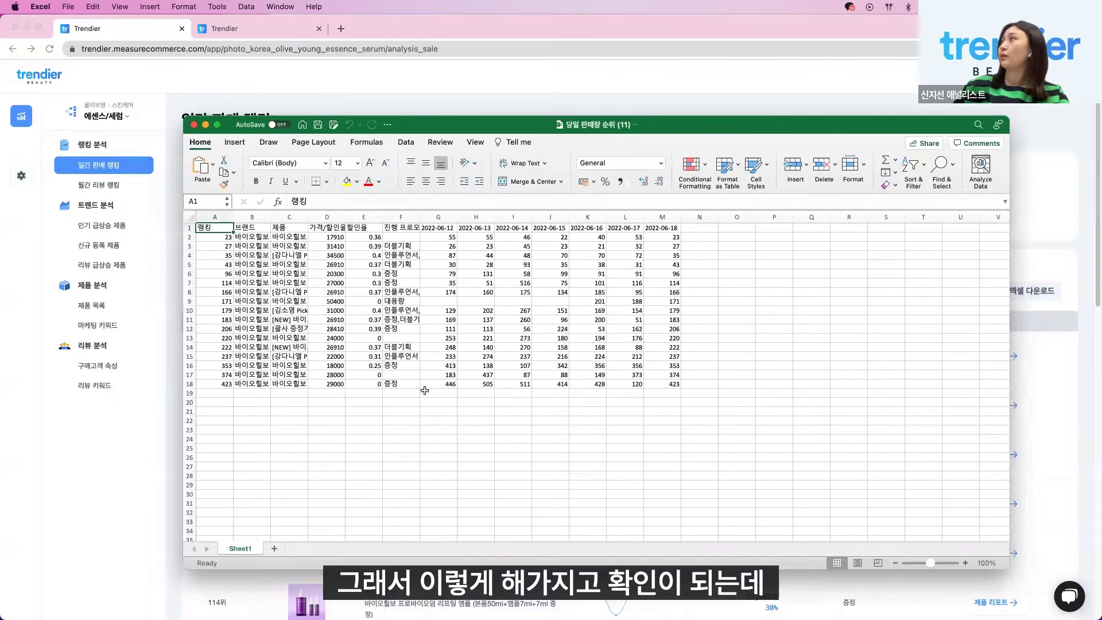
Widen the product column to its full names in the exported workbook and examine prices, discount rates, promotions and daily rankings from 2022-06-12 to 2022-06-18.
{"action": "left_click", "coordinate": [424, 392]}
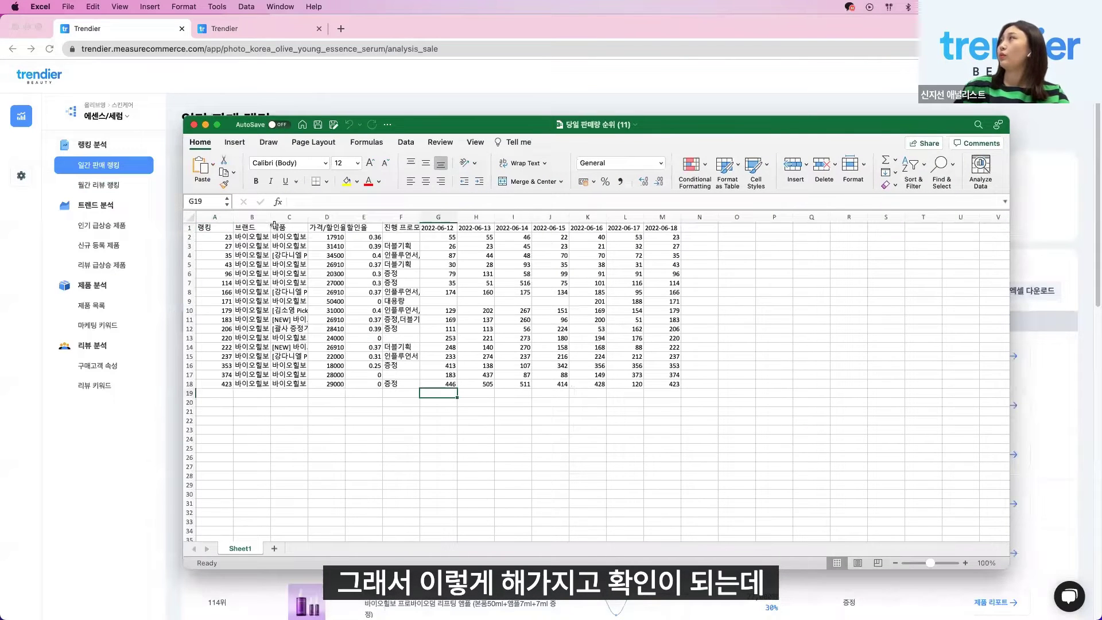
{"action": "double_click", "coordinate": [309, 217]}
{"action": "left_click", "coordinate": [413, 320]}
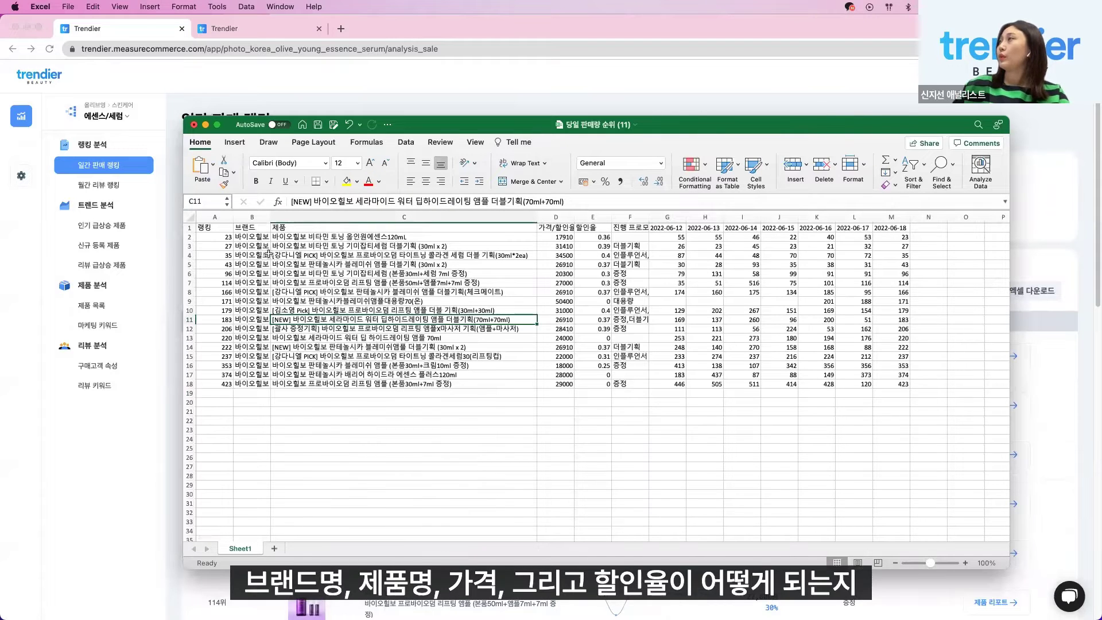
{"action": "left_click", "coordinate": [402, 273]}
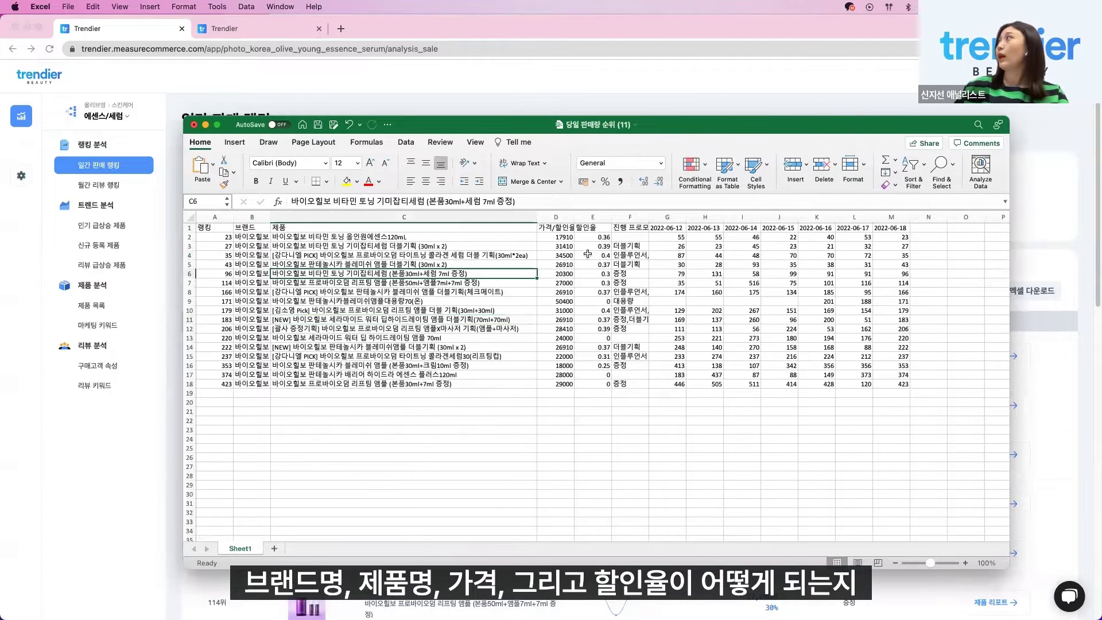
{"action": "left_click", "coordinate": [565, 263]}
{"action": "left_click_drag", "start_coordinate": [592, 237], "coordinate": [593, 394]}
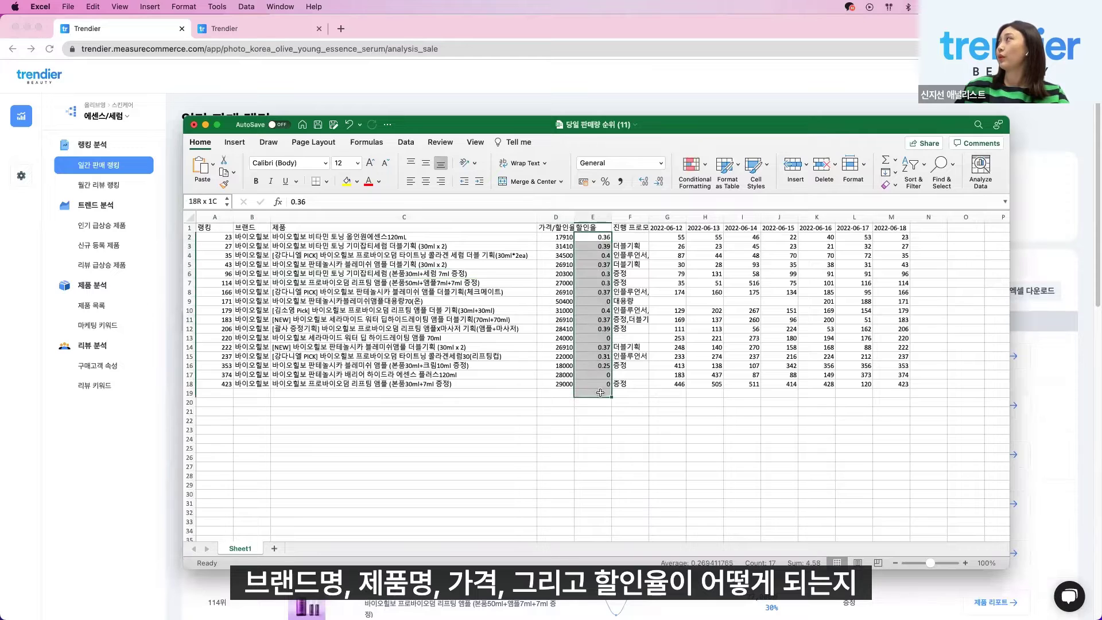
{"action": "left_click_drag", "start_coordinate": [641, 235], "coordinate": [643, 395]}
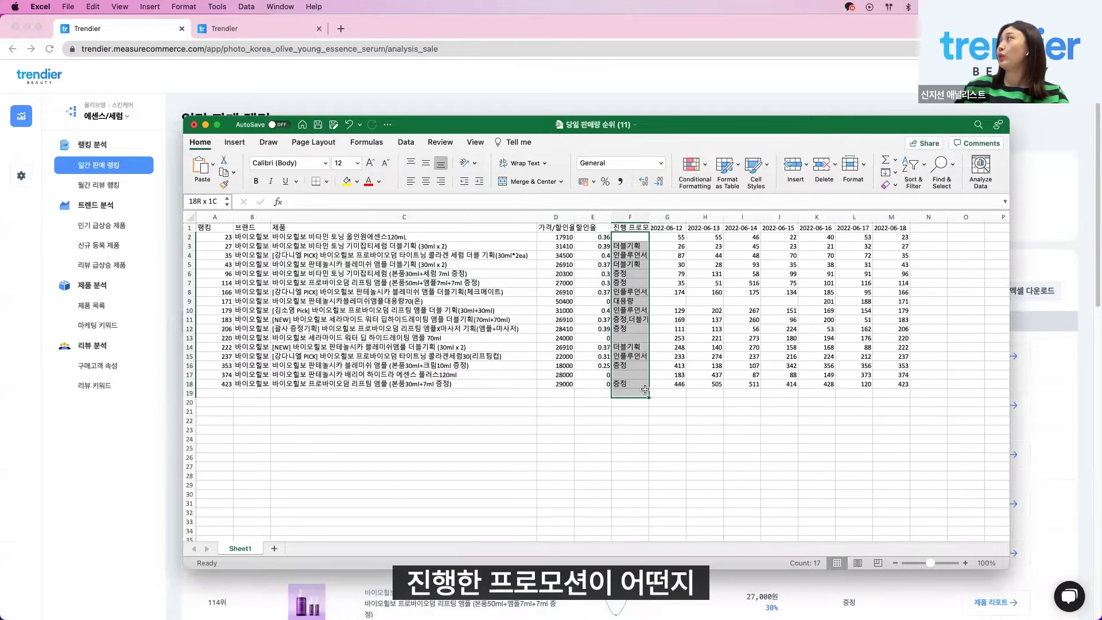
{"action": "left_click_drag", "start_coordinate": [672, 235], "coordinate": [889, 385]}
{"action": "left_click", "coordinate": [540, 340]}
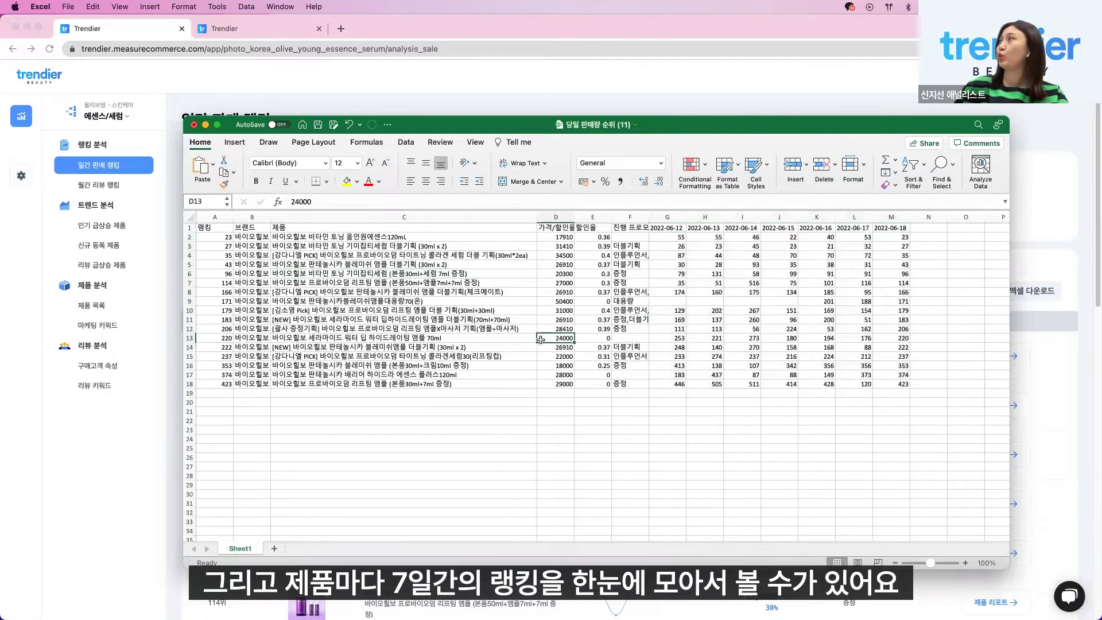
{"action": "left_click", "coordinate": [287, 292]}
Close the exported ranking workbook without saving and return to the ranking page in Chrome.
{"action": "left_click_drag", "start_coordinate": [477, 125], "coordinate": [477, 142]}
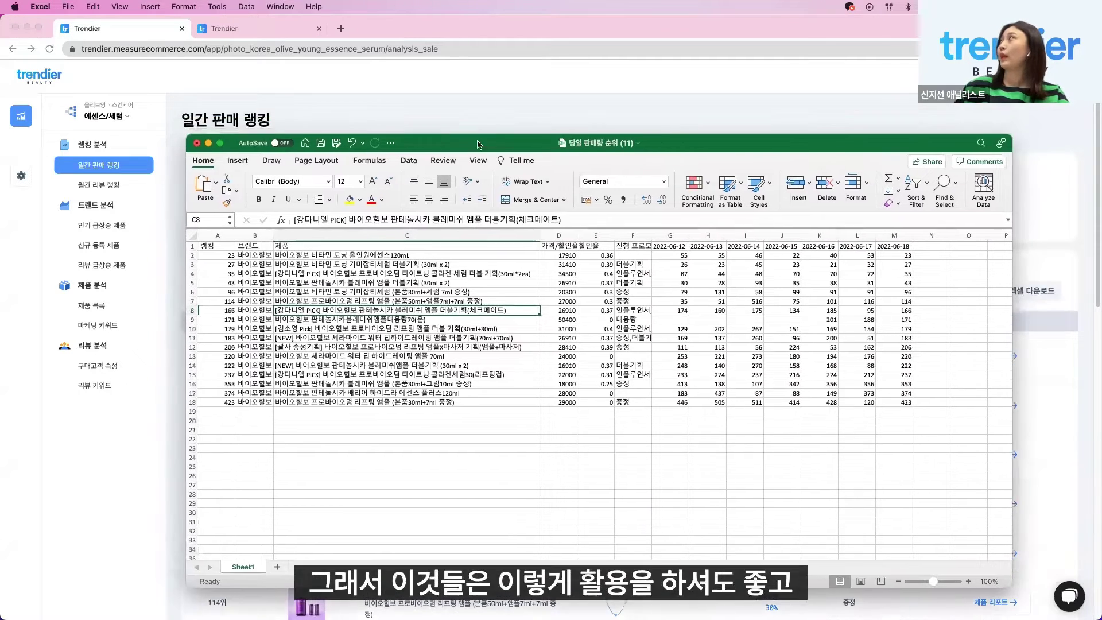
{"action": "left_click", "coordinate": [194, 141]}
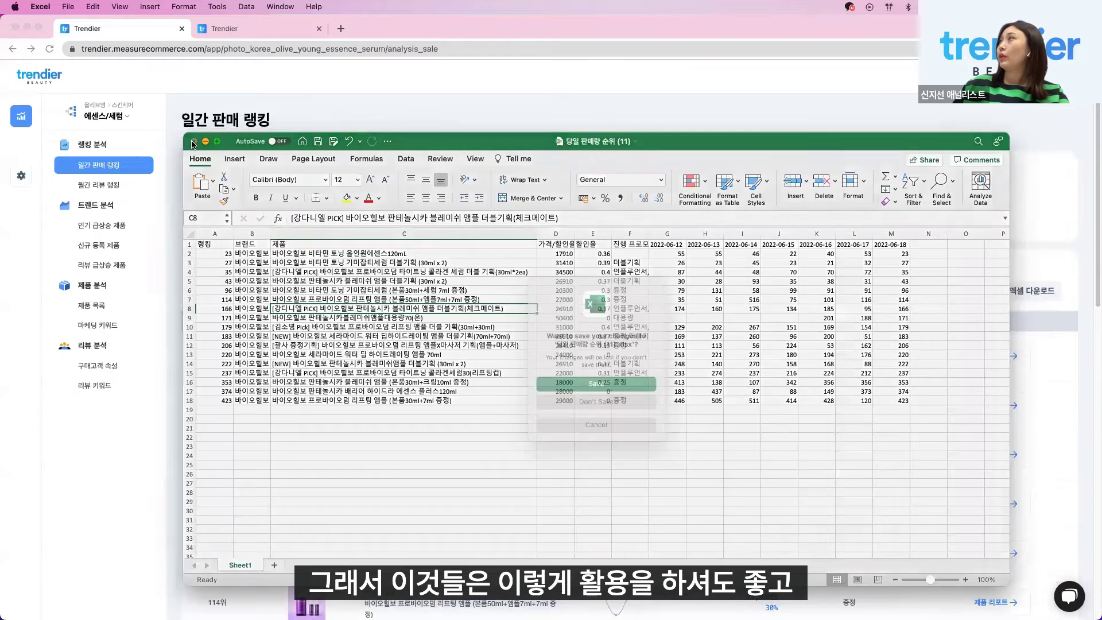
{"action": "left_click", "coordinate": [566, 409]}
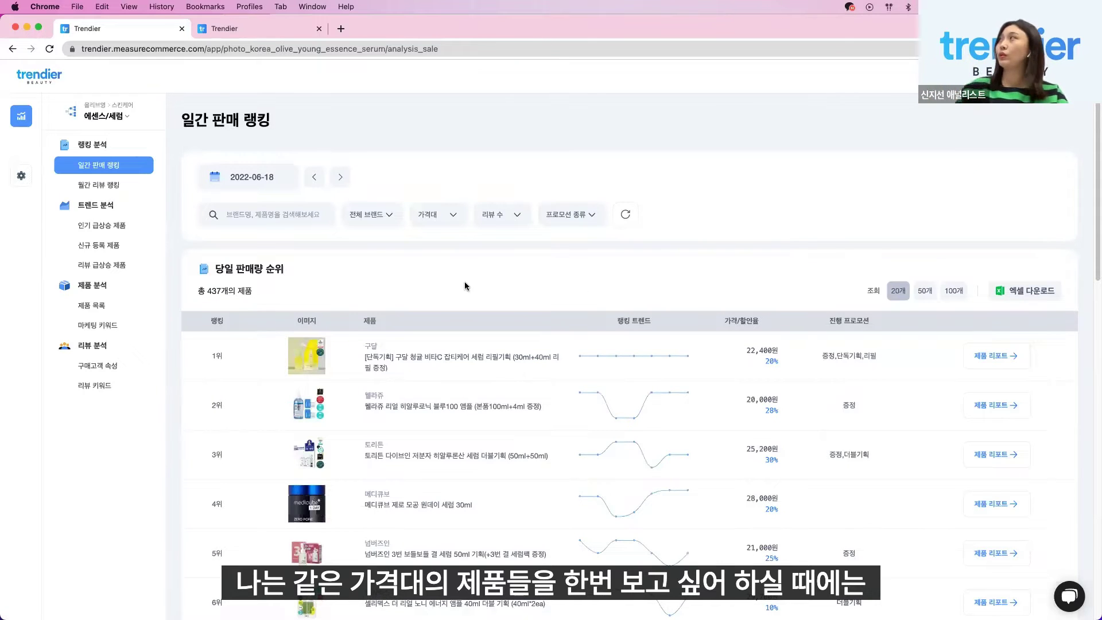
Filter the daily sales ranking to a price range of 10000 to 30000, and clear that filter.
{"action": "left_click", "coordinate": [448, 220]}
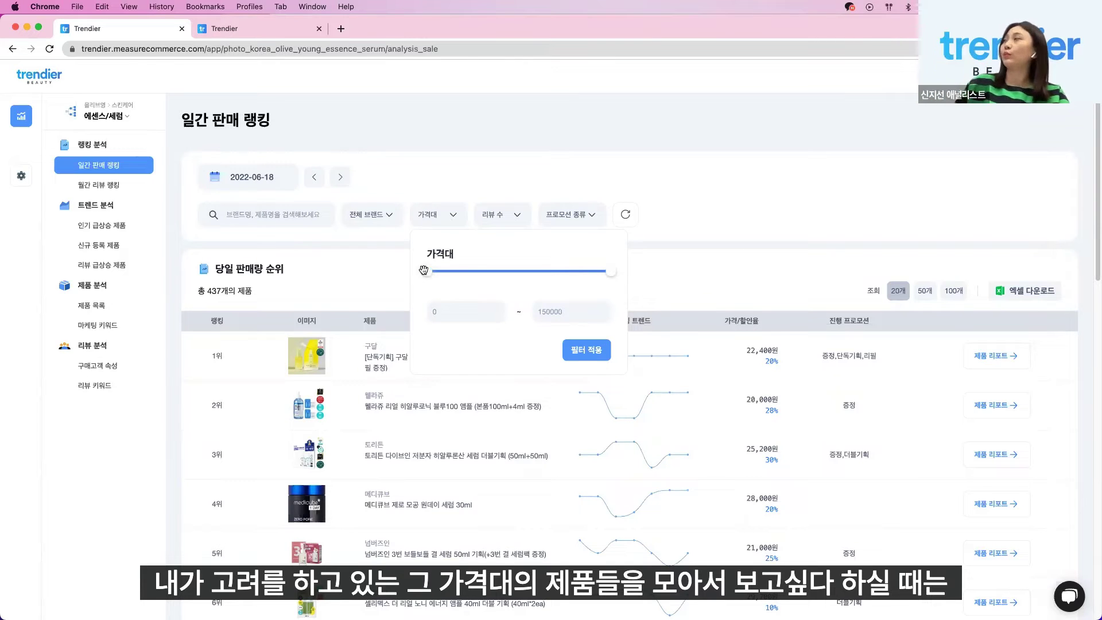
{"action": "left_click_drag", "start_coordinate": [432, 271], "coordinate": [438, 271]}
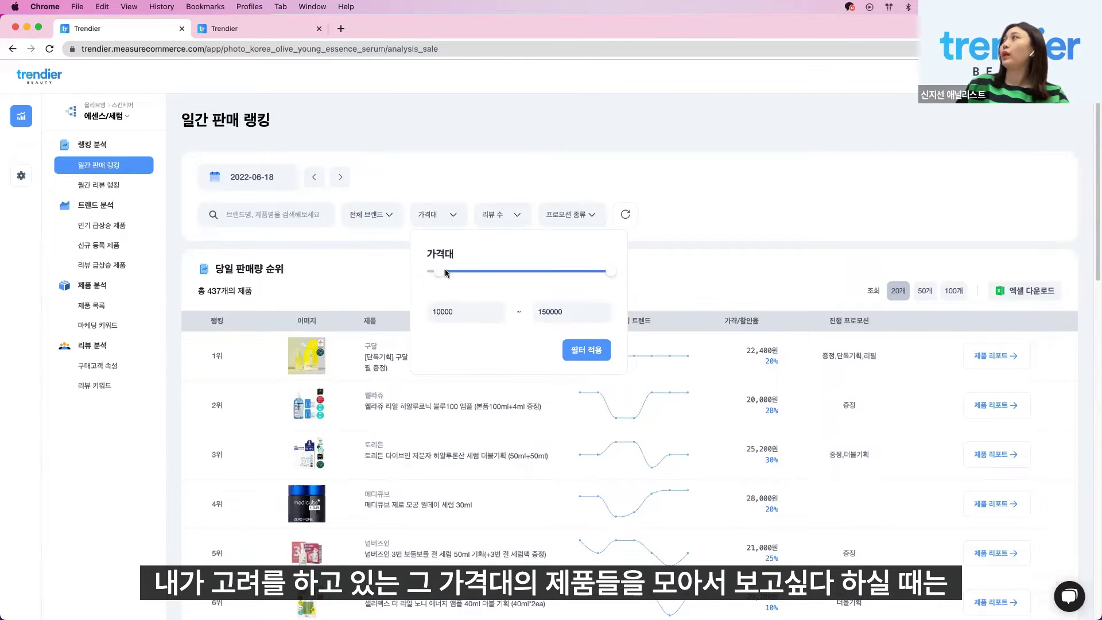
{"action": "left_click_drag", "start_coordinate": [610, 271], "coordinate": [464, 271]}
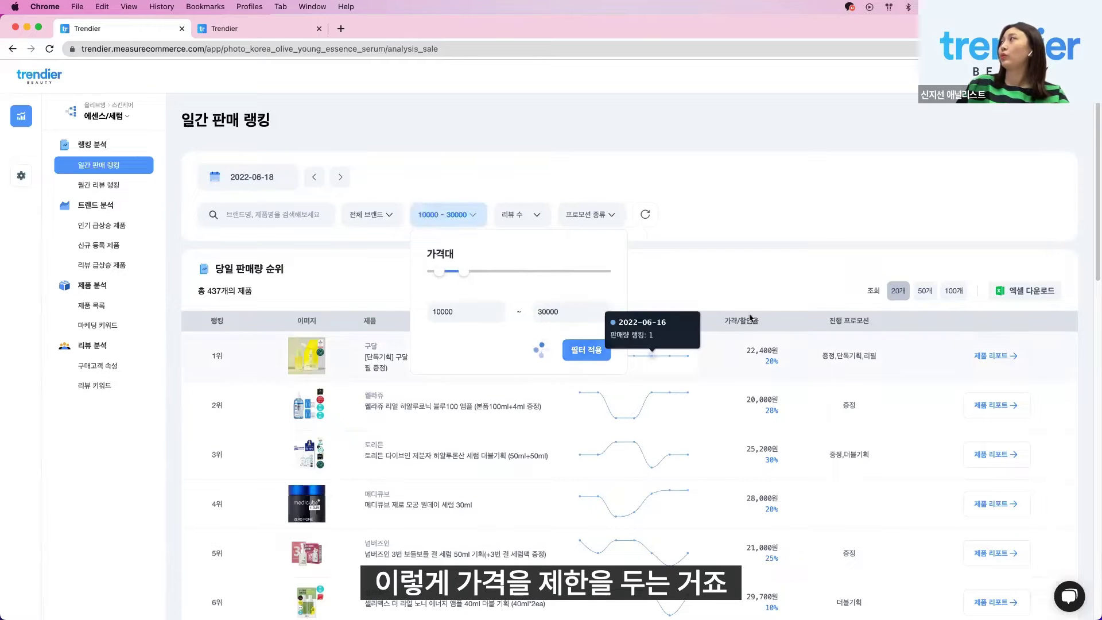
{"action": "left_click", "coordinate": [417, 242]}
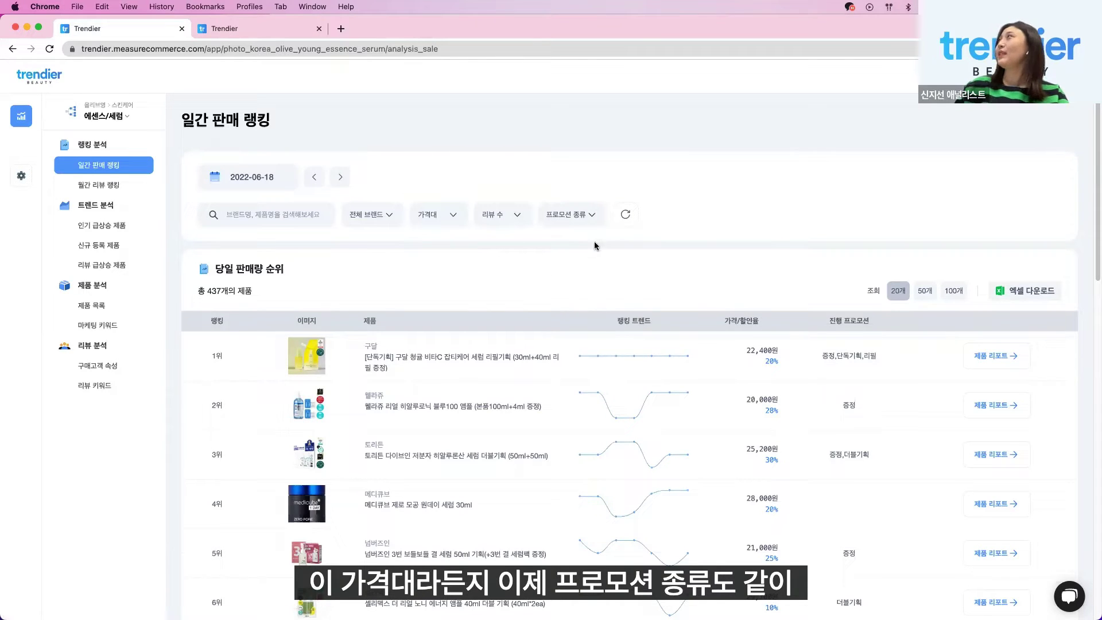
Filter the daily sales ranking by the promotion type 증정, look through the matching products, and reset the filters.
{"action": "left_click", "coordinate": [593, 216]}
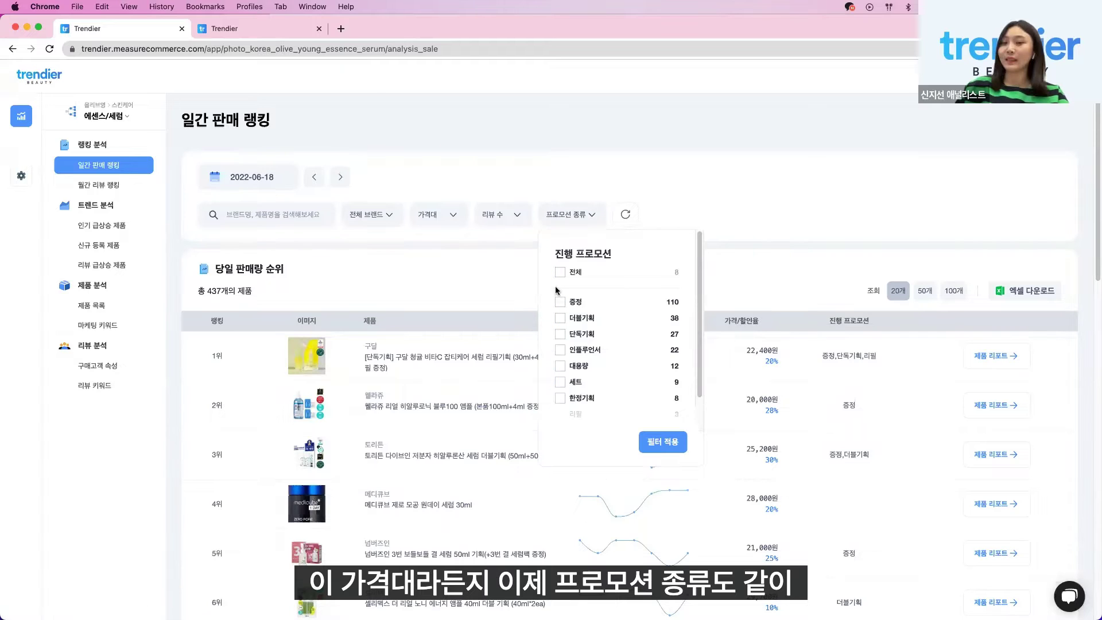
{"action": "scroll", "coordinate": [610, 356], "scroll_direction": "down", "scroll_amount": 1}
{"action": "scroll", "coordinate": [610, 356], "scroll_direction": "up", "scroll_amount": 1}
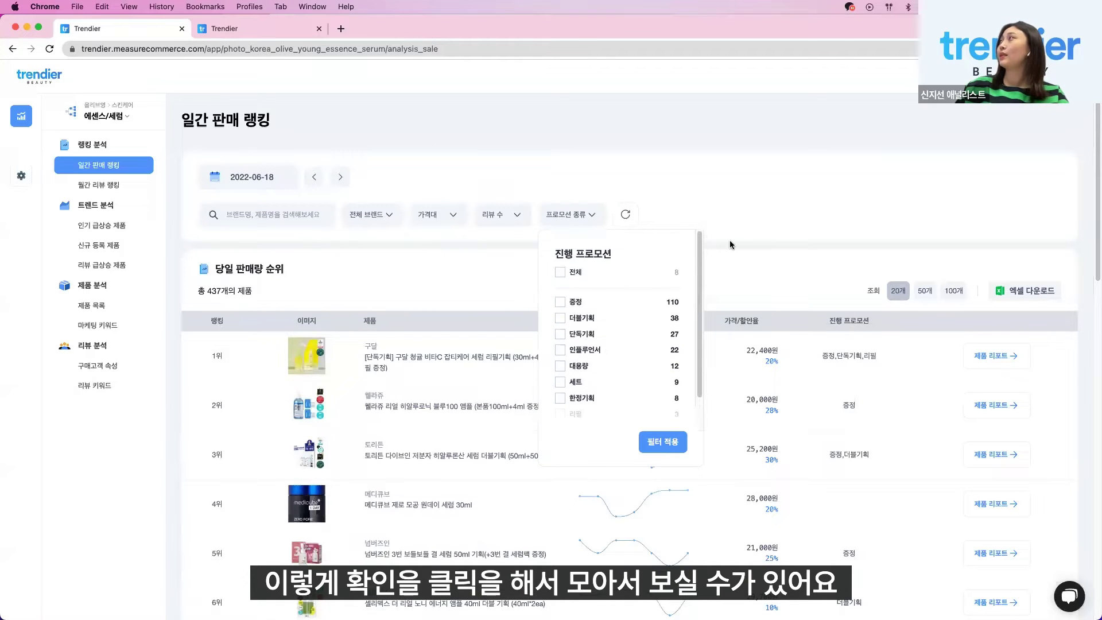
{"action": "left_click", "coordinate": [561, 302]}
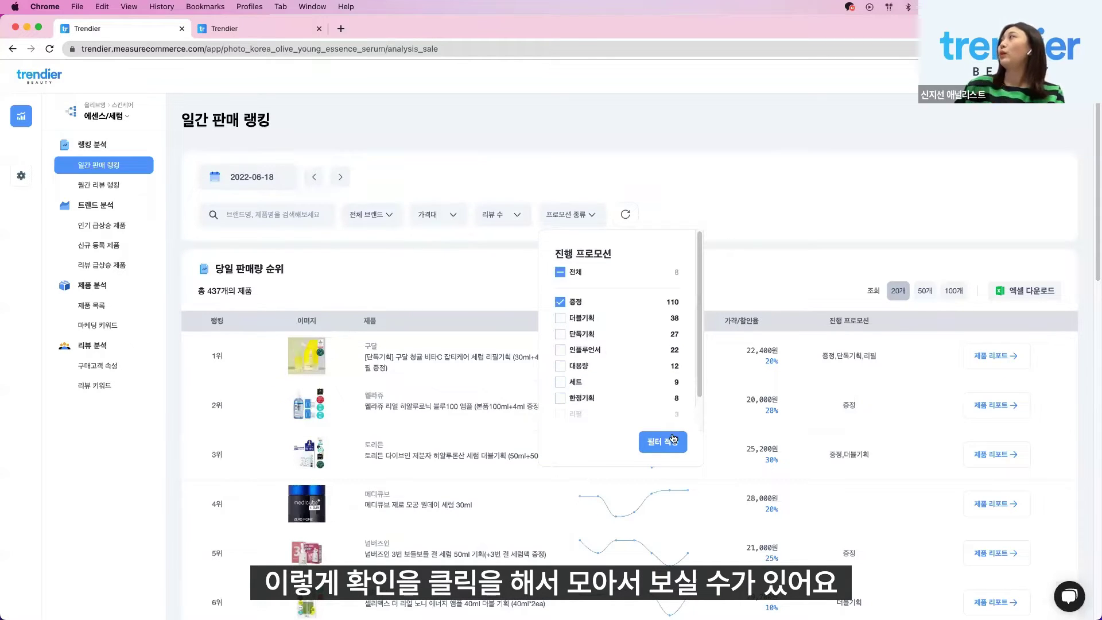
{"action": "left_click", "coordinate": [676, 450]}
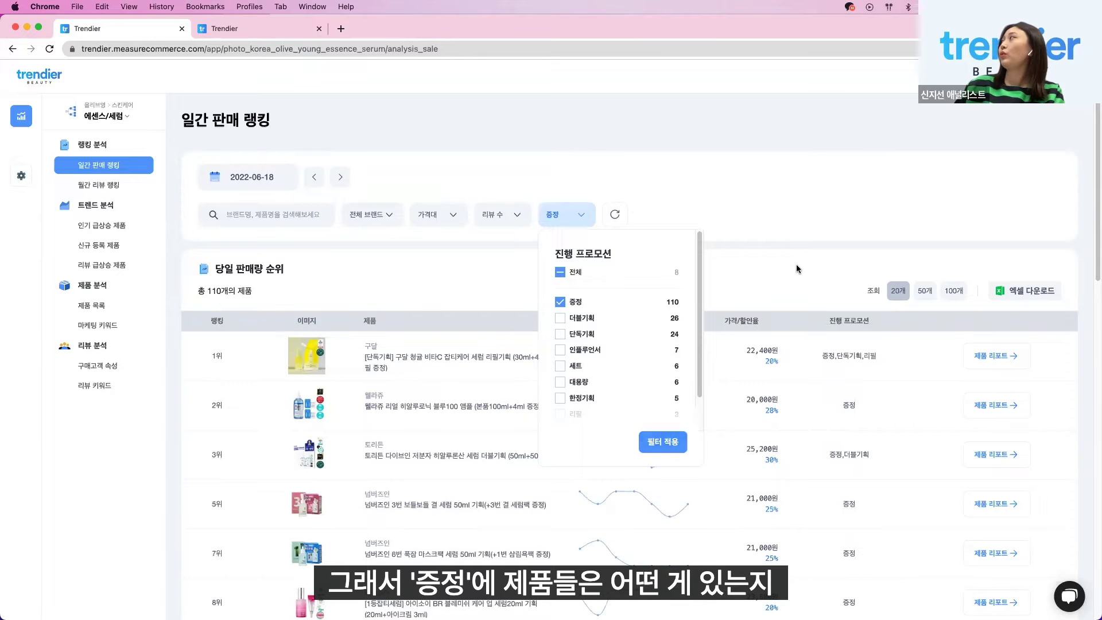
{"action": "scroll", "coordinate": [801, 309], "scroll_direction": "down", "scroll_amount": 6}
{"action": "scroll", "coordinate": [801, 320], "scroll_direction": "down", "scroll_amount": 4}
{"action": "scroll", "coordinate": [801, 319], "scroll_direction": "up", "scroll_amount": 15}
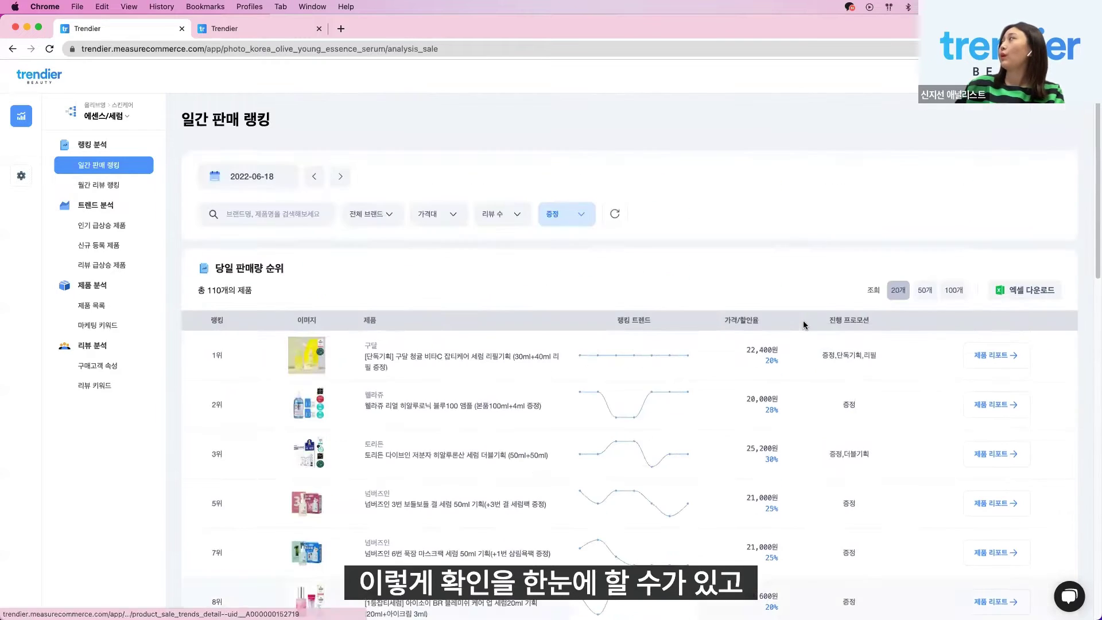
{"action": "left_click", "coordinate": [614, 214]}
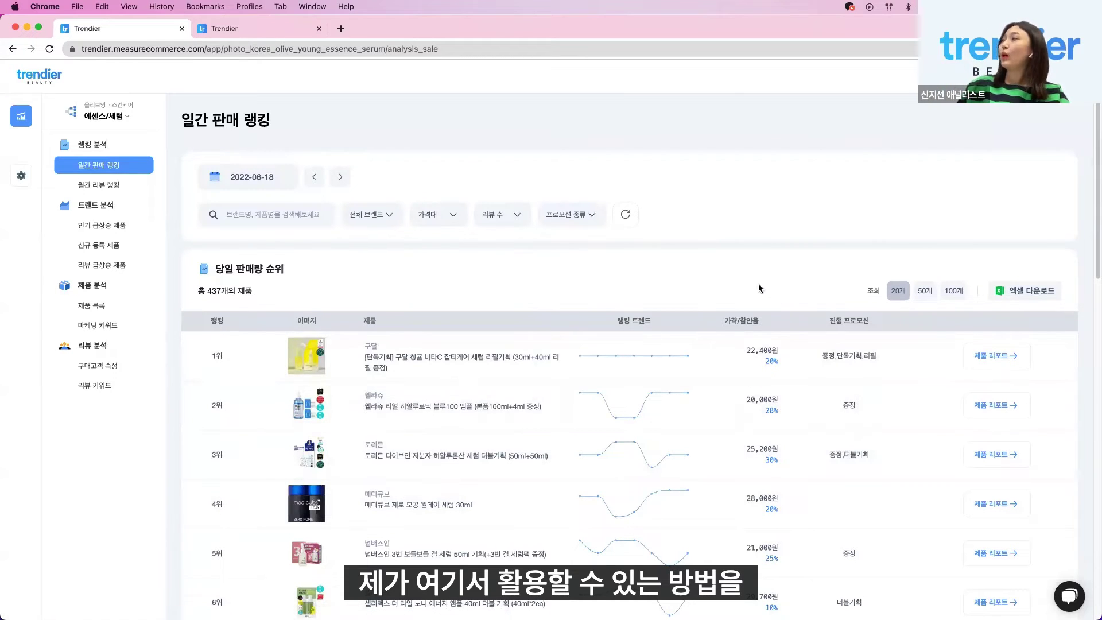
Open the monthly review ranking, check 2022-05, and return to 2022-06 to examine review increases, prices and recommended review keywords.
{"action": "left_click", "coordinate": [113, 185]}
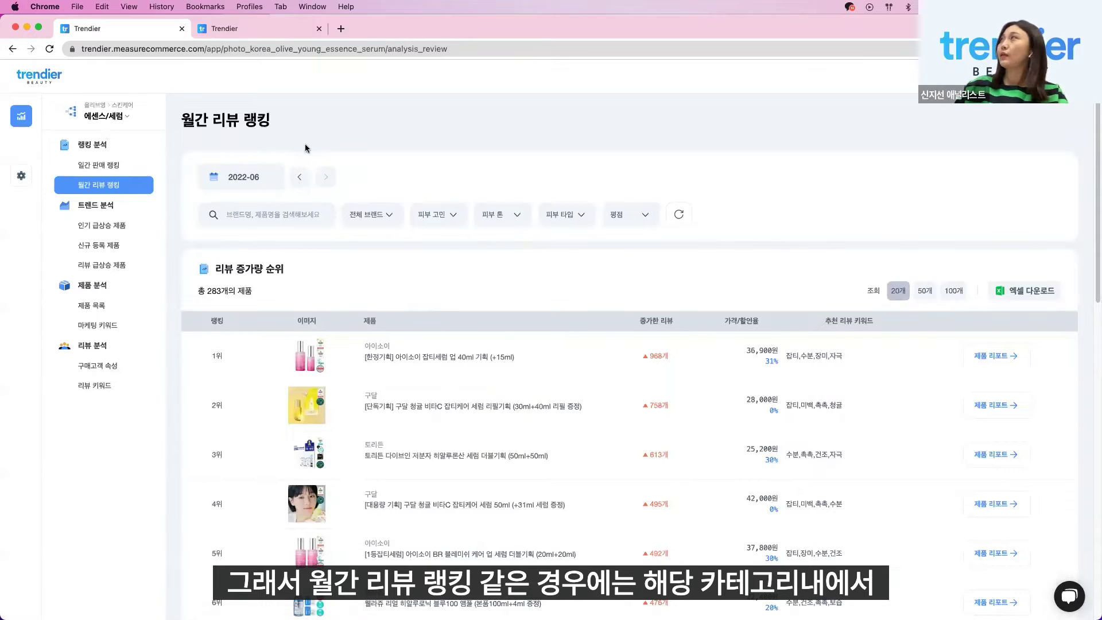
{"action": "left_click", "coordinate": [299, 177]}
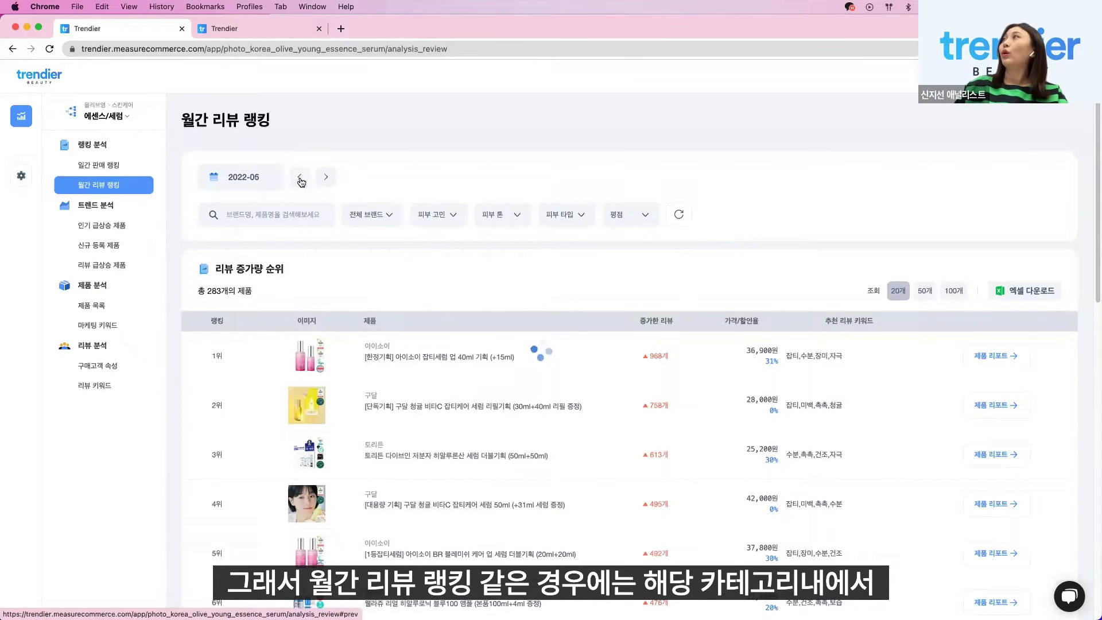
{"action": "left_click", "coordinate": [330, 184]}
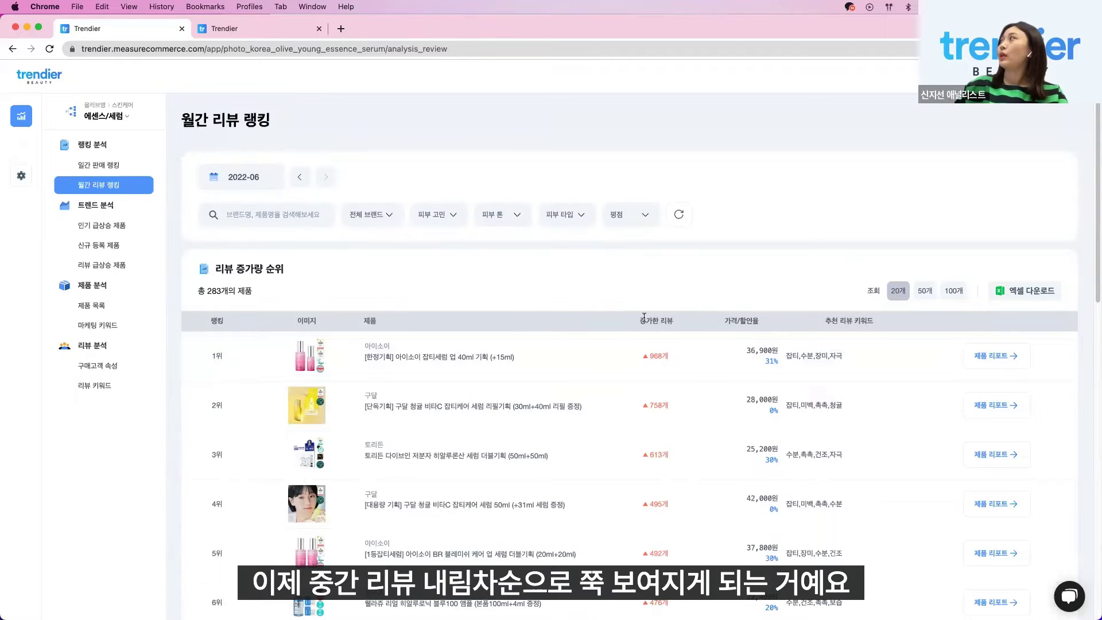
{"action": "scroll", "coordinate": [646, 321], "scroll_direction": "down", "scroll_amount": 2}
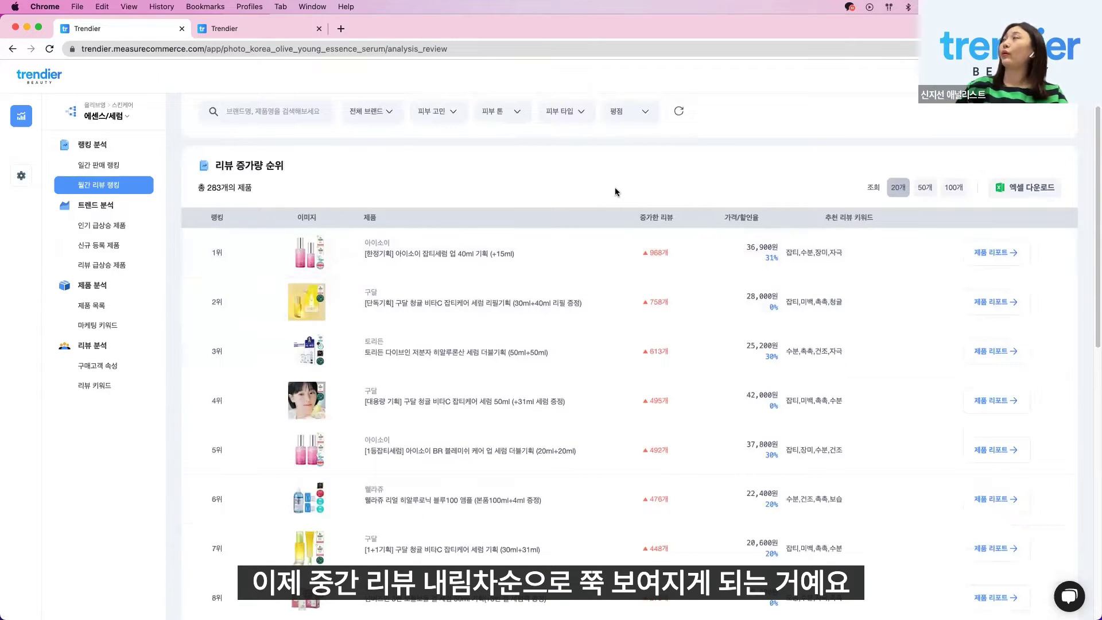
{"action": "scroll", "coordinate": [615, 192], "scroll_direction": "up", "scroll_amount": 2}
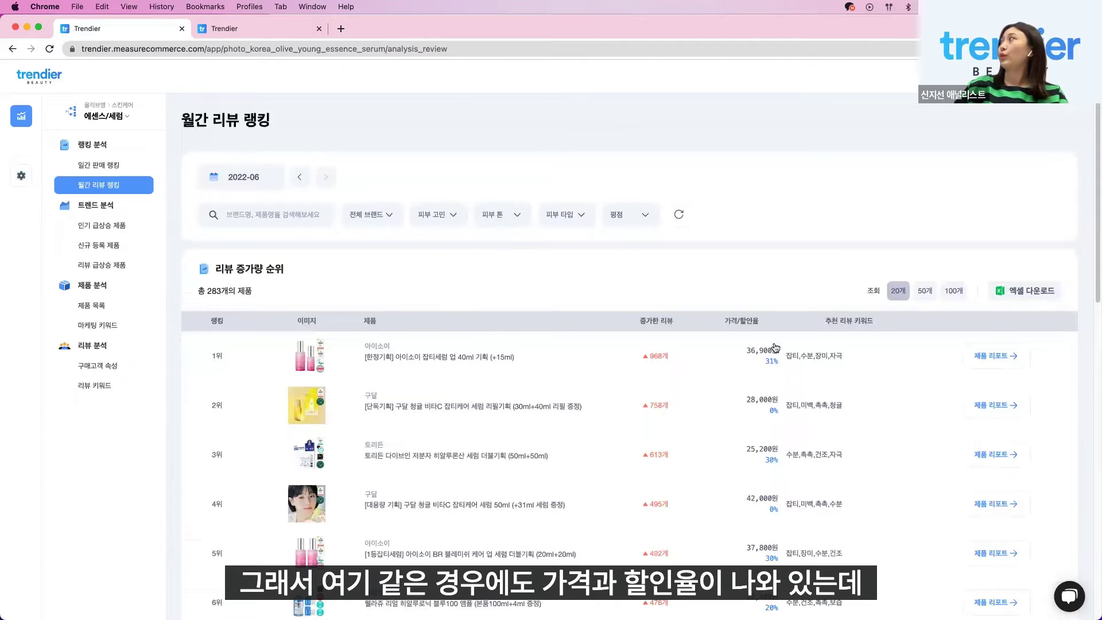
{"action": "scroll", "coordinate": [764, 390], "scroll_direction": "down", "scroll_amount": 1}
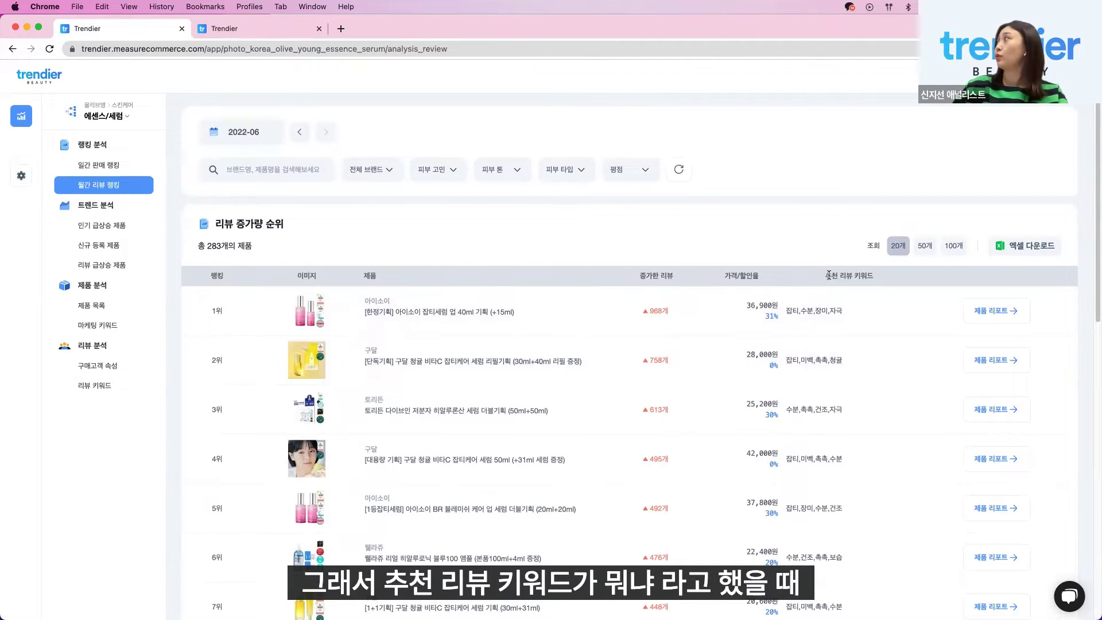
View the daily sales ranking briefly and return to the monthly review ranking.
{"action": "left_click_drag", "start_coordinate": [825, 275], "coordinate": [869, 285]}
{"action": "left_click", "coordinate": [806, 282]}
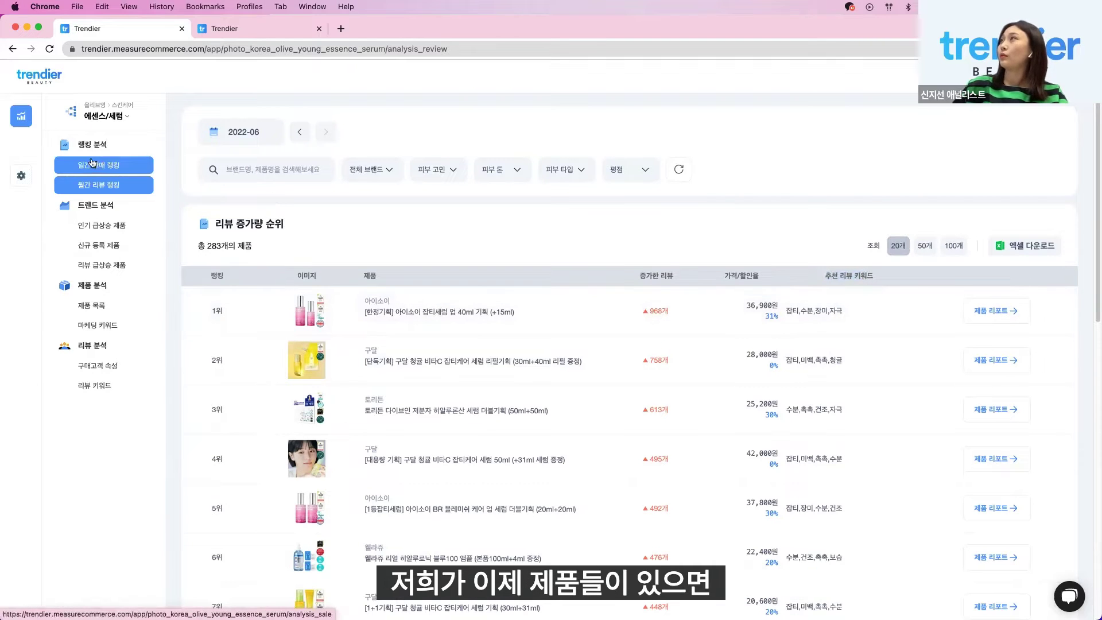
{"action": "left_click", "coordinate": [116, 165]}
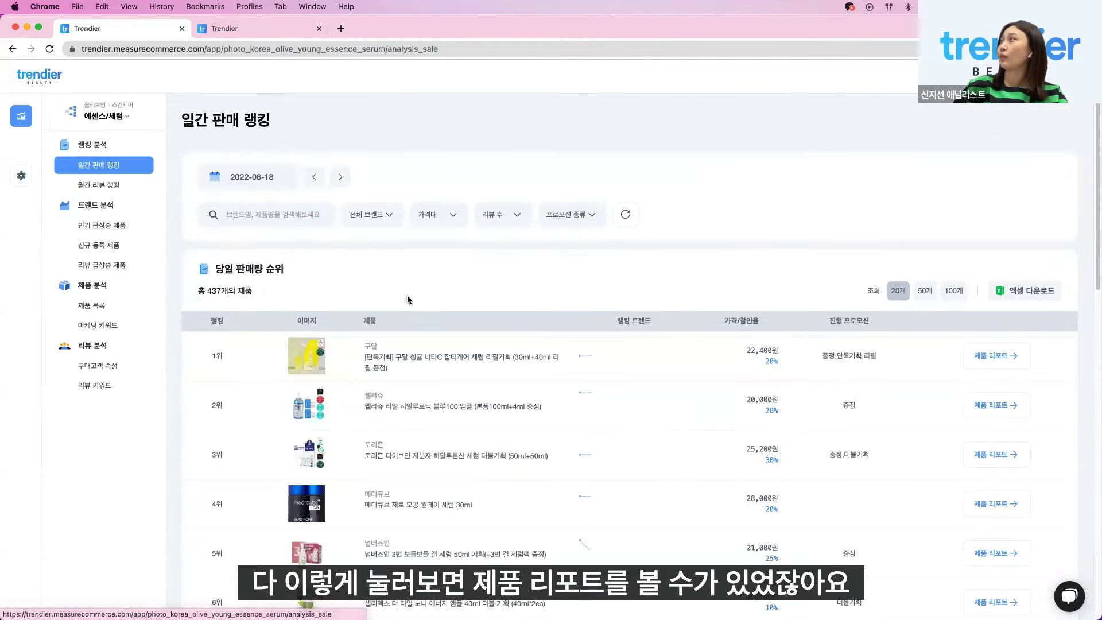
{"action": "left_click", "coordinate": [108, 185]}
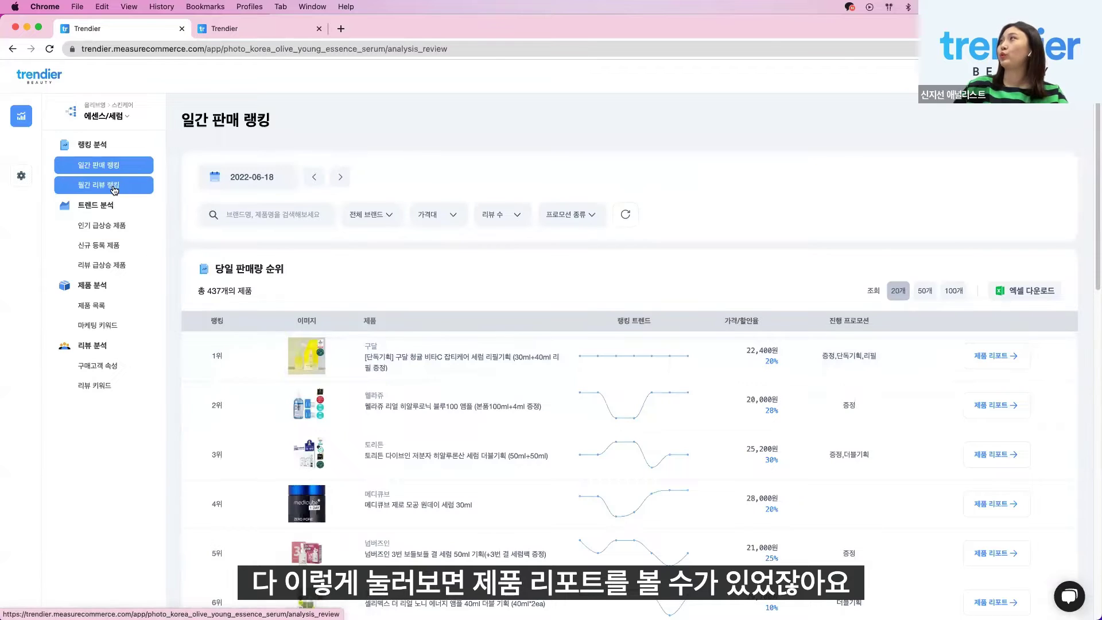
Open the report of the top-ranked 아이소이 잡티세럼 업 40ml 기획 and examine its review trend and review keyword charts.
{"action": "left_click", "coordinate": [440, 369]}
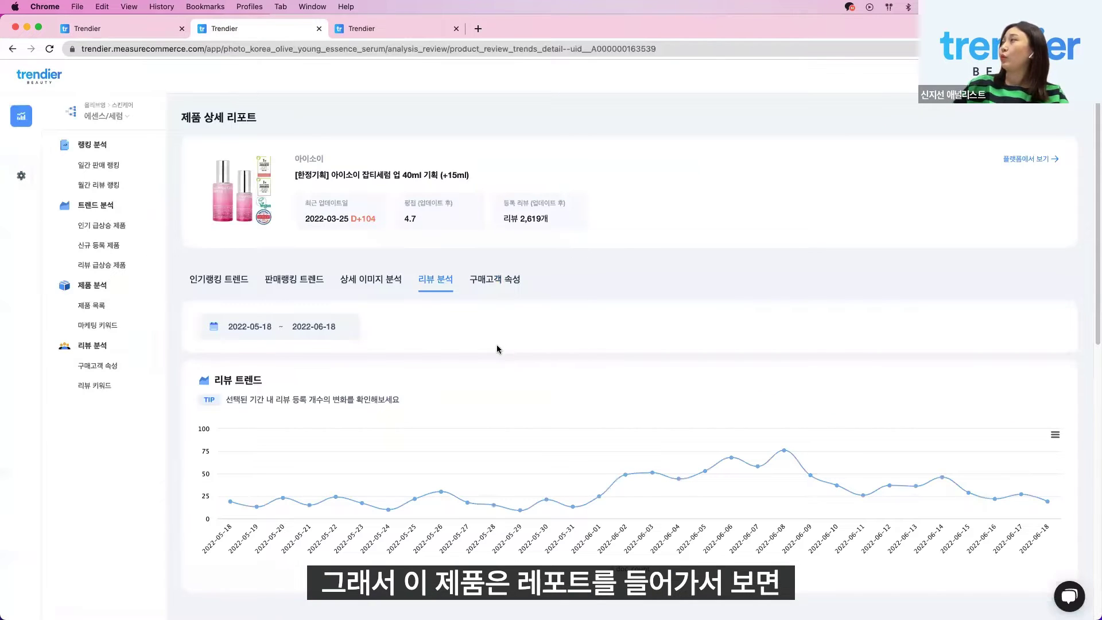
{"action": "scroll", "coordinate": [453, 448], "scroll_direction": "down", "scroll_amount": 5}
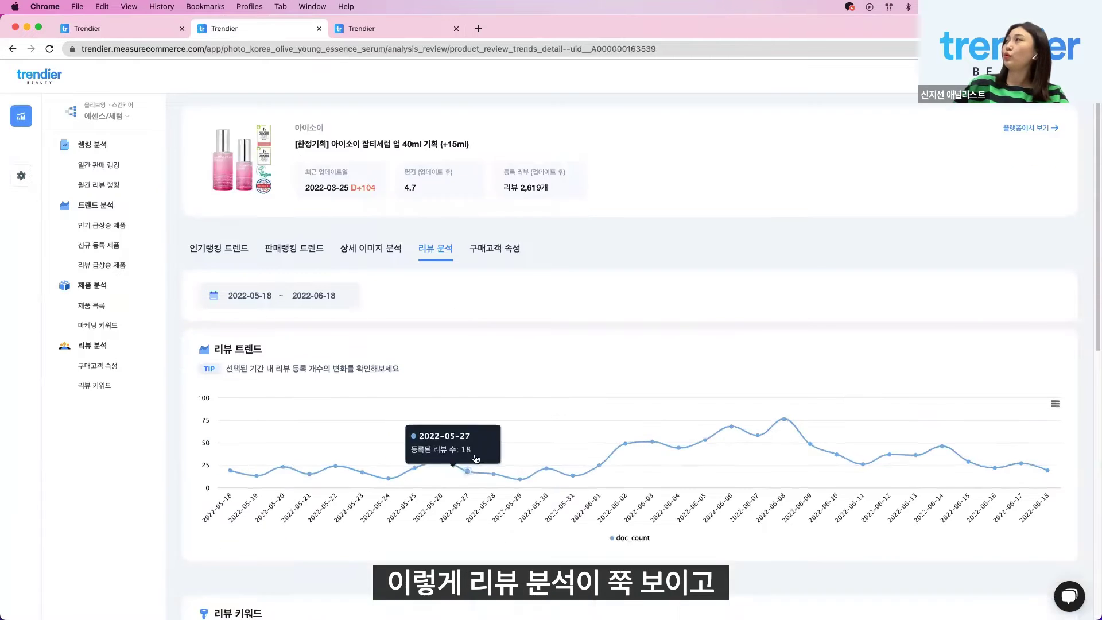
{"action": "scroll", "coordinate": [477, 456], "scroll_direction": "down", "scroll_amount": 5}
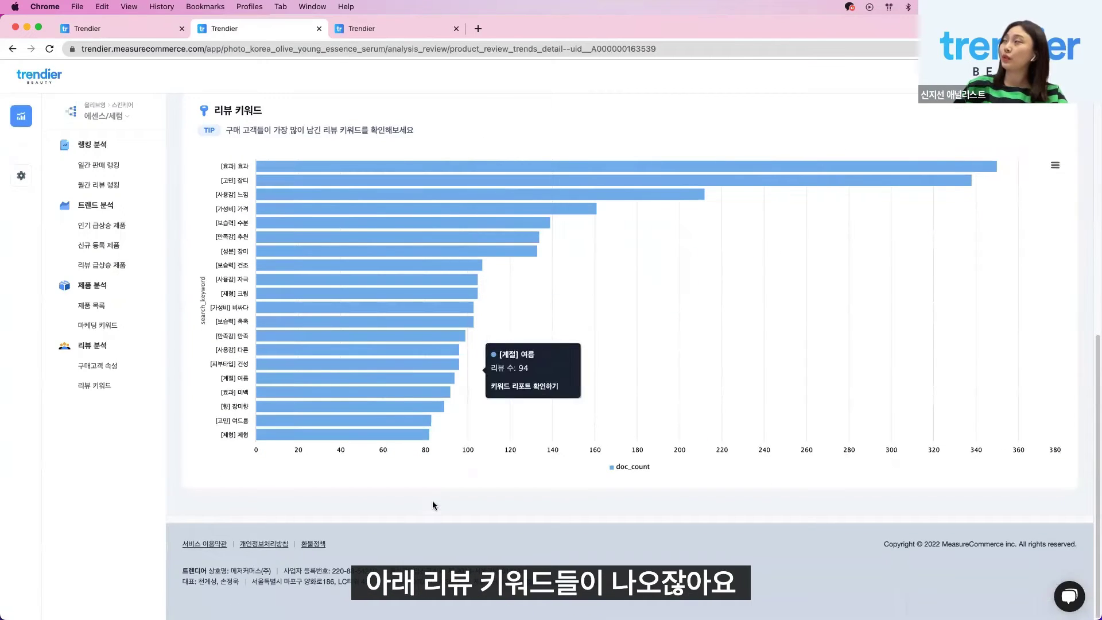
{"action": "scroll", "coordinate": [433, 499], "scroll_direction": "up", "scroll_amount": 3}
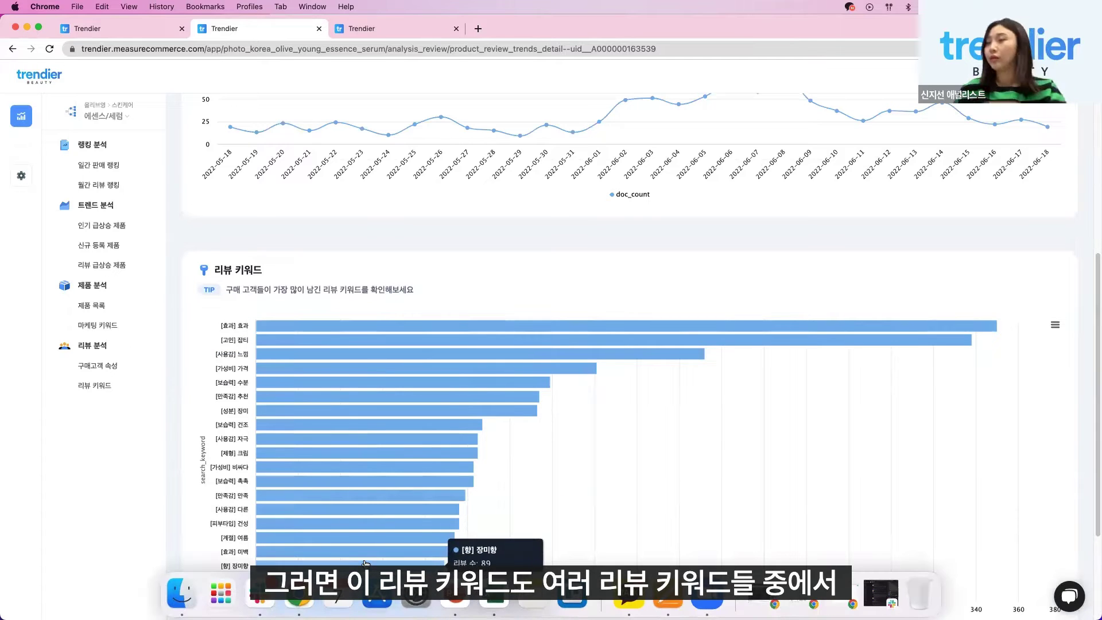
{"action": "scroll", "coordinate": [385, 415], "scroll_direction": "down", "scroll_amount": 3}
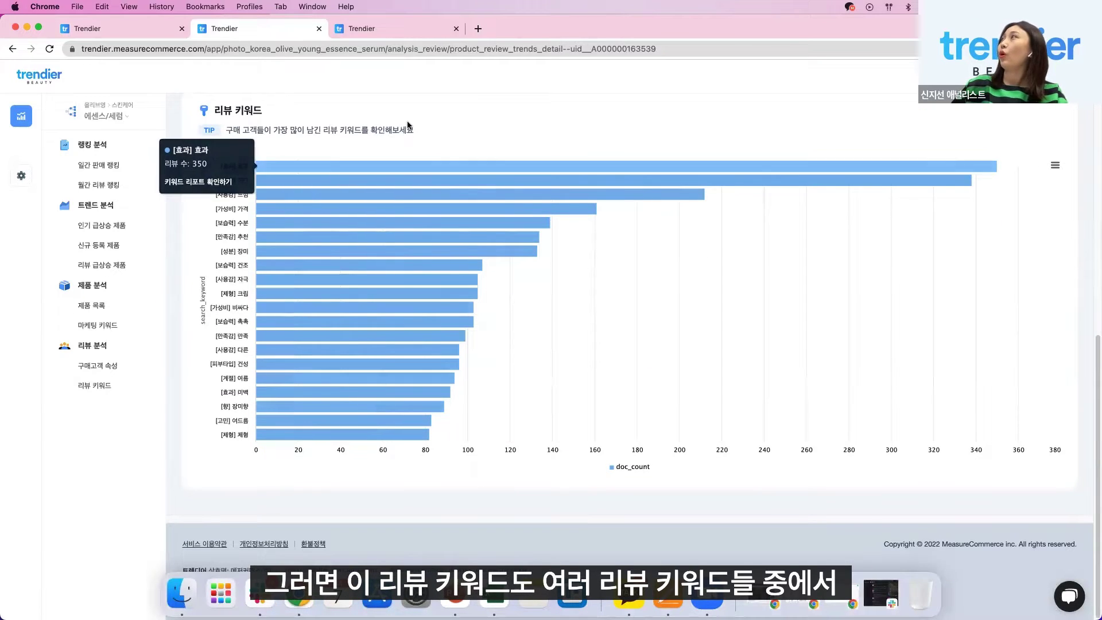
{"action": "scroll", "coordinate": [418, 156], "scroll_direction": "up", "scroll_amount": 15}
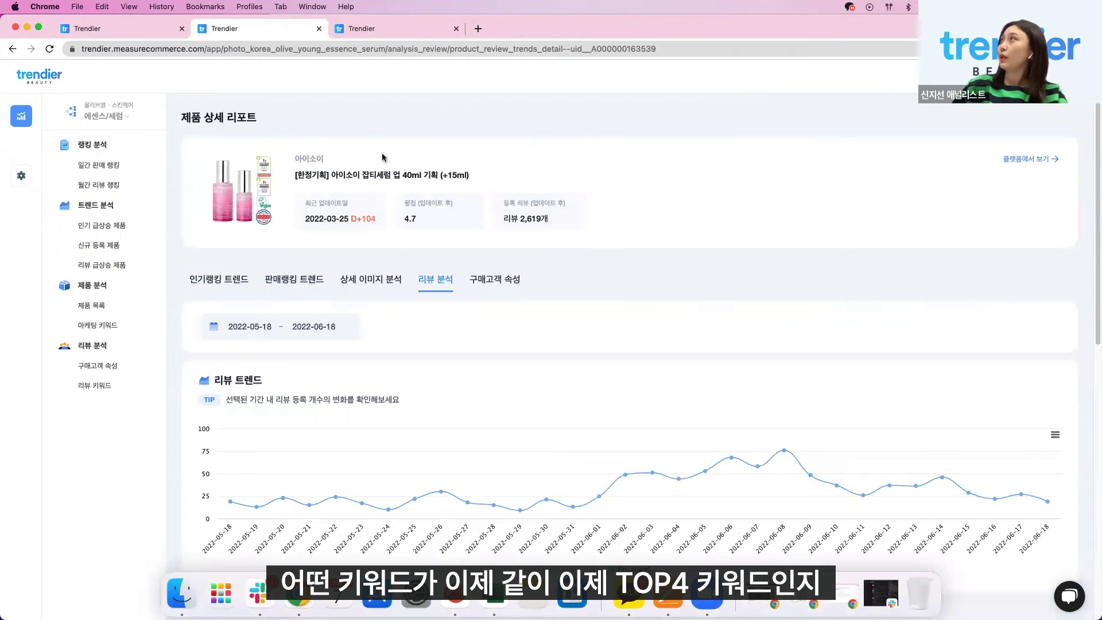
Return to the monthly review ranking and look through the recommended review keywords of the listed products.
{"action": "left_click", "coordinate": [148, 28]}
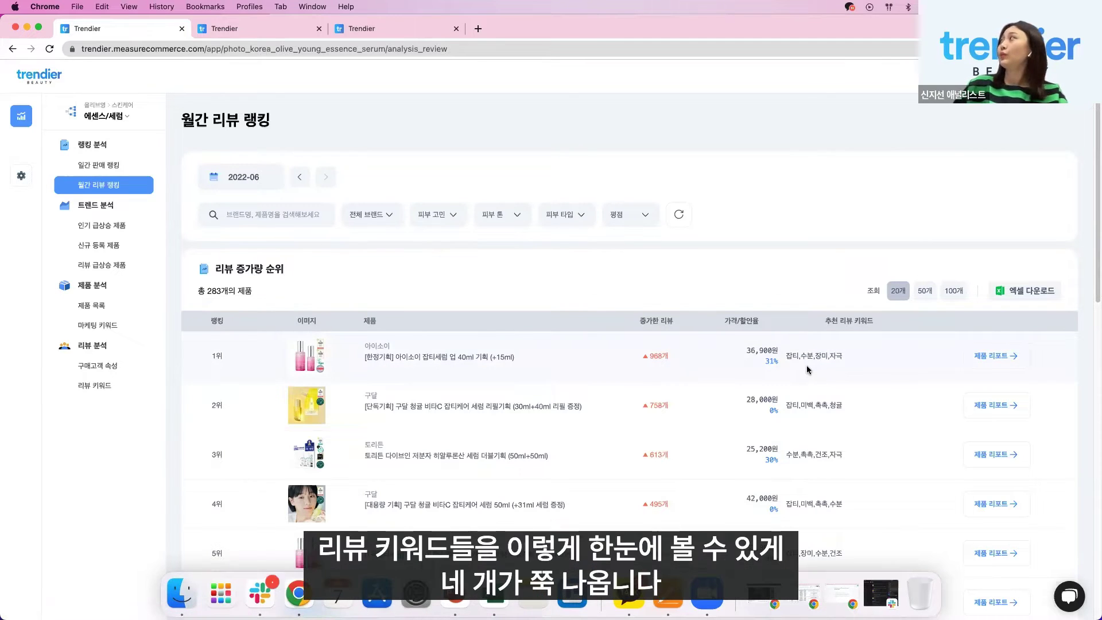
{"action": "scroll", "coordinate": [809, 367], "scroll_direction": "down", "scroll_amount": 6}
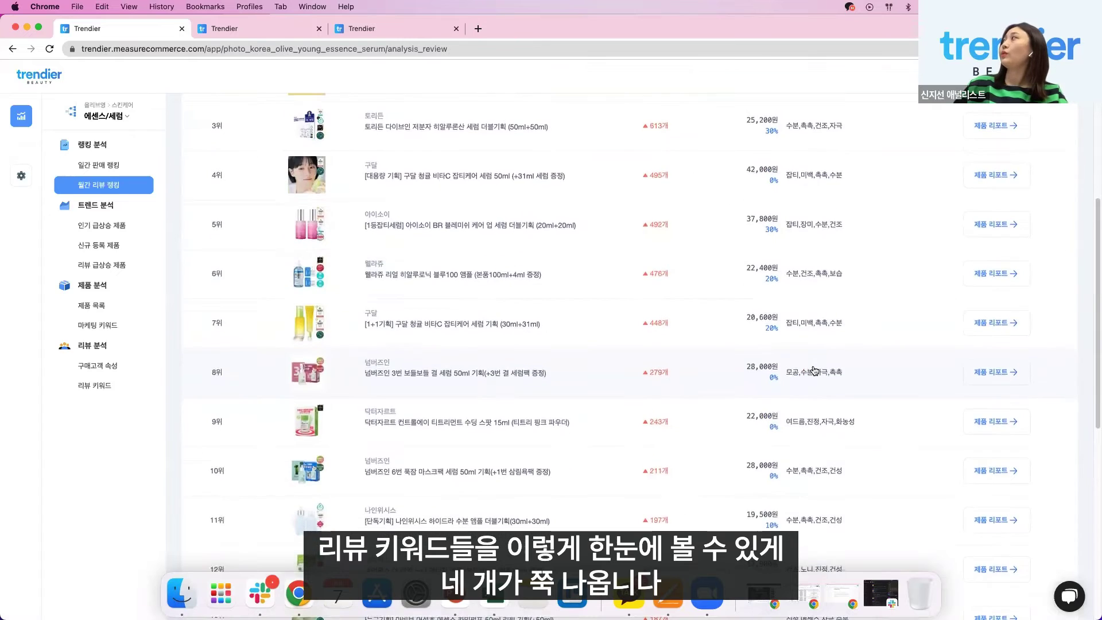
{"action": "scroll", "coordinate": [813, 370], "scroll_direction": "down", "scroll_amount": 10}
{"action": "scroll", "coordinate": [815, 379], "scroll_direction": "up", "scroll_amount": 15}
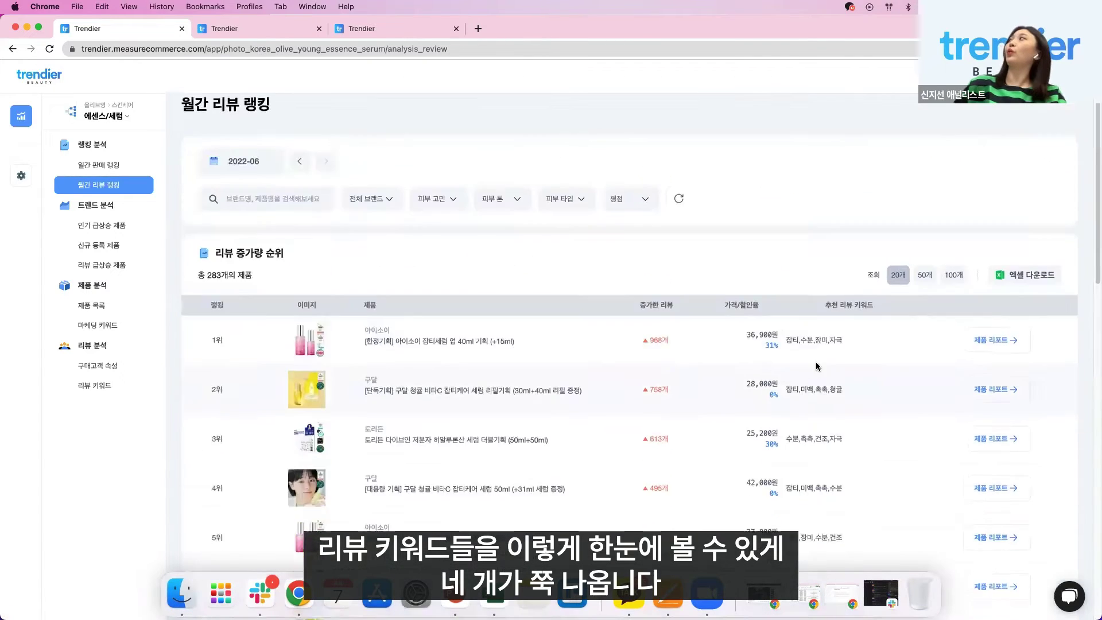
Filter the monthly review ranking to the brand 바이오힐보 only.
{"action": "left_click", "coordinate": [381, 216]}
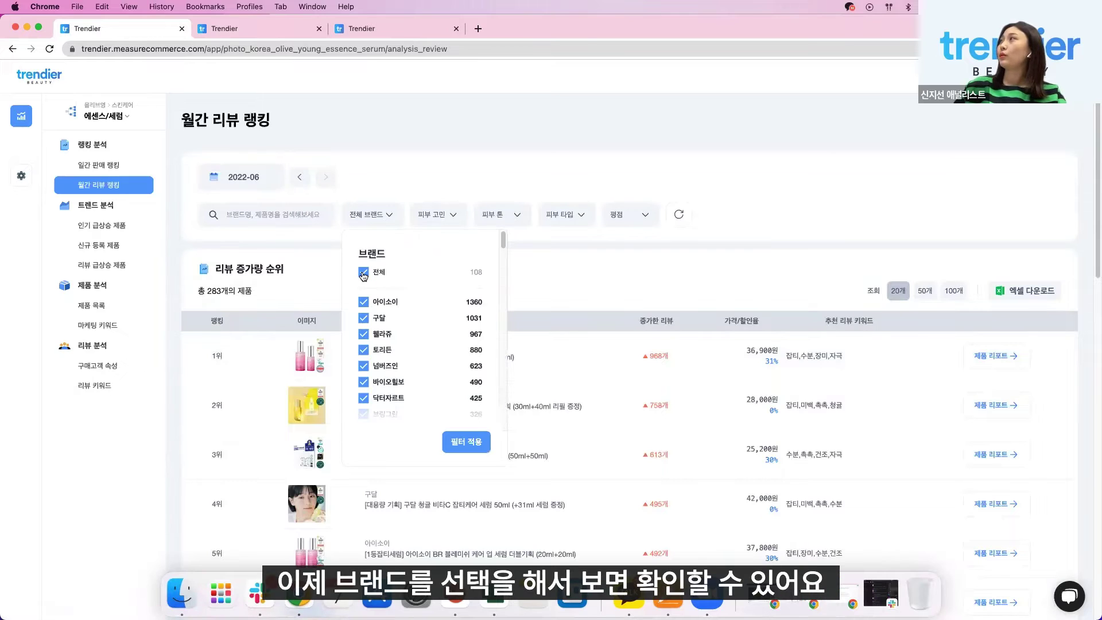
{"action": "left_click", "coordinate": [363, 274]}
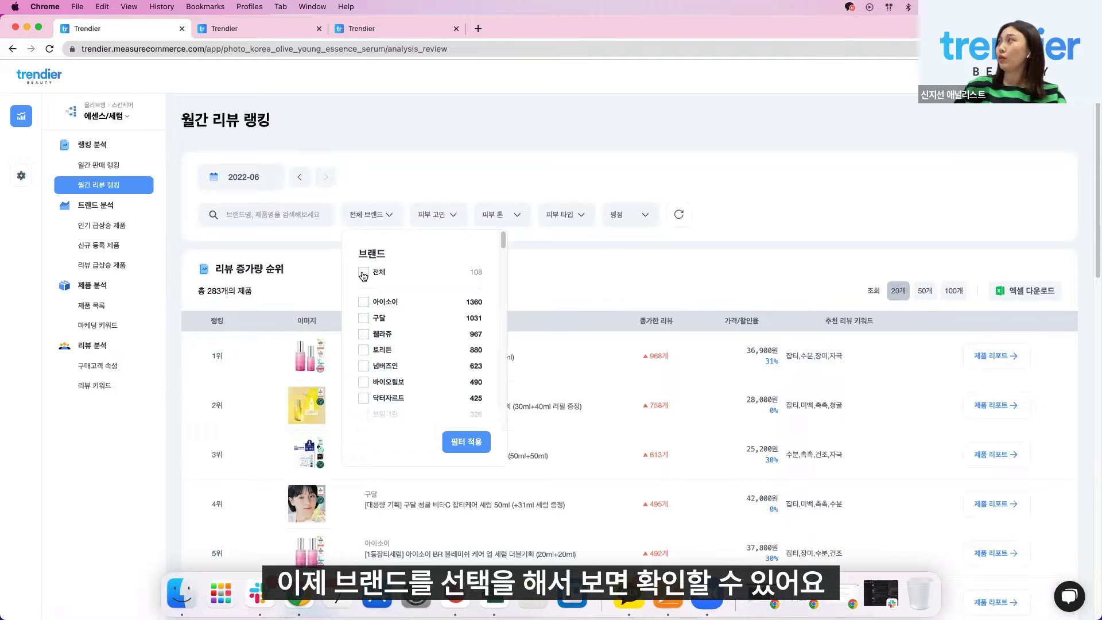
{"action": "left_click", "coordinate": [363, 382]}
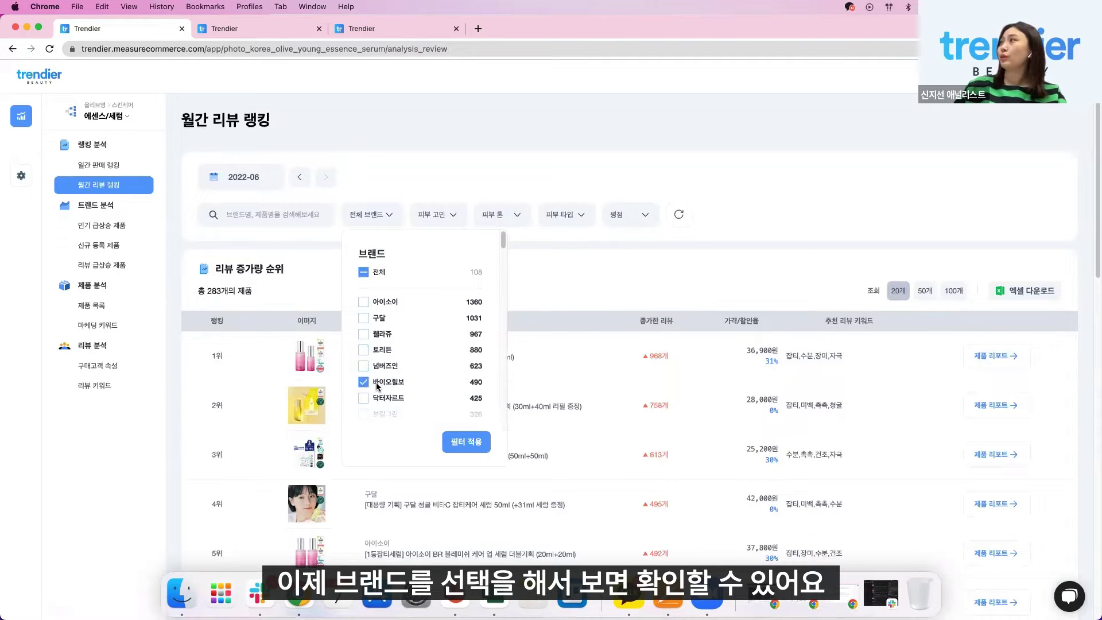
{"action": "left_click", "coordinate": [474, 451]}
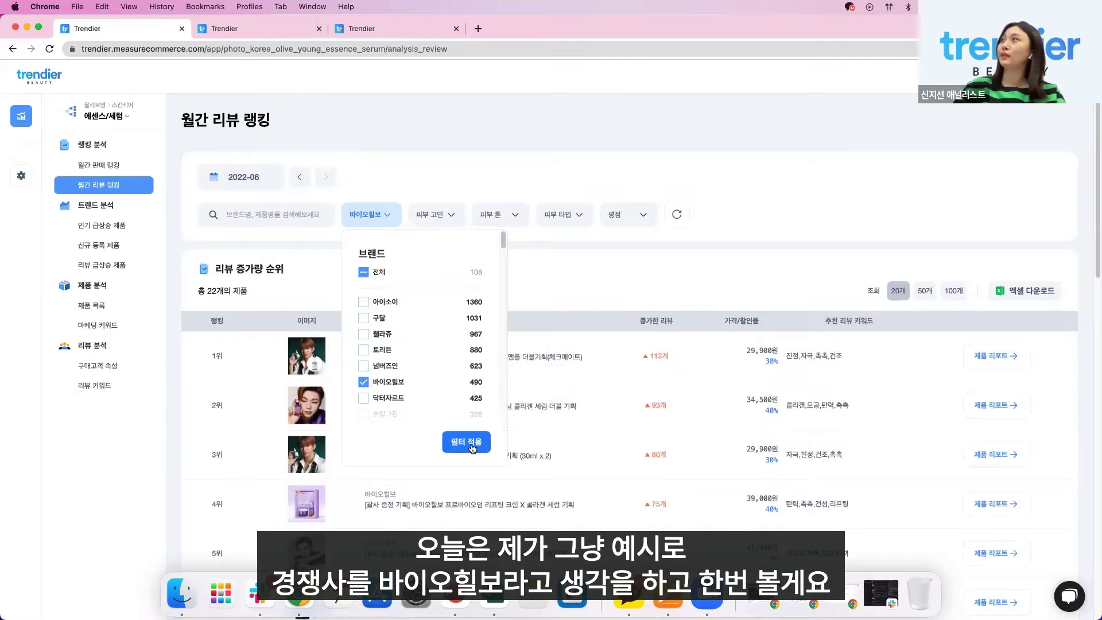
{"action": "left_click", "coordinate": [632, 271]}
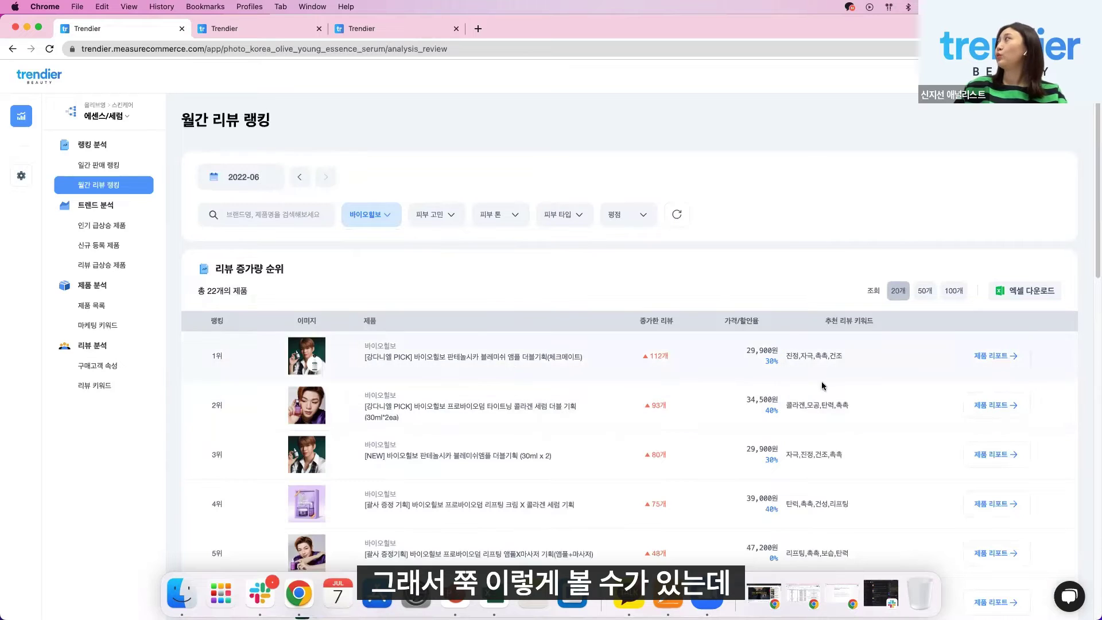
Look through the filtered review ranking, export it to Excel and enlarge the opened workbook to fill the screen.
{"action": "scroll", "coordinate": [864, 410], "scroll_direction": "down", "scroll_amount": 15}
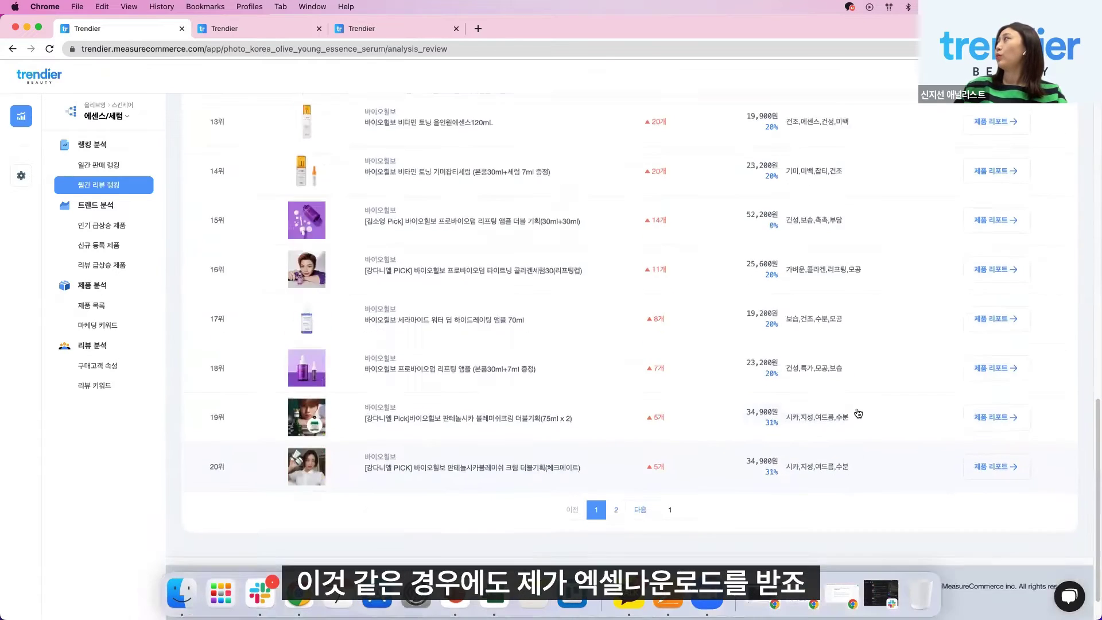
{"action": "scroll", "coordinate": [898, 311], "scroll_direction": "up", "scroll_amount": 15}
{"action": "left_click", "coordinate": [1024, 296]}
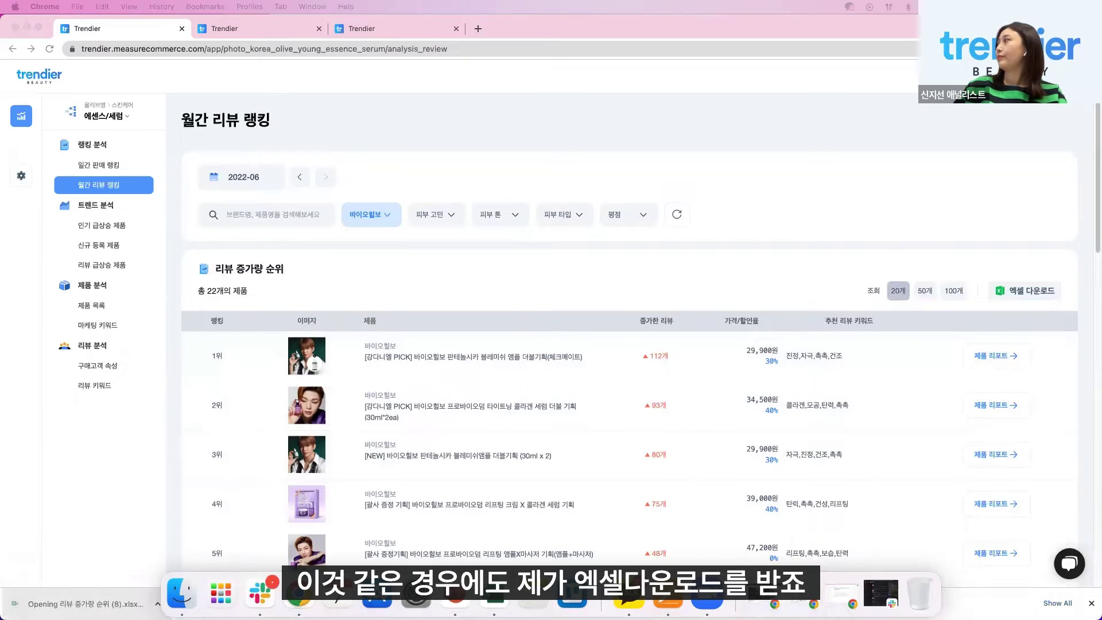
{"action": "left_click", "coordinate": [746, 281]}
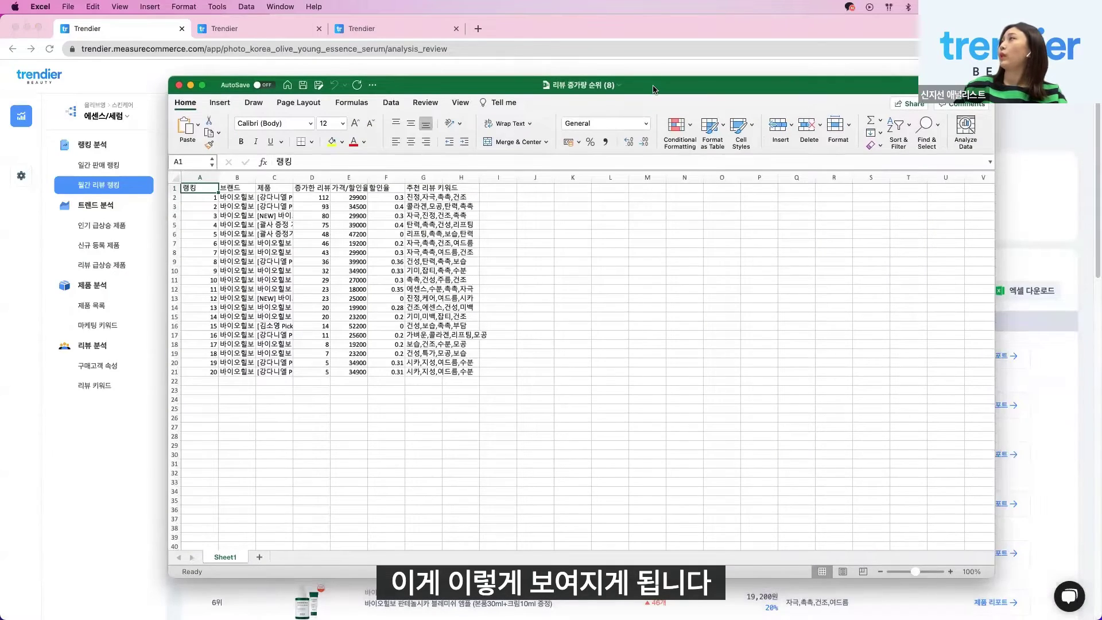
{"action": "double_click", "coordinate": [652, 89]}
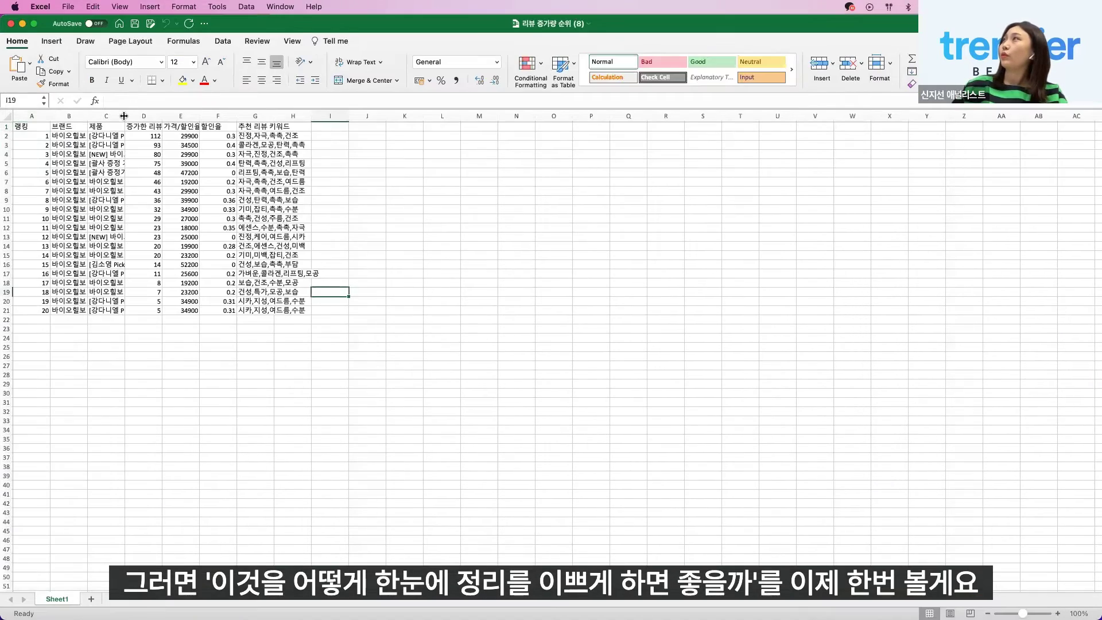
Fit the 제품 column's width to its contents so the full product names can be read.
{"action": "double_click", "coordinate": [124, 115]}
{"action": "left_click", "coordinate": [214, 264]}
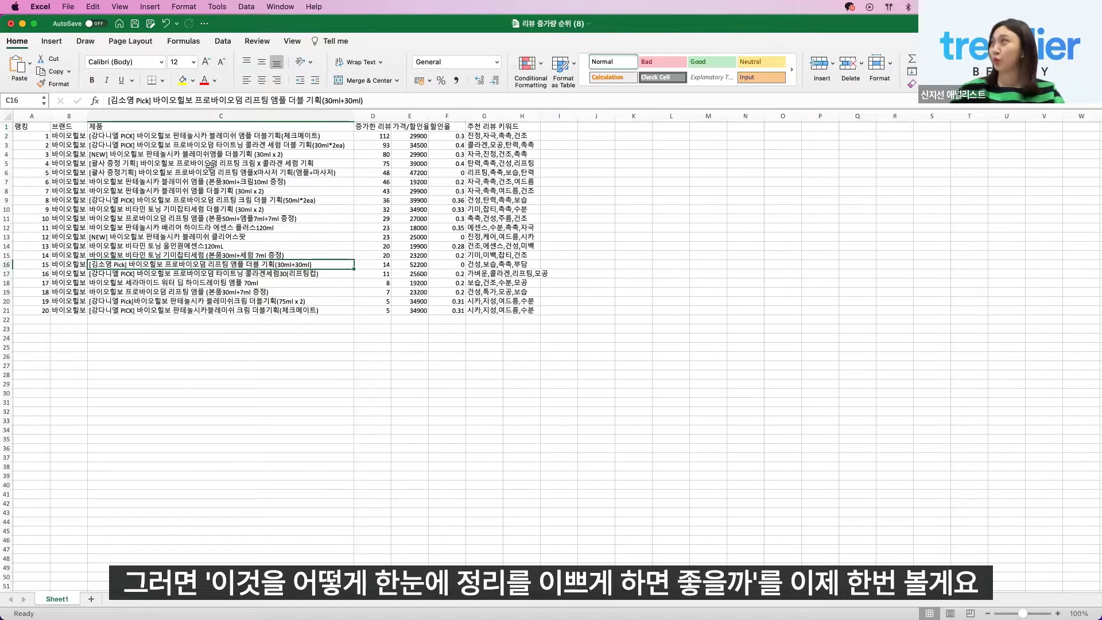
{"action": "left_click", "coordinate": [285, 210]}
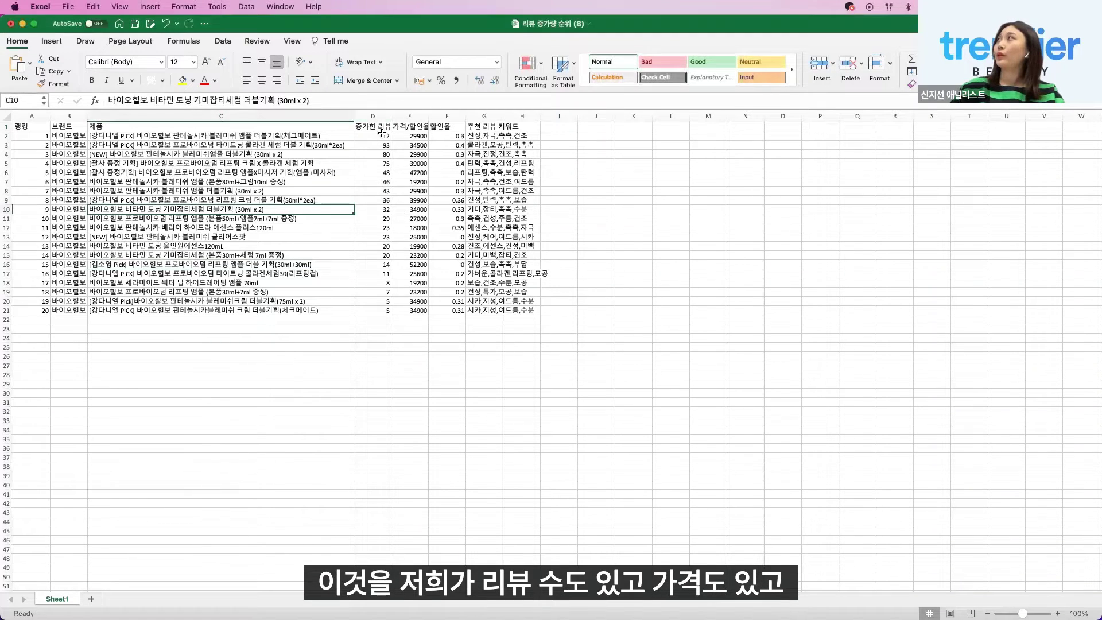
Examine the increased review, price and discount rate values of the exported products.
{"action": "left_click_drag", "start_coordinate": [379, 136], "coordinate": [380, 282]}
{"action": "left_click_drag", "start_coordinate": [410, 136], "coordinate": [415, 287]}
{"action": "left_click_drag", "start_coordinate": [448, 136], "coordinate": [452, 299]}
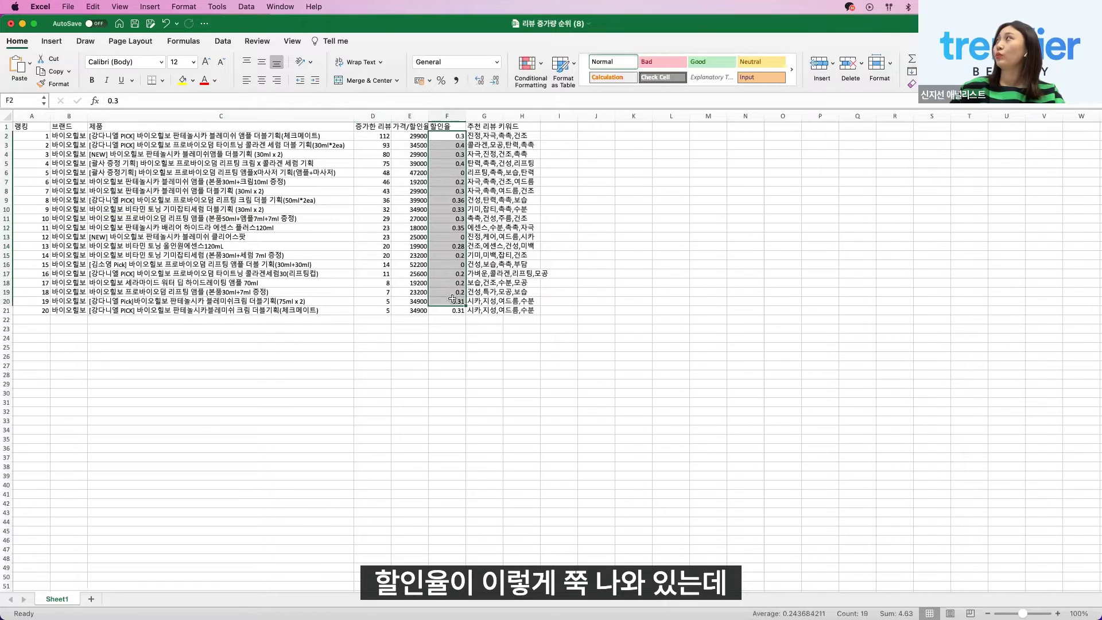
{"action": "left_click", "coordinate": [518, 174]}
Fit the 추천 리뷰 키워드 column's width to its contents and select the keyword cells G2:G21.
{"action": "left_click_drag", "start_coordinate": [508, 138], "coordinate": [519, 292]}
{"action": "double_click", "coordinate": [503, 116]}
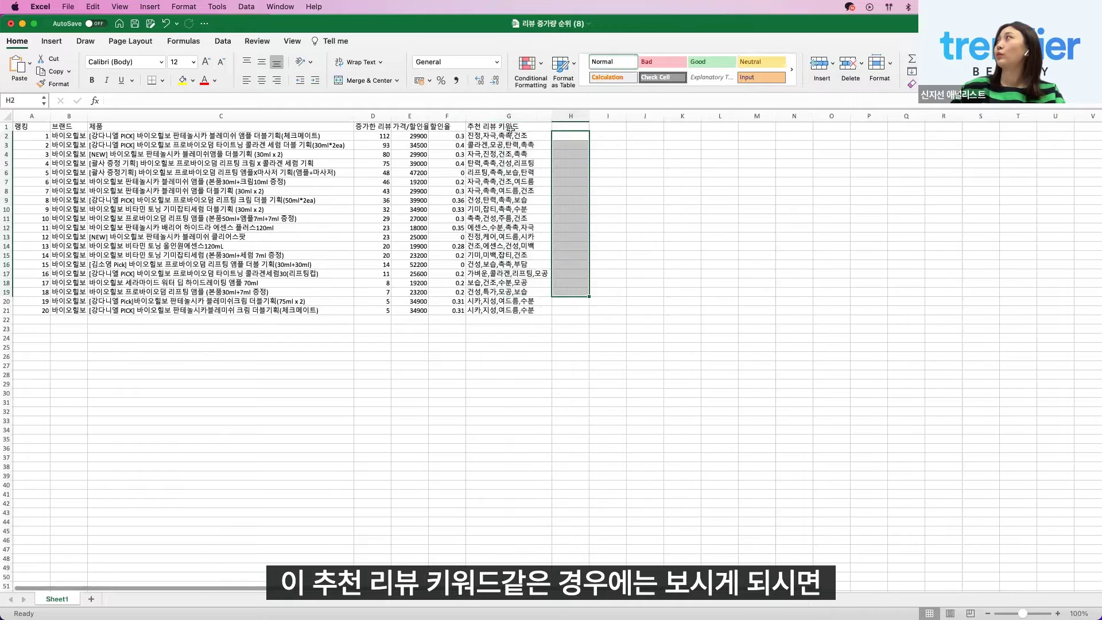
{"action": "left_click_drag", "start_coordinate": [510, 135], "coordinate": [518, 312]}
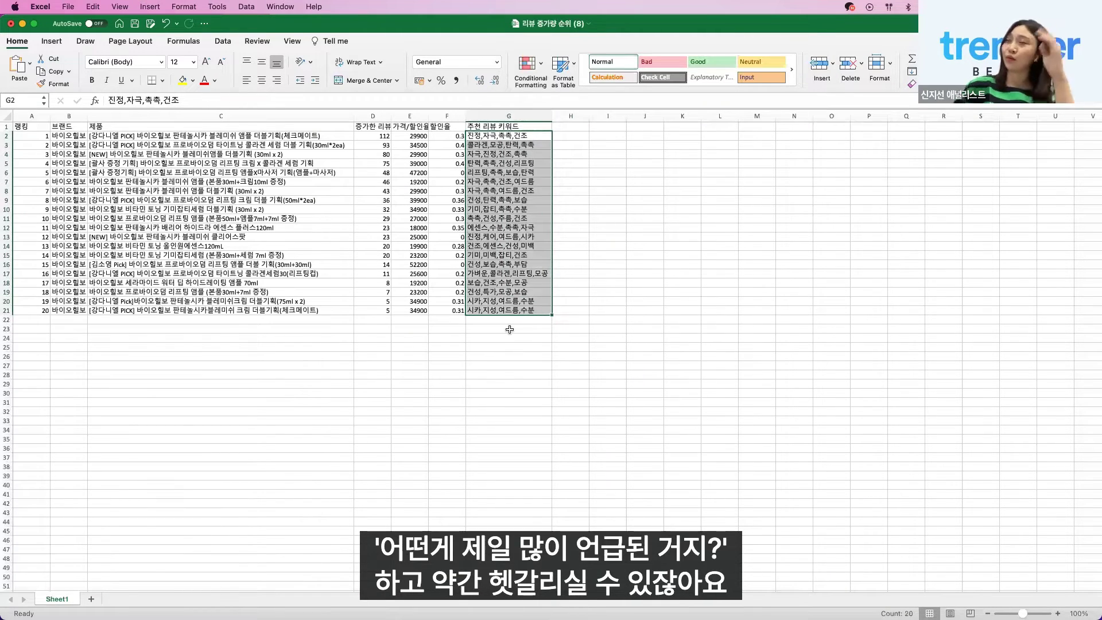
Compare a few products with their keywords, and switch to the 리포트_3 example template workbook, enlarged to fill the screen.
{"action": "left_click", "coordinate": [297, 200]}
{"action": "left_click", "coordinate": [491, 209]}
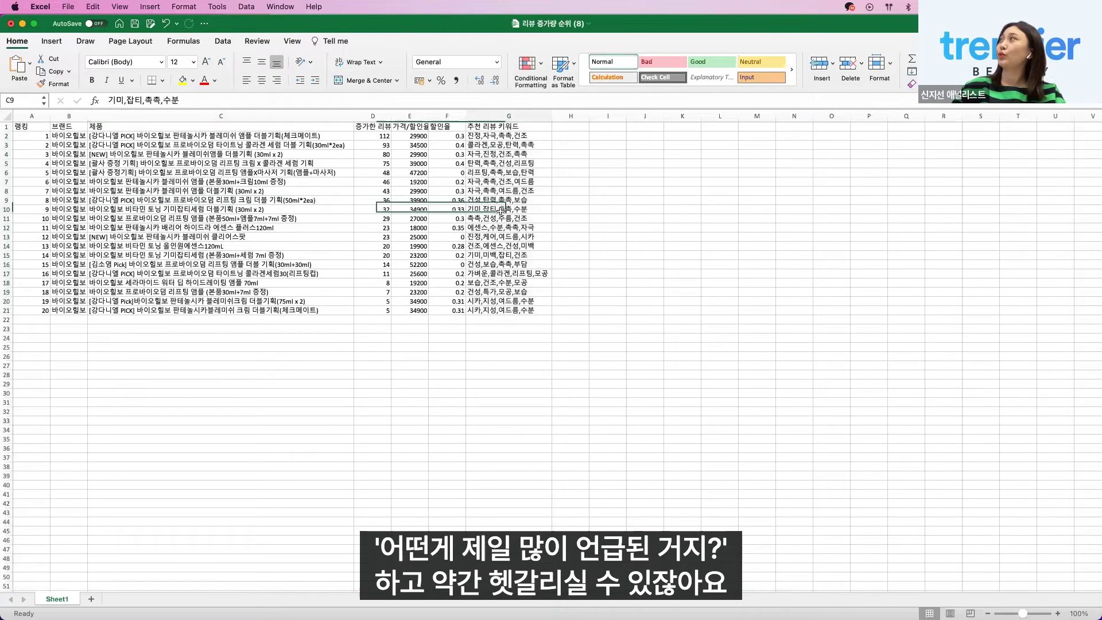
{"action": "left_click", "coordinate": [285, 179]}
{"action": "left_click_drag", "start_coordinate": [360, 25], "coordinate": [342, 256]}
{"action": "left_click_drag", "start_coordinate": [0, 71], "coordinate": [602, 80]}
{"action": "double_click", "coordinate": [602, 80]}
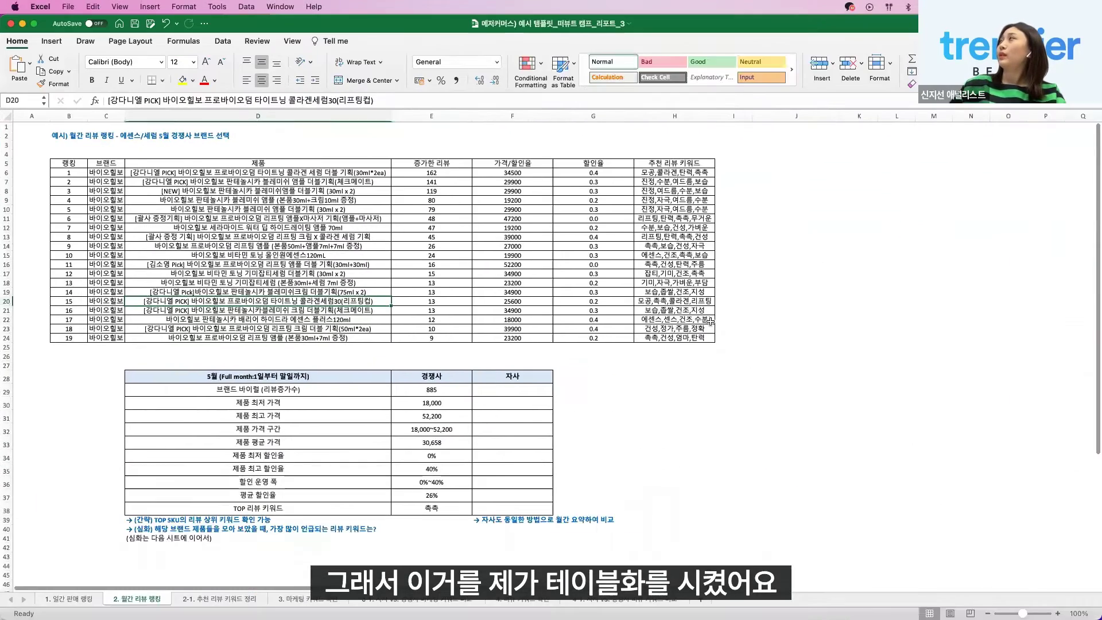
Examine the example ranking table and the May summary table's metric rows and 경쟁사 column on the 월간 리뷰 랭킹 sheet.
{"action": "left_click", "coordinate": [389, 190]}
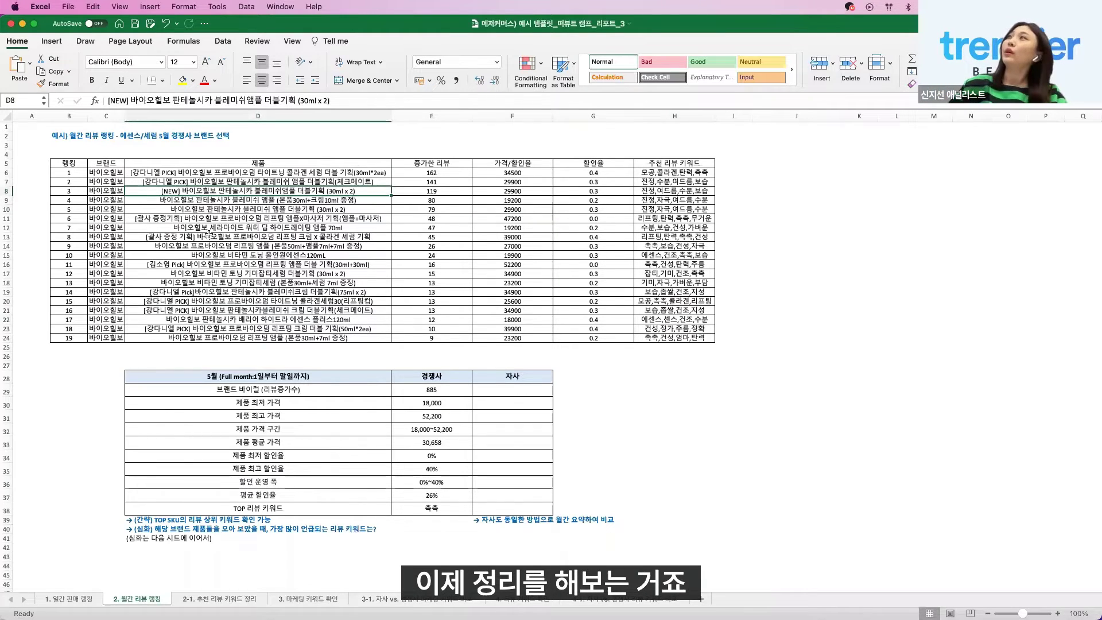
{"action": "left_click", "coordinate": [307, 392]}
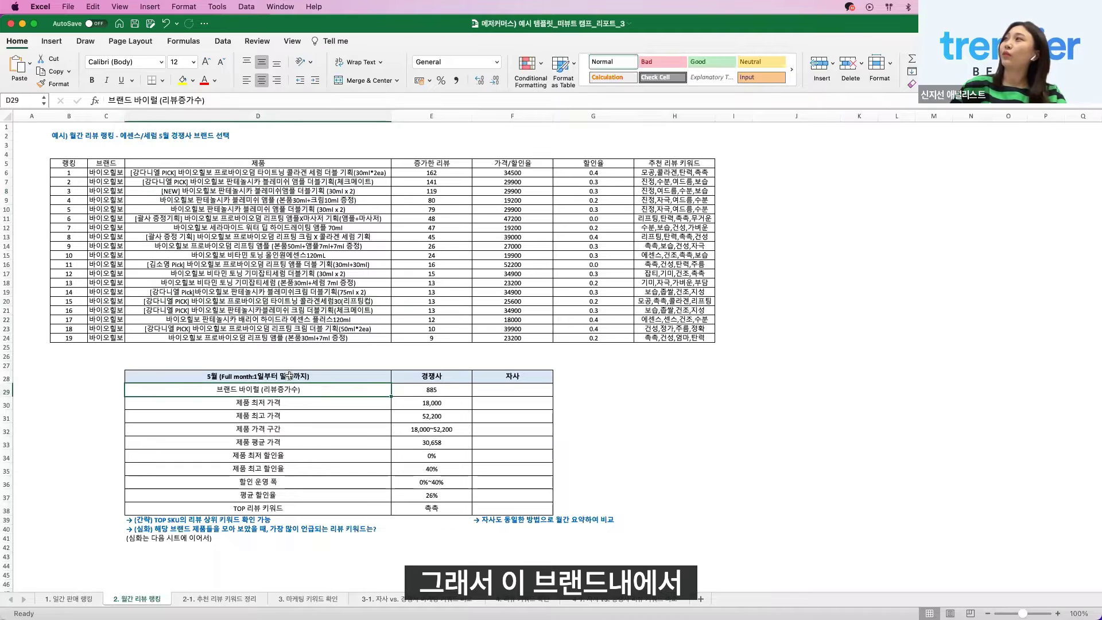
{"action": "left_click", "coordinate": [289, 376]}
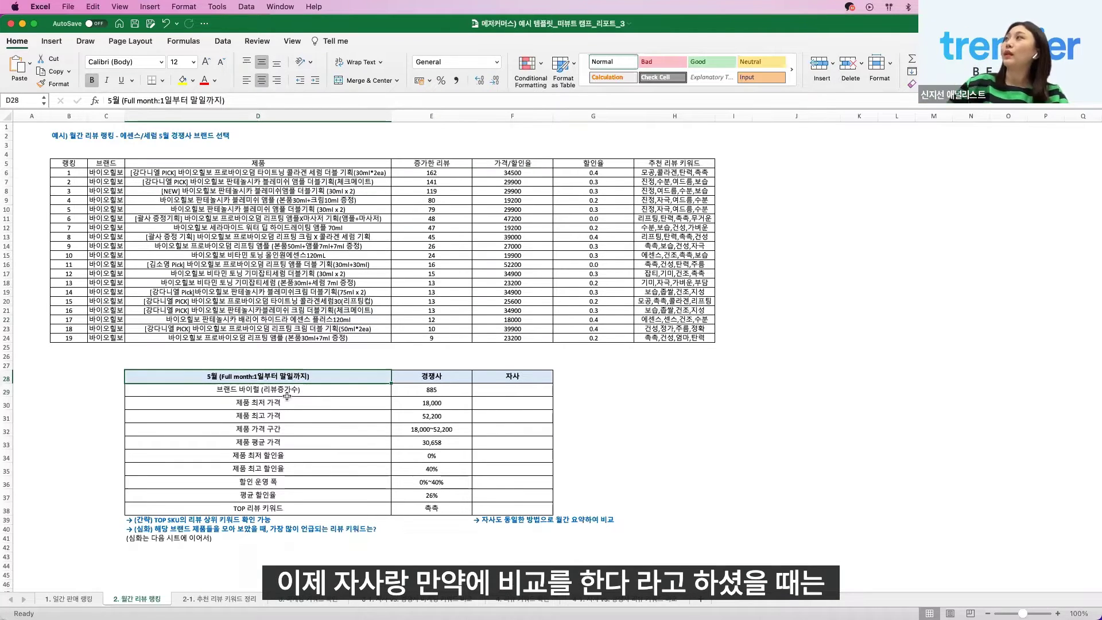
{"action": "left_click", "coordinate": [287, 396]}
{"action": "left_click", "coordinate": [462, 382]}
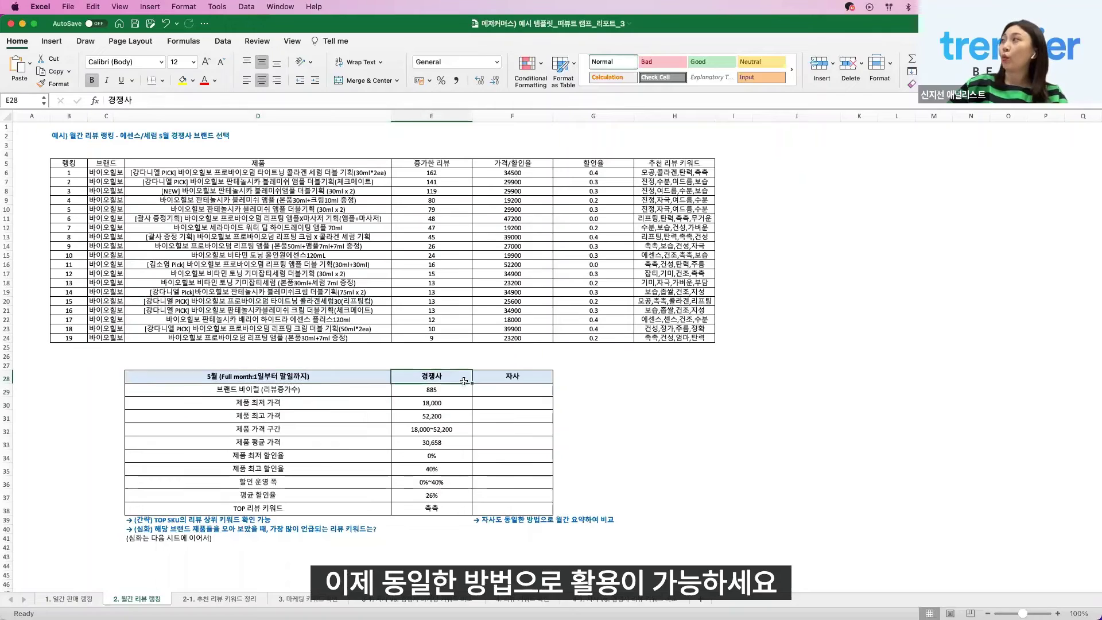
Check the 경쟁사 formula for 브랜드 바이럴 (리뷰증가수) against the increased review values in E6:E24.
{"action": "left_click", "coordinate": [291, 390]}
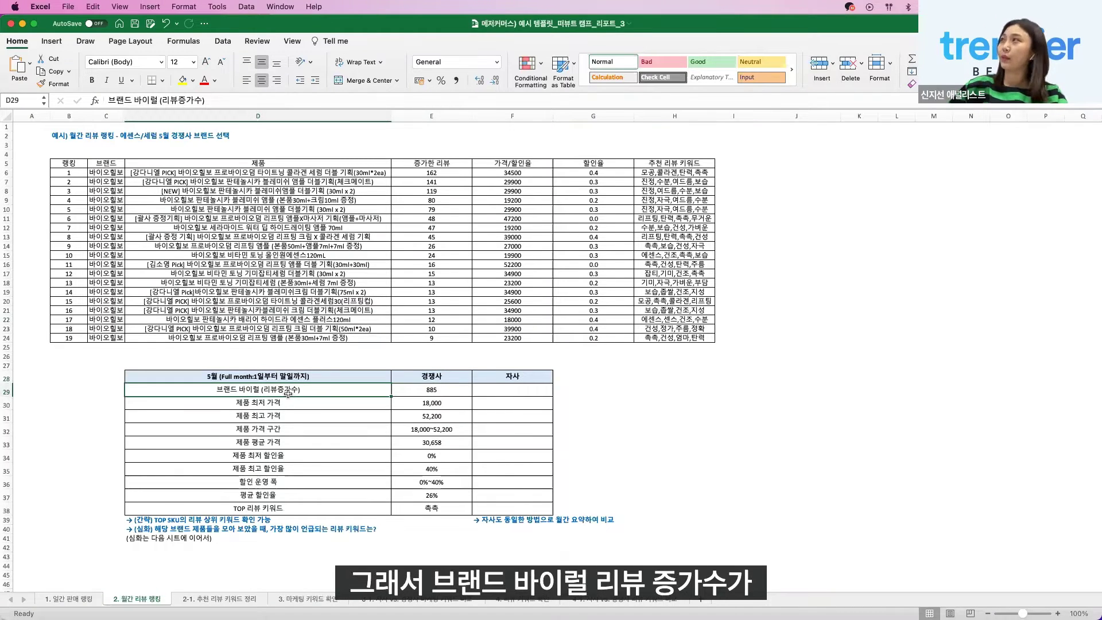
{"action": "left_click", "coordinate": [417, 390]}
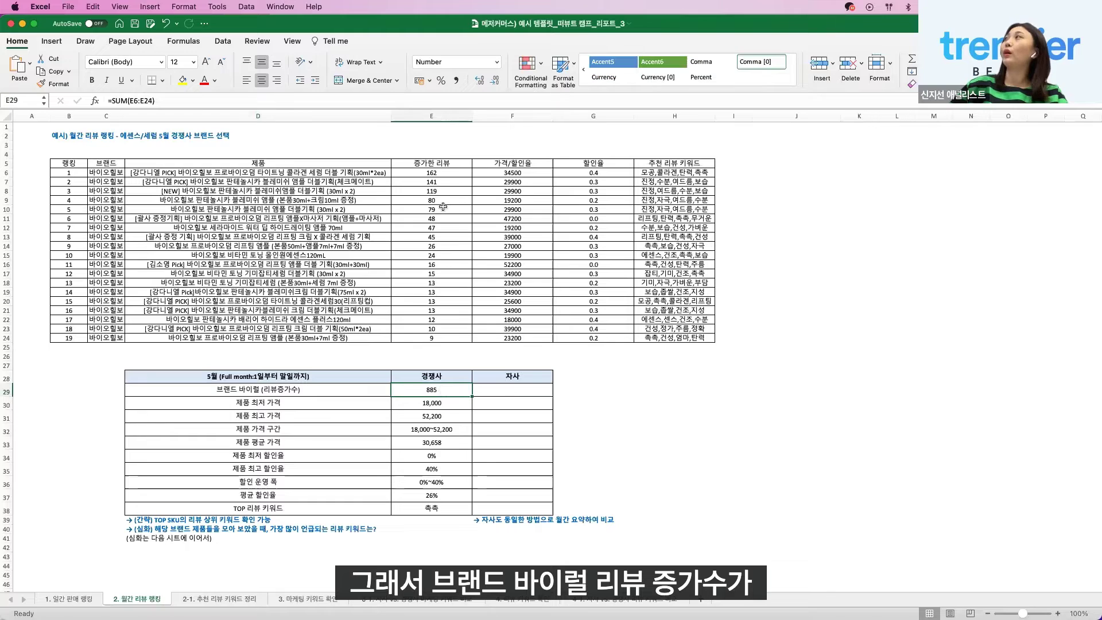
{"action": "left_click_drag", "start_coordinate": [438, 172], "coordinate": [441, 338]}
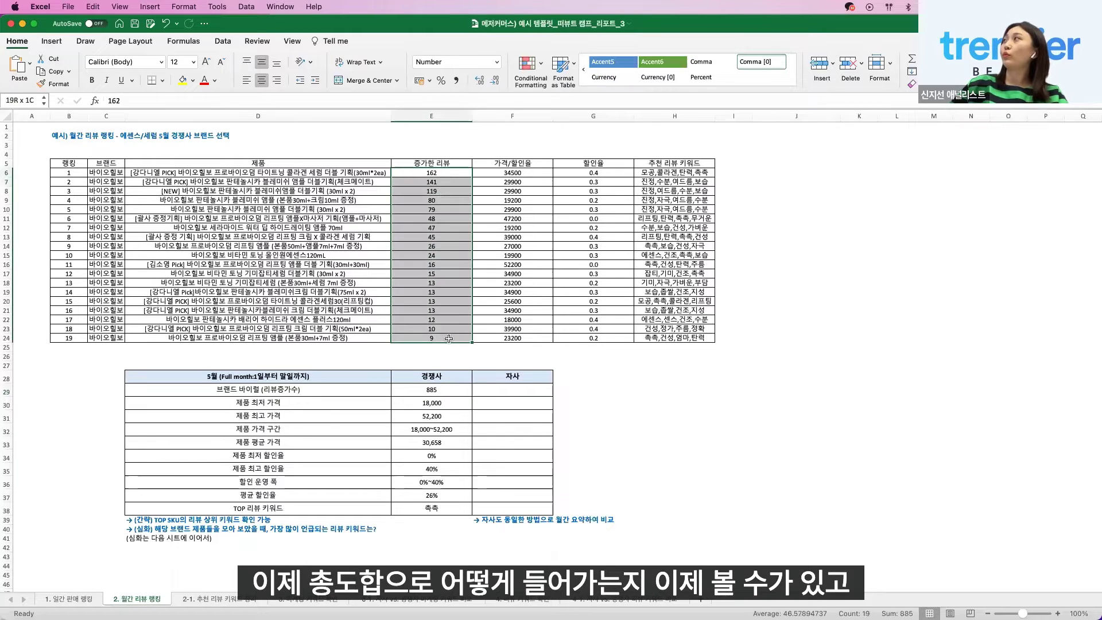
Check which ranges the 경쟁사 formulas for 브랜드 바이럴 (리뷰증가수) and 제품 최저 가격 refer to, leaving both formulas as they are.
{"action": "left_click", "coordinate": [436, 389]}
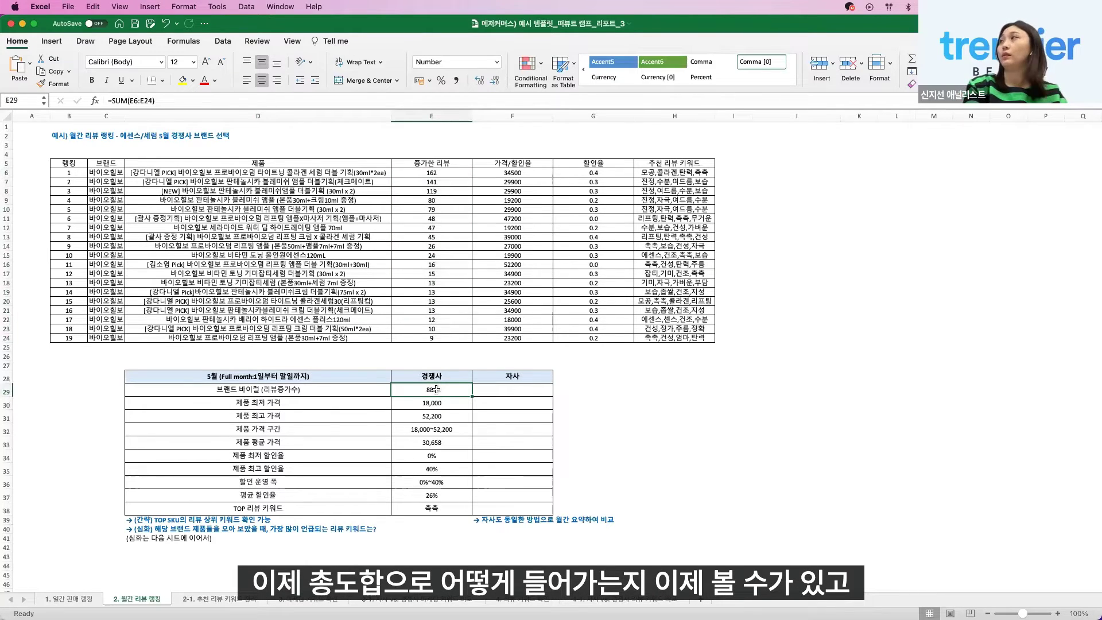
{"action": "double_click", "coordinate": [437, 391]}
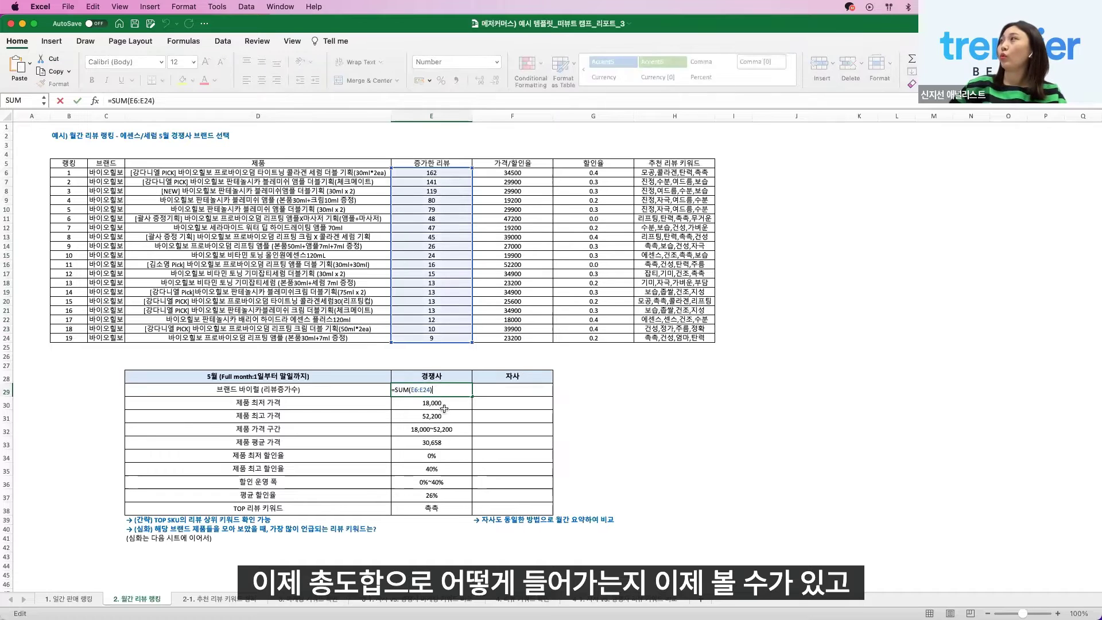
{"action": "left_click", "coordinate": [443, 409]}
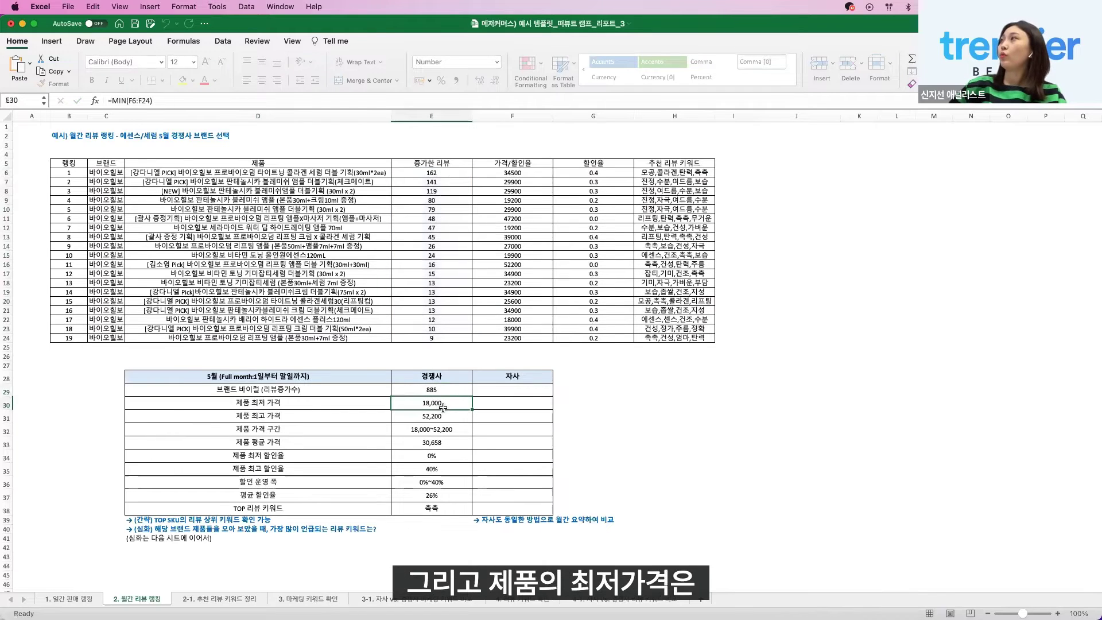
{"action": "left_click", "coordinate": [299, 99]}
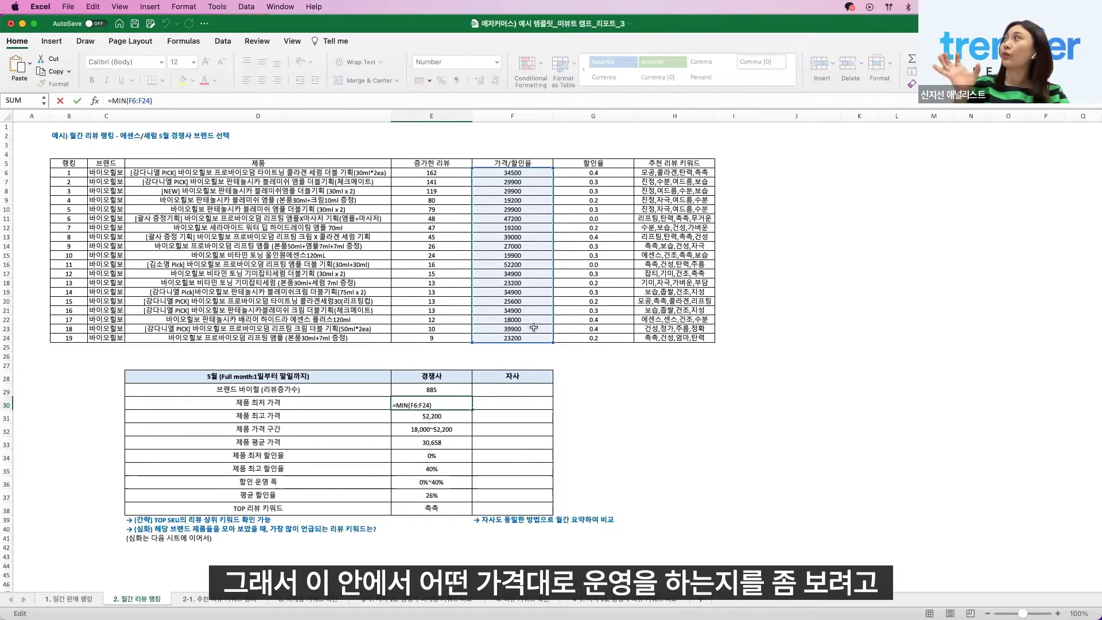
{"action": "key", "text": "ctrl+Return"}
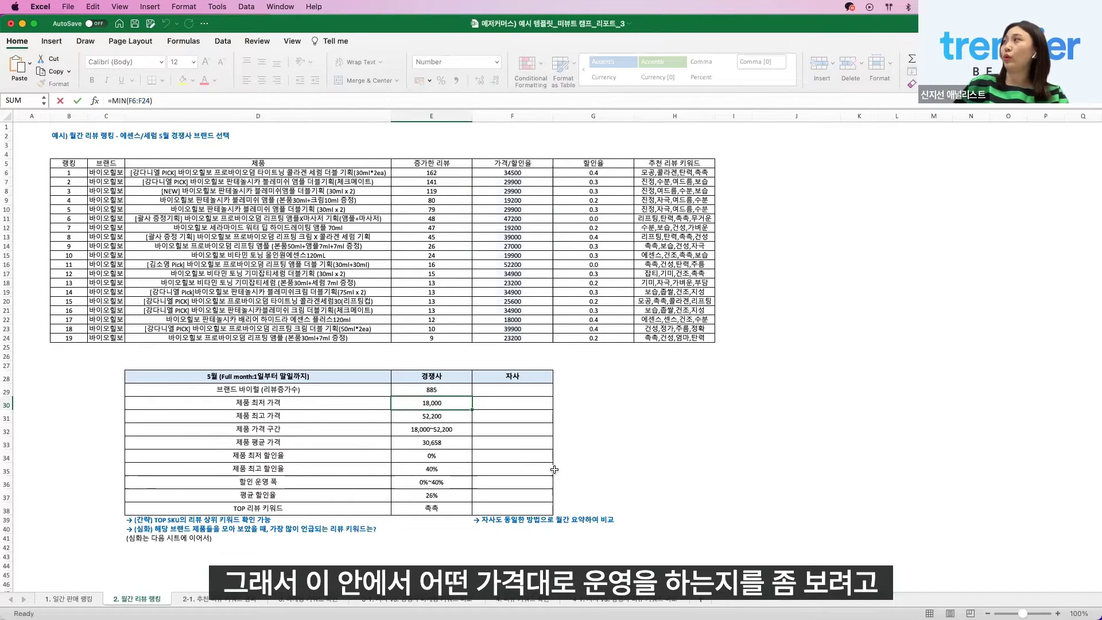
Examine the 경쟁사 entries for 제품 최고 가격, 제품 가격 구간 and 제품 평균 가격 in the May summary table.
{"action": "left_click", "coordinate": [429, 416]}
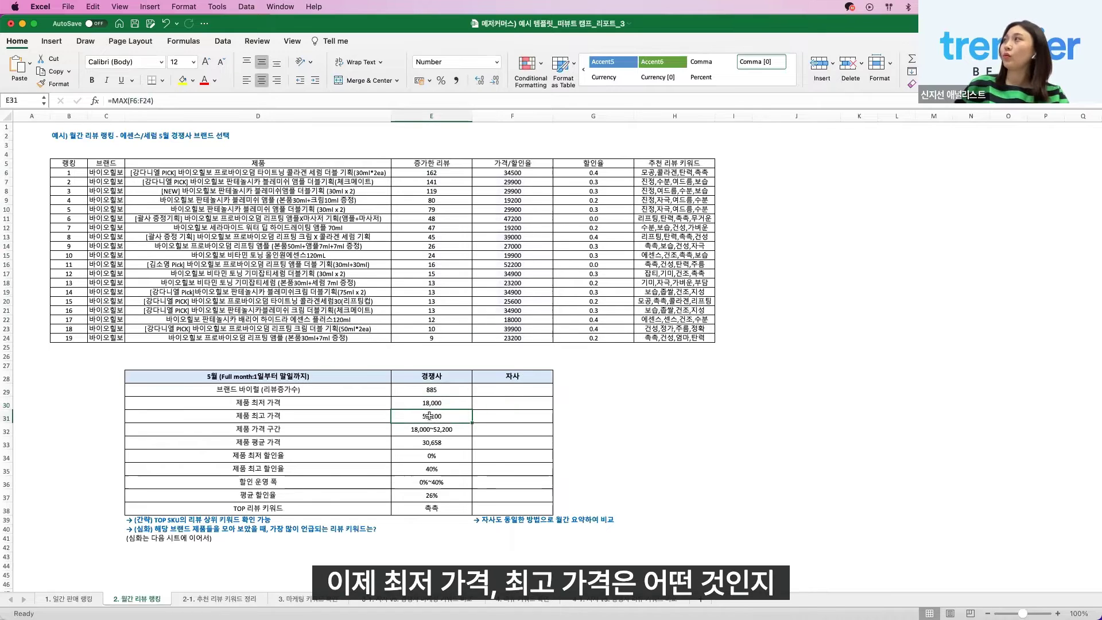
{"action": "left_click_drag", "start_coordinate": [434, 429], "coordinate": [449, 430]}
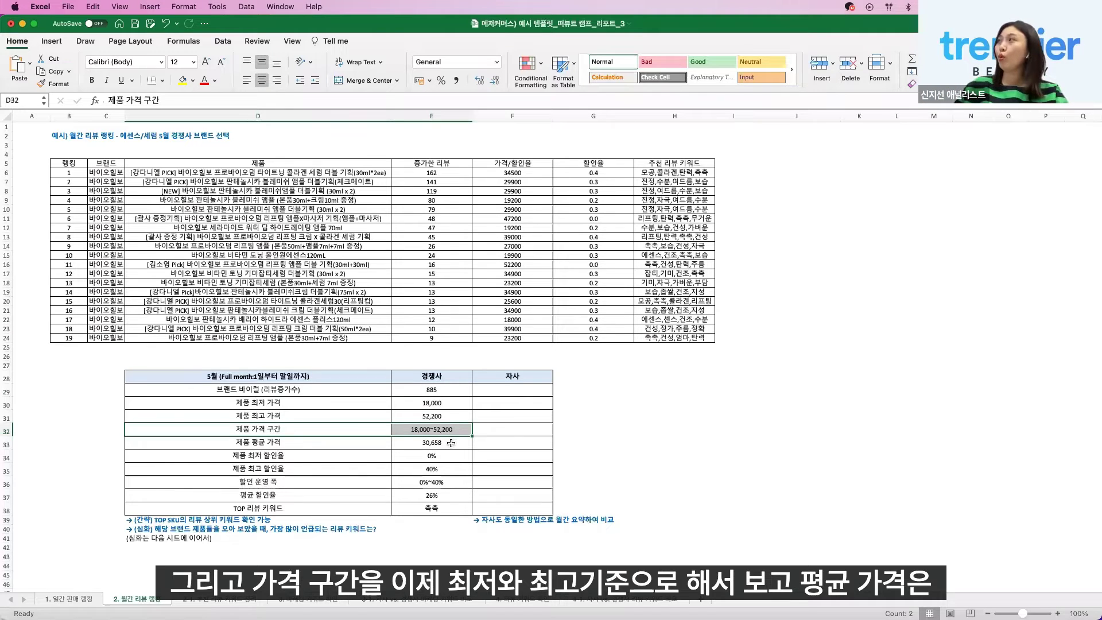
{"action": "left_click", "coordinate": [423, 440]}
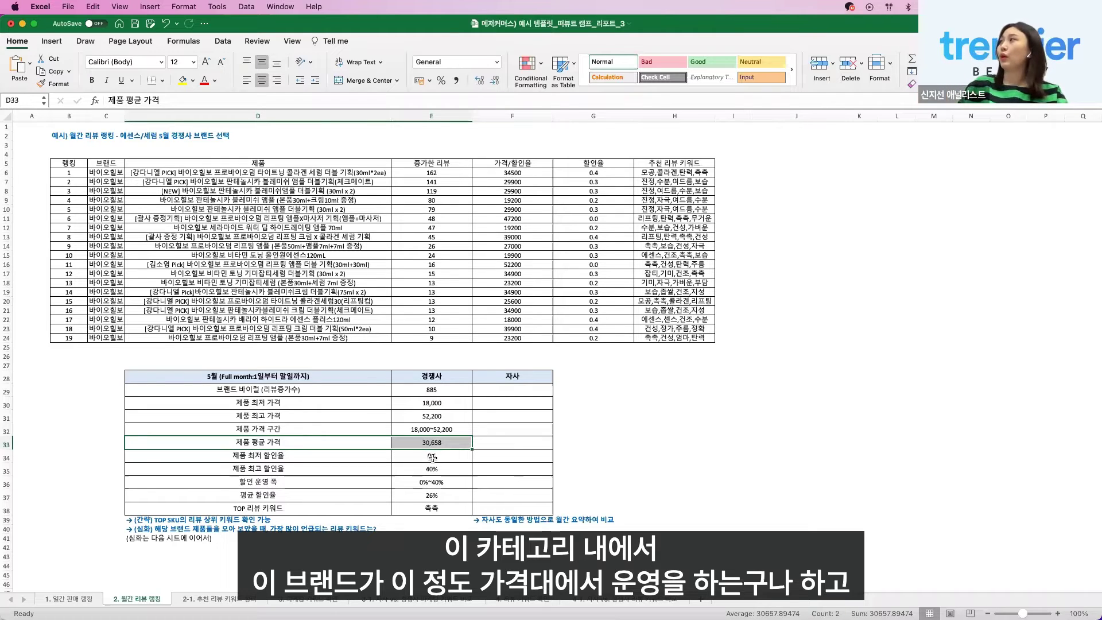
Examine the 경쟁사 discount rows from 제품 최저 할인율 to 평균 할인율, and select the summary cells E29:E37.
{"action": "left_click", "coordinate": [431, 457]}
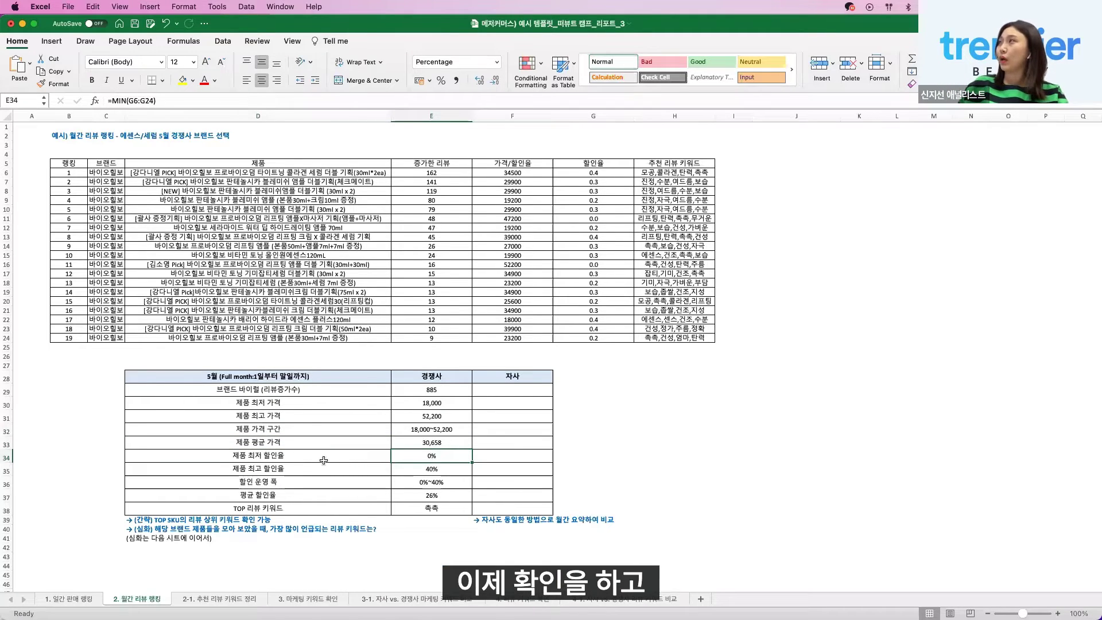
{"action": "left_click_drag", "start_coordinate": [324, 461], "coordinate": [427, 485]}
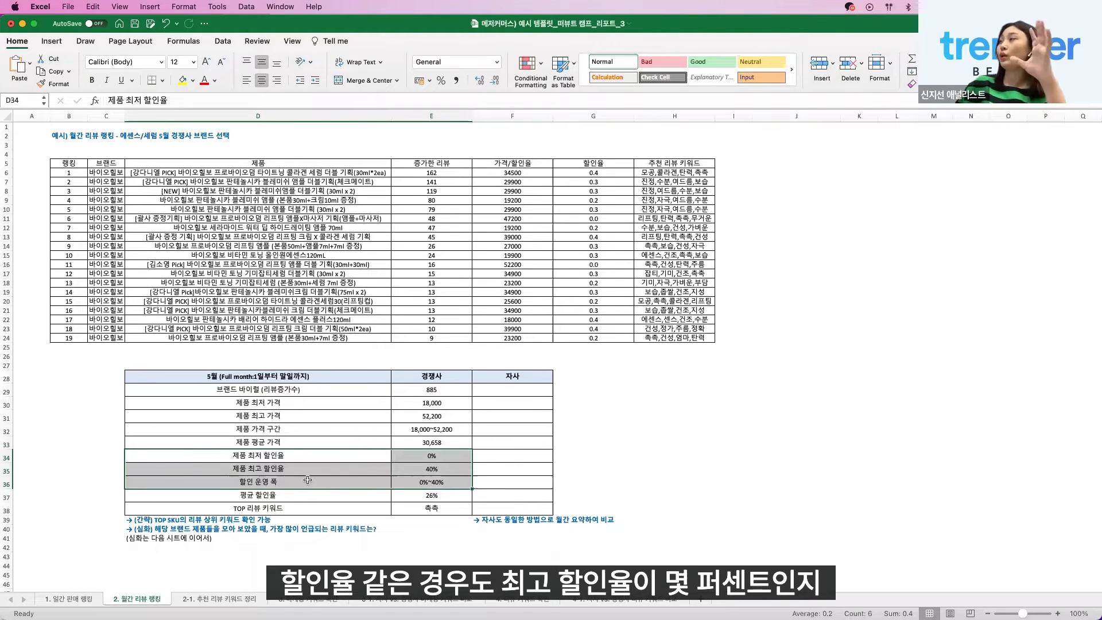
{"action": "left_click", "coordinate": [404, 482]}
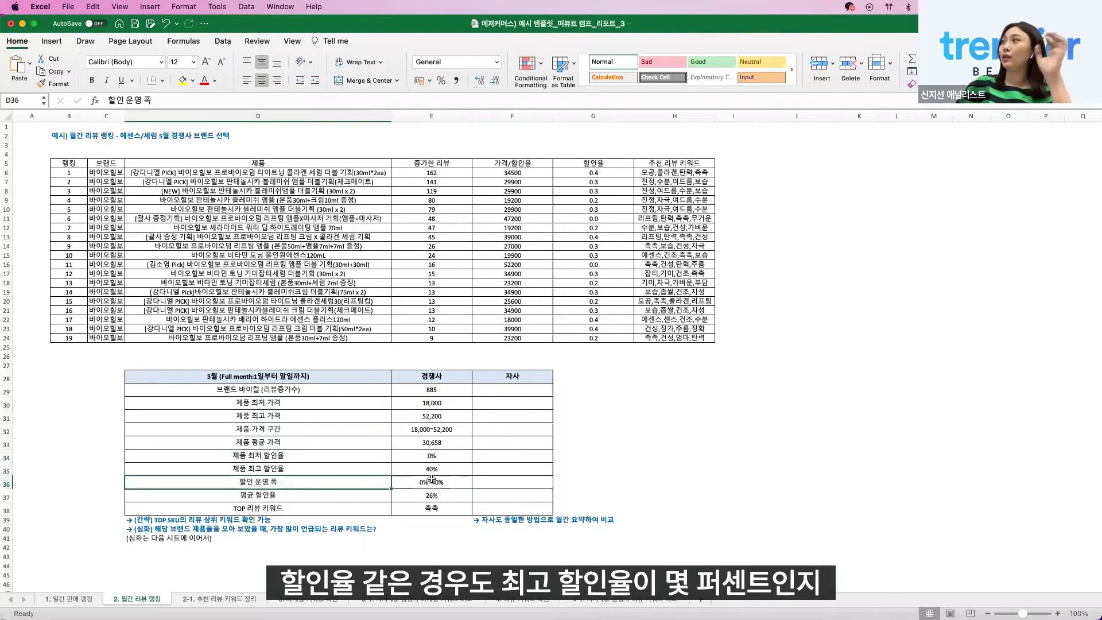
{"action": "left_click_drag", "start_coordinate": [378, 495], "coordinate": [414, 500]}
{"action": "left_click_drag", "start_coordinate": [439, 390], "coordinate": [438, 488]}
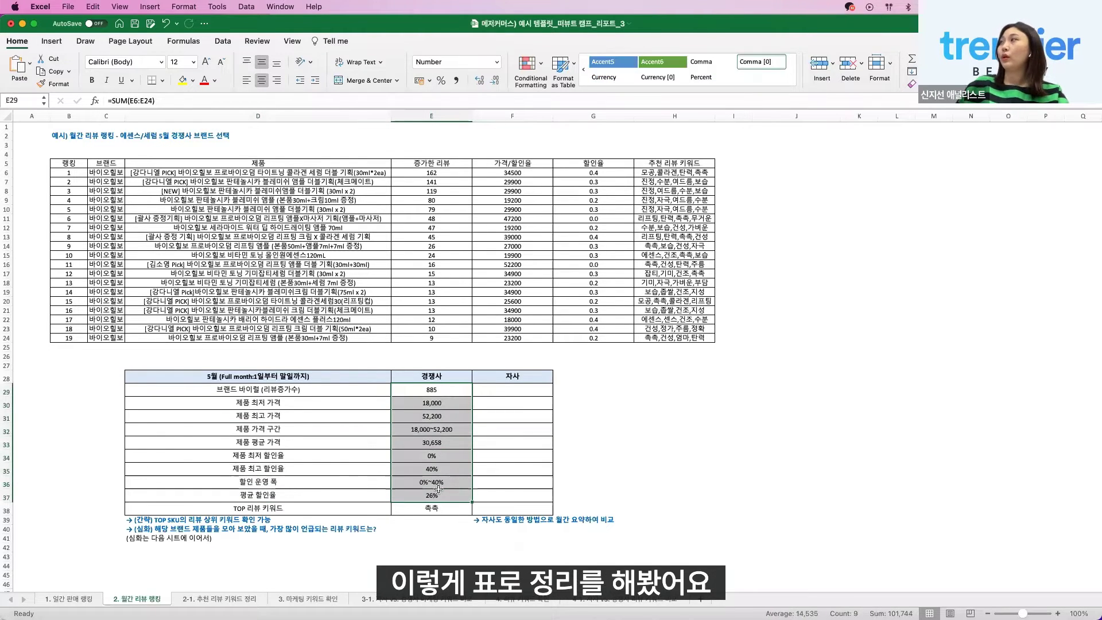
Compare the TOP 리뷰 키워드 entry with keyword cells H6:H24, and view the instructions on the 2-1. 추천 리뷰 키워드 정리 sheet.
{"action": "left_click", "coordinate": [409, 508]}
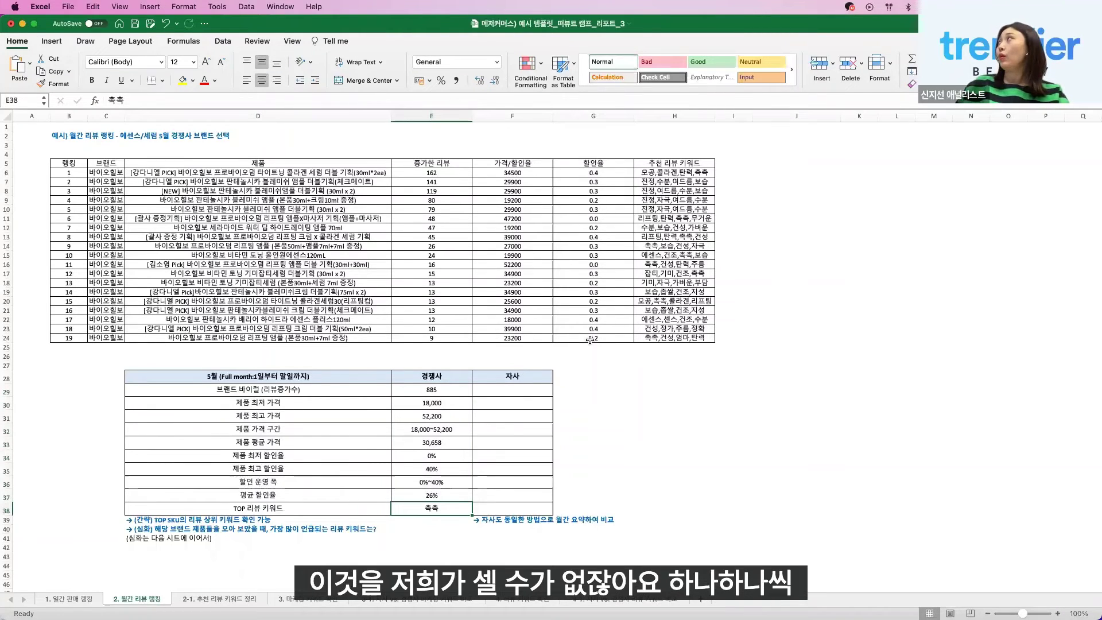
{"action": "left_click_drag", "start_coordinate": [683, 173], "coordinate": [658, 337]}
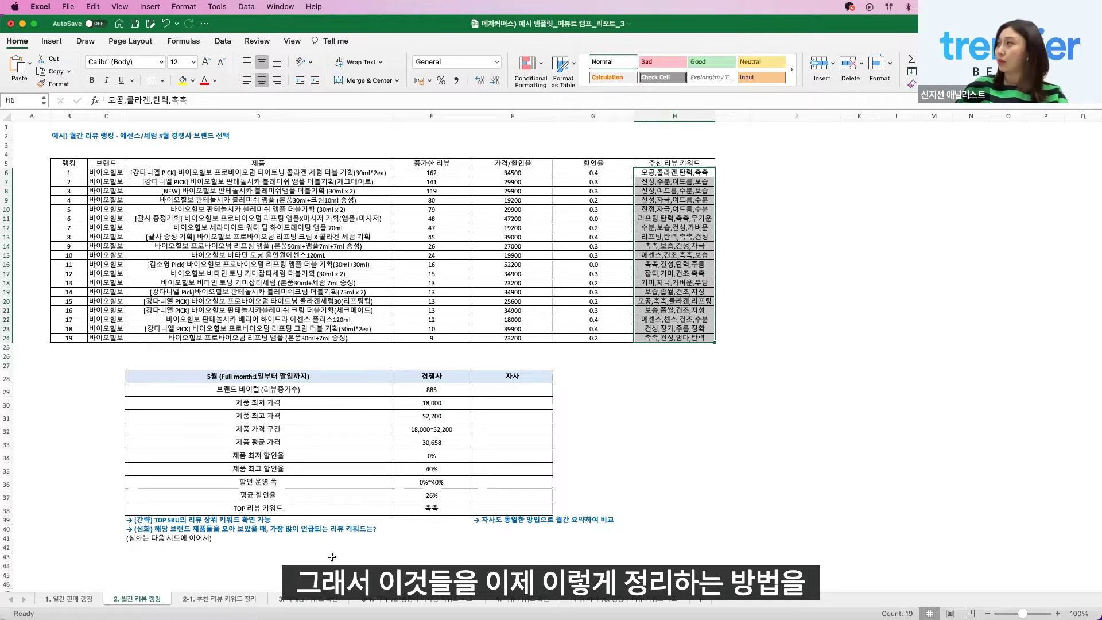
{"action": "left_click", "coordinate": [208, 603]}
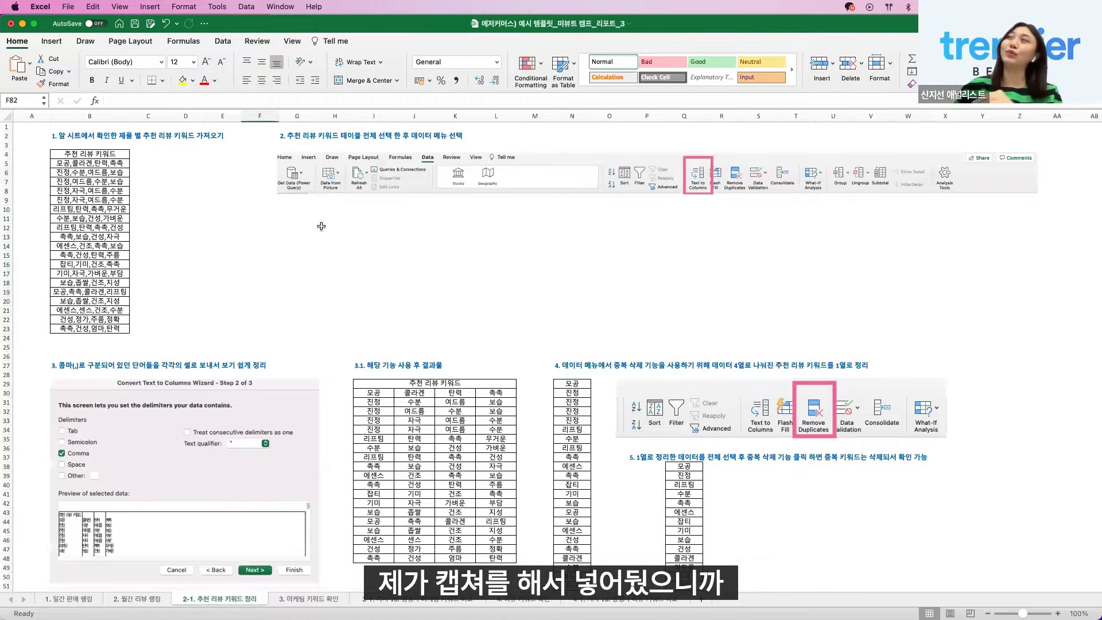
{"action": "left_click", "coordinate": [374, 219]}
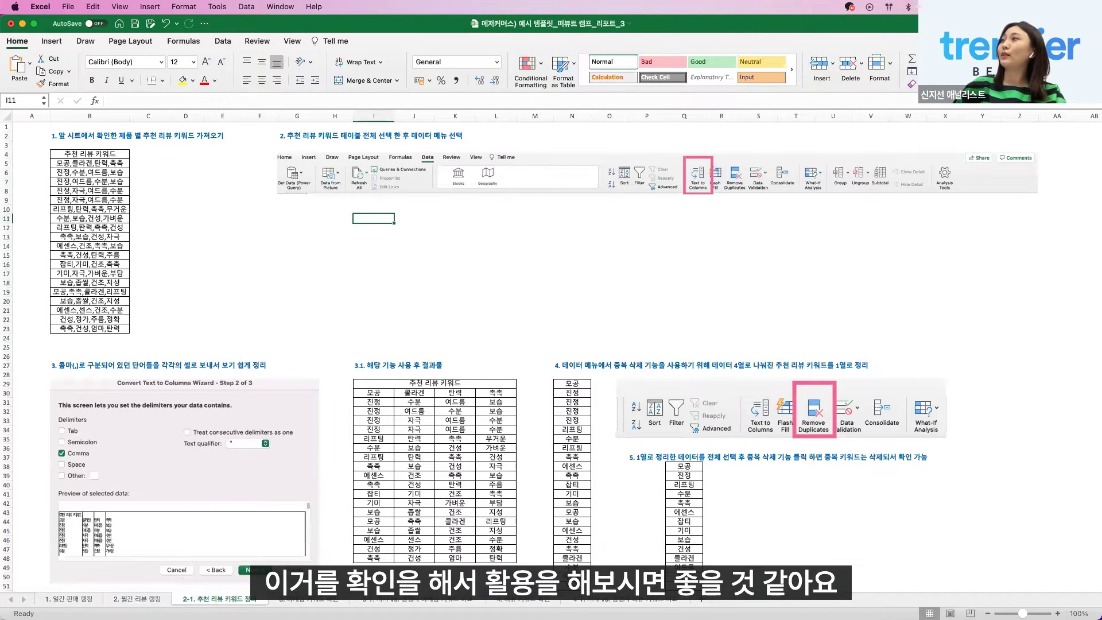
Copy the 추천 리뷰 키워드 column H5:H24 on the 월간 리뷰 랭킹 sheet, header included, to the empty area starting at J5.
{"action": "left_click", "coordinate": [148, 599]}
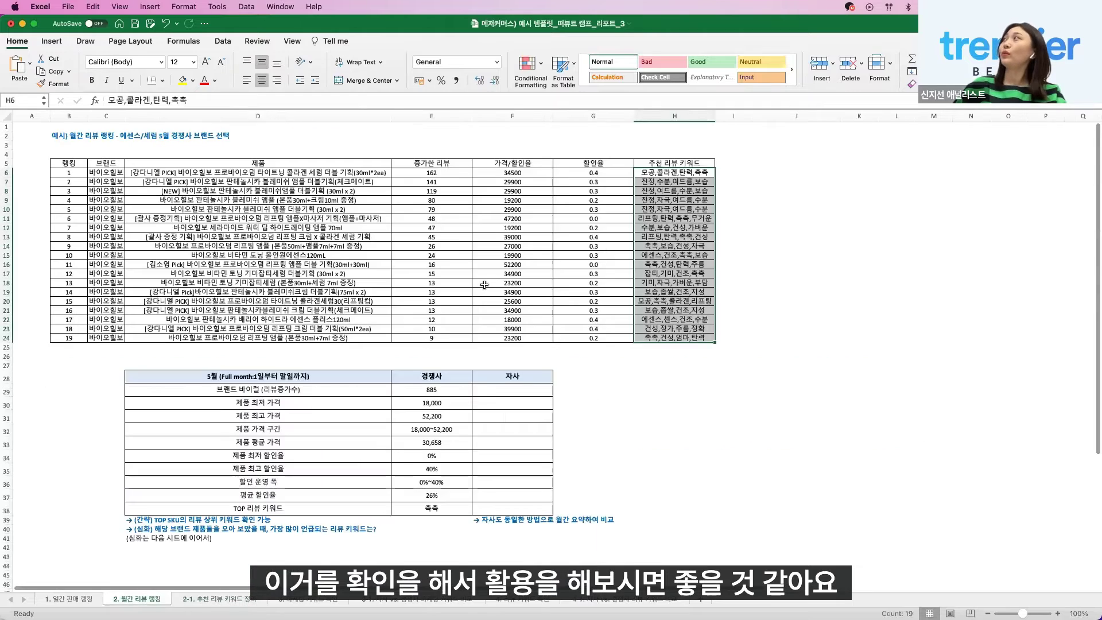
{"action": "left_click", "coordinate": [625, 259]}
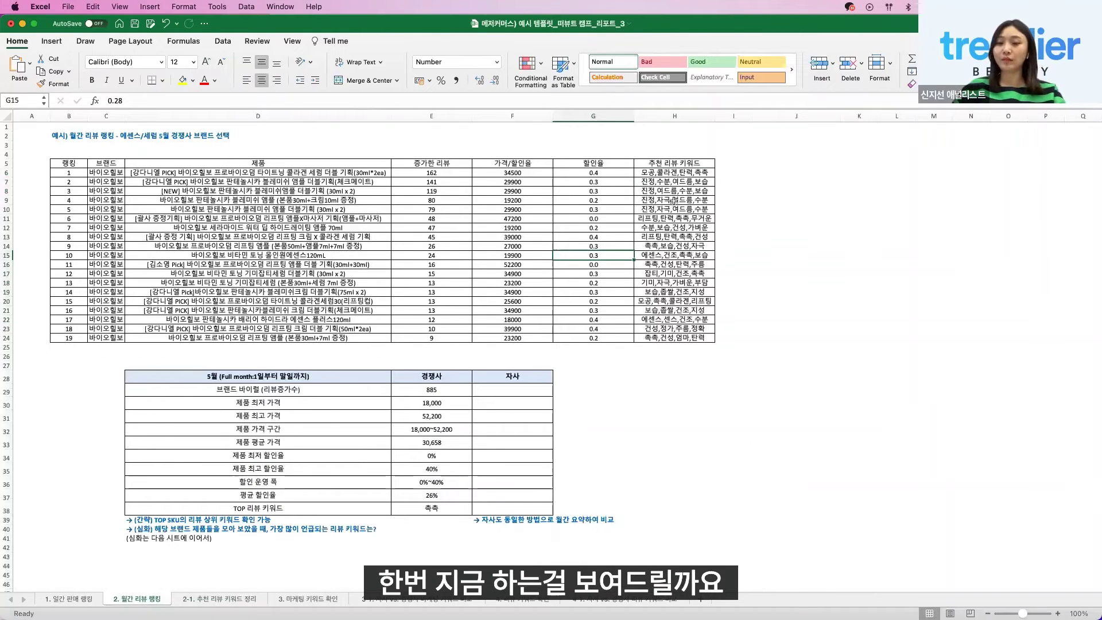
{"action": "left_click", "coordinate": [696, 162]}
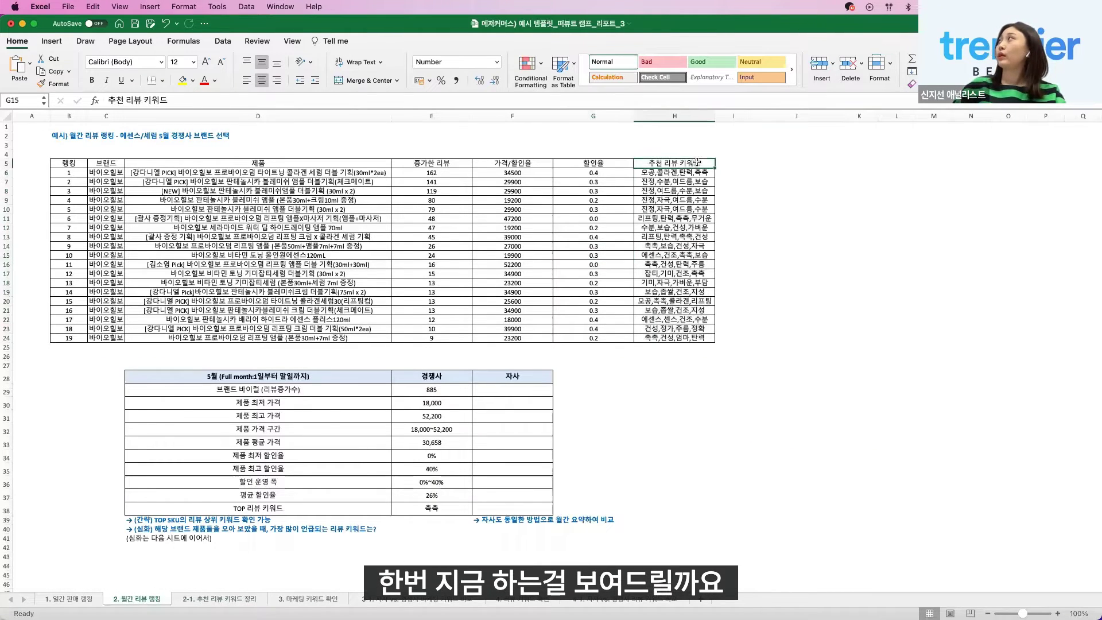
{"action": "key", "text": "super+shift+Down"}
{"action": "key", "text": "super+c"}
{"action": "left_click", "coordinate": [675, 376]}
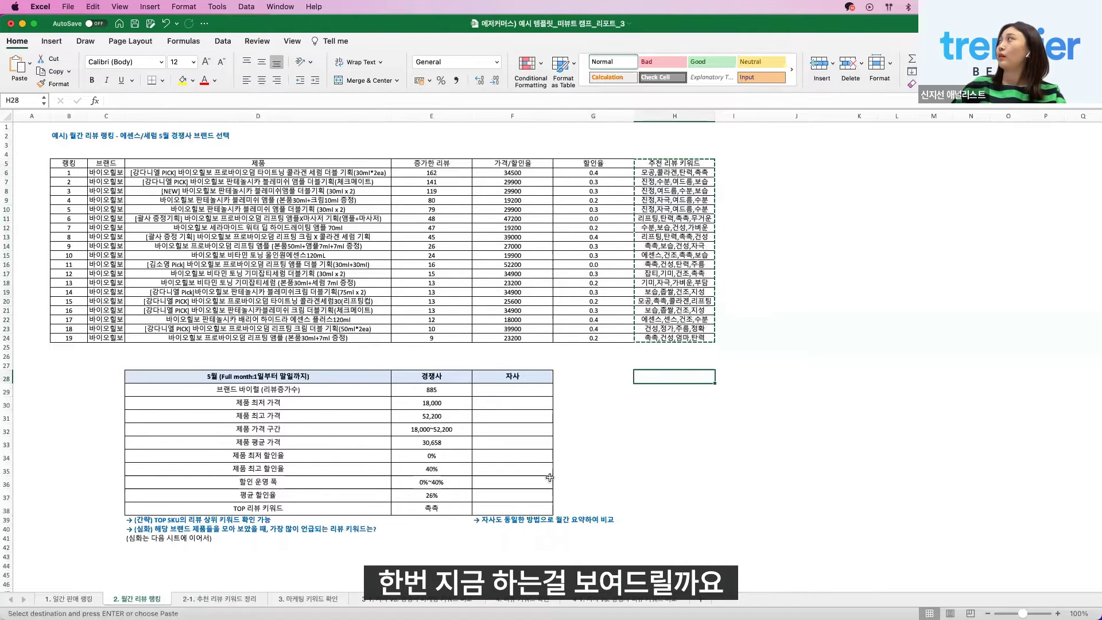
{"action": "left_click", "coordinate": [792, 165]}
{"action": "key", "text": "super+v"}
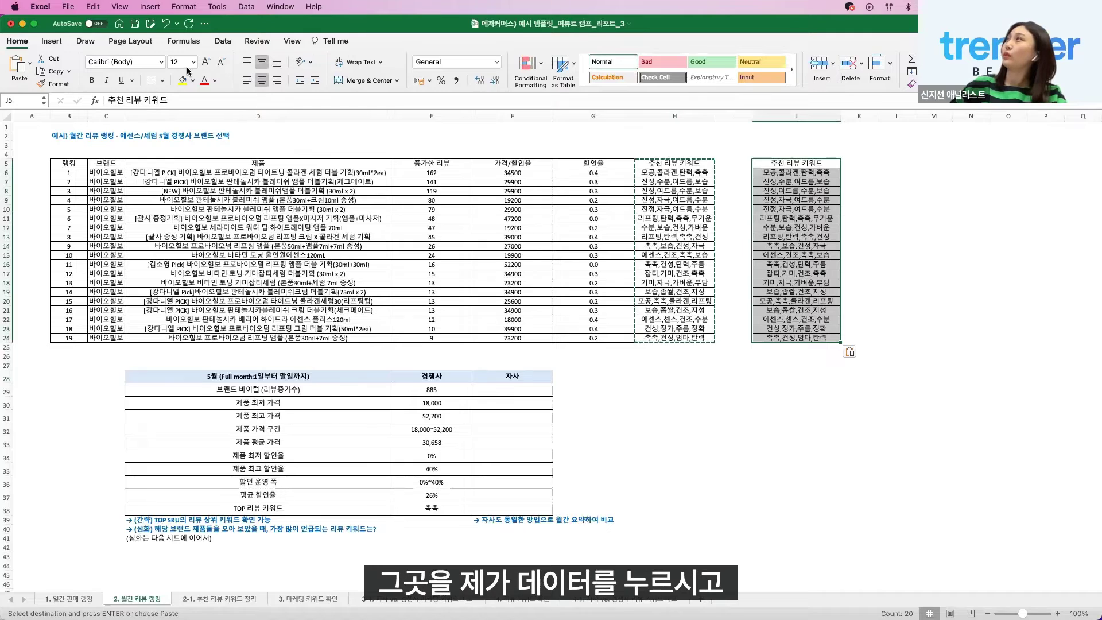
Split the copied keywords into separate columns with Text to Columns, using the Delimited type and adding Comma as a delimiter.
{"action": "left_click", "coordinate": [221, 42]}
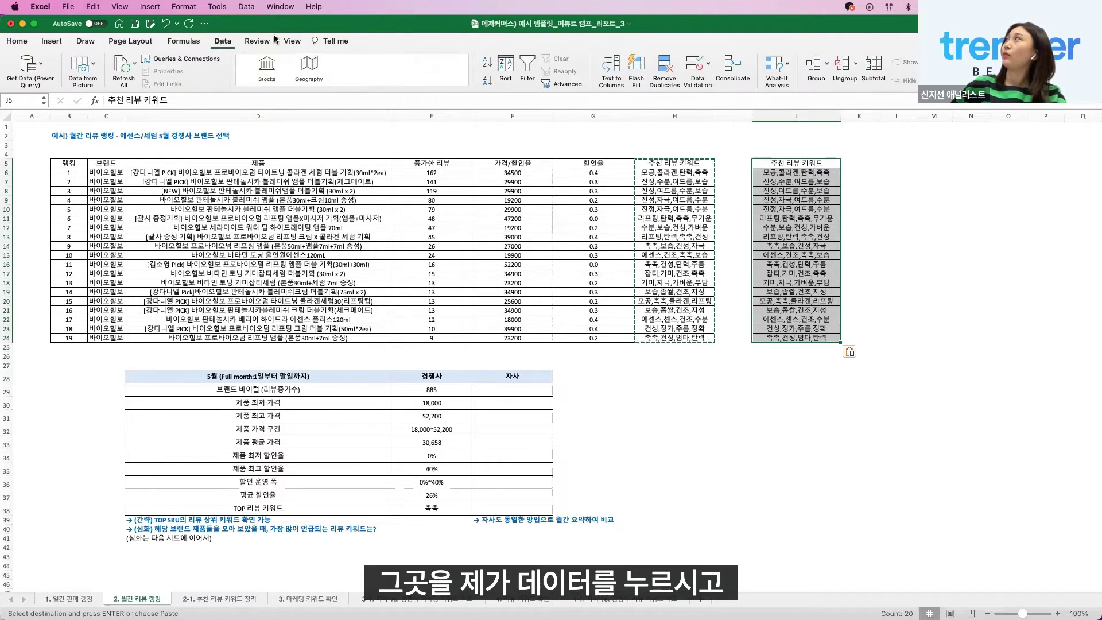
{"action": "left_click", "coordinate": [611, 69]}
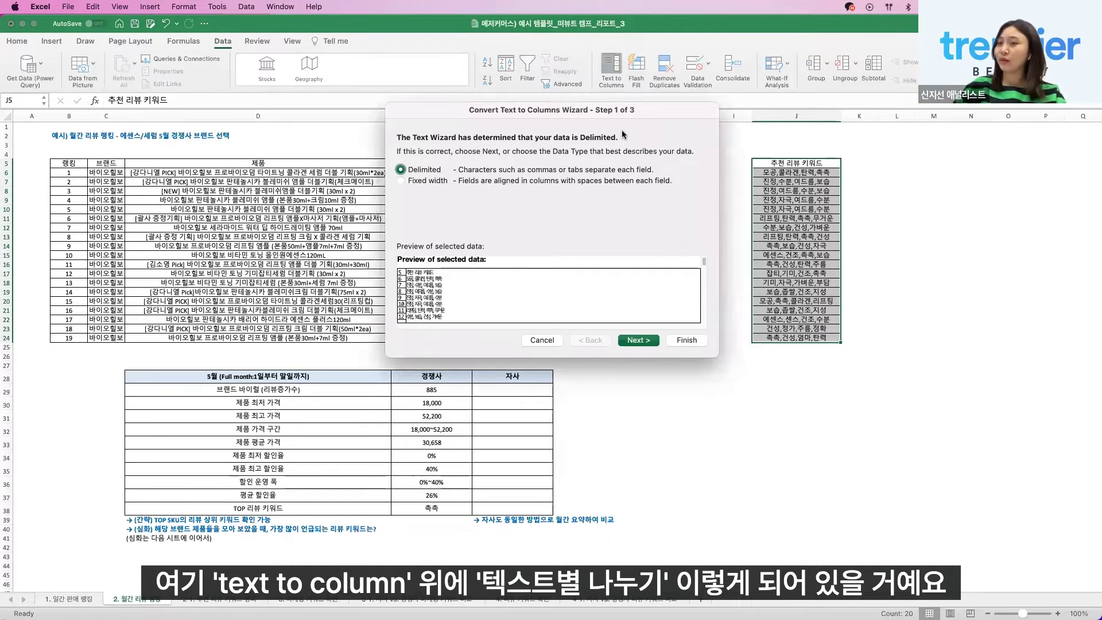
{"action": "left_click", "coordinate": [636, 341]}
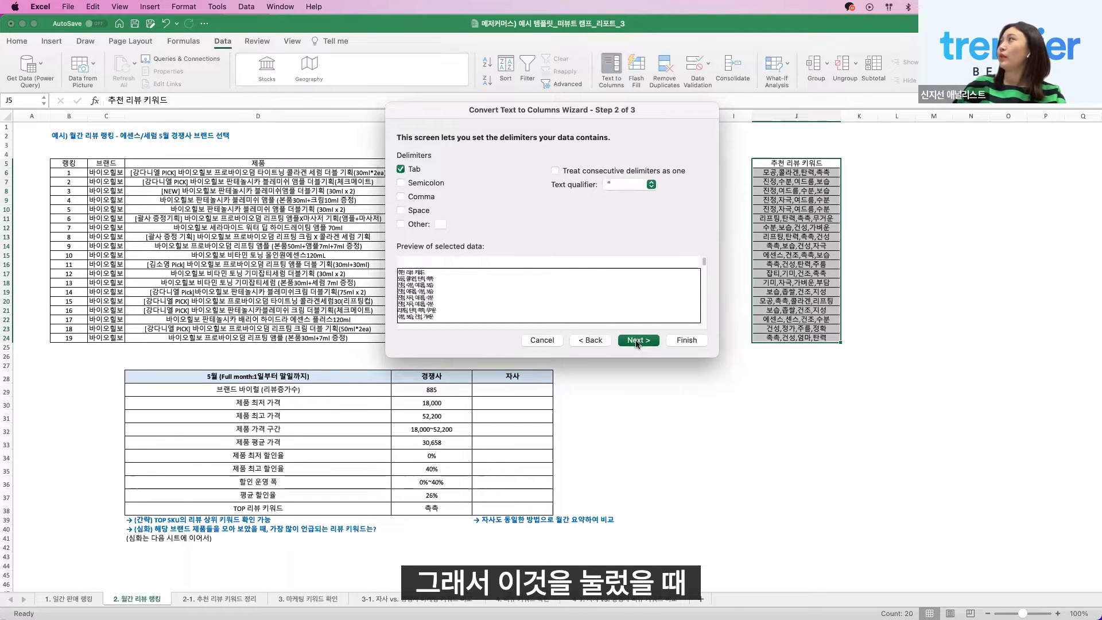
{"action": "left_click", "coordinate": [424, 199]}
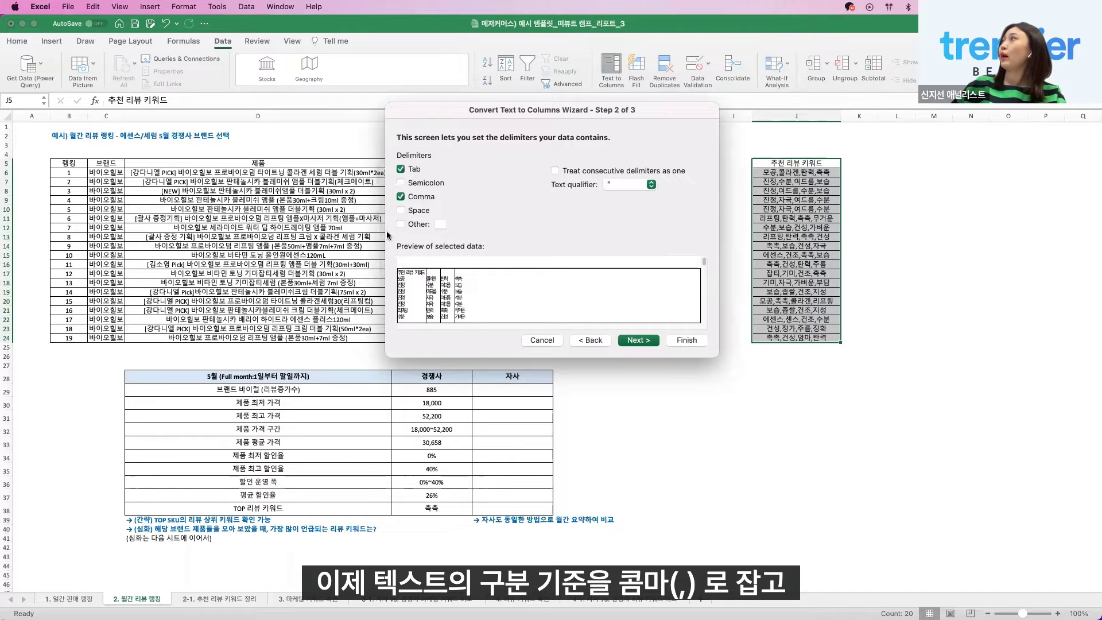
{"action": "left_click", "coordinate": [642, 343]}
{"action": "left_click", "coordinate": [687, 341]}
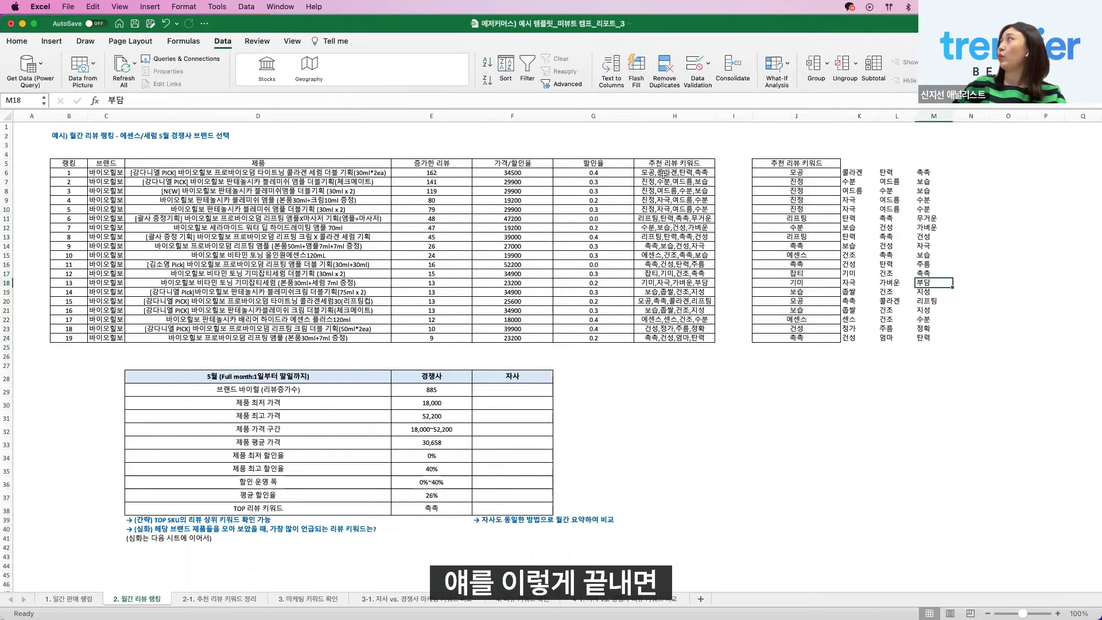
Compare the original keywords in H6:H24 with the split keywords in J5:M24 and the TOP 리뷰 키워드 entry in the summary table.
{"action": "left_click_drag", "start_coordinate": [660, 173], "coordinate": [663, 339]}
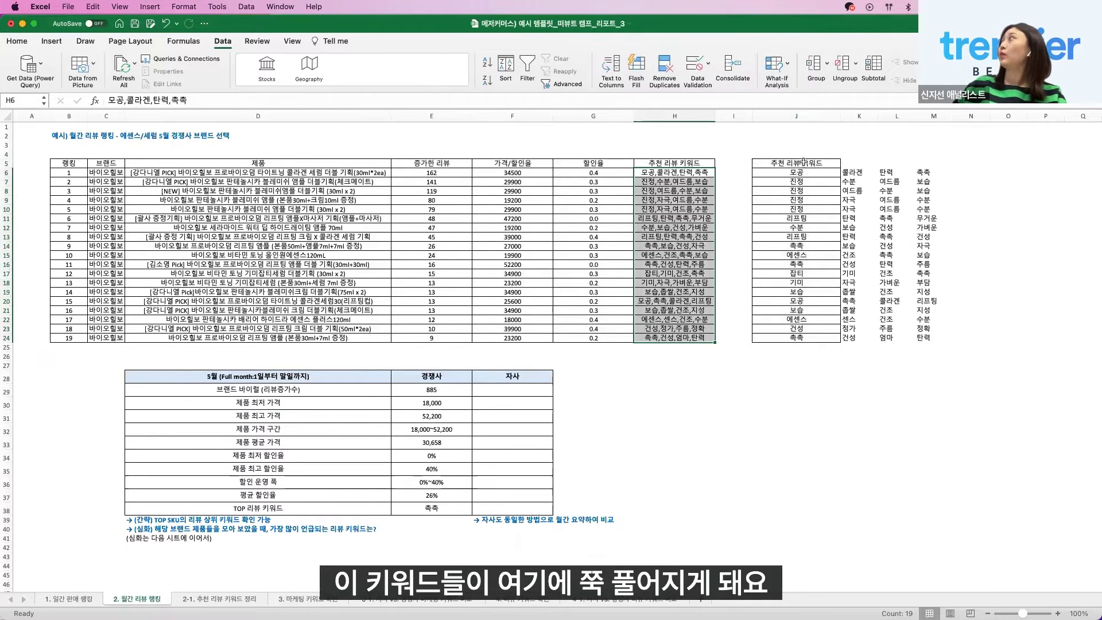
{"action": "left_click_drag", "start_coordinate": [797, 163], "coordinate": [925, 339]}
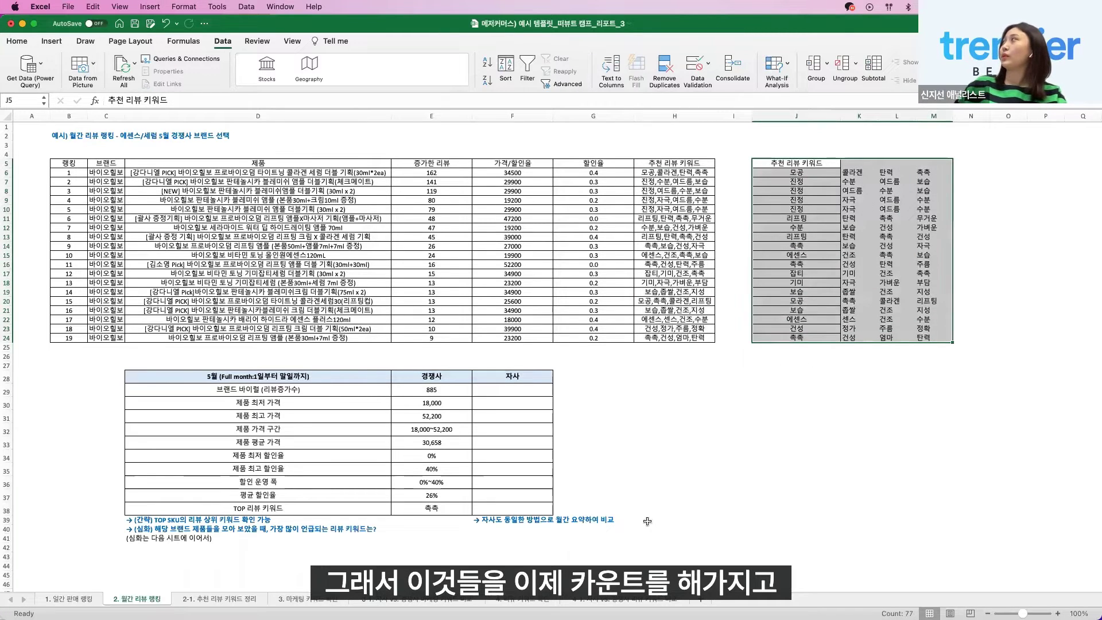
{"action": "left_click", "coordinate": [435, 504]}
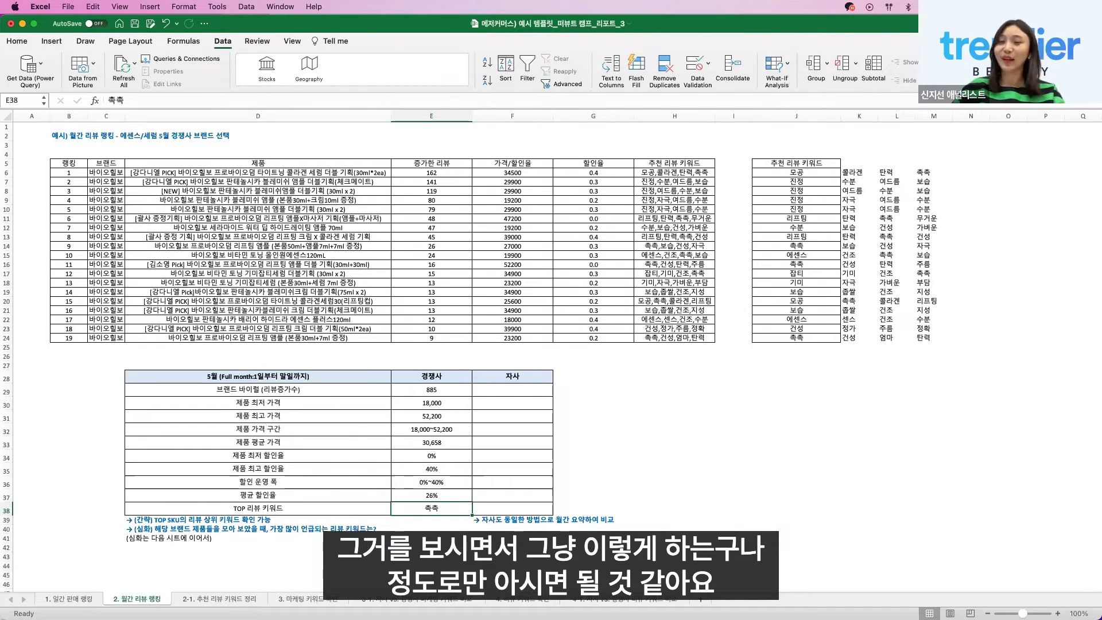
{"action": "left_click", "coordinate": [689, 402]}
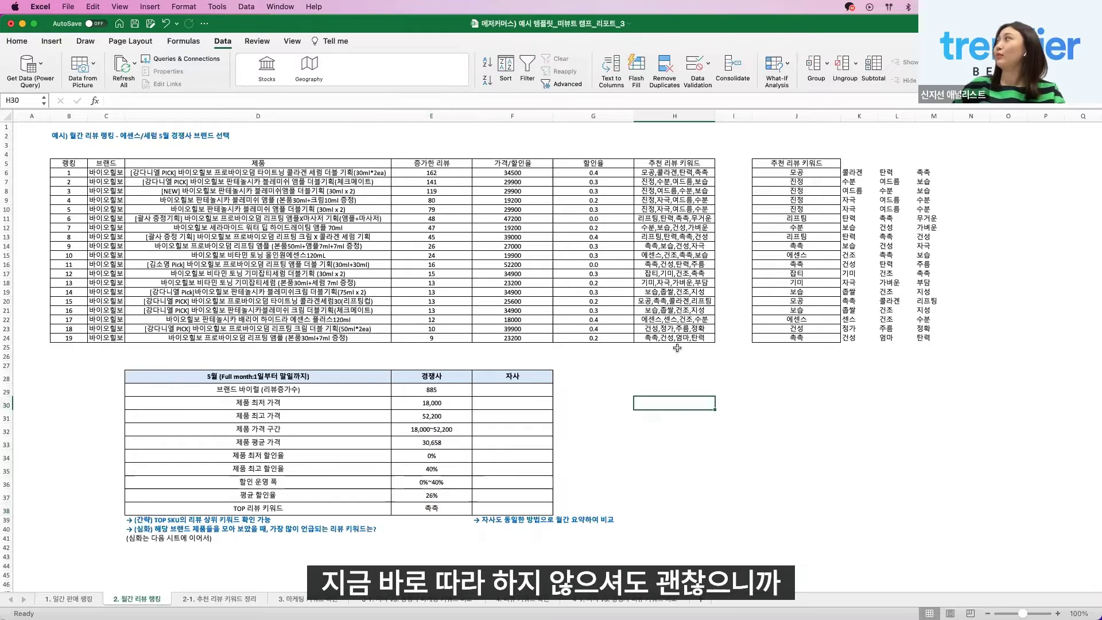
{"action": "left_click", "coordinate": [446, 390]}
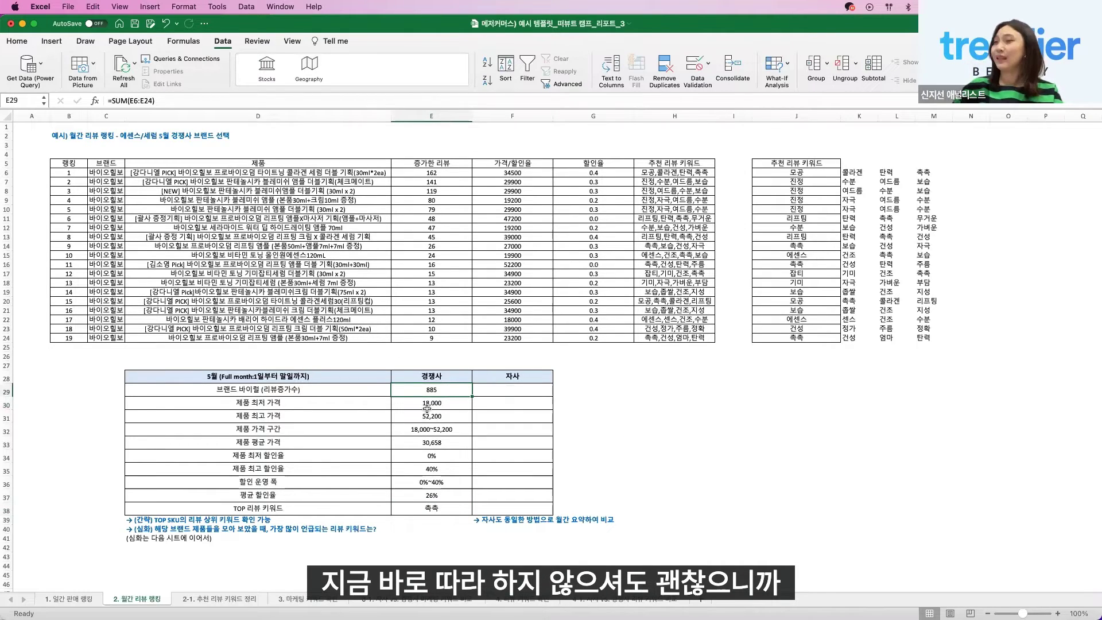
View the Trendier 월간 리뷰 랭킹 page in Chrome, return to the template workbook in Excel, and select the TOP 리뷰 키워드 cells D38:E38.
{"action": "key", "text": "ctrl+Up"}
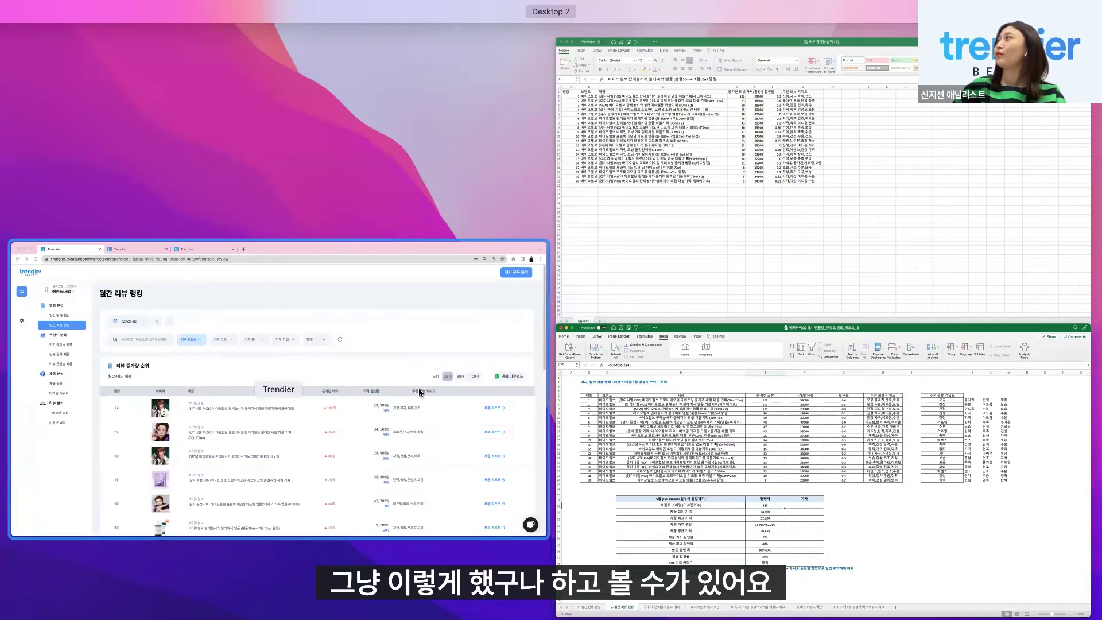
{"action": "left_click", "coordinate": [418, 388]}
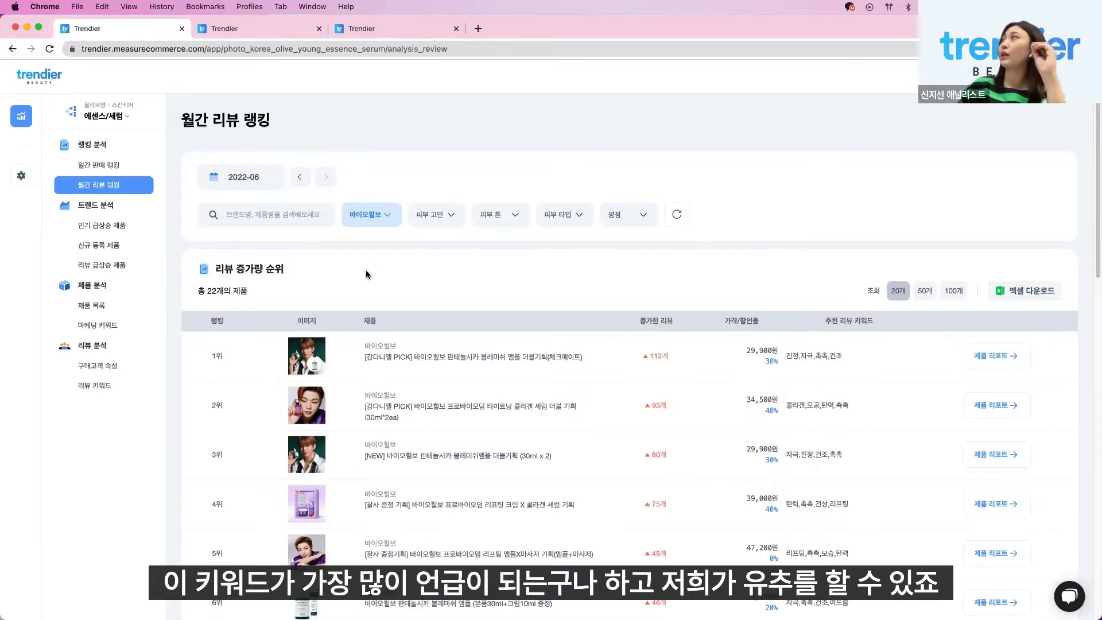
{"action": "key", "text": "ctrl+Up"}
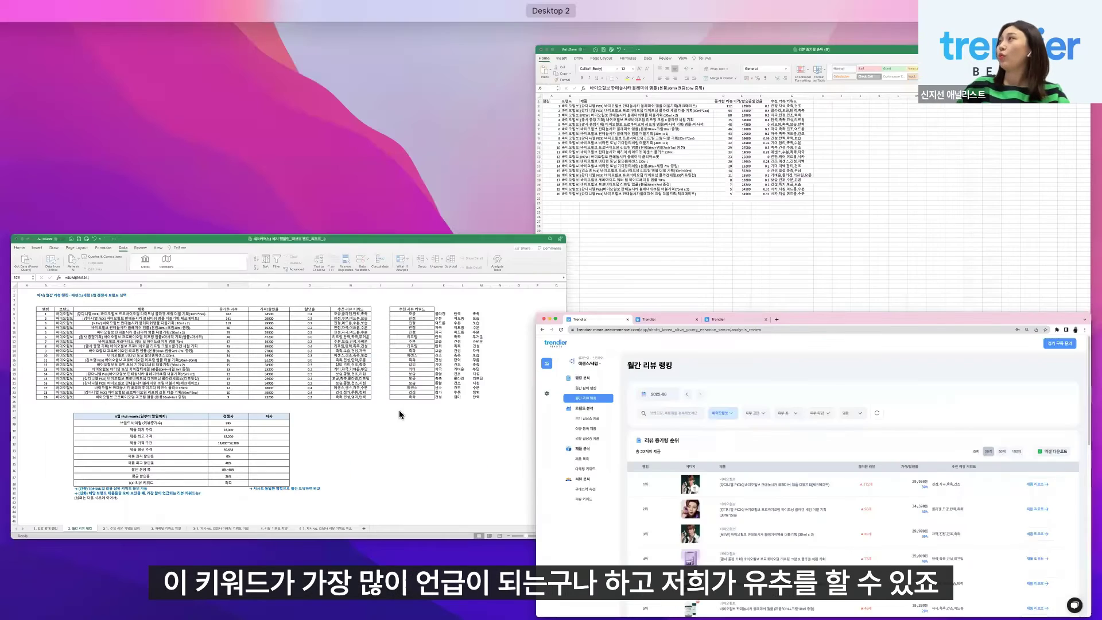
{"action": "left_click", "coordinate": [396, 525]}
{"action": "left_click_drag", "start_coordinate": [389, 509], "coordinate": [415, 508]}
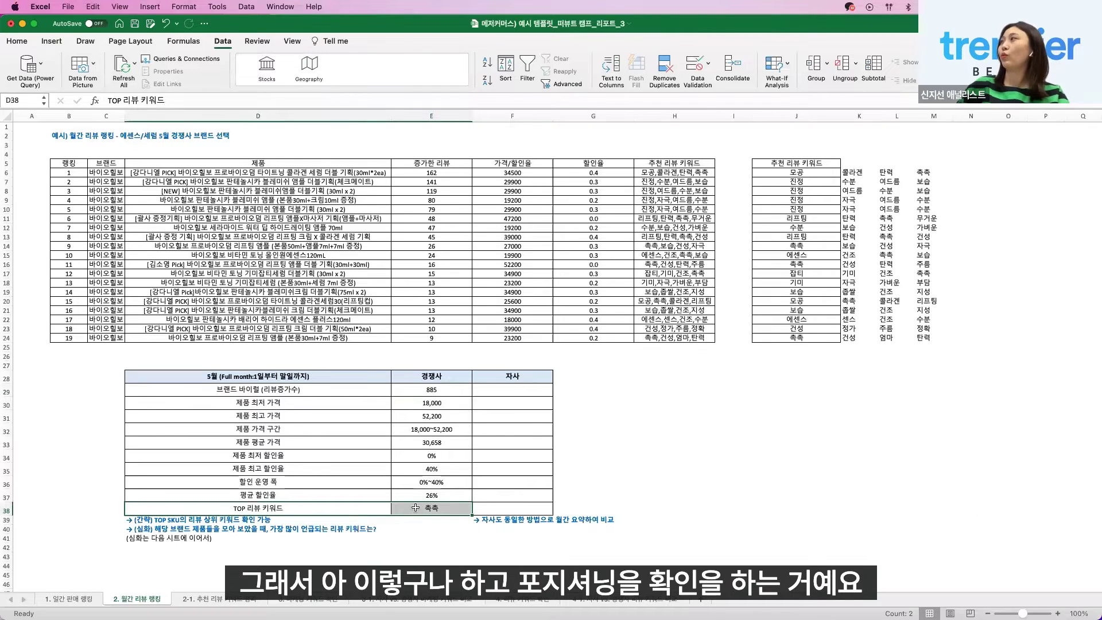
Switch to Trendier in Chrome and open the 일간 판매 랭킹 page for the 에센스/세럼 category.
{"action": "key", "text": "ctrl+Up"}
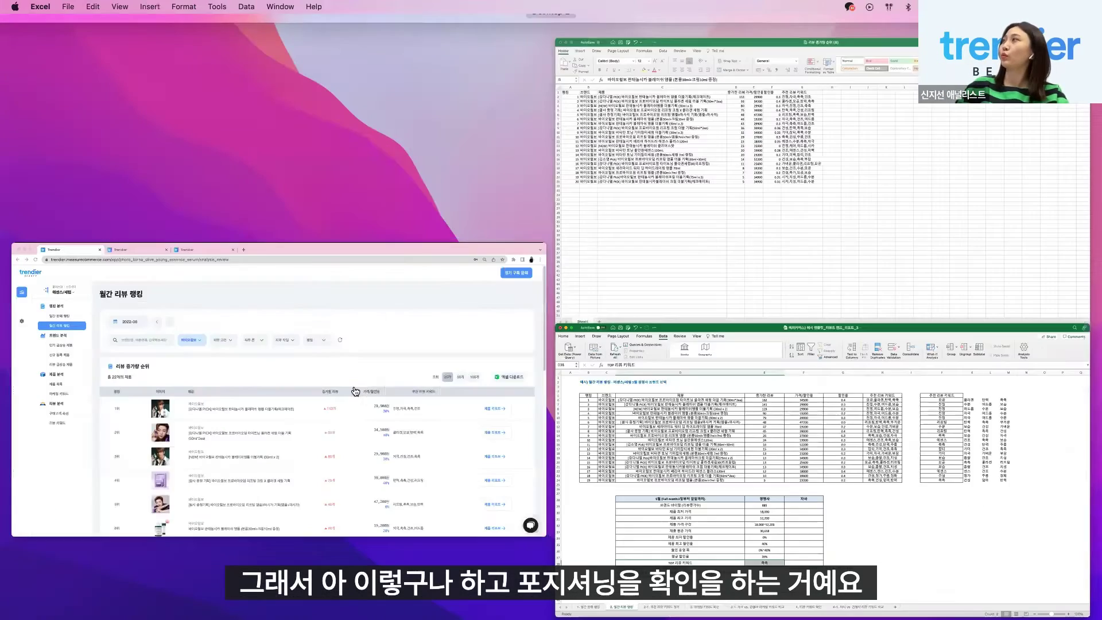
{"action": "left_click", "coordinate": [387, 282]}
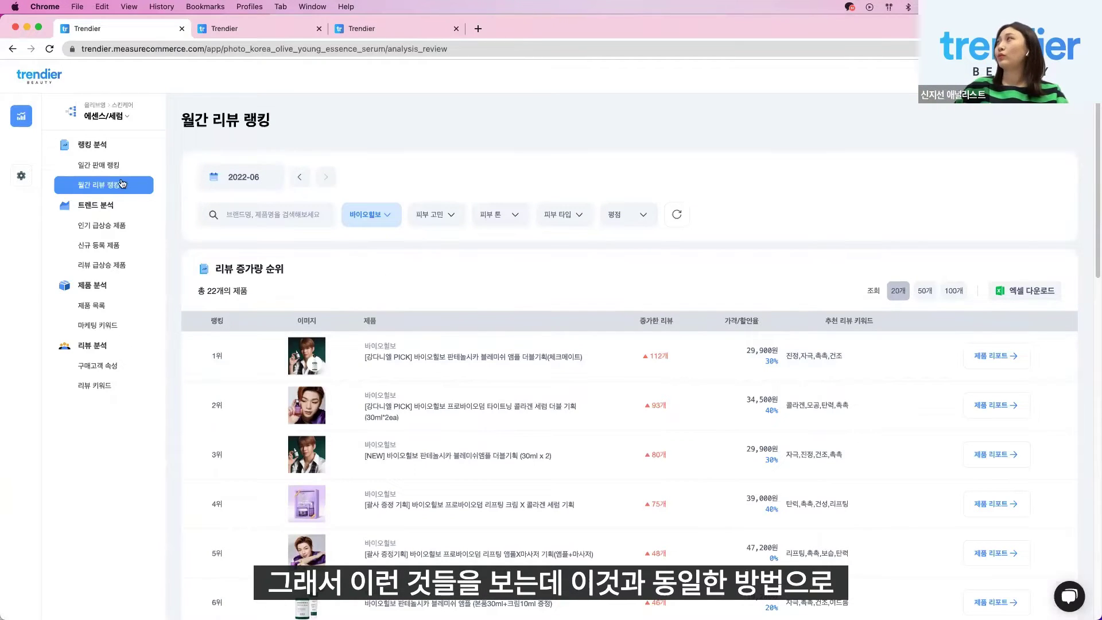
{"action": "left_click", "coordinate": [95, 166]}
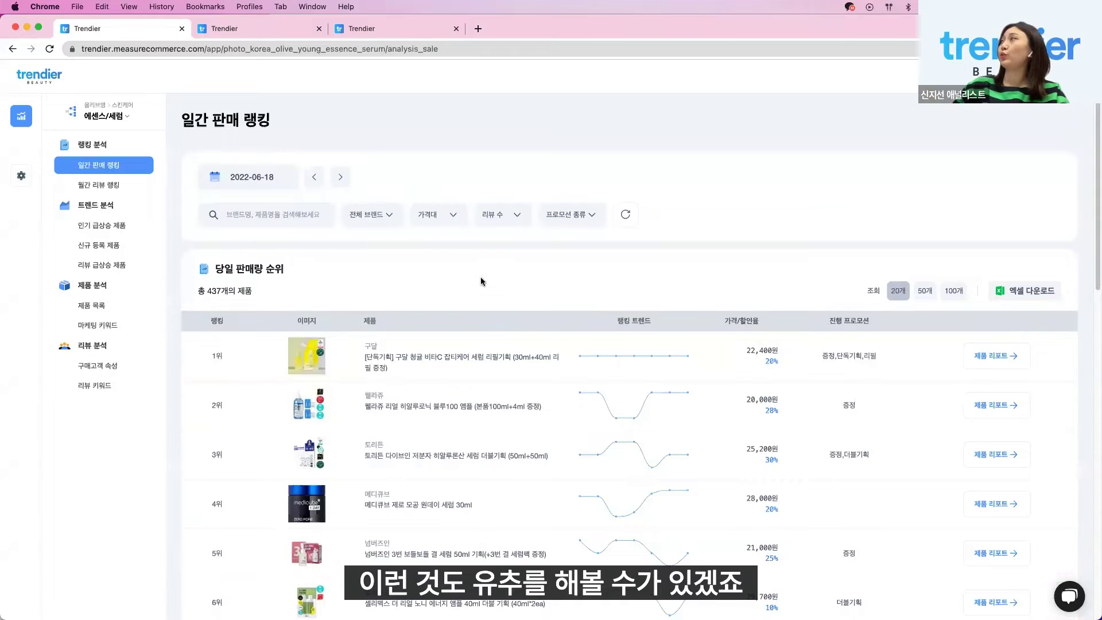
{"action": "left_click", "coordinate": [133, 188]}
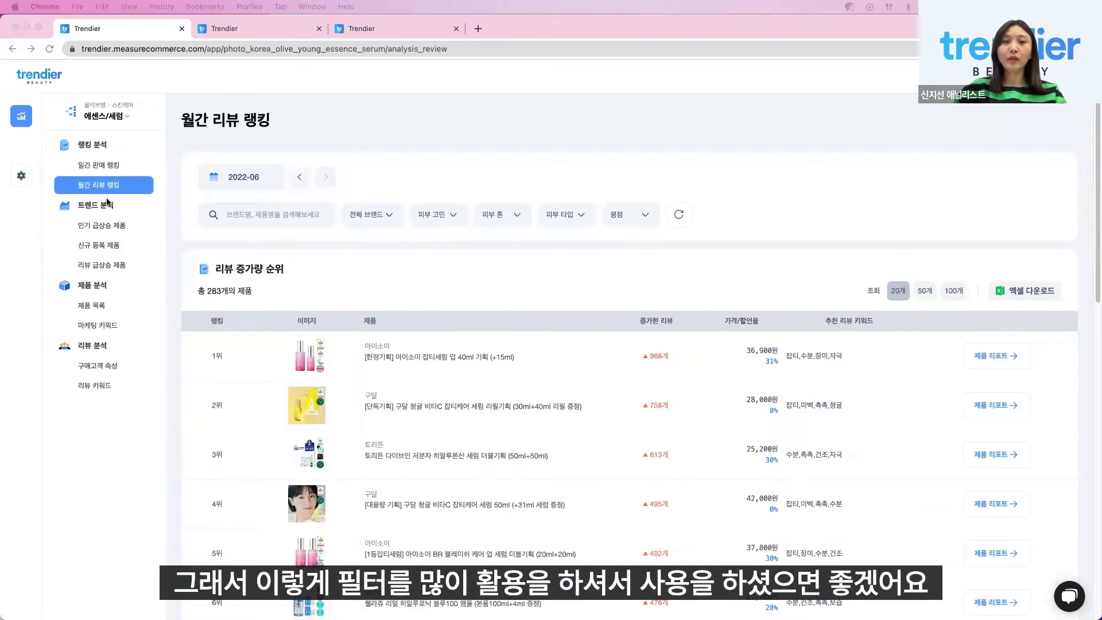
{"action": "left_click", "coordinate": [114, 165]}
{"action": "left_click", "coordinate": [95, 186]}
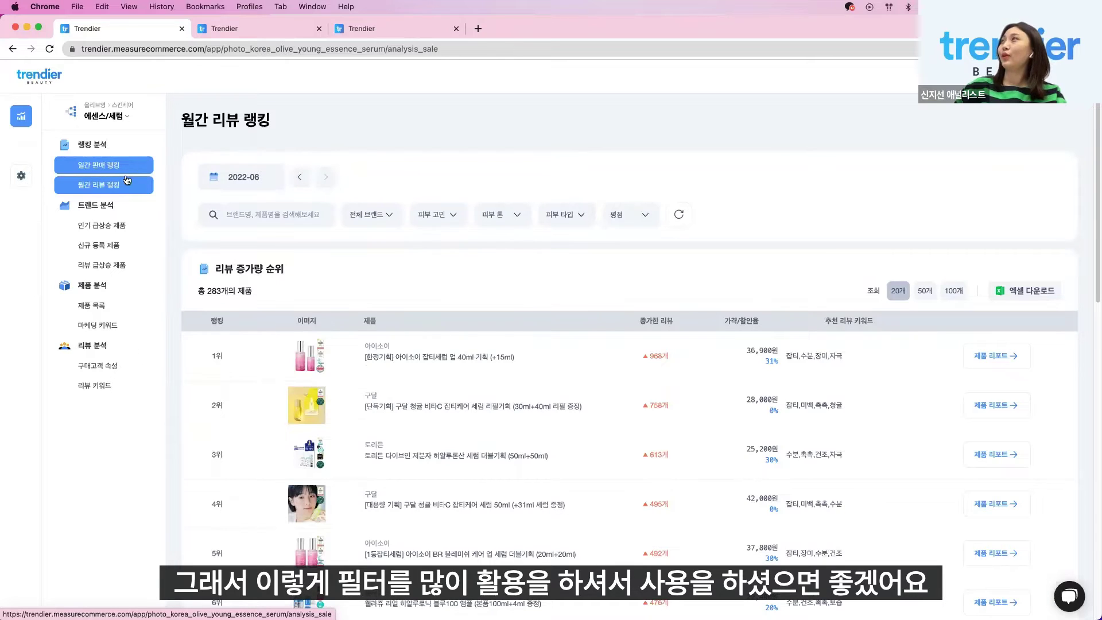
{"action": "left_click", "coordinate": [996, 356]}
{"action": "left_click", "coordinate": [144, 28]}
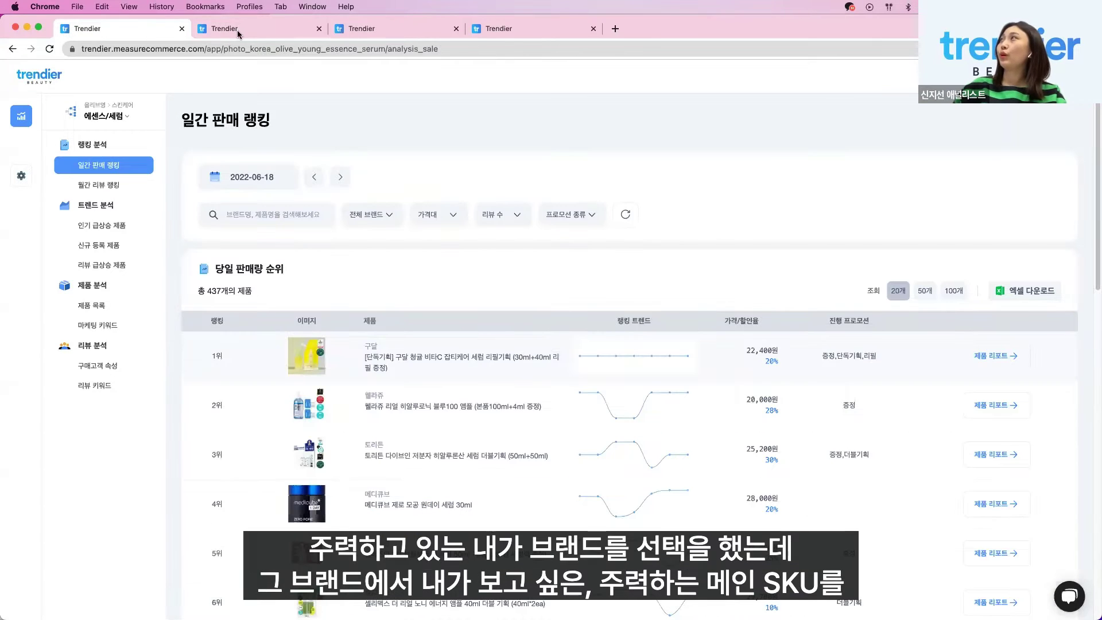
Filter the 일간 판매 랭킹 by brand so that only 바이오힐보 products are listed.
{"action": "left_click", "coordinate": [368, 216]}
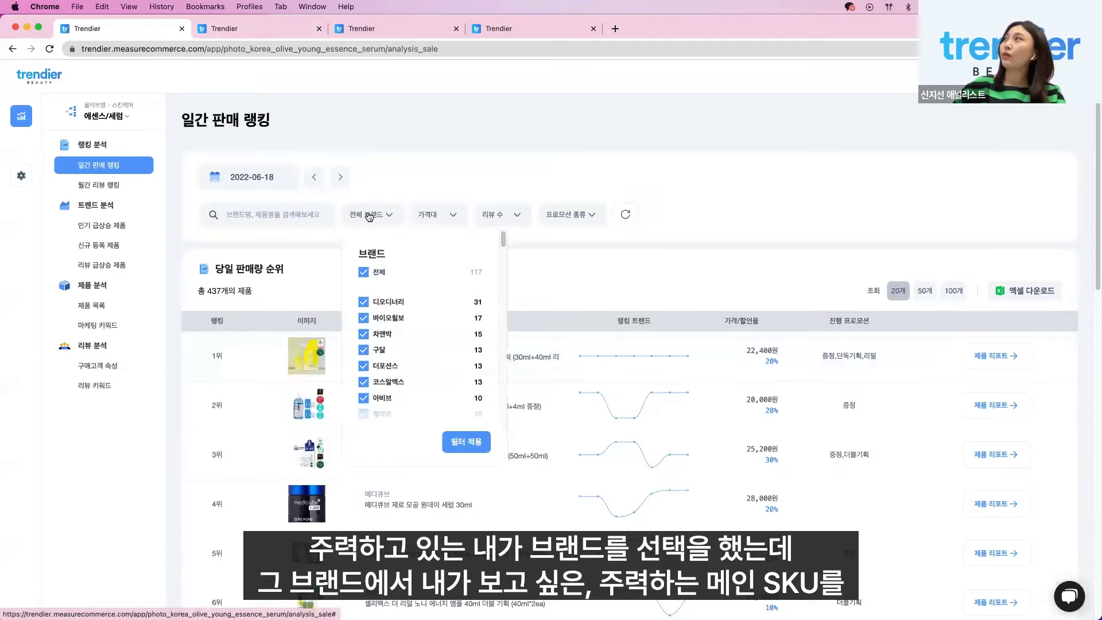
{"action": "left_click", "coordinate": [363, 272]}
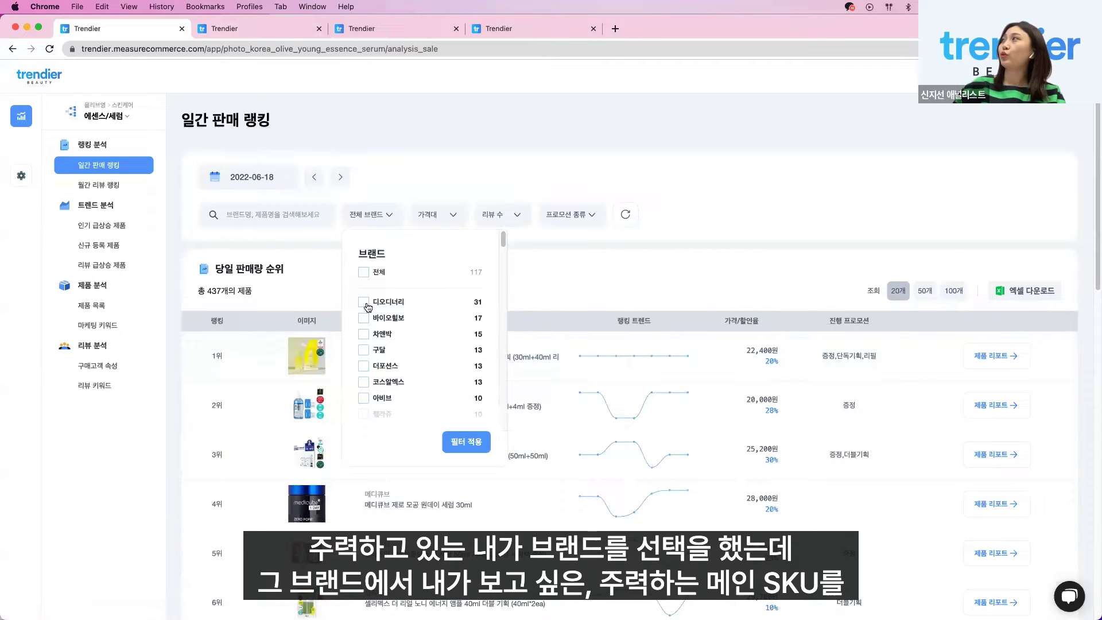
{"action": "left_click", "coordinate": [365, 319]}
{"action": "left_click", "coordinate": [466, 441]}
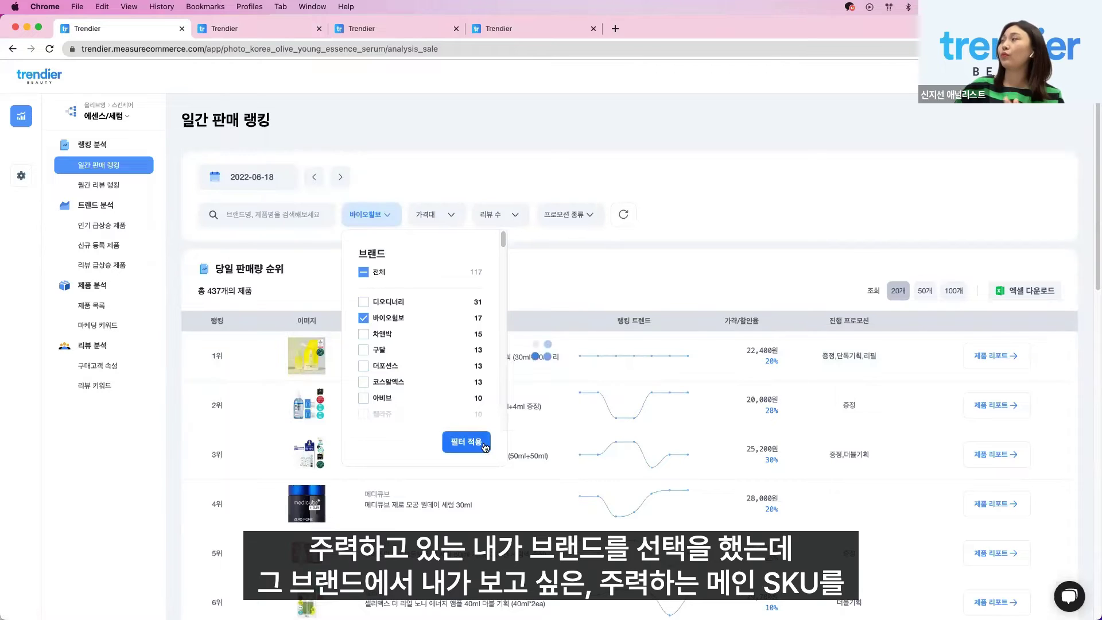
{"action": "left_click", "coordinate": [557, 295]}
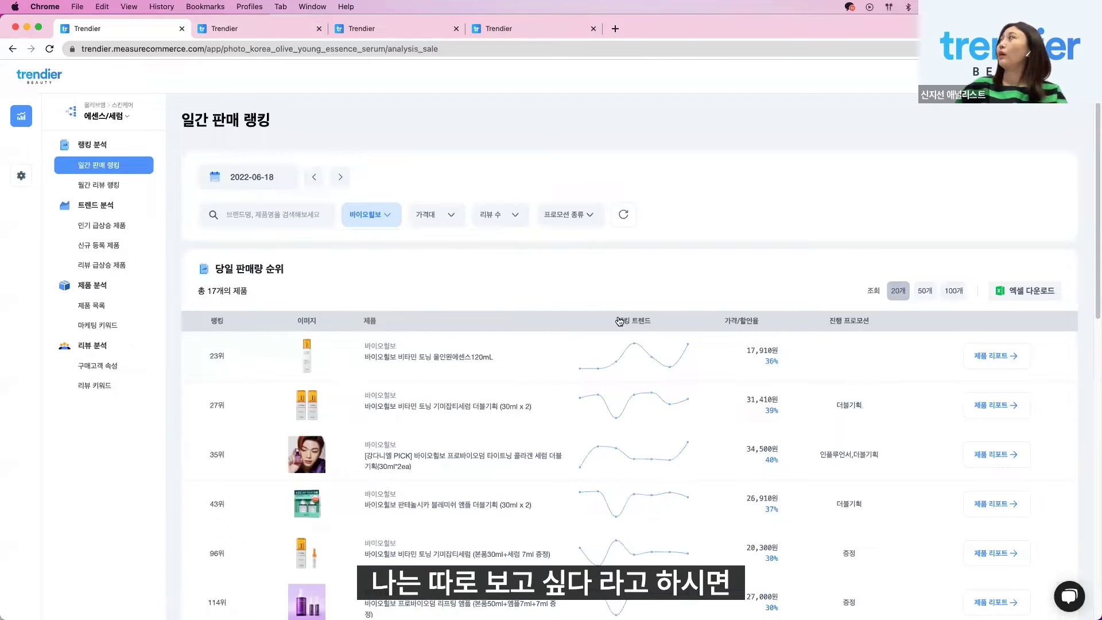
Open the 바이오힐보 비타민 토닝 올인원에센스120mL product report and set its 인기랭킹 트렌드 period to 2022-05-01 through 2022-05-31.
{"action": "left_click", "coordinate": [983, 365]}
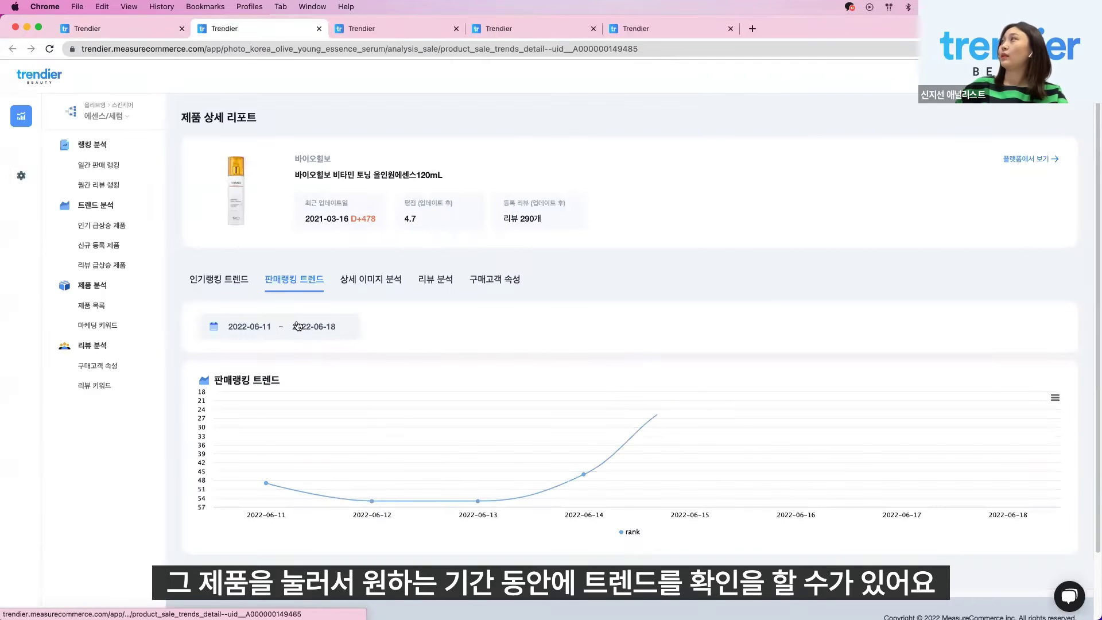
{"action": "left_click", "coordinate": [211, 284]}
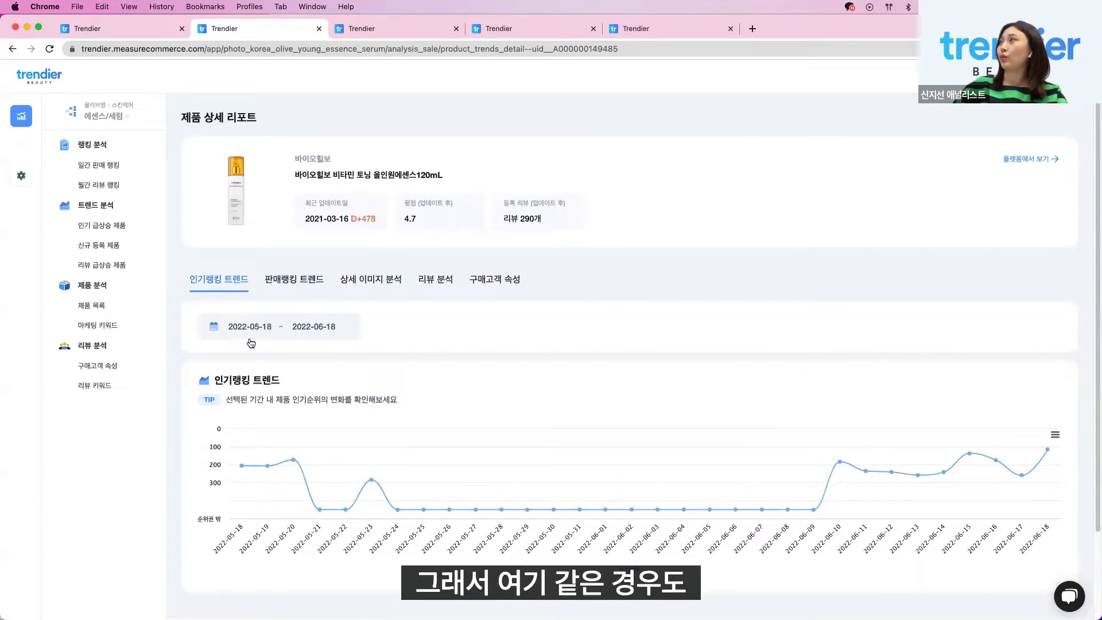
{"action": "left_click", "coordinate": [222, 331]}
{"action": "left_click", "coordinate": [220, 403]}
{"action": "left_click", "coordinate": [275, 481]}
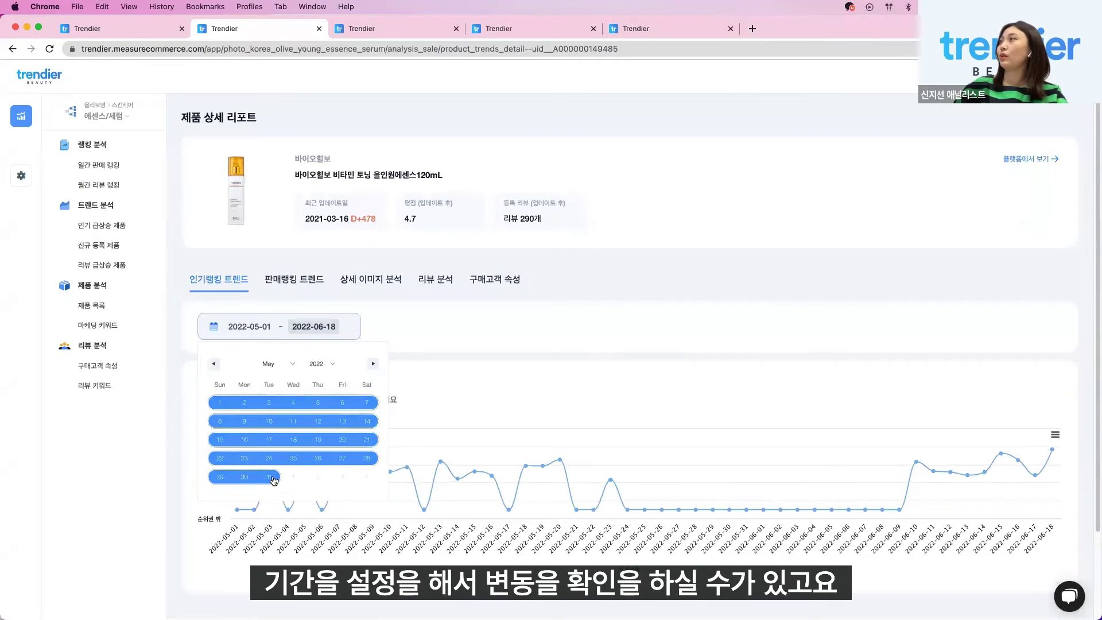
Examine the product's 판매랭킹 트렌드 and the 마케팅 키워드 and 이미지 분석 sections of its 상세 이미지 분석.
{"action": "left_click", "coordinate": [278, 283]}
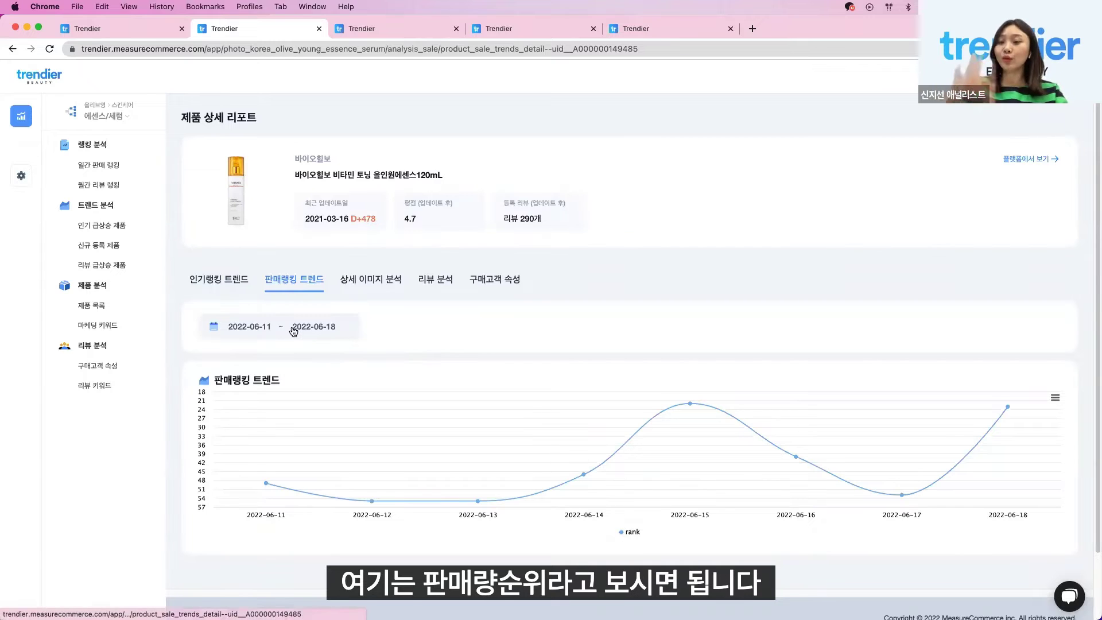
{"action": "left_click", "coordinate": [376, 289]}
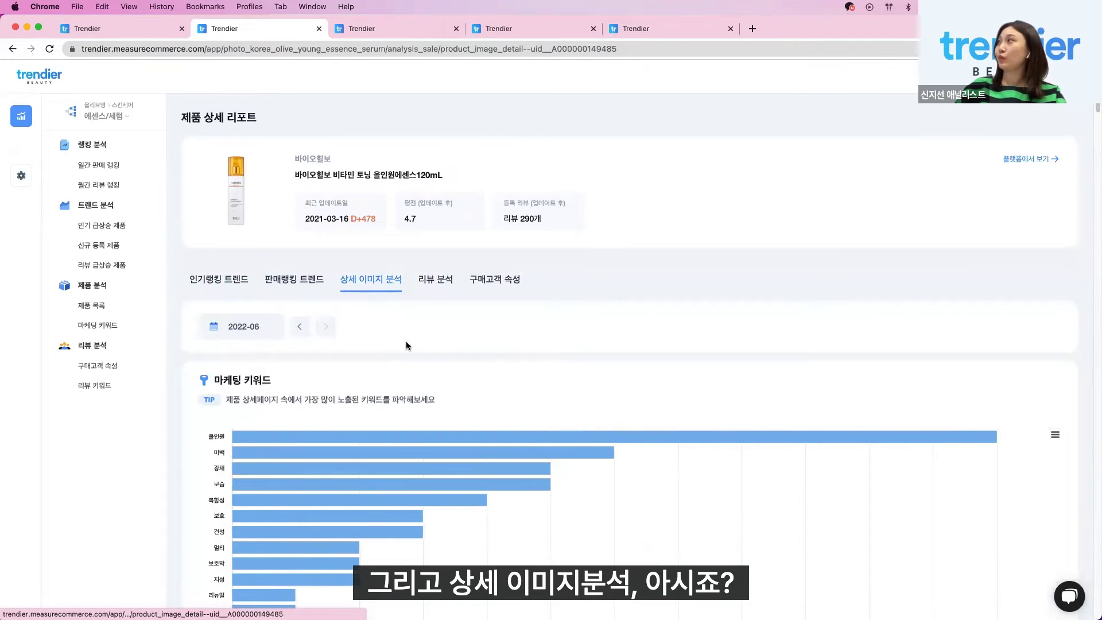
{"action": "scroll", "coordinate": [402, 333], "scroll_direction": "down", "scroll_amount": 5}
{"action": "scroll", "coordinate": [381, 254], "scroll_direction": "up", "scroll_amount": 2}
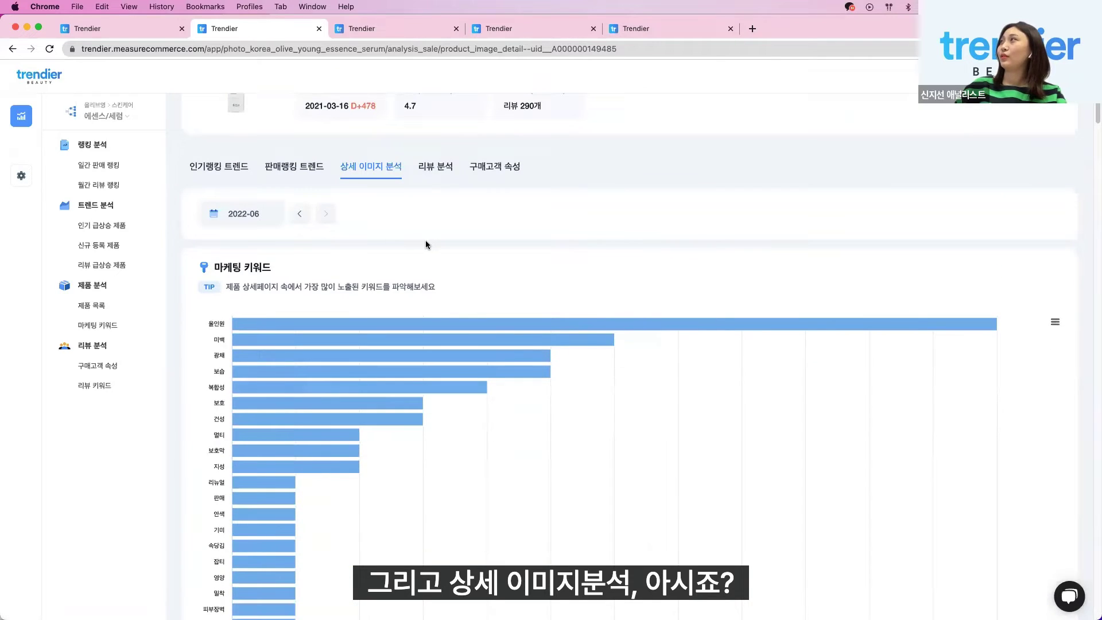
{"action": "scroll", "coordinate": [423, 244], "scroll_direction": "down", "scroll_amount": 3}
{"action": "scroll", "coordinate": [422, 380], "scroll_direction": "down", "scroll_amount": 6}
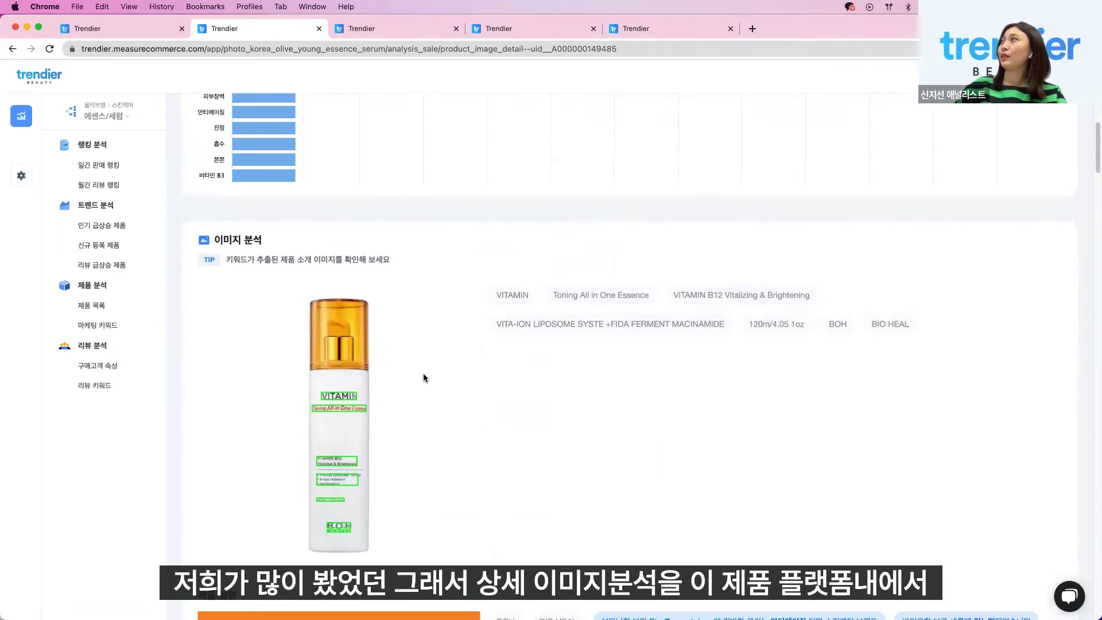
{"action": "scroll", "coordinate": [422, 379], "scroll_direction": "up", "scroll_amount": 10}
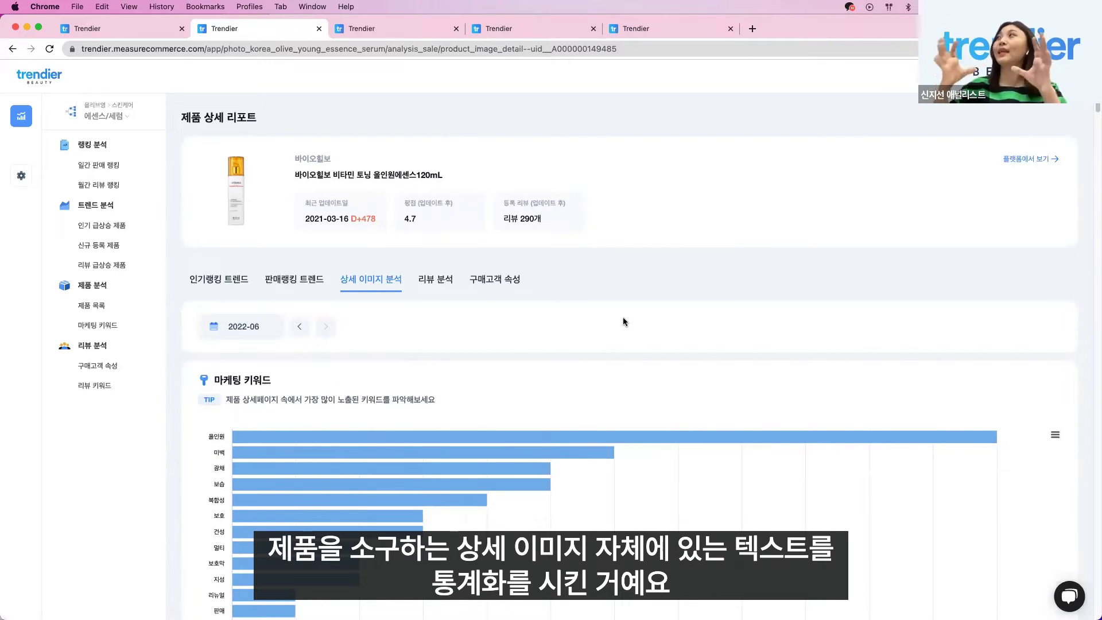
{"action": "scroll", "coordinate": [614, 292], "scroll_direction": "down", "scroll_amount": 12}
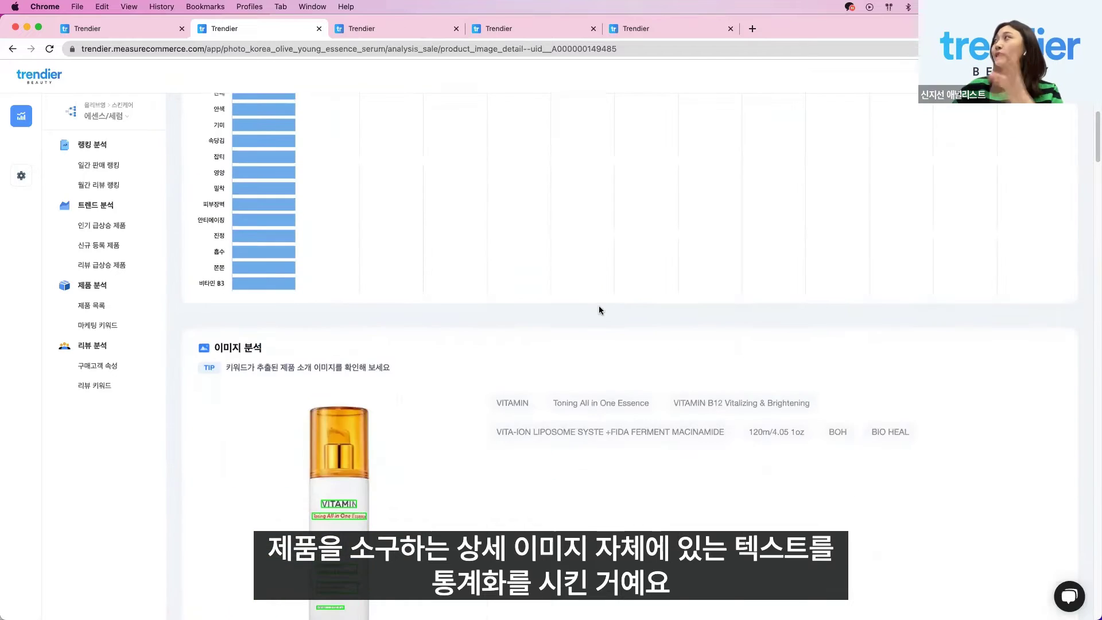
{"action": "scroll", "coordinate": [411, 355], "scroll_direction": "up", "scroll_amount": 15}
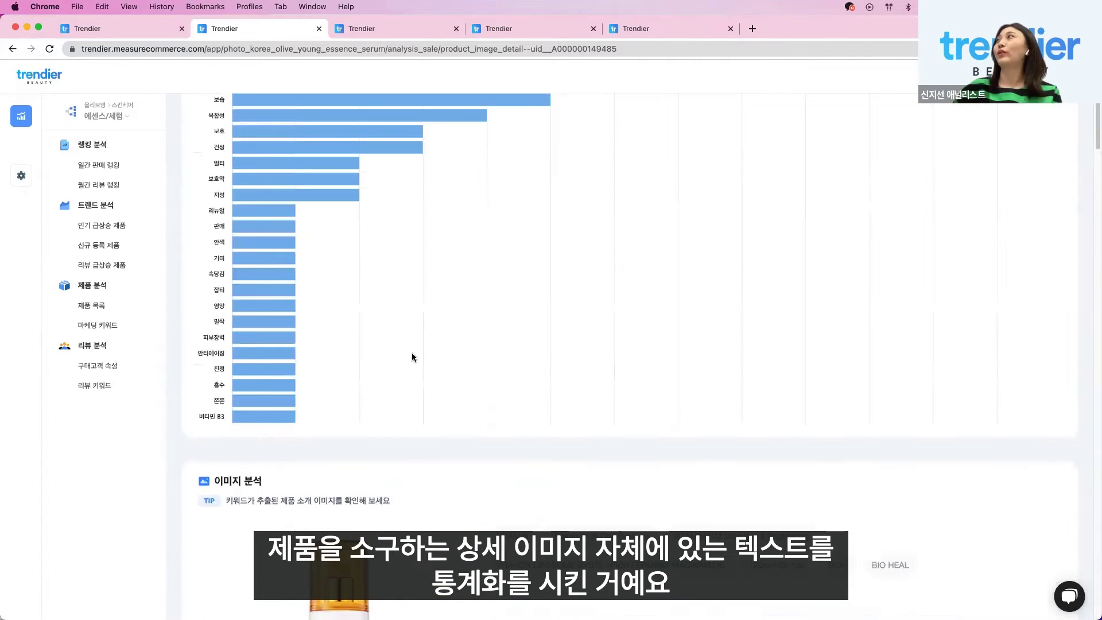
View the product's 리뷰 분석, 인기랭킹 트렌드 and 판매랭킹 트렌드 charts in turn.
{"action": "left_click", "coordinate": [435, 278]}
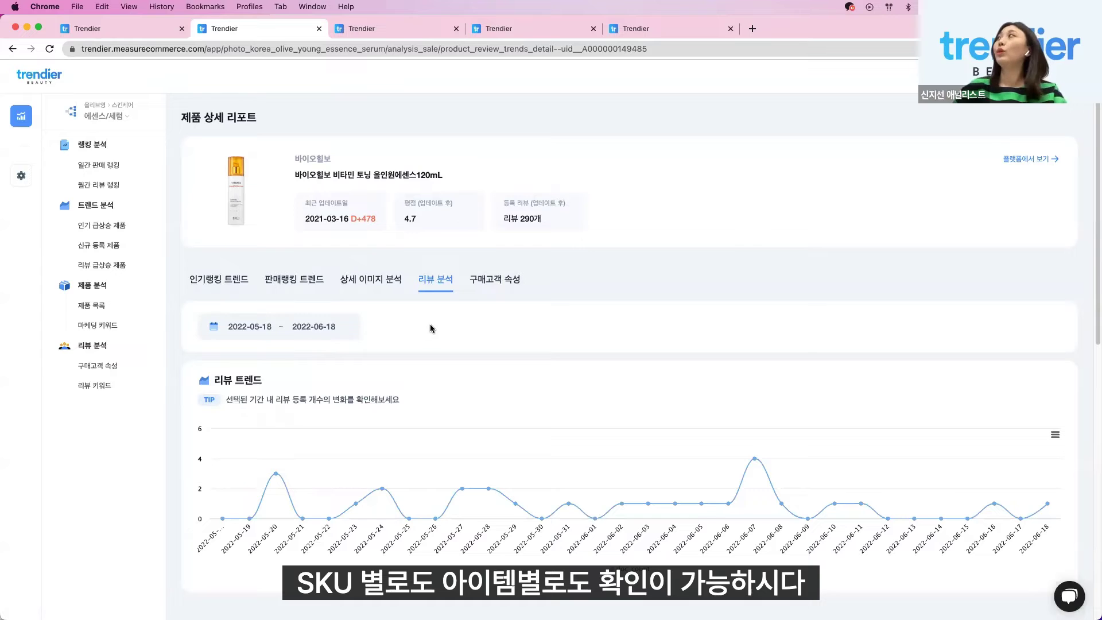
{"action": "left_click", "coordinate": [224, 286]}
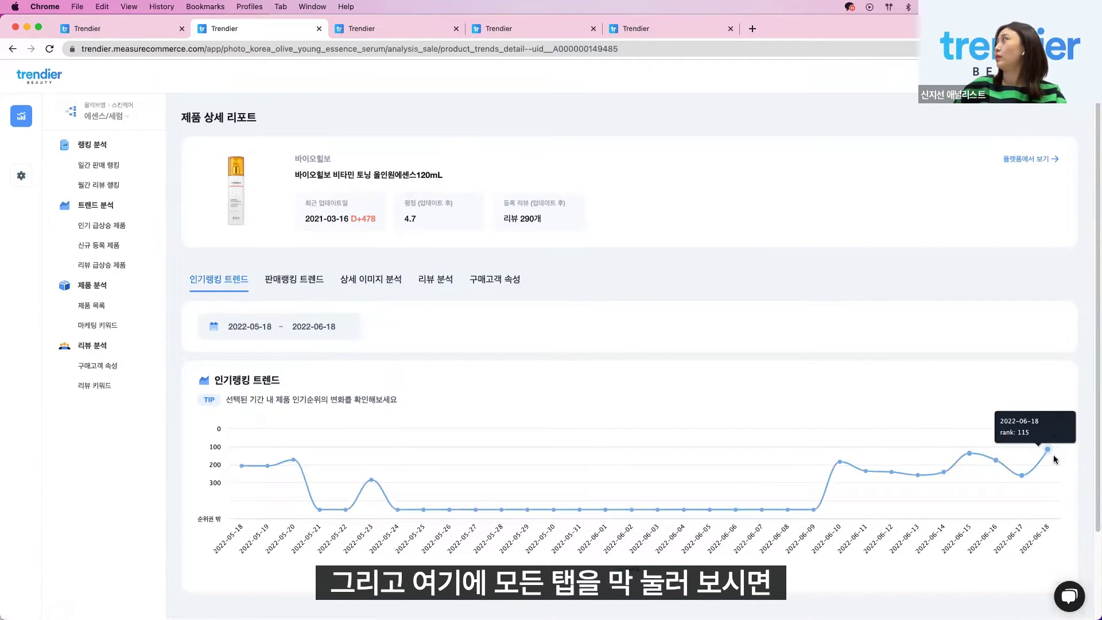
{"action": "left_click", "coordinate": [294, 280]}
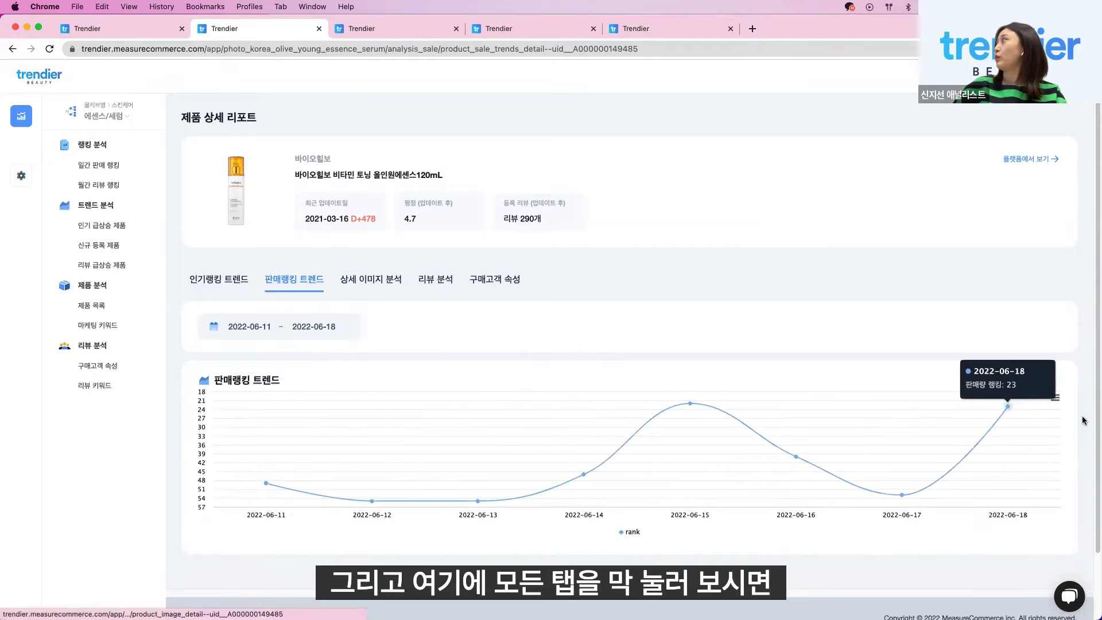
Display the data table of the 판매랭킹 트렌드 chart and look through its daily ranks.
{"action": "left_click", "coordinate": [1055, 398]}
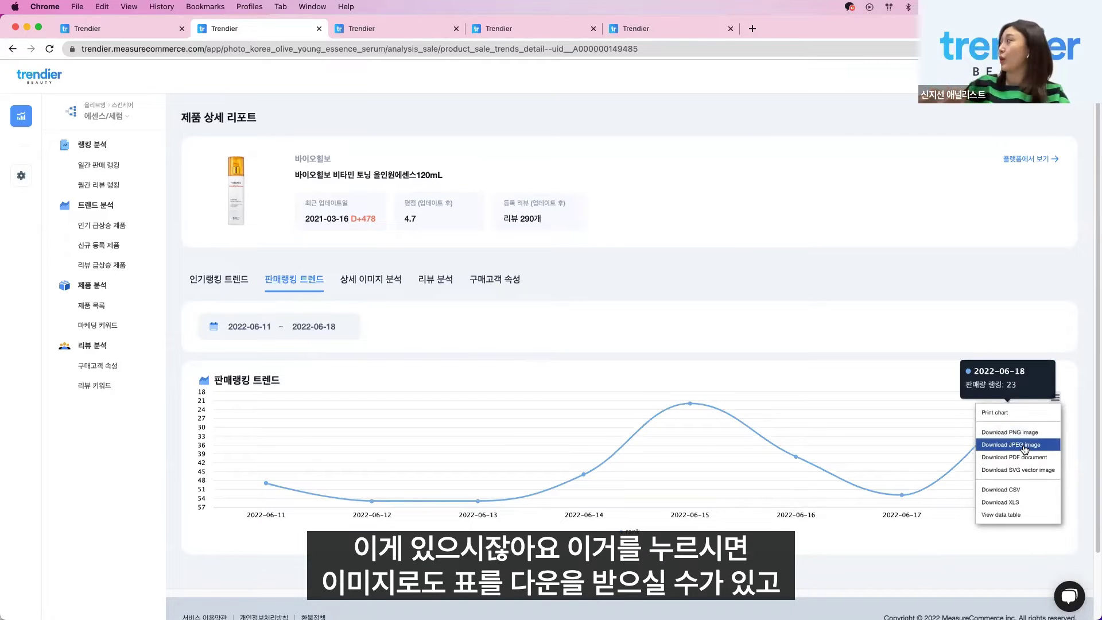
{"action": "left_click", "coordinate": [1030, 515]}
{"action": "scroll", "coordinate": [372, 447], "scroll_direction": "down", "scroll_amount": 3}
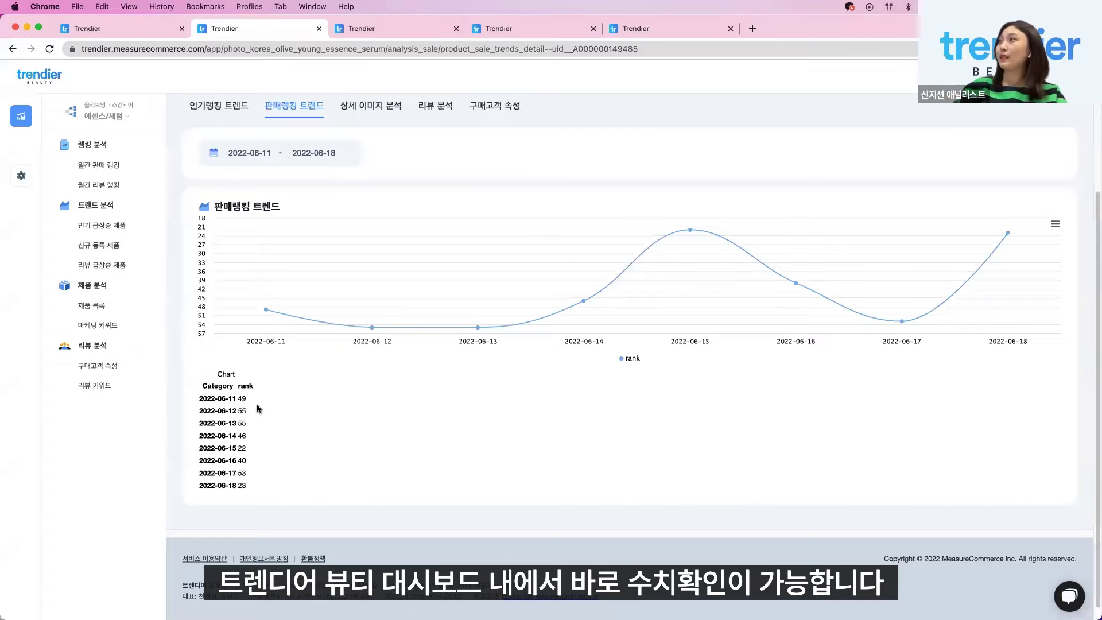
{"action": "scroll", "coordinate": [238, 439], "scroll_direction": "up", "scroll_amount": 3}
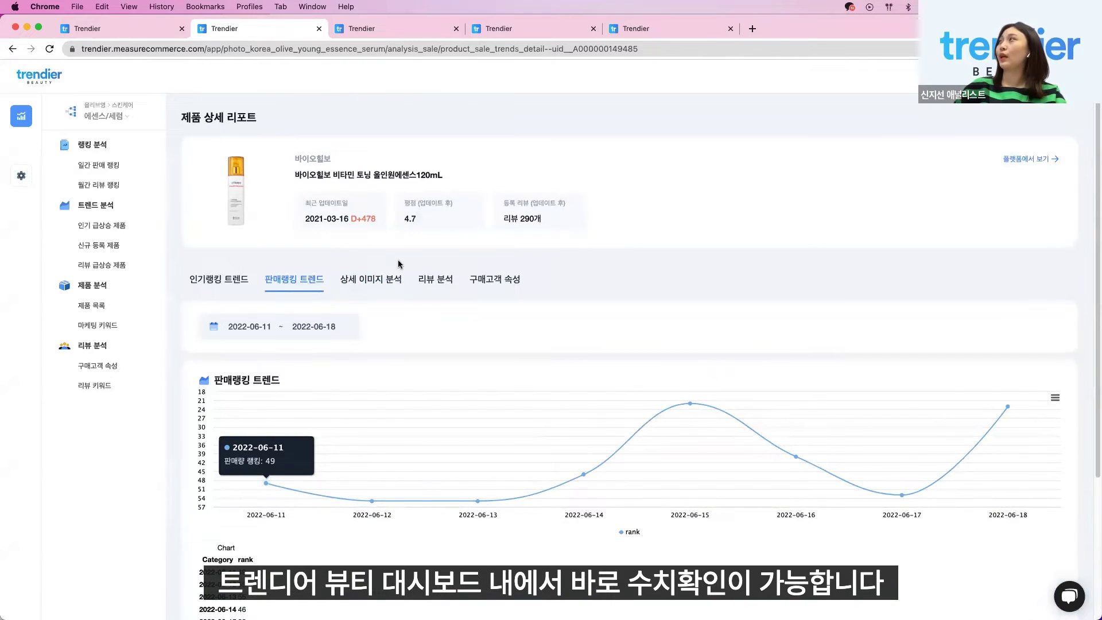
Display the data table of the 마케팅 키워드 chart in 상세 이미지 분석 and look through its keyword counts.
{"action": "left_click", "coordinate": [379, 280]}
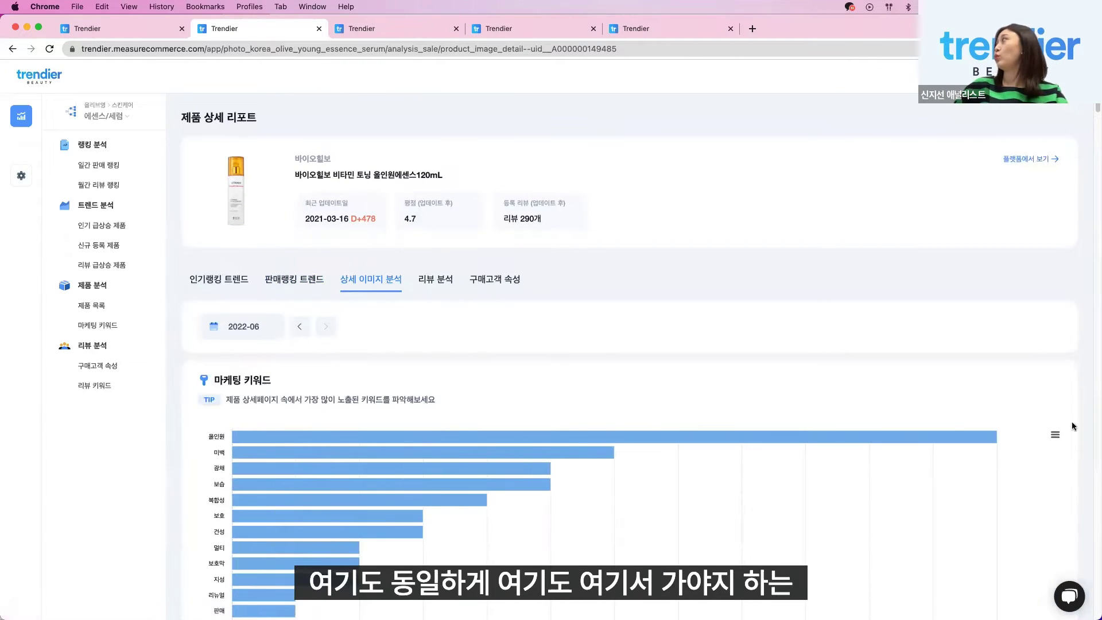
{"action": "left_click", "coordinate": [1051, 436]}
{"action": "left_click", "coordinate": [1001, 552]}
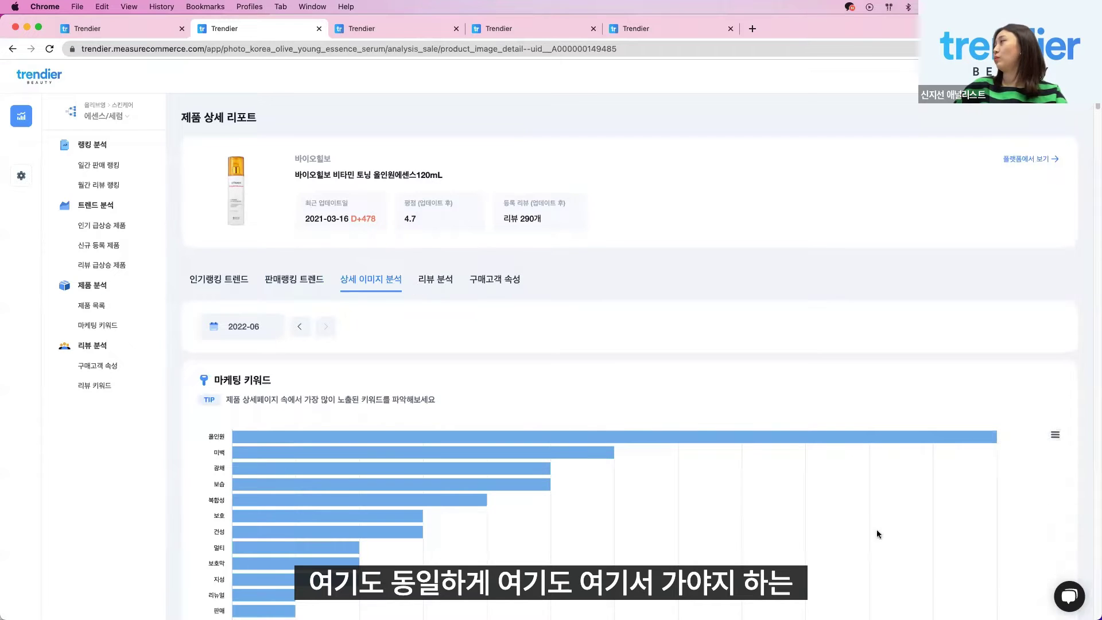
{"action": "scroll", "coordinate": [628, 510], "scroll_direction": "down", "scroll_amount": 12}
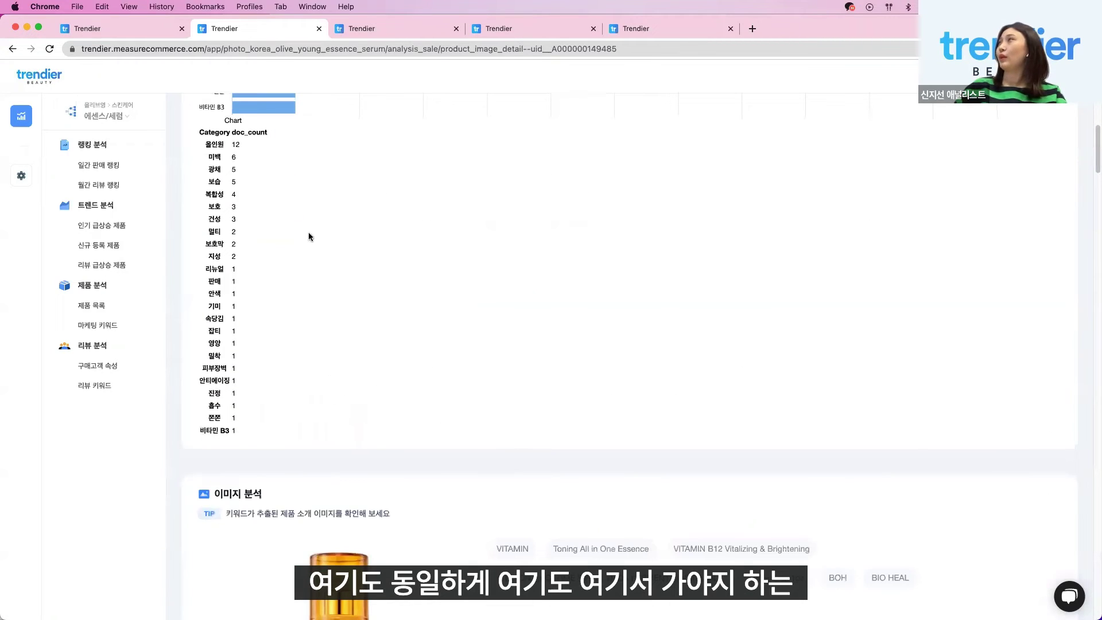
{"action": "scroll", "coordinate": [308, 231], "scroll_direction": "up", "scroll_amount": 11}
{"action": "scroll", "coordinate": [250, 344], "scroll_direction": "up", "scroll_amount": 2}
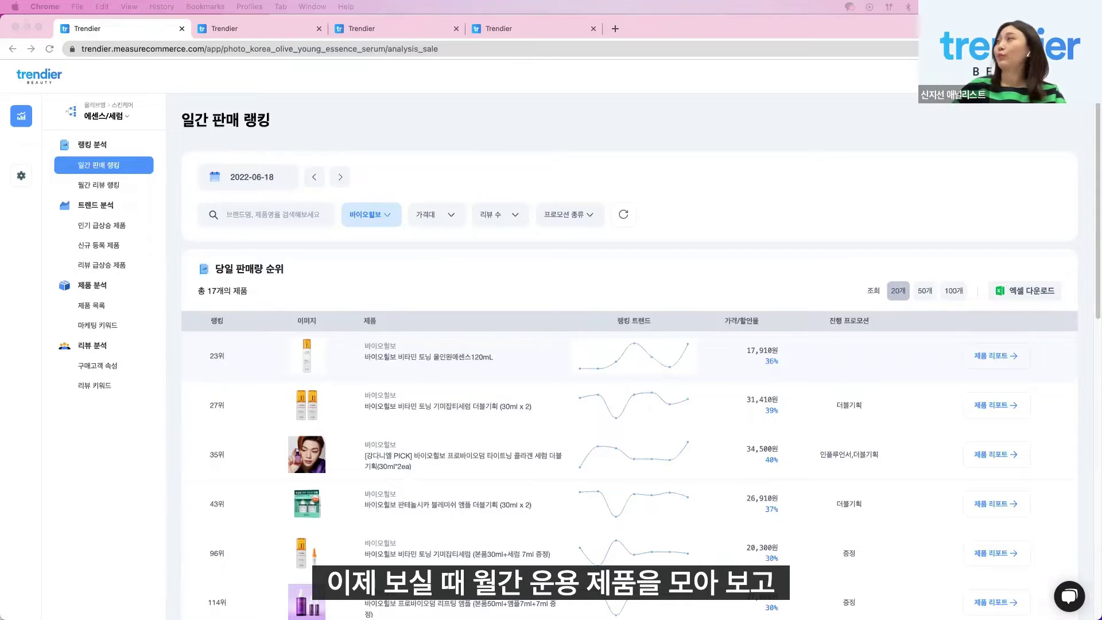
{"action": "left_click", "coordinate": [384, 274]}
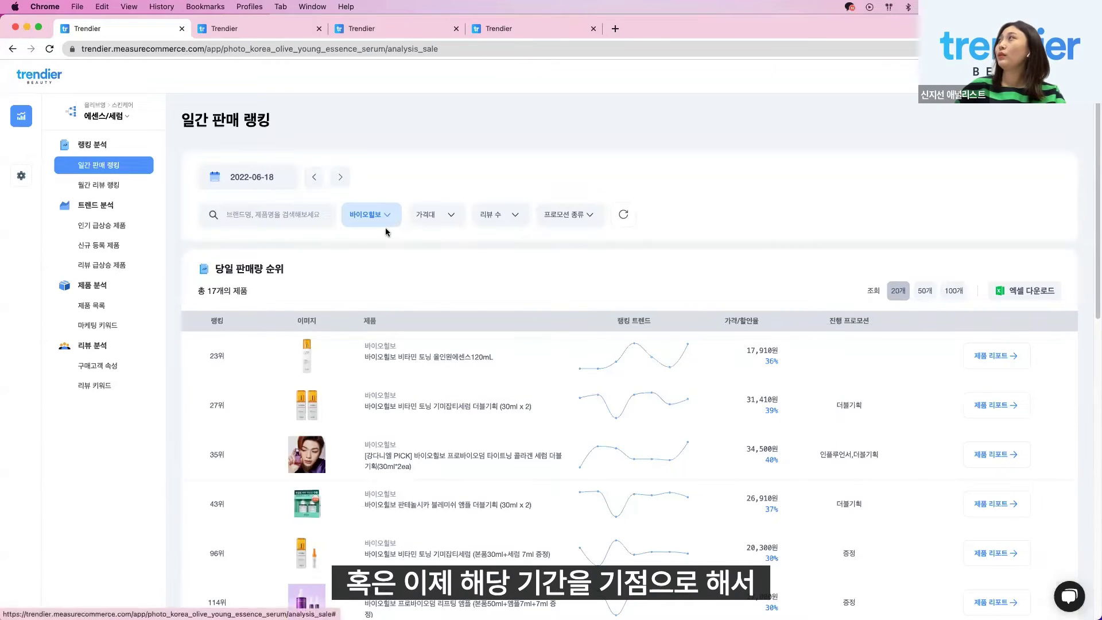
{"action": "left_click", "coordinate": [277, 178]}
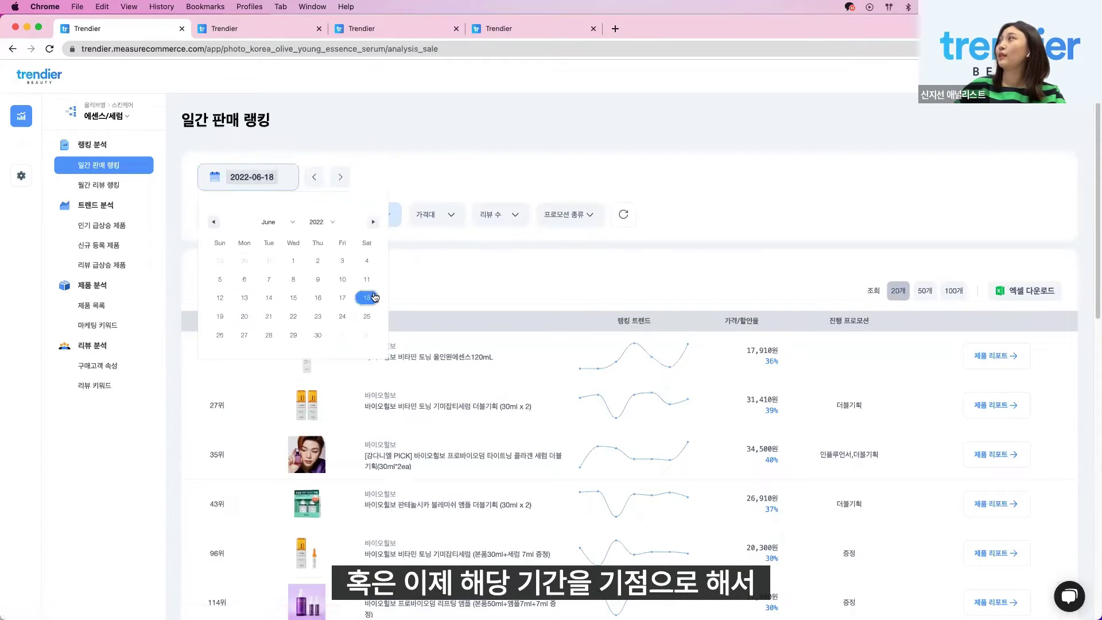
{"action": "left_click", "coordinate": [459, 288]}
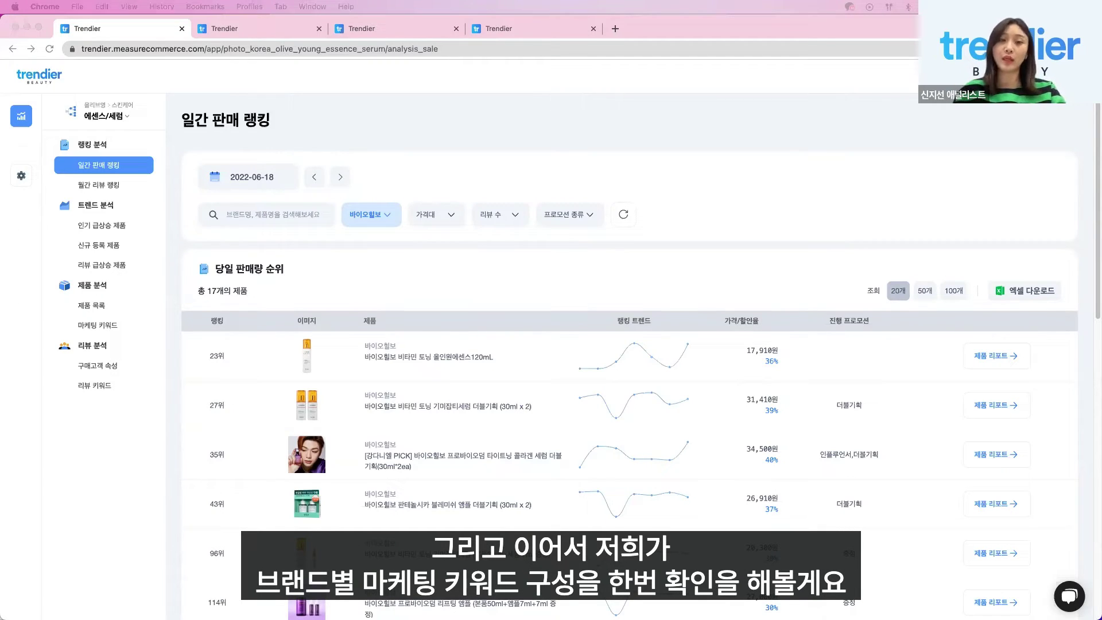
Open the 제품 목록 page under 제품 분석.
{"action": "left_click", "coordinate": [412, 304]}
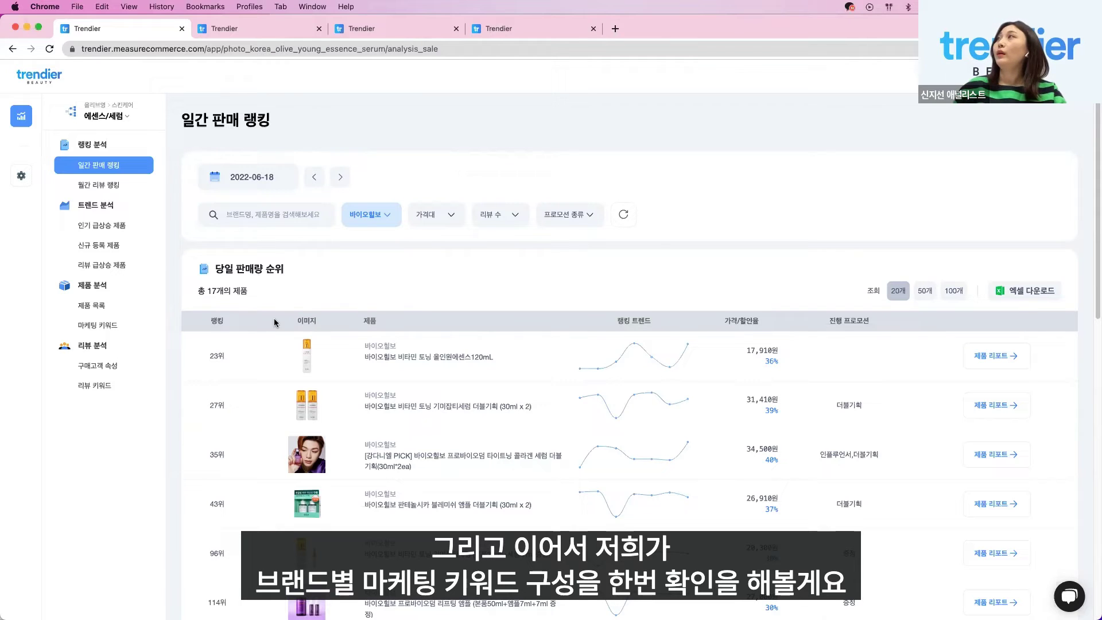
{"action": "left_click", "coordinate": [129, 314]}
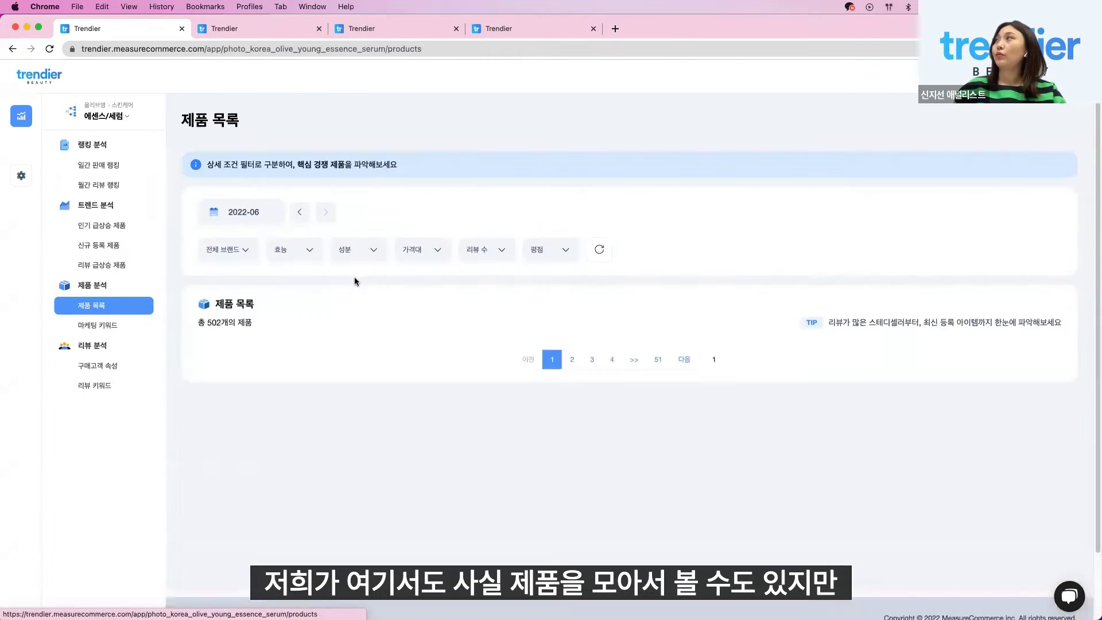
Open the 마케팅 키워드 page under 제품 분석.
{"action": "left_click", "coordinate": [233, 256]}
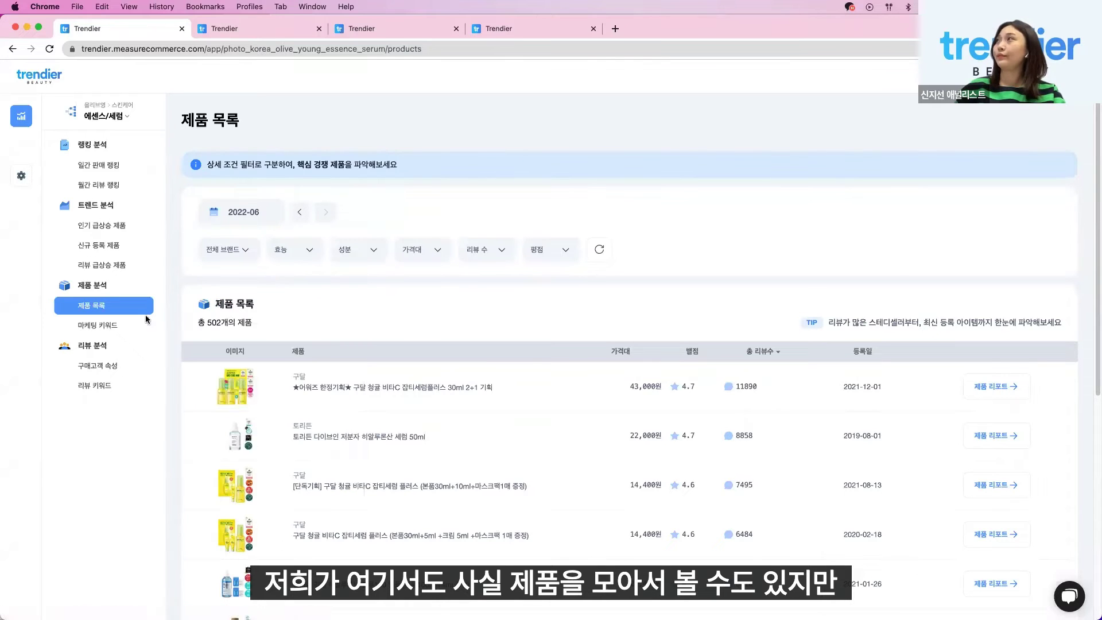
{"action": "left_click", "coordinate": [115, 327]}
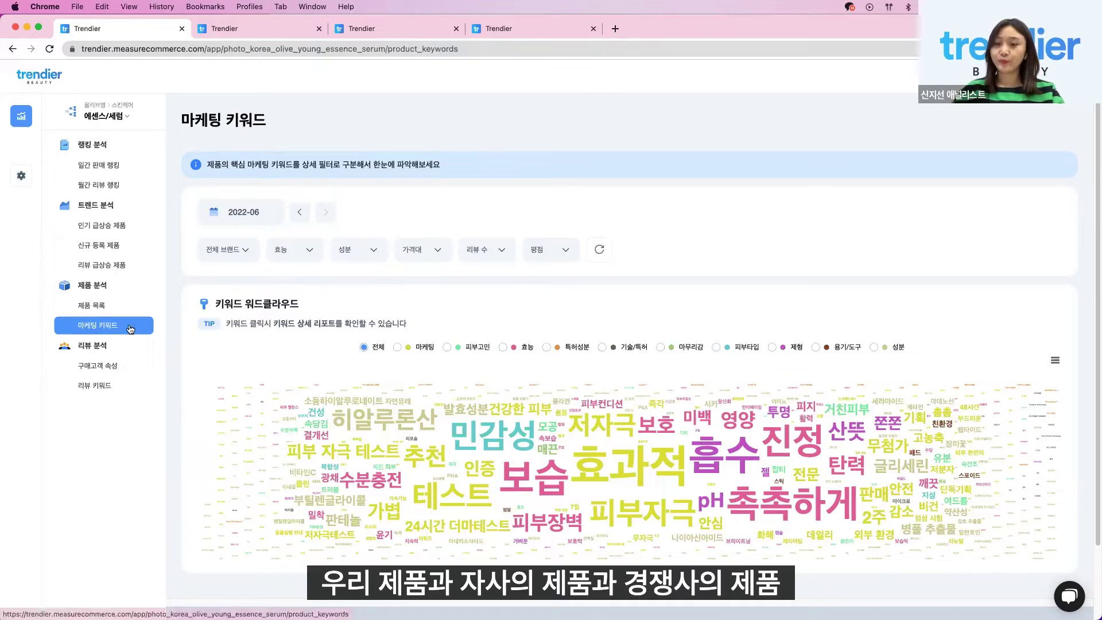
{"action": "left_click", "coordinate": [226, 250]}
{"action": "left_click", "coordinate": [220, 307]}
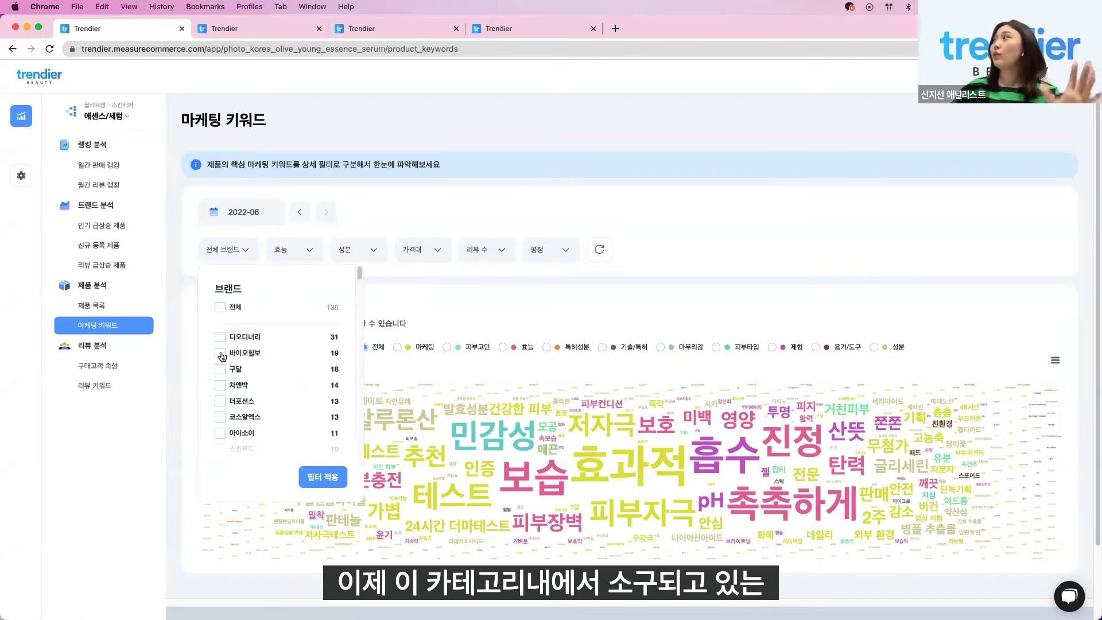
{"action": "left_click", "coordinate": [632, 299]}
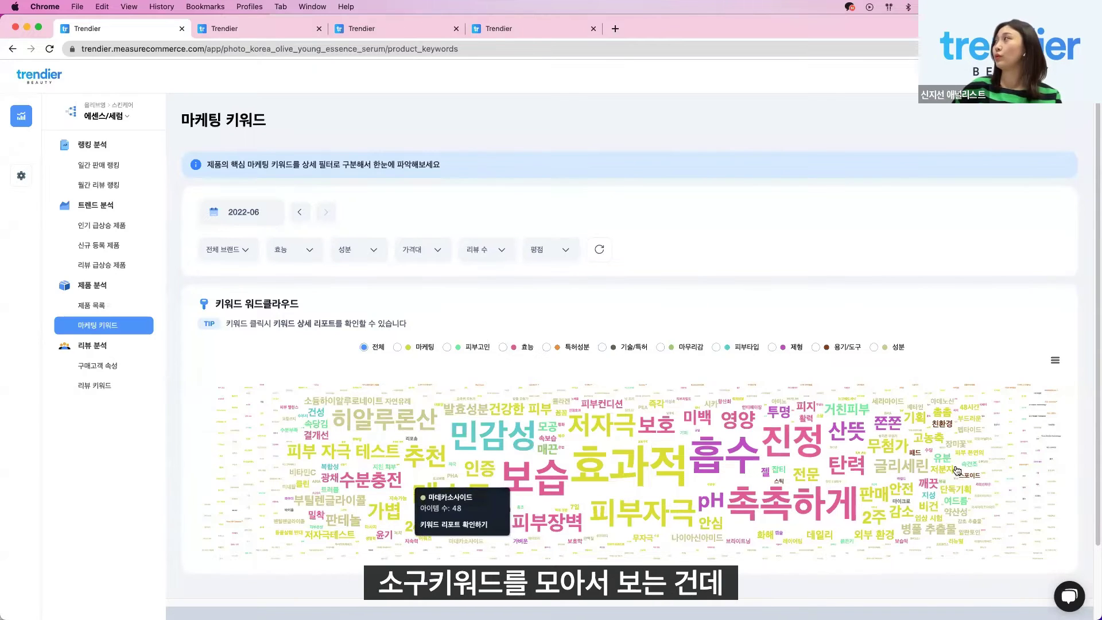
Filter the marketing keyword word cloud to the brand 바이오힐보 only.
{"action": "left_click", "coordinate": [229, 250]}
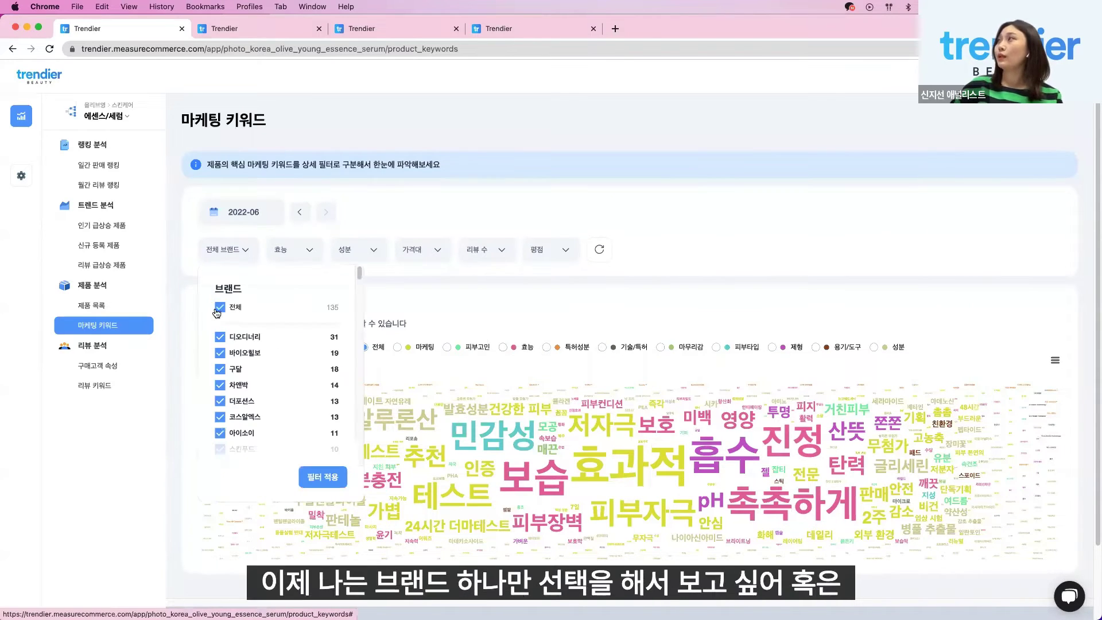
{"action": "left_click", "coordinate": [221, 354]}
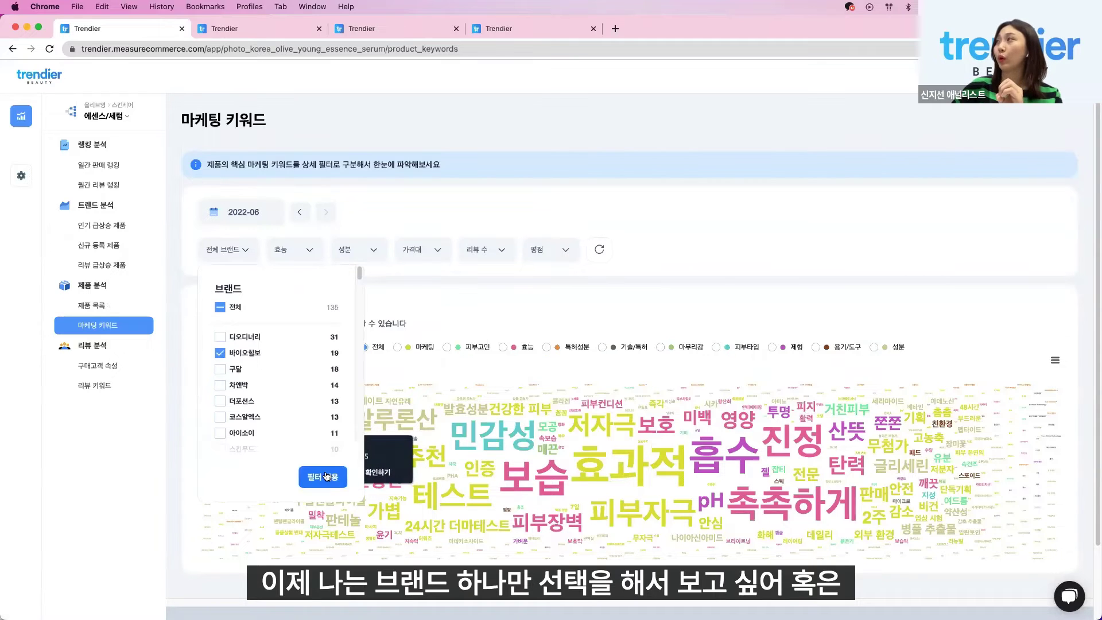
{"action": "left_click", "coordinate": [221, 354]}
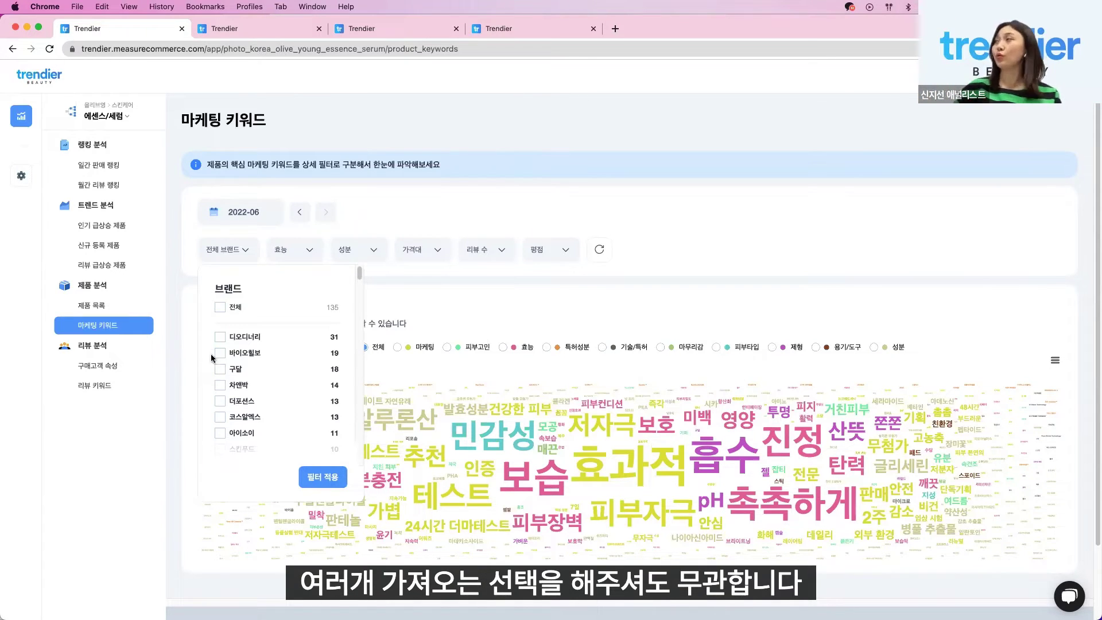
{"action": "left_click", "coordinate": [220, 354]}
{"action": "left_click", "coordinate": [325, 473]}
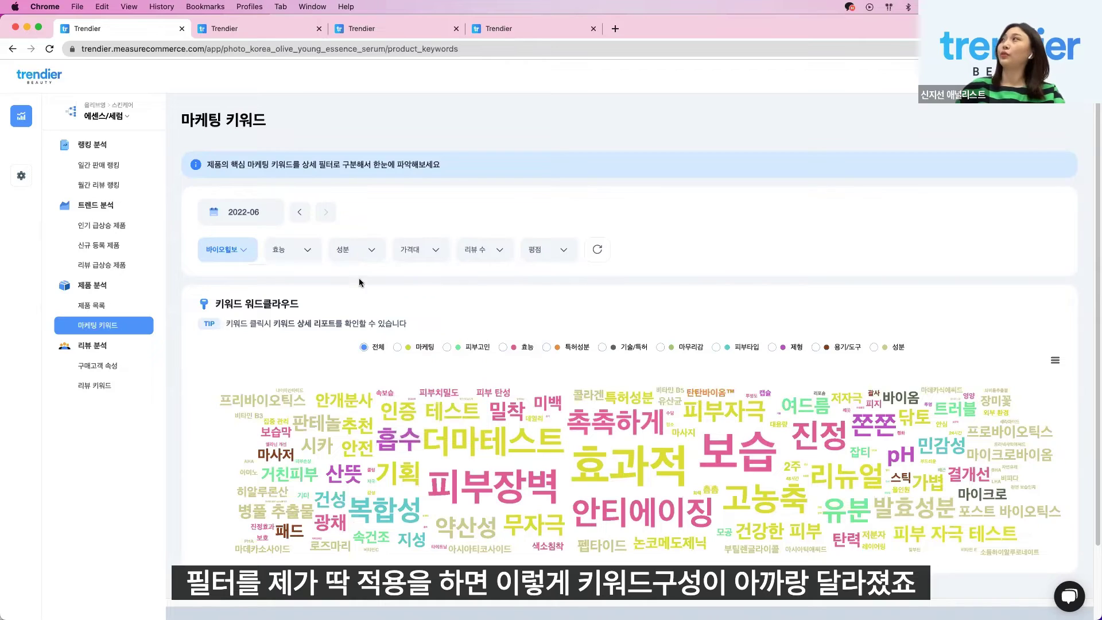
Apply the 효능 filter 보습막 to the brand's word cloud and review the remaining 효능 options.
{"action": "left_click", "coordinate": [302, 250]}
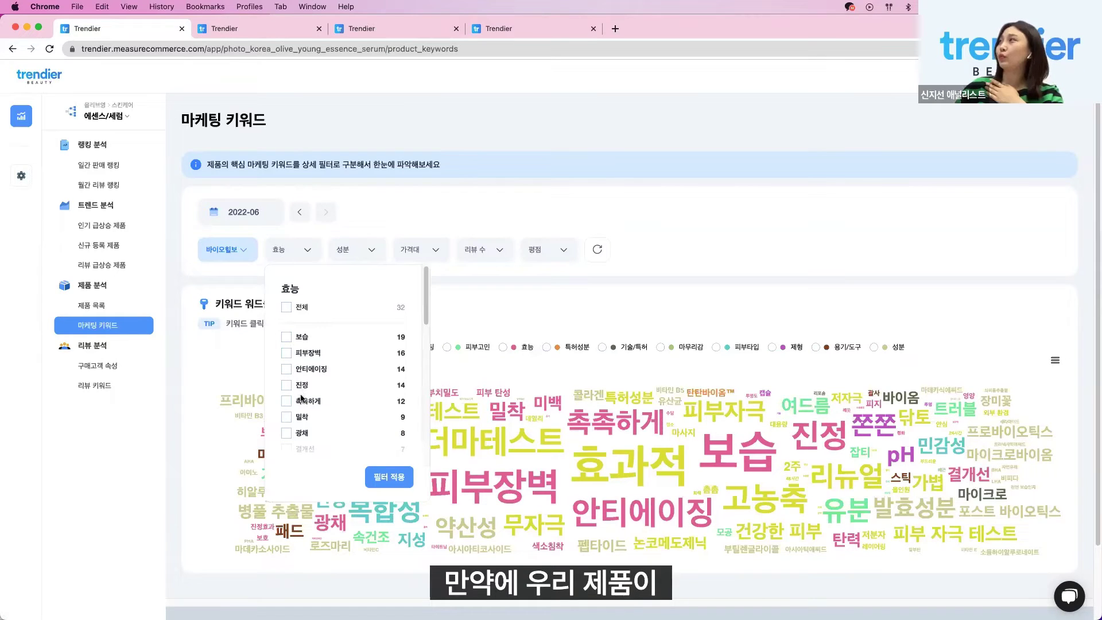
{"action": "scroll", "coordinate": [289, 415], "scroll_direction": "down", "scroll_amount": 3}
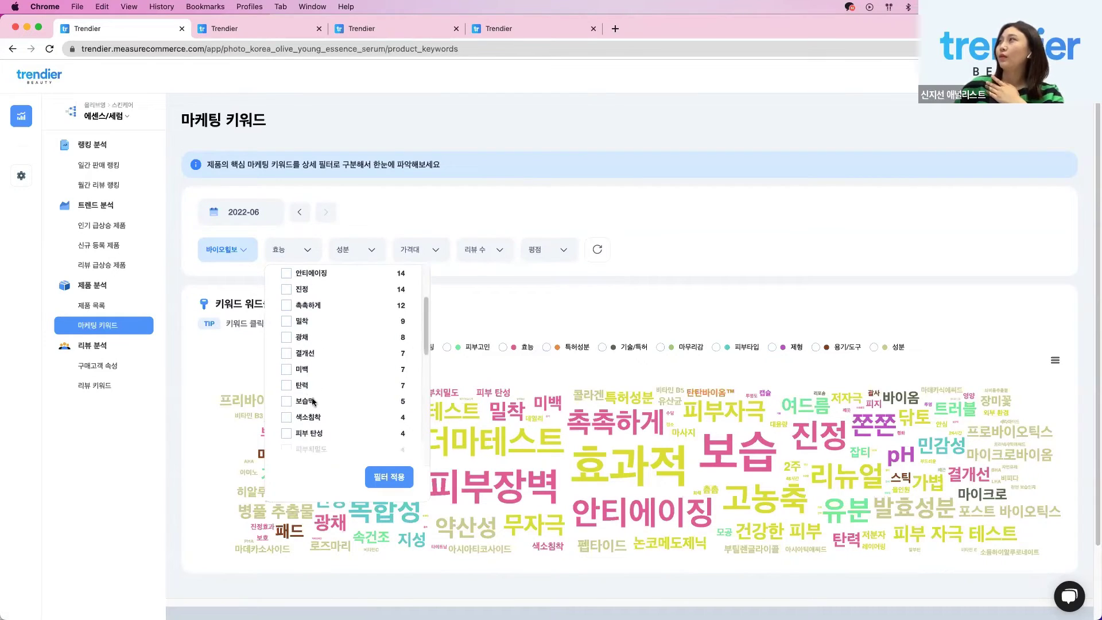
{"action": "scroll", "coordinate": [307, 396], "scroll_direction": "up", "scroll_amount": 3}
{"action": "scroll", "coordinate": [310, 399], "scroll_direction": "down", "scroll_amount": 3}
{"action": "left_click", "coordinate": [287, 382]}
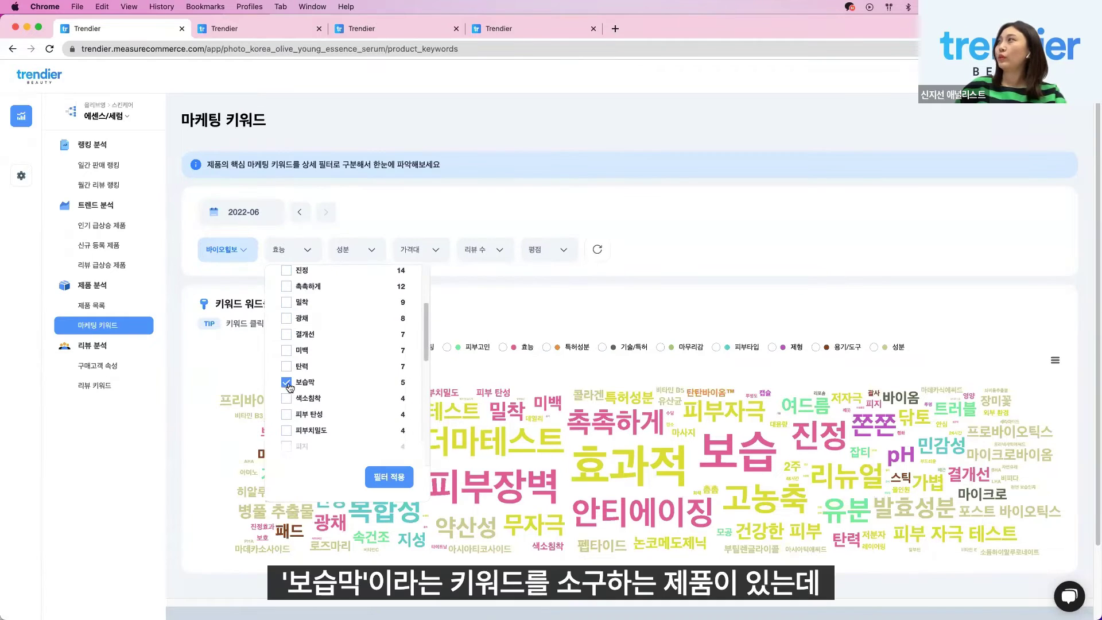
{"action": "left_click", "coordinate": [404, 488]}
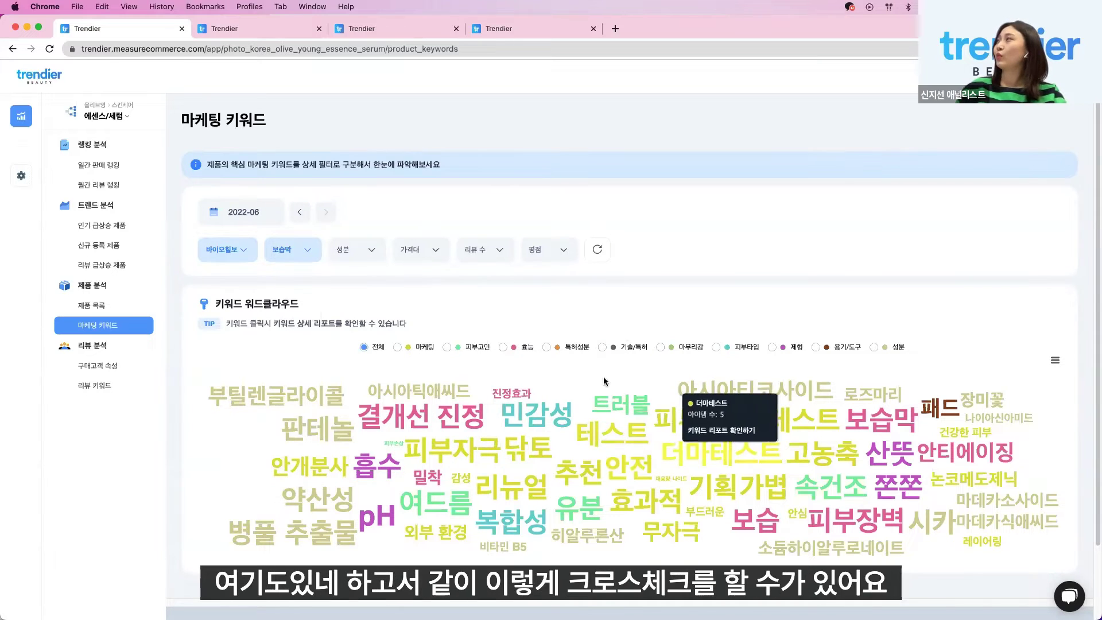
{"action": "left_click", "coordinate": [298, 247]}
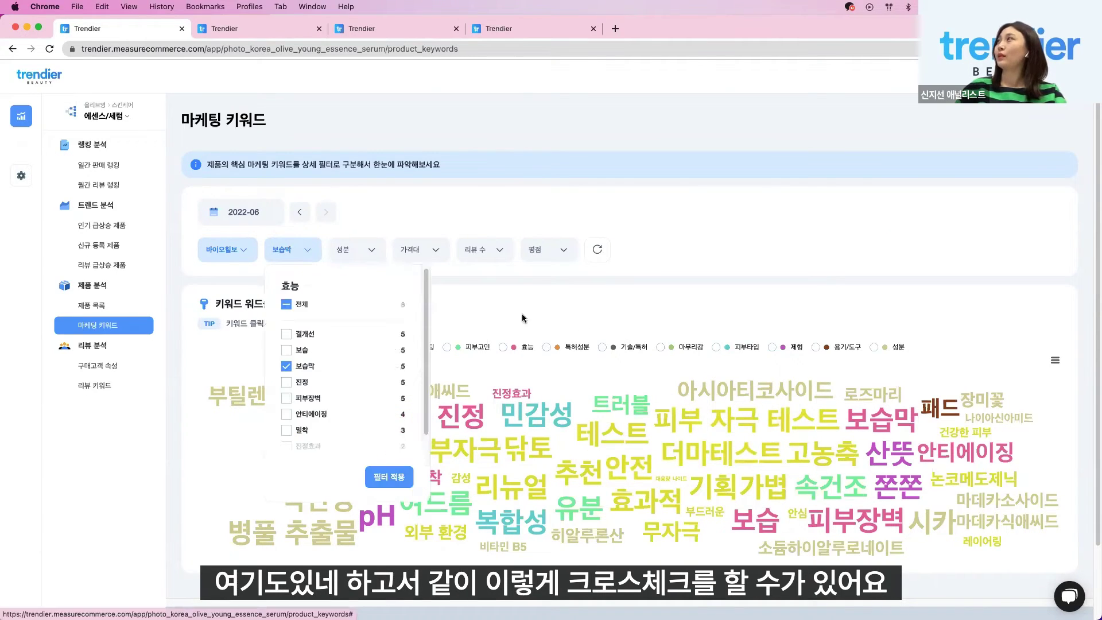
{"action": "left_click", "coordinate": [298, 248]}
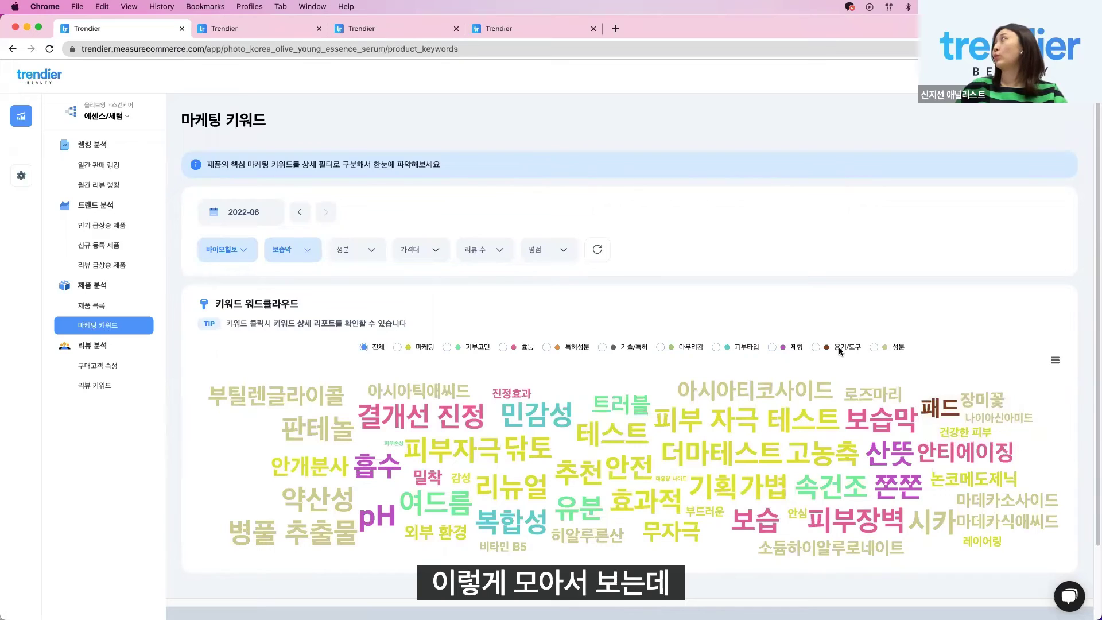
View the word cloud by the keyword groups 성분, 마케팅 and 피부고민, and return it to 전체.
{"action": "left_click", "coordinate": [873, 348]}
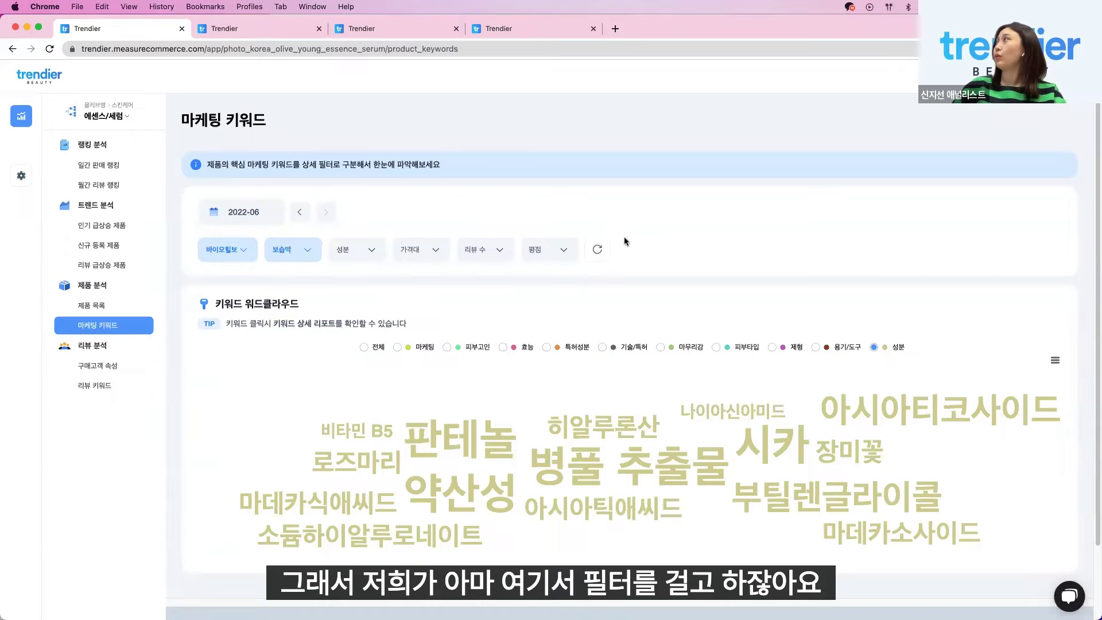
{"action": "left_click", "coordinate": [376, 348]}
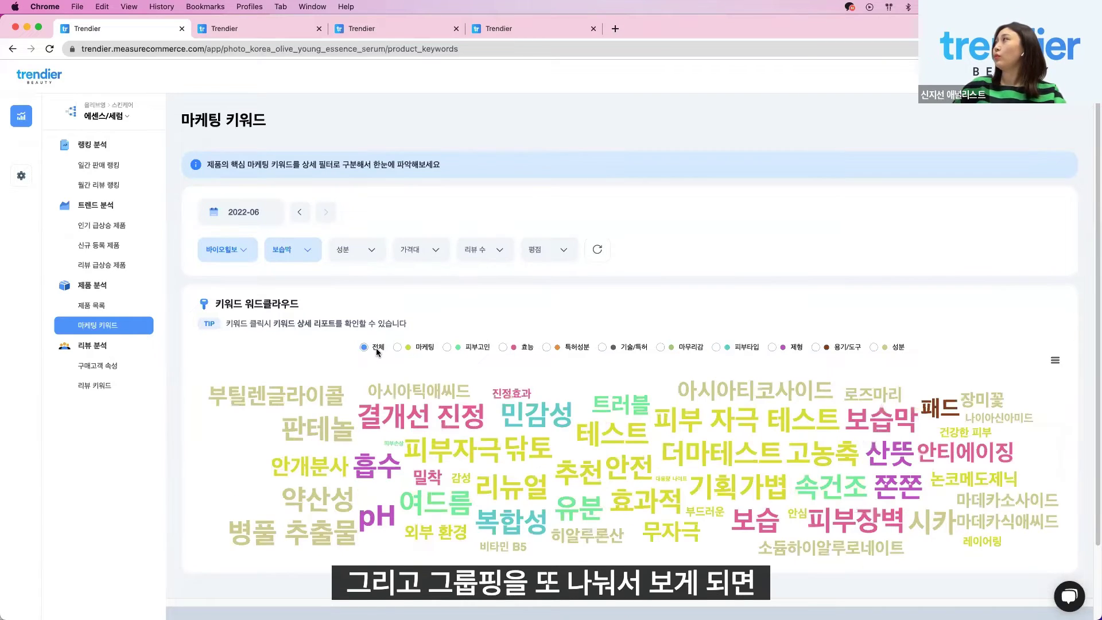
{"action": "left_click", "coordinate": [413, 348]}
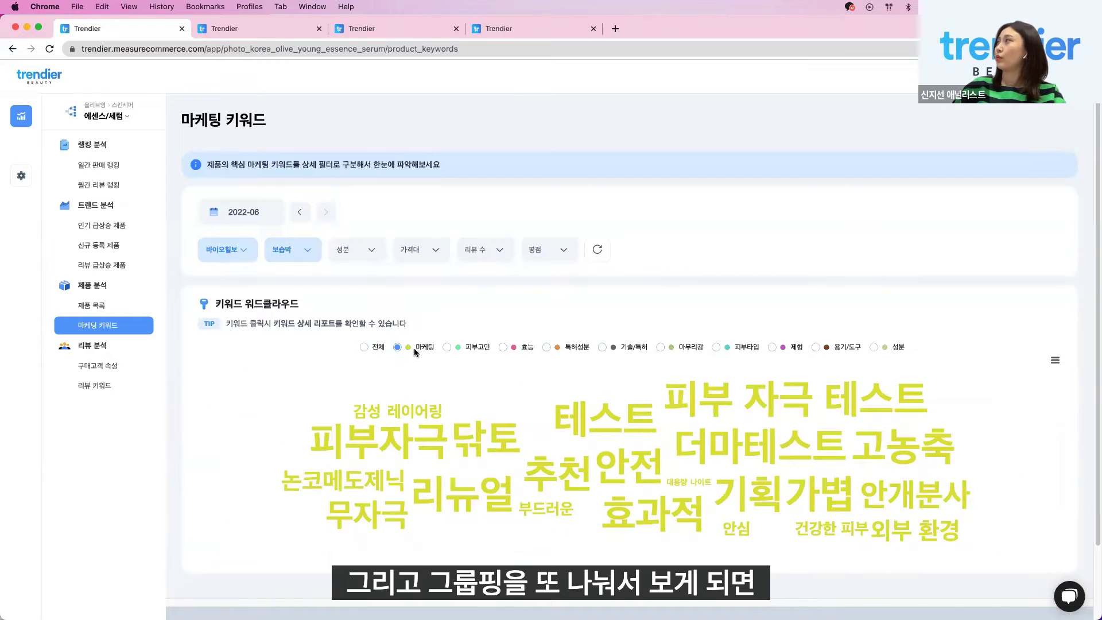
{"action": "left_click", "coordinate": [466, 351]}
{"action": "left_click", "coordinate": [367, 347]}
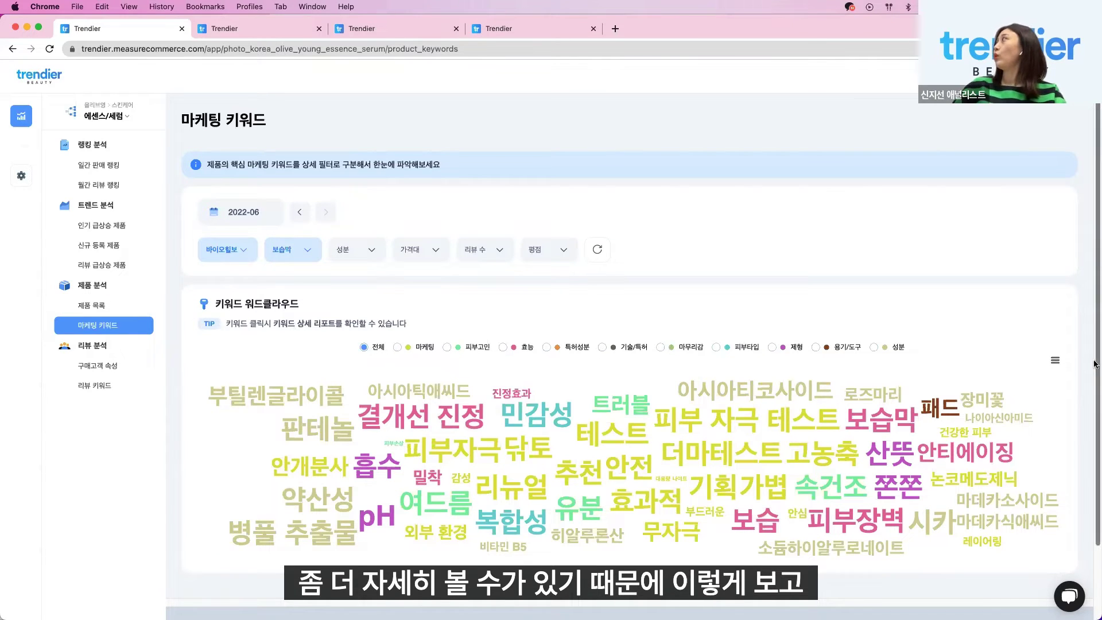
Check the word cloud's export options and display only its 성분 keywords.
{"action": "left_click", "coordinate": [1056, 361]}
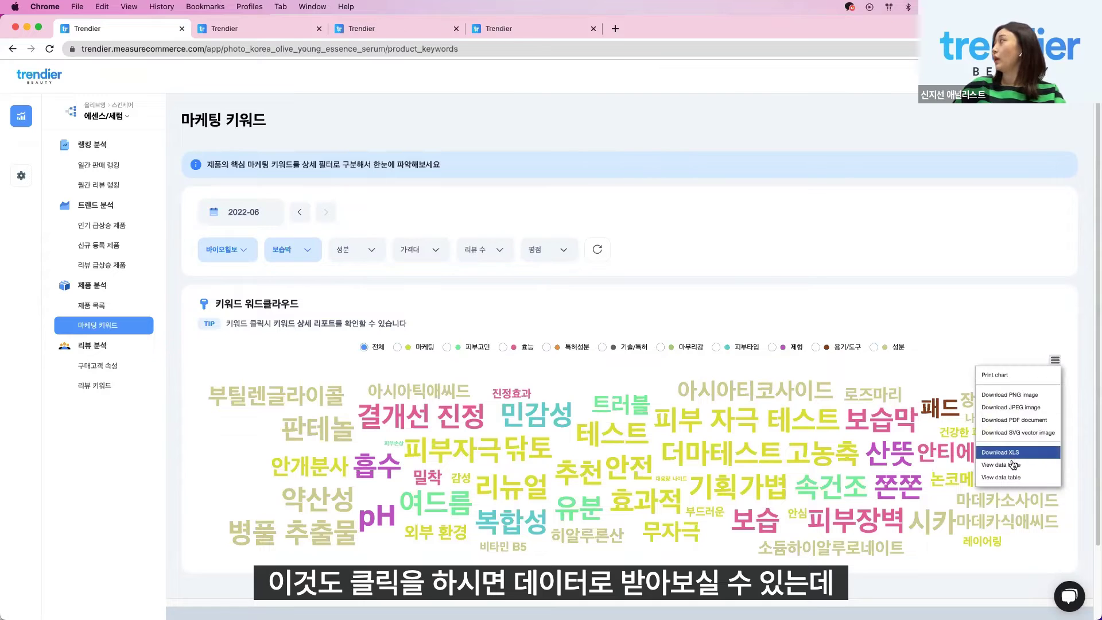
{"action": "left_click", "coordinate": [882, 348]}
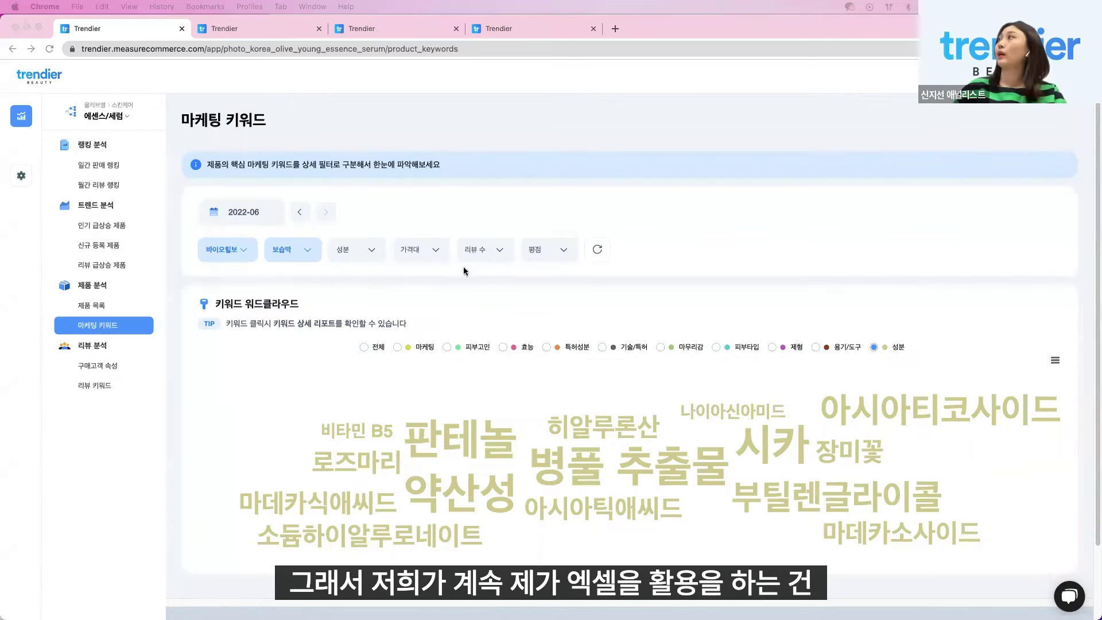
Switch to the Excel report template and open the sheet 2-1. 추천 리뷰 키워드 정리.
{"action": "key", "text": "ctrl+Up"}
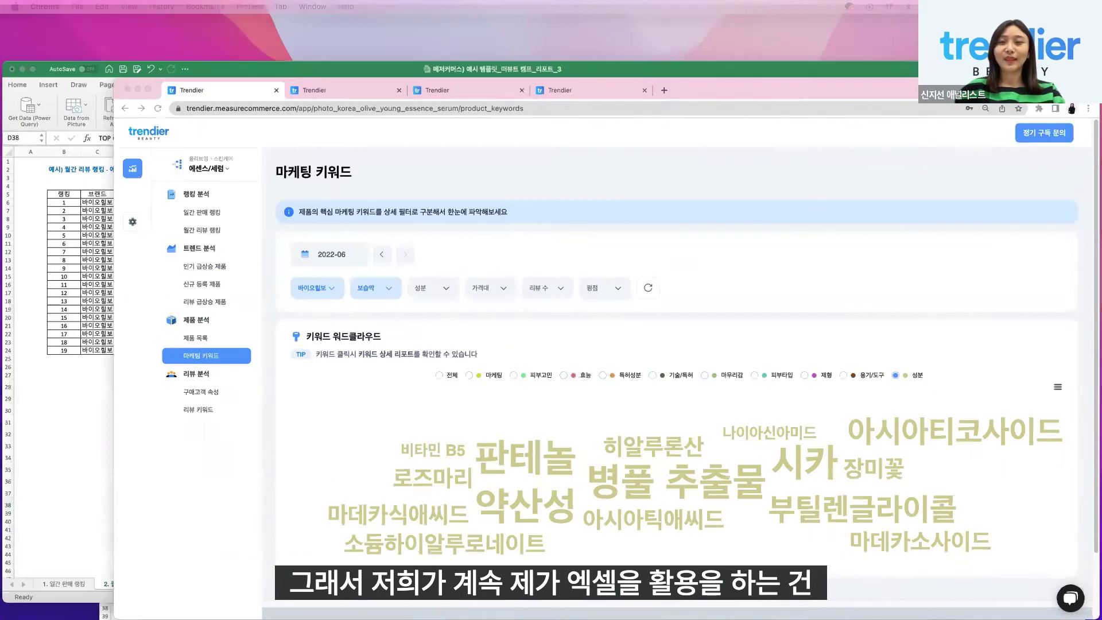
{"action": "left_click", "coordinate": [209, 346]}
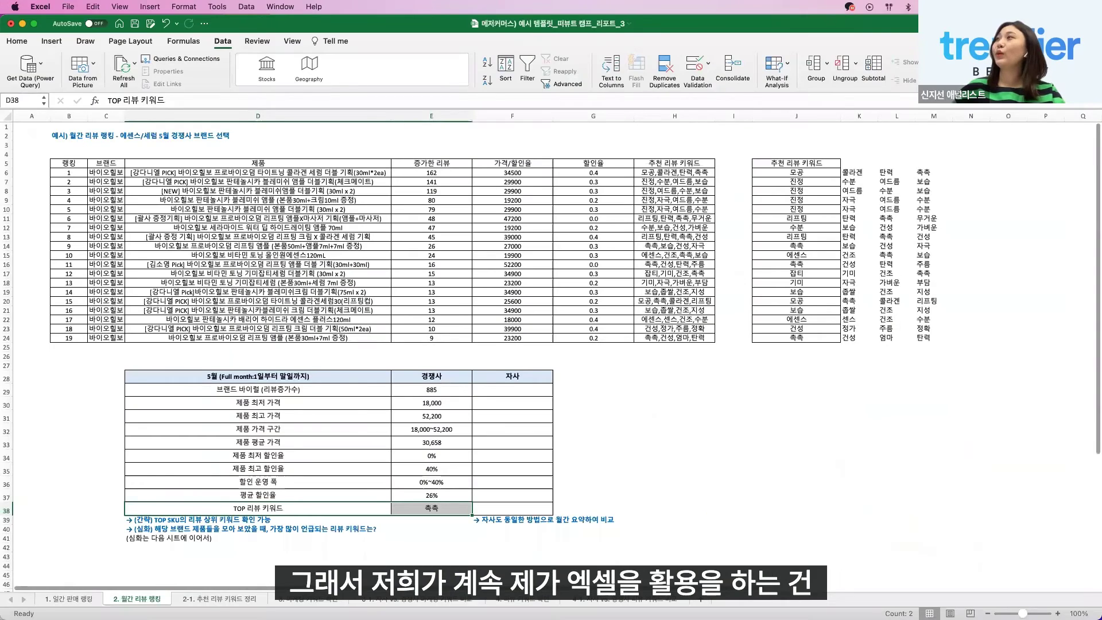
{"action": "left_click", "coordinate": [218, 599]}
Switch back to Trendier in Chrome and display all keyword groups in the word cloud.
{"action": "key", "text": "ctrl+Up"}
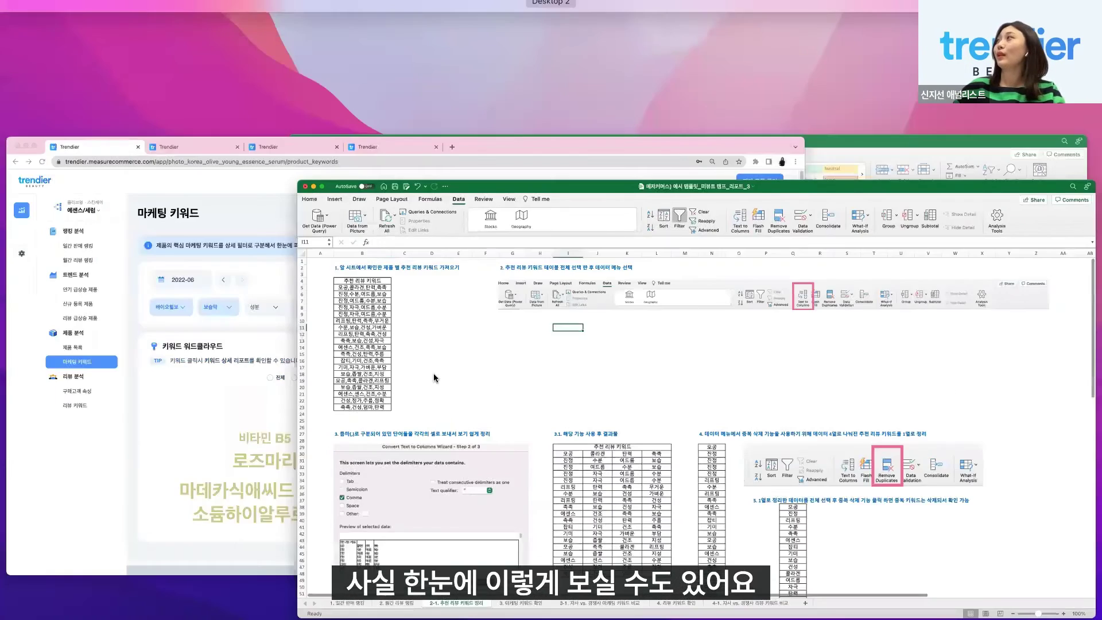
{"action": "left_click", "coordinate": [555, 355]}
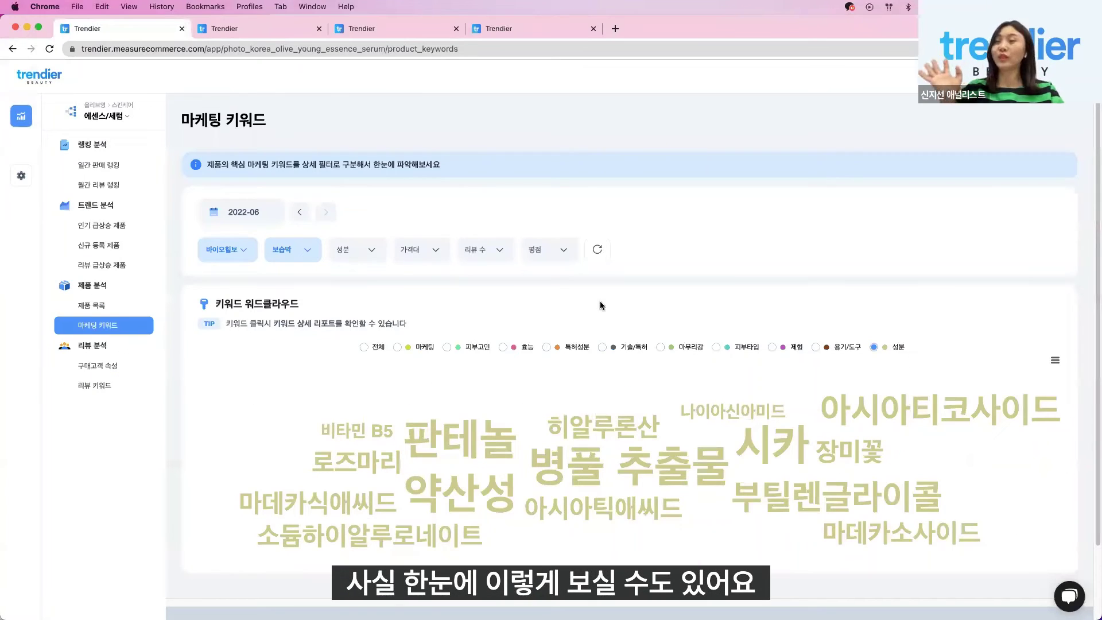
{"action": "left_click", "coordinate": [376, 346]}
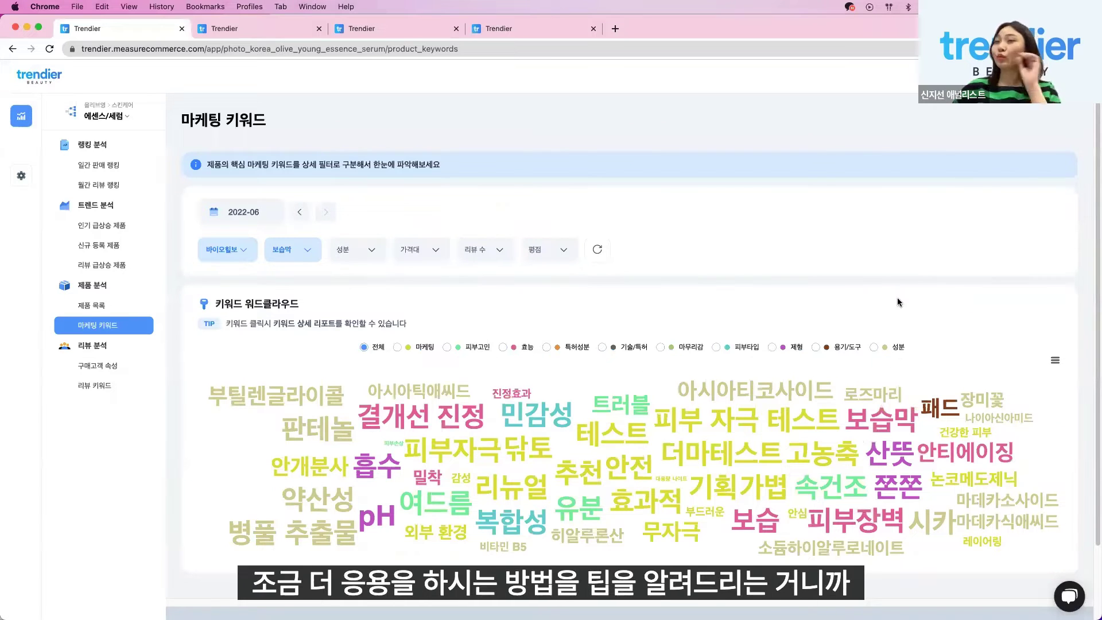
Switch to the Excel report template and open the sheet 3. 마케팅 키워드 확인.
{"action": "key", "text": "ctrl+Up"}
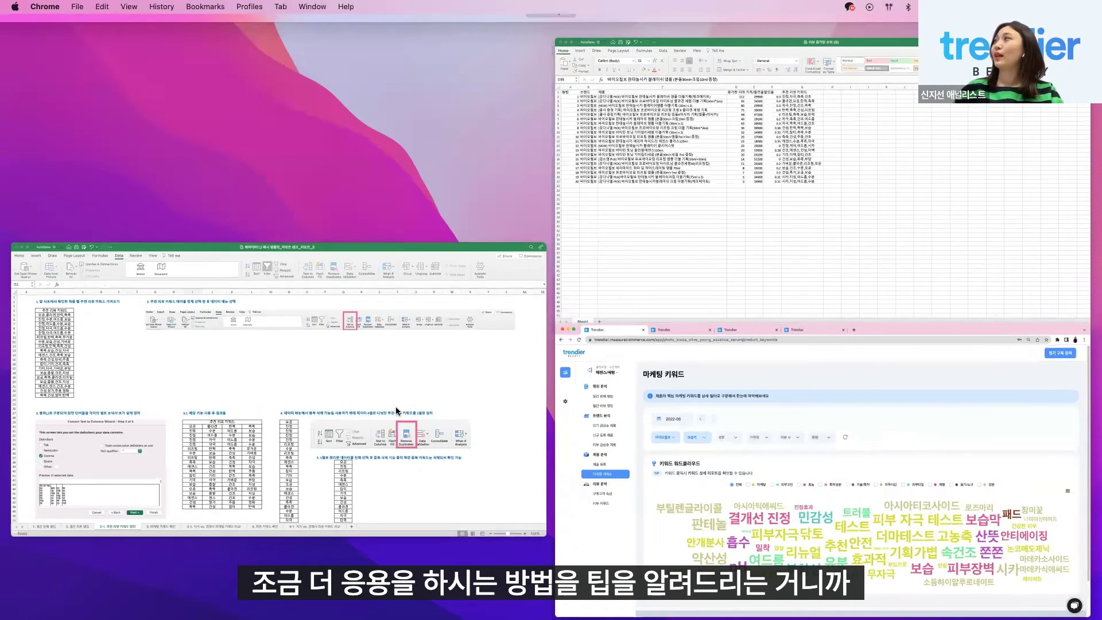
{"action": "left_click", "coordinate": [395, 406]}
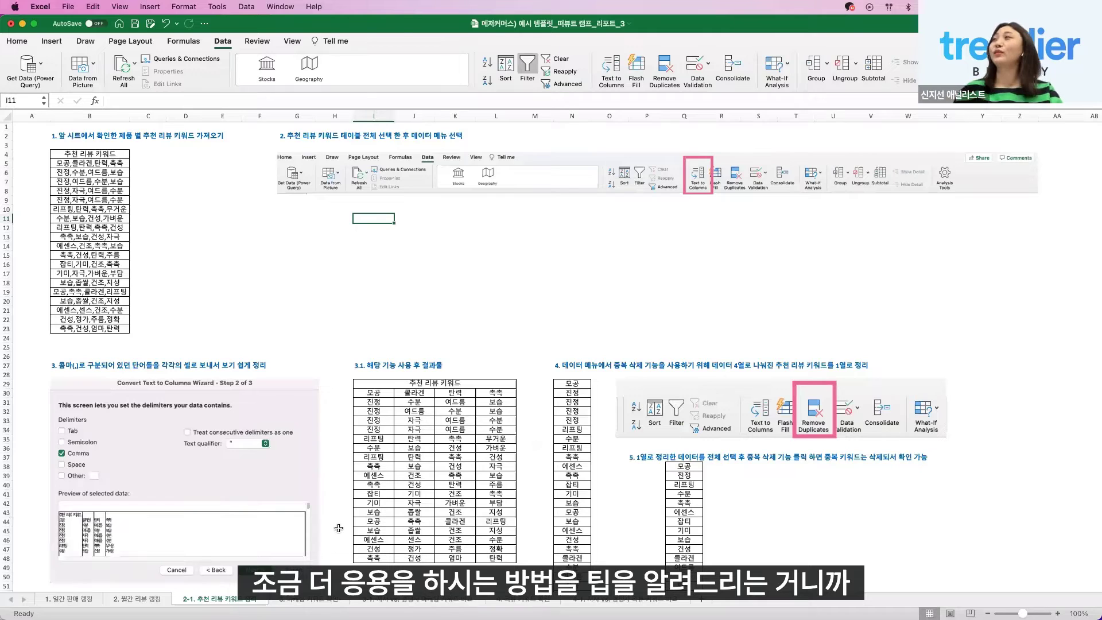
{"action": "left_click", "coordinate": [313, 599]}
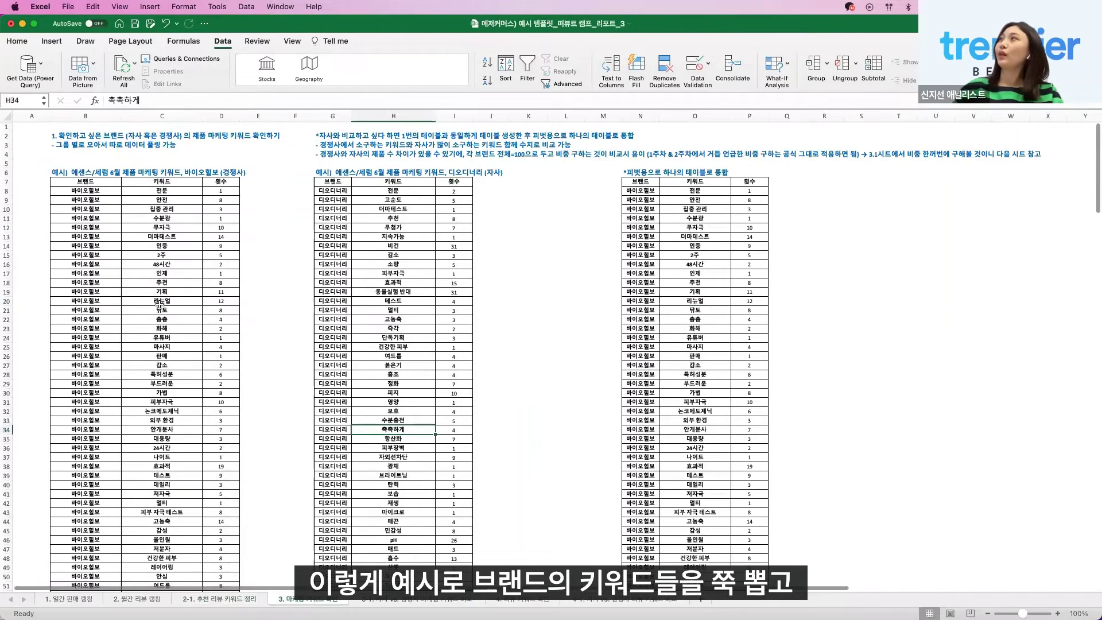
Look through the 바이오힐보 and 디오디너리 marketing keyword tables and the combined table for the pivot.
{"action": "left_click", "coordinate": [81, 313]}
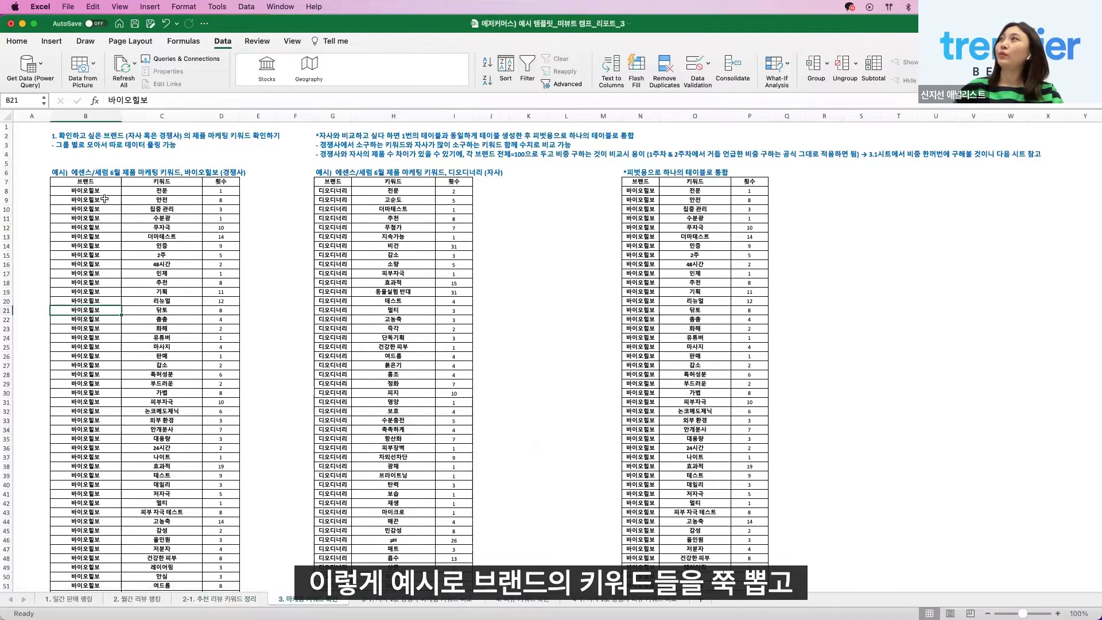
{"action": "left_click_drag", "start_coordinate": [172, 193], "coordinate": [172, 512]}
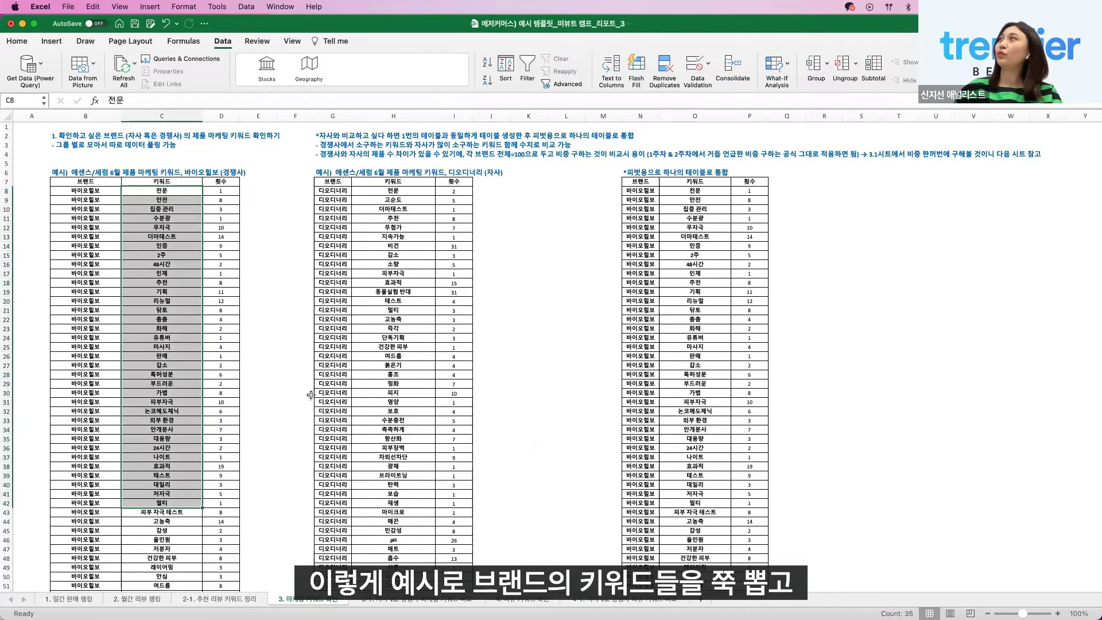
{"action": "left_click_drag", "start_coordinate": [393, 191], "coordinate": [393, 200]}
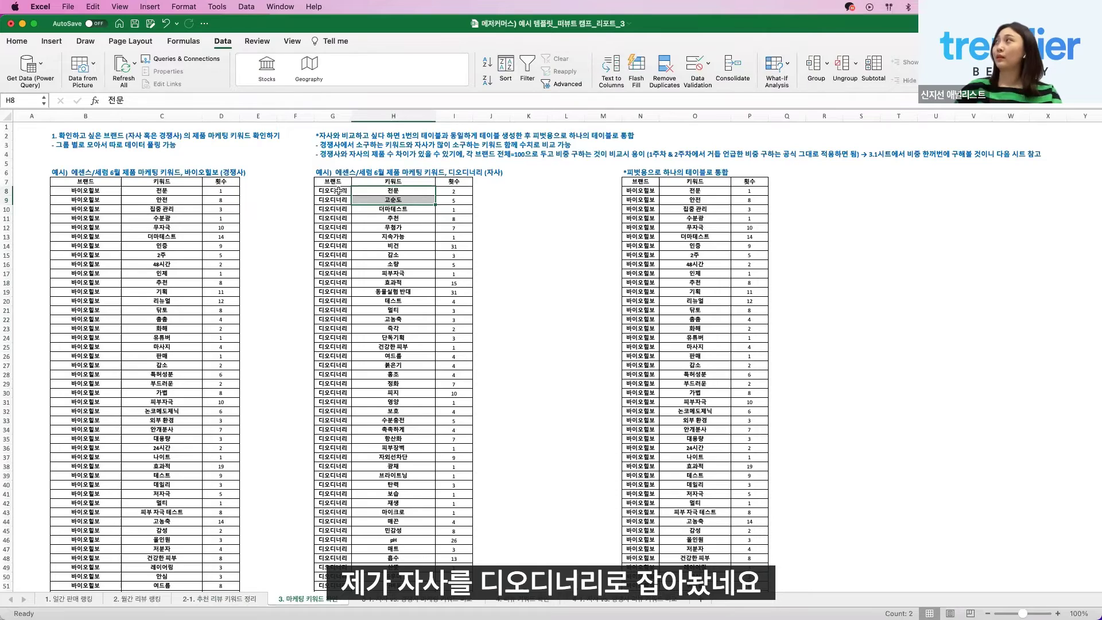
{"action": "left_click_drag", "start_coordinate": [338, 190], "coordinate": [368, 275]}
{"action": "left_click", "coordinate": [373, 347]}
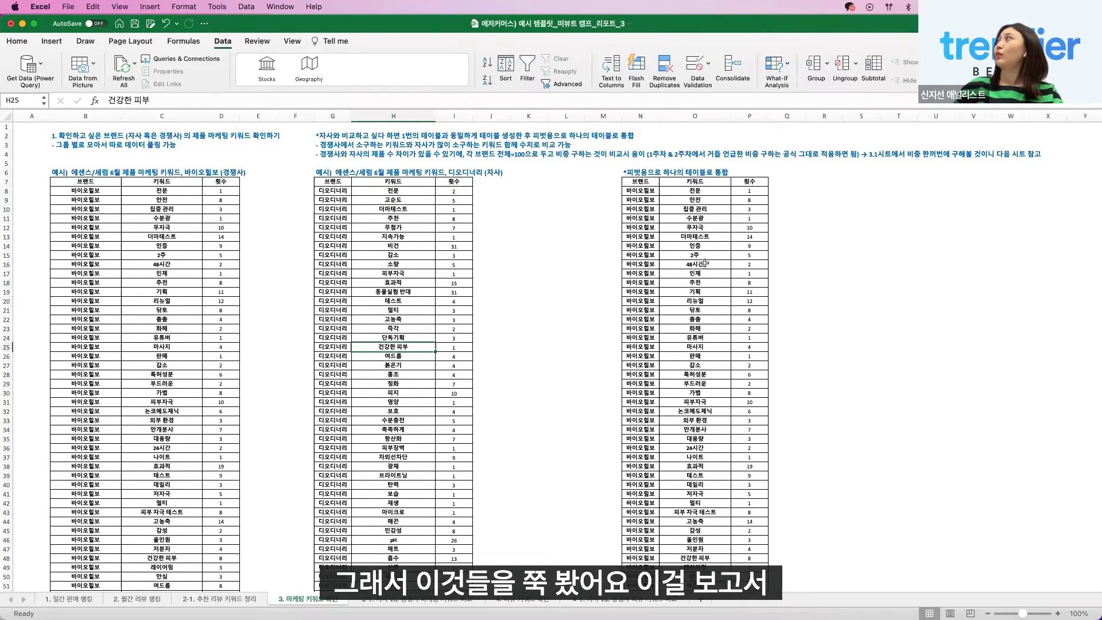
{"action": "left_click", "coordinate": [695, 264]}
{"action": "scroll", "coordinate": [695, 264], "scroll_direction": "down", "scroll_amount": 5}
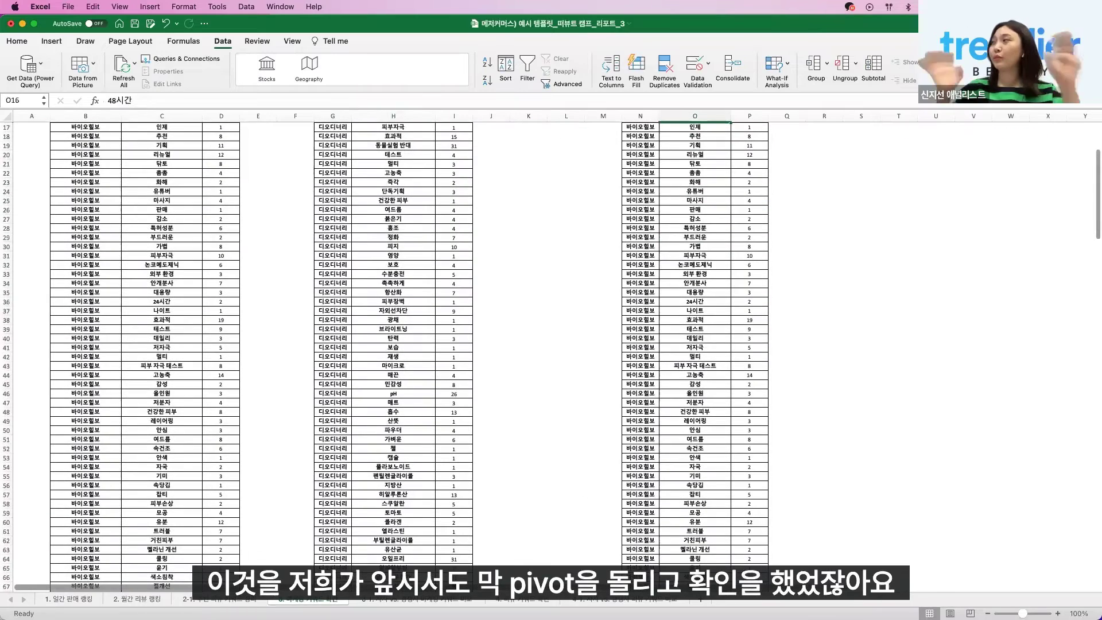
Open the sheet 3-1 comparing own and competitor marketing keywords and examine its 비중 columns and pivot table.
{"action": "left_click", "coordinate": [404, 600]}
{"action": "left_click", "coordinate": [497, 338]}
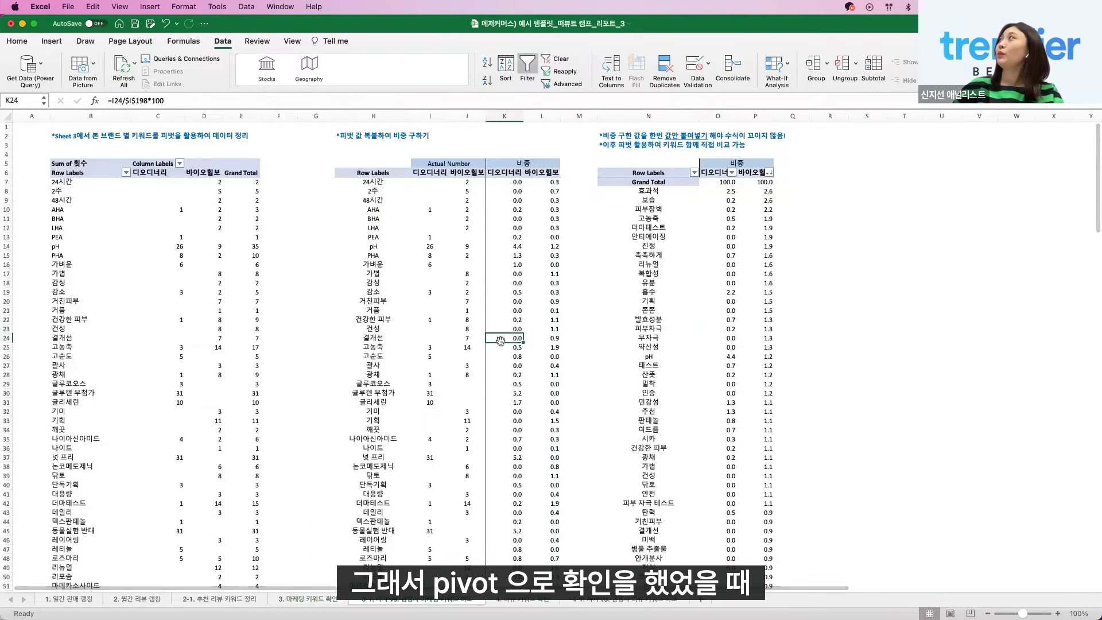
{"action": "left_click", "coordinate": [674, 229]}
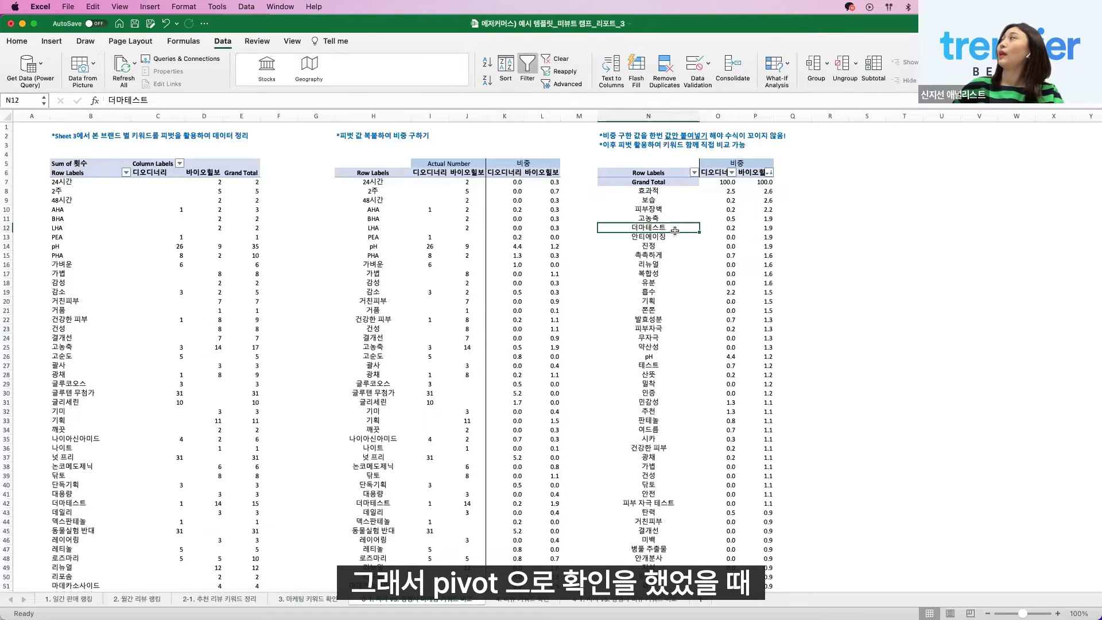
Sort the values-only keyword 비중 table by the 바이오힐보 column in descending order.
{"action": "left_click", "coordinate": [723, 191]}
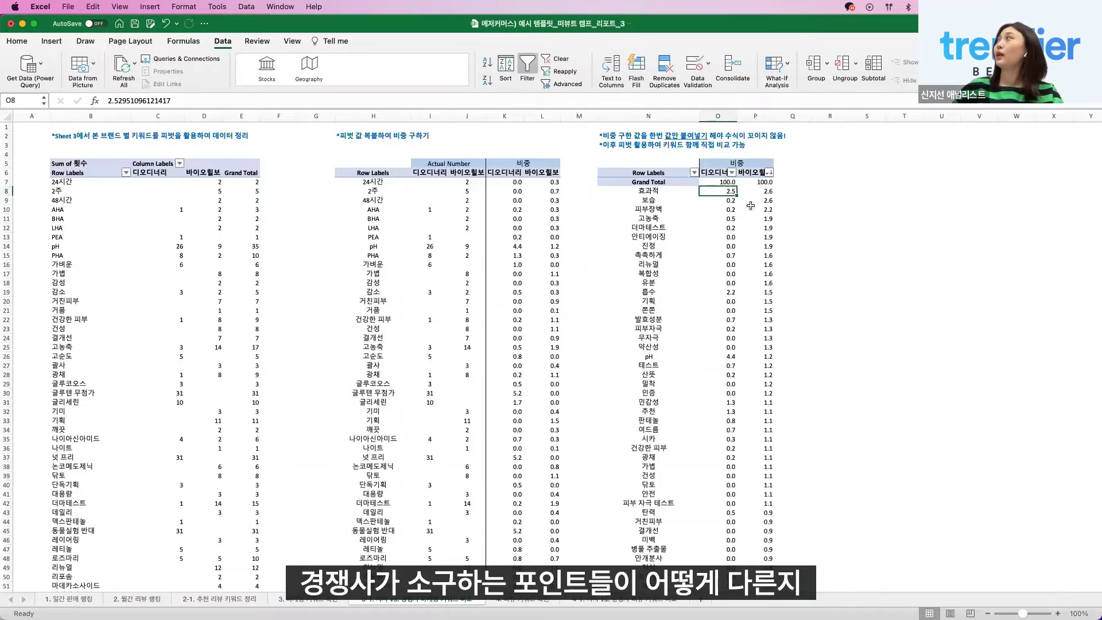
{"action": "left_click", "coordinate": [753, 193]}
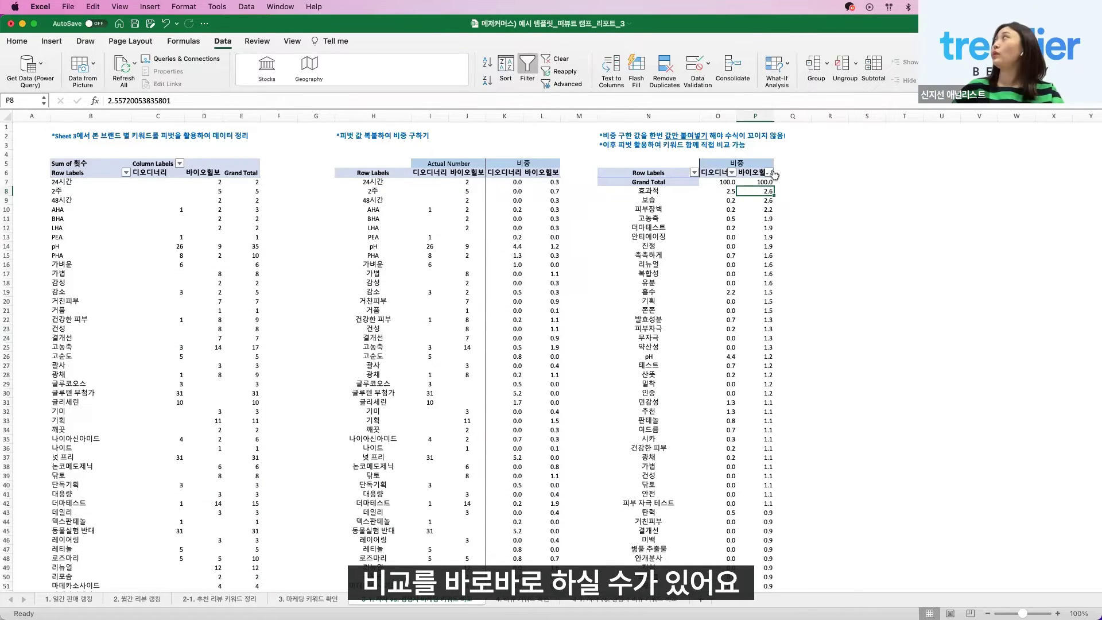
{"action": "left_click", "coordinate": [769, 173]}
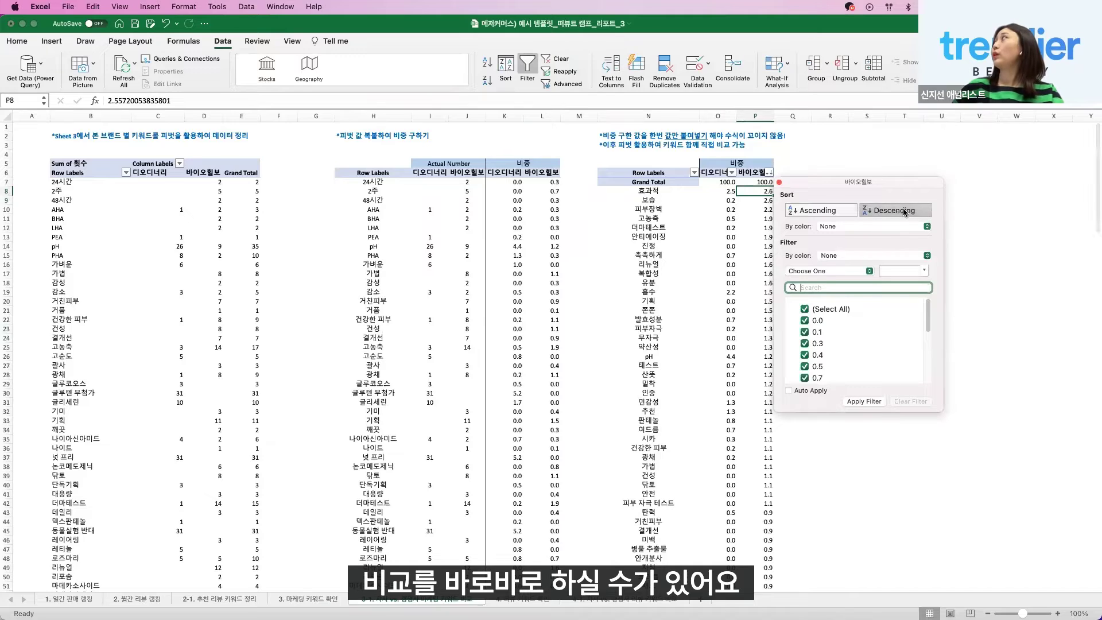
{"action": "left_click", "coordinate": [900, 210]}
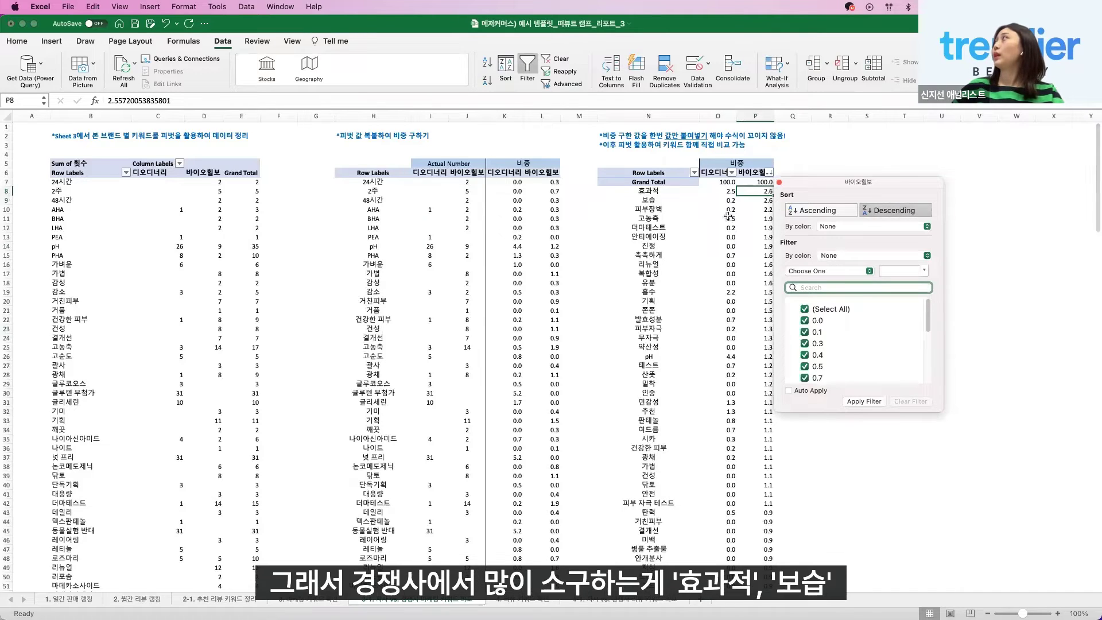
Examine the 효과적 and 보습 rows of the sorted table, comparing 보습's share between 디오디너리 and 바이오힐보.
{"action": "left_click", "coordinate": [638, 191]}
{"action": "left_click", "coordinate": [660, 201]}
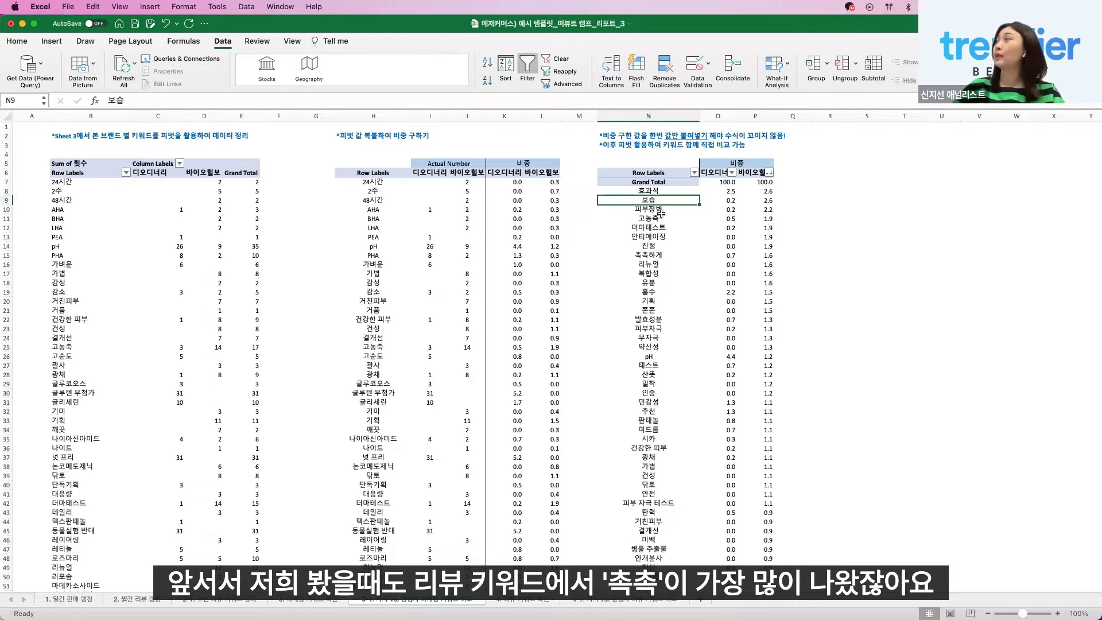
{"action": "left_click_drag", "start_coordinate": [648, 198], "coordinate": [763, 200]}
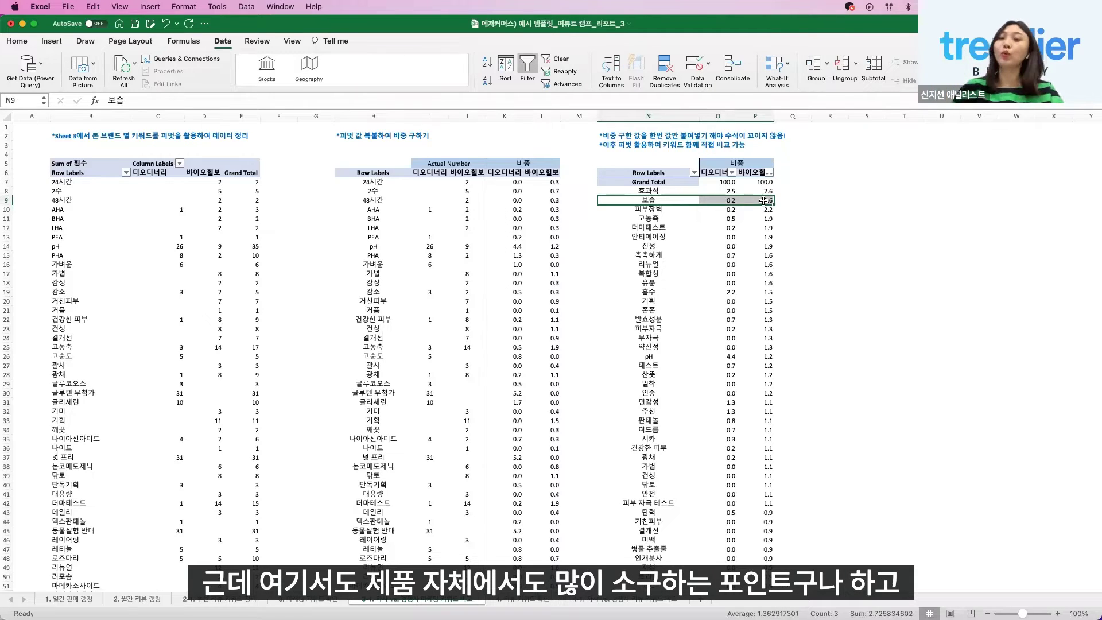
{"action": "left_click", "coordinate": [762, 199]}
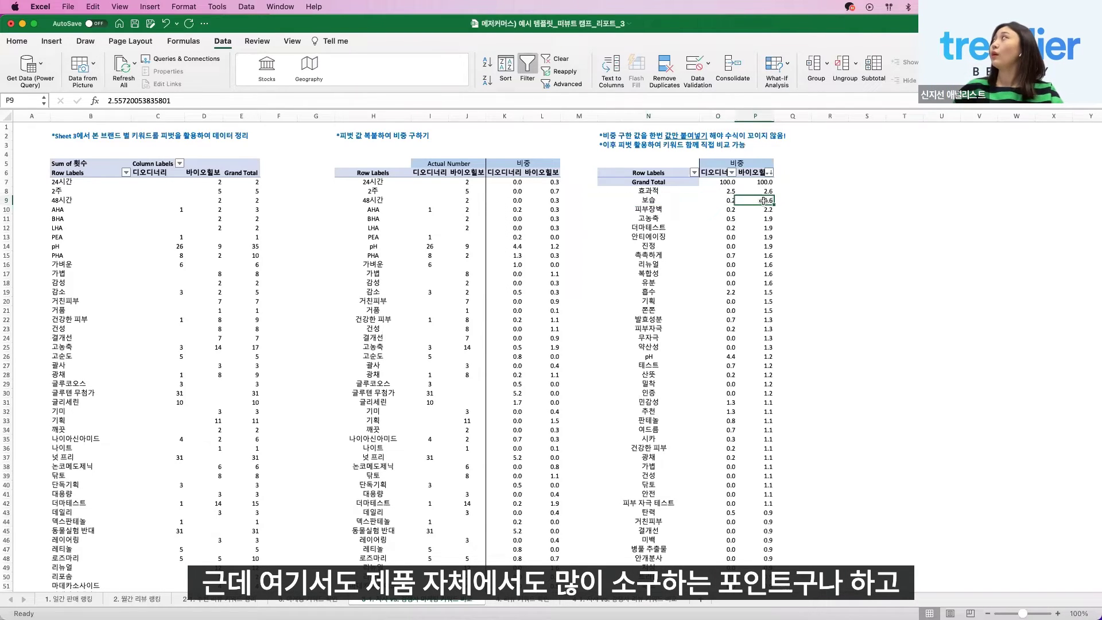
{"action": "left_click", "coordinate": [648, 199]}
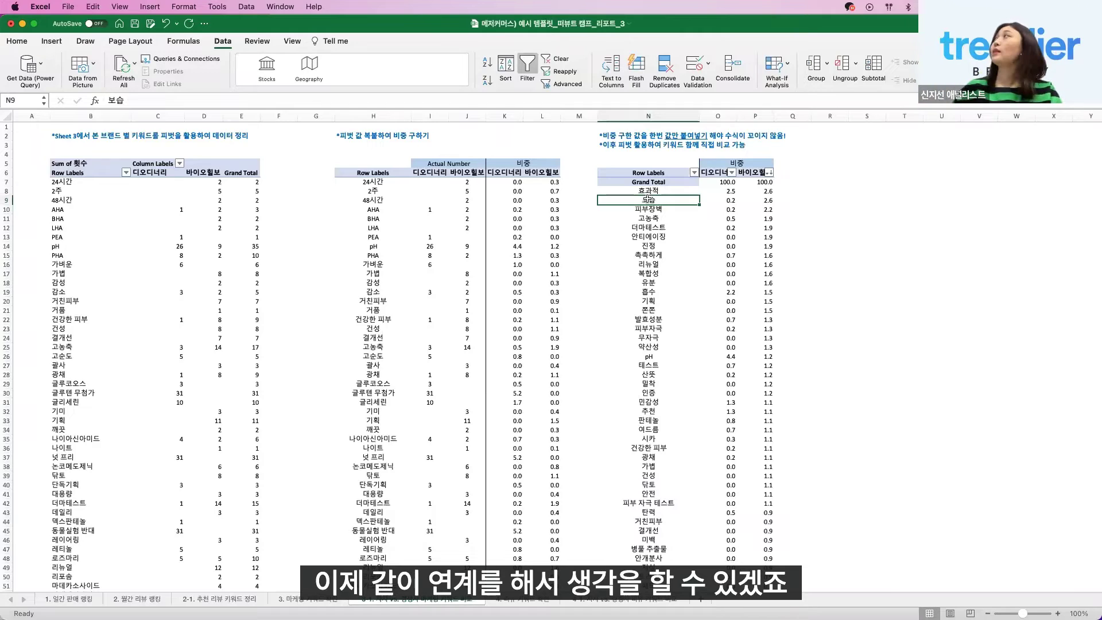
Sort the same keyword 비중 table by the 디오디너리 column in descending order.
{"action": "left_click", "coordinate": [729, 182]}
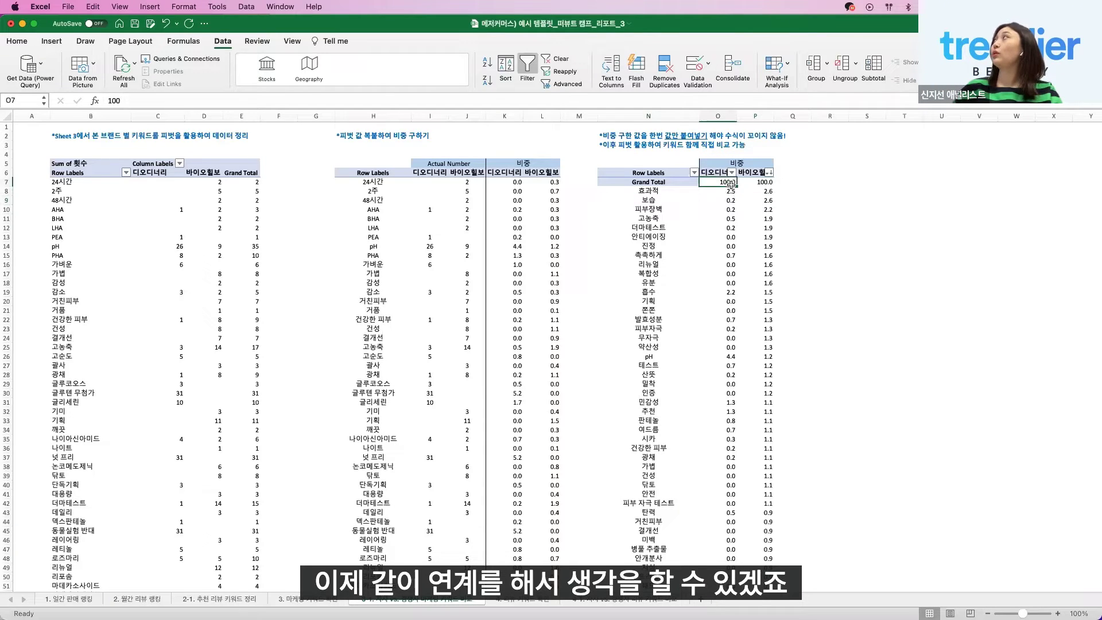
{"action": "left_click", "coordinate": [732, 173]}
{"action": "left_click", "coordinate": [874, 211]}
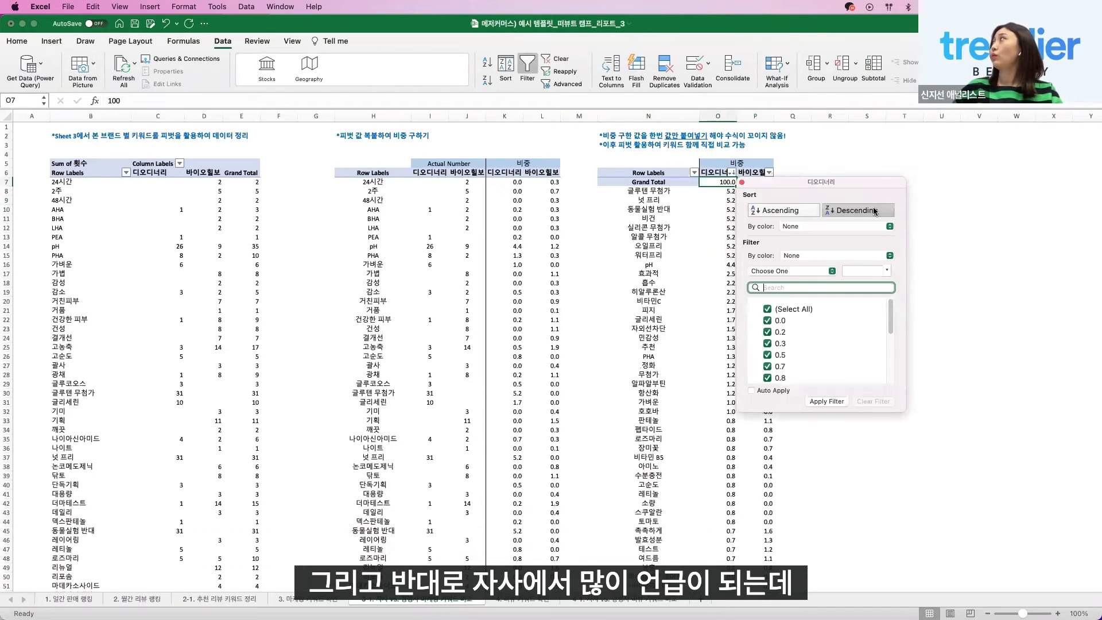
Compare the 바이오힐보 and 디오디너리 shares for the leading keywords from 글루텐 무첨가 to 워터프리.
{"action": "left_click", "coordinate": [661, 205]}
{"action": "left_click_drag", "start_coordinate": [649, 194], "coordinate": [649, 229]}
{"action": "left_click", "coordinate": [753, 192]}
{"action": "left_click_drag", "start_coordinate": [757, 213], "coordinate": [749, 256]}
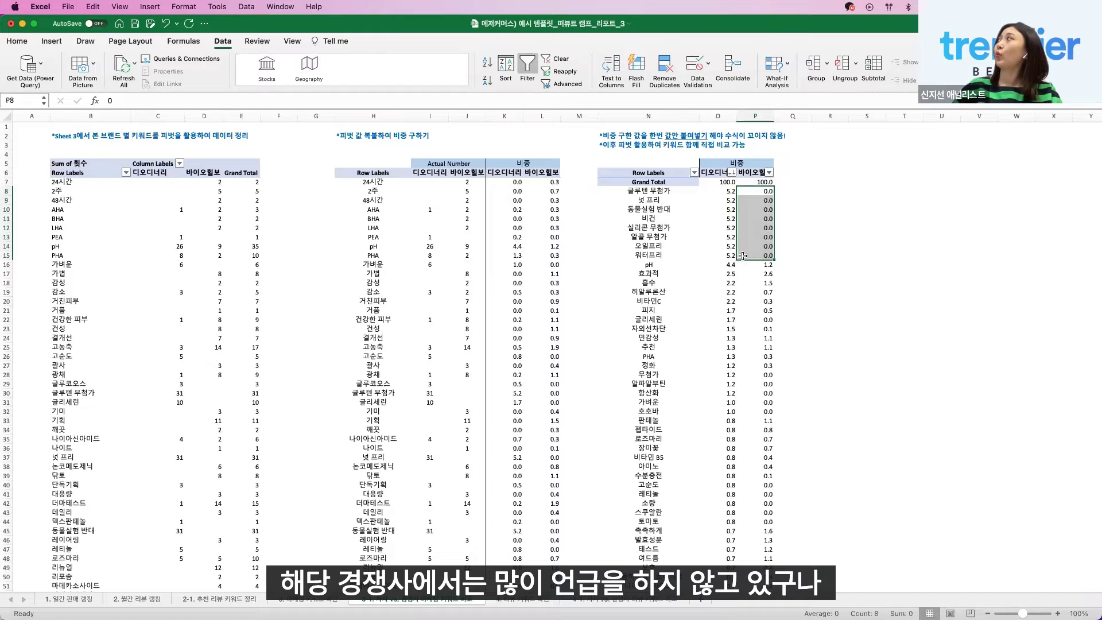
{"action": "left_click", "coordinate": [729, 257]}
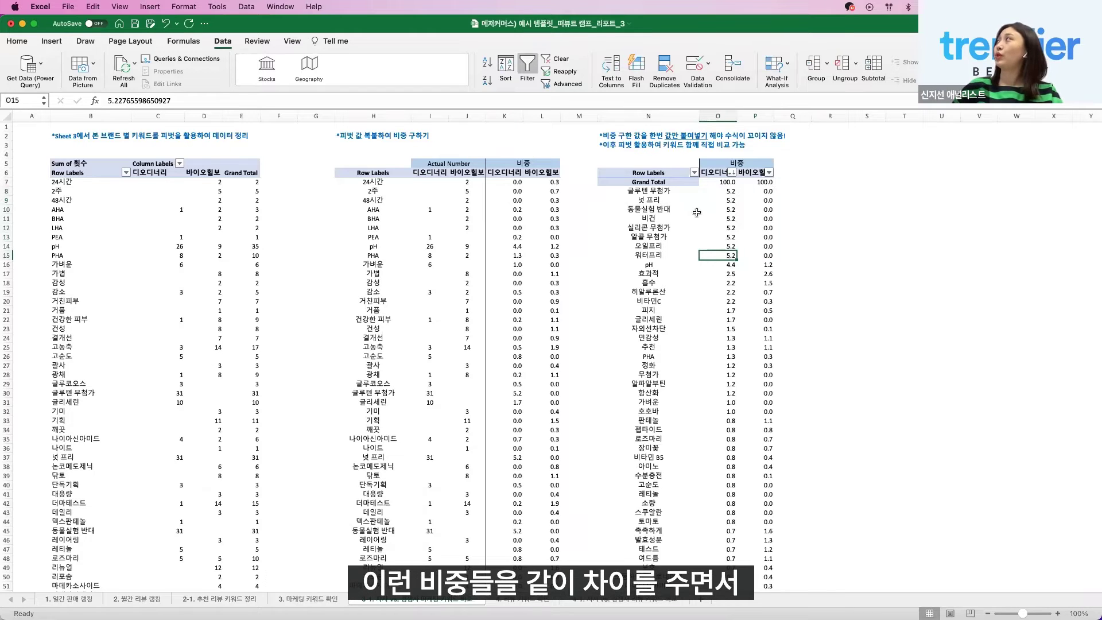
Look through the whole sorted keyword list for keywords that 디오디너리 never mentions but 바이오힐보 uses.
{"action": "scroll", "coordinate": [730, 245], "scroll_direction": "down", "scroll_amount": 20}
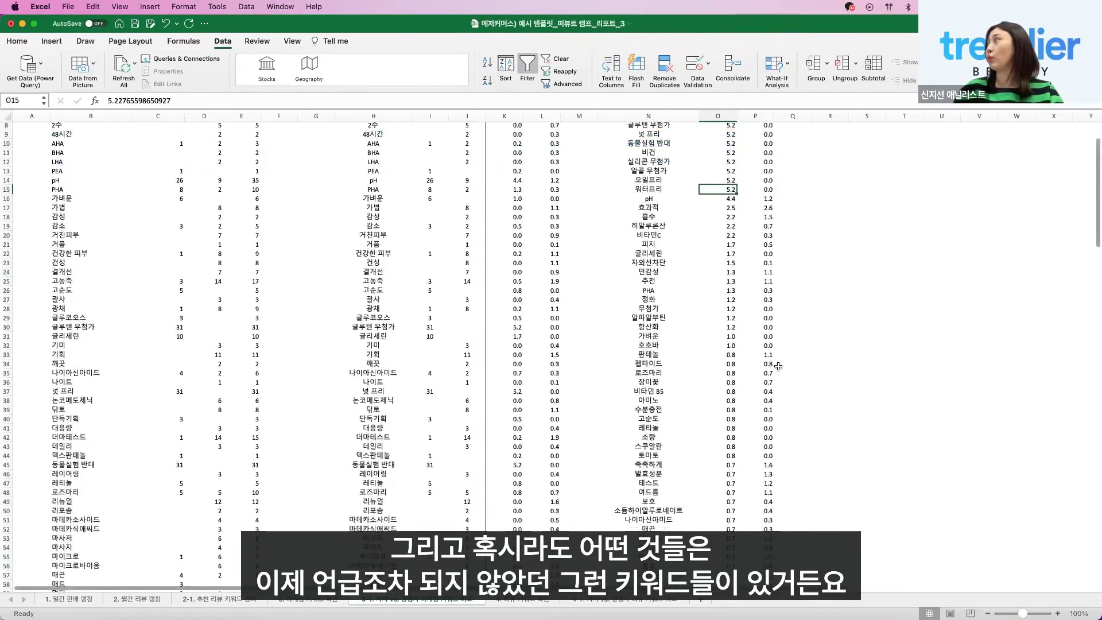
{"action": "scroll", "coordinate": [769, 363], "scroll_direction": "down", "scroll_amount": 20}
{"action": "left_click", "coordinate": [722, 516]}
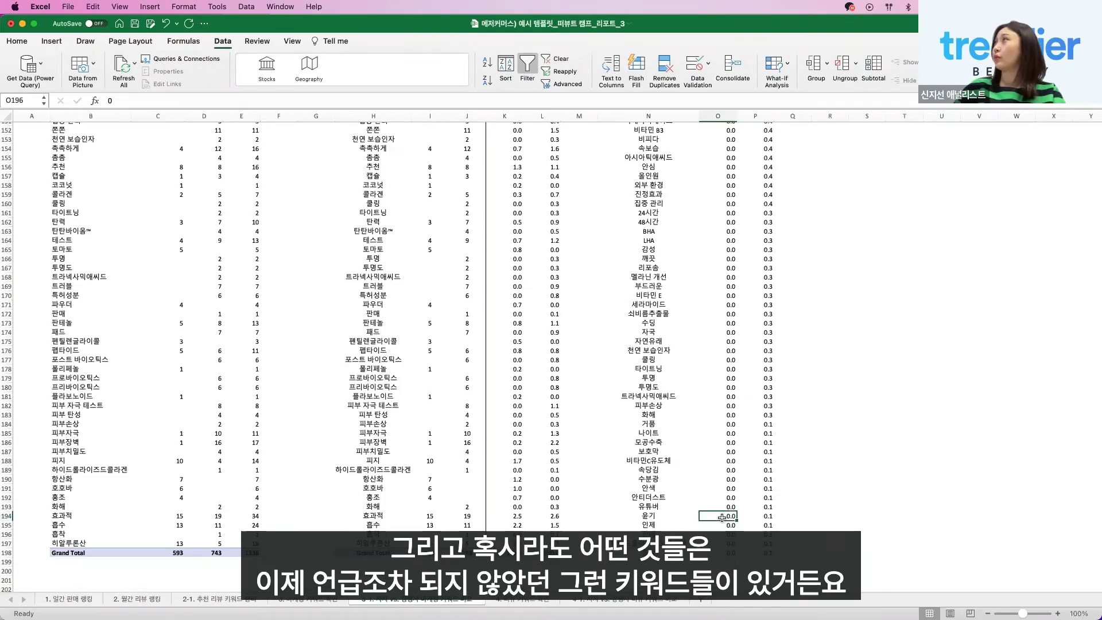
{"action": "key", "text": "Up"}
{"action": "key", "text": "Up"}
{"action": "key", "text": "Up"}
{"action": "key", "text": "Up"}
{"action": "key", "text": "Up"}
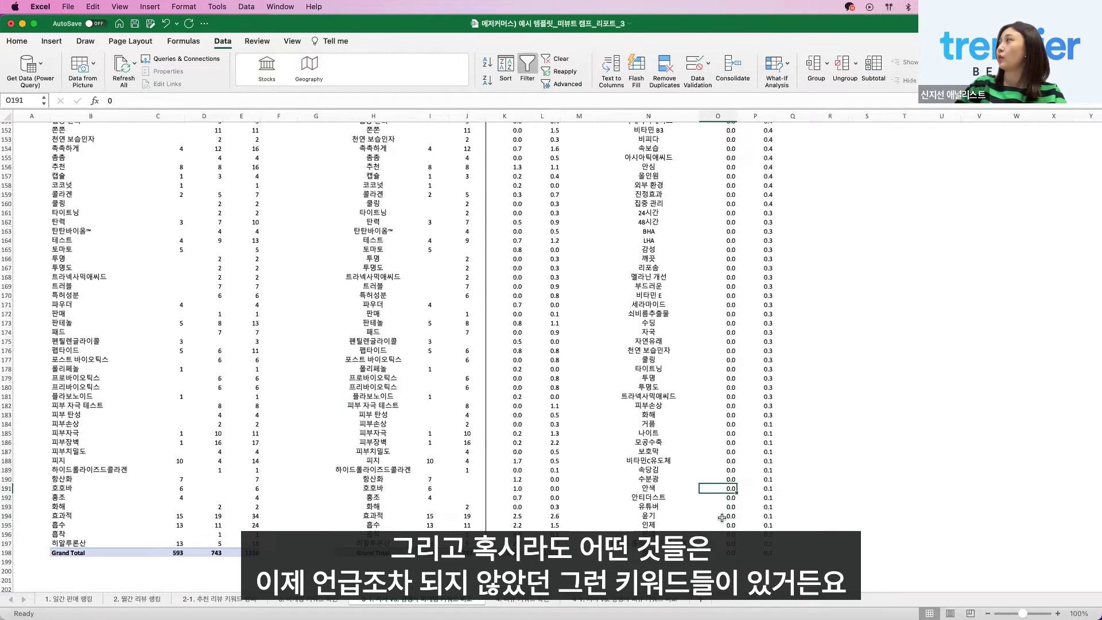
{"action": "scroll", "coordinate": [735, 499], "scroll_direction": "up", "scroll_amount": 10}
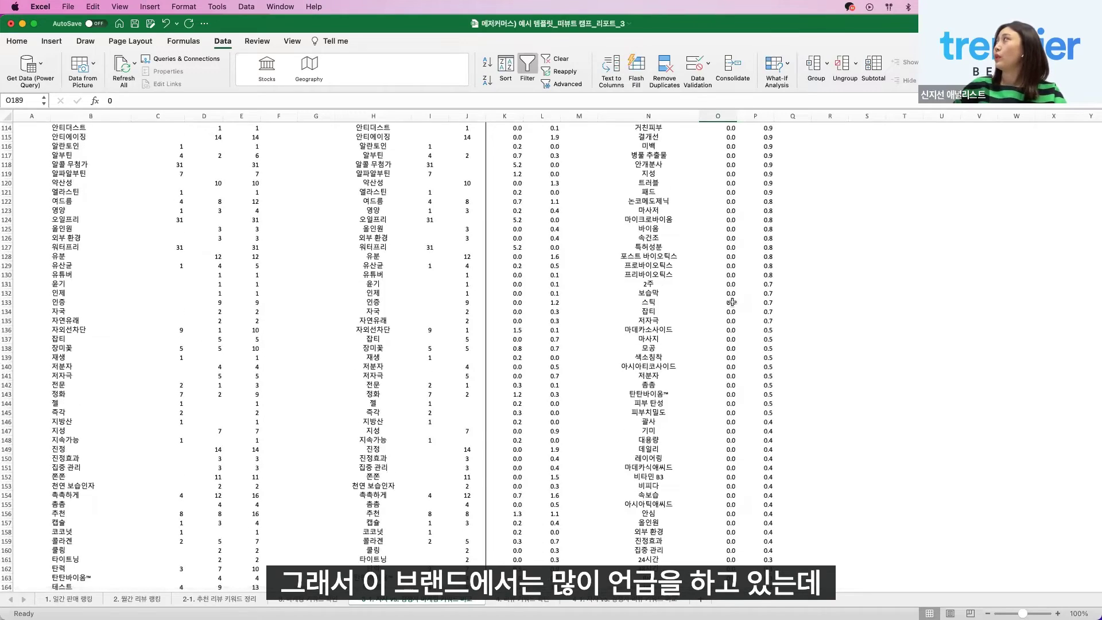
{"action": "scroll", "coordinate": [732, 301], "scroll_direction": "up", "scroll_amount": 13}
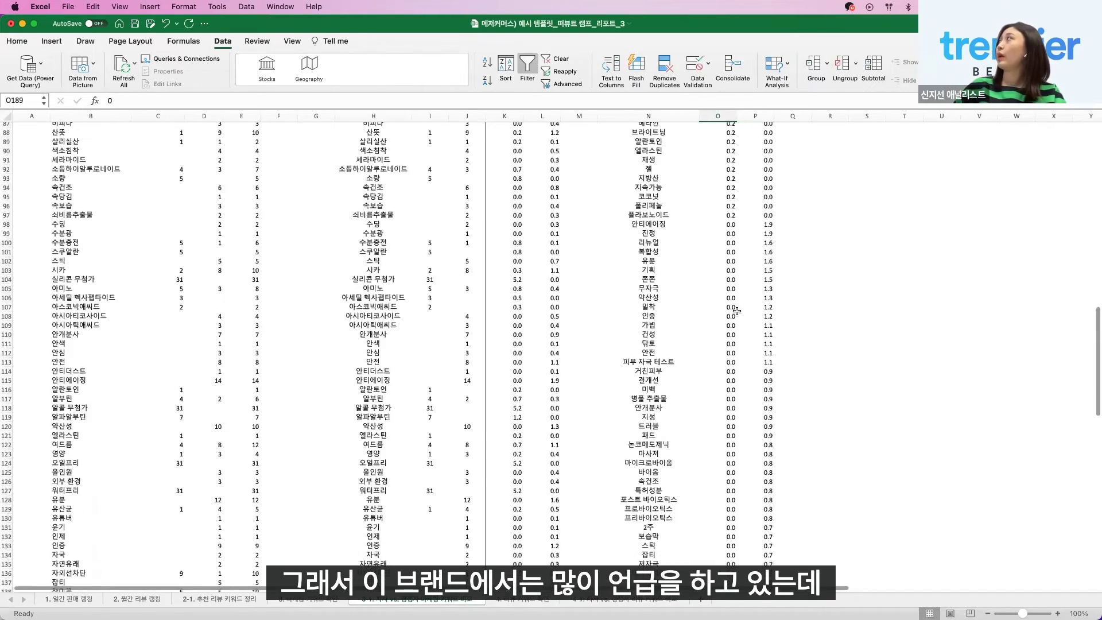
{"action": "scroll", "coordinate": [740, 333], "scroll_direction": "up", "scroll_amount": 4}
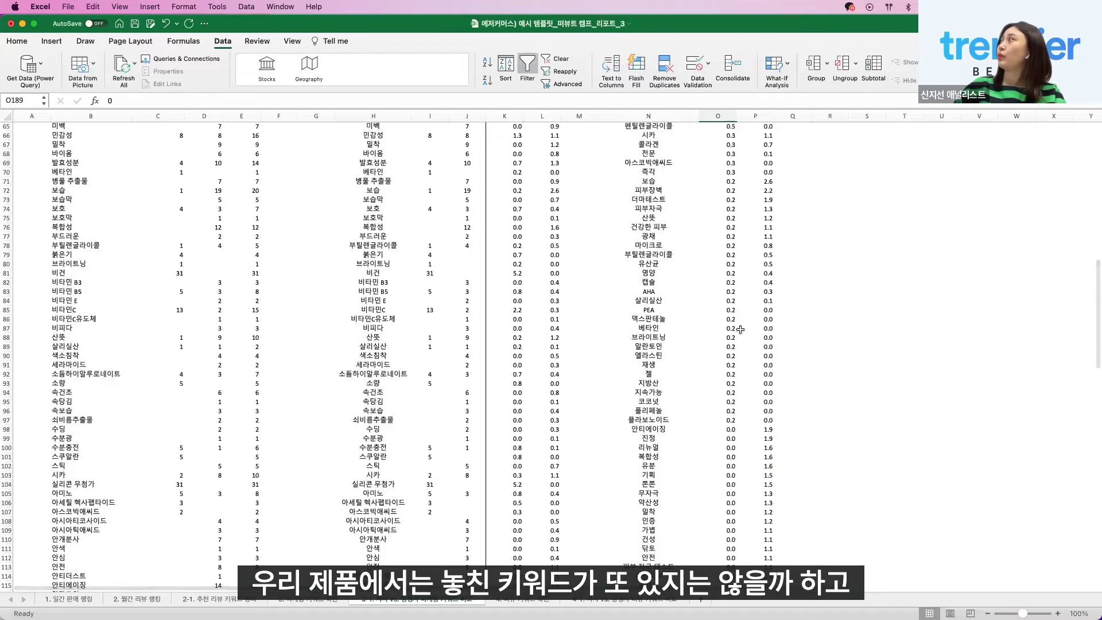
{"action": "scroll", "coordinate": [735, 342], "scroll_direction": "up", "scroll_amount": 12}
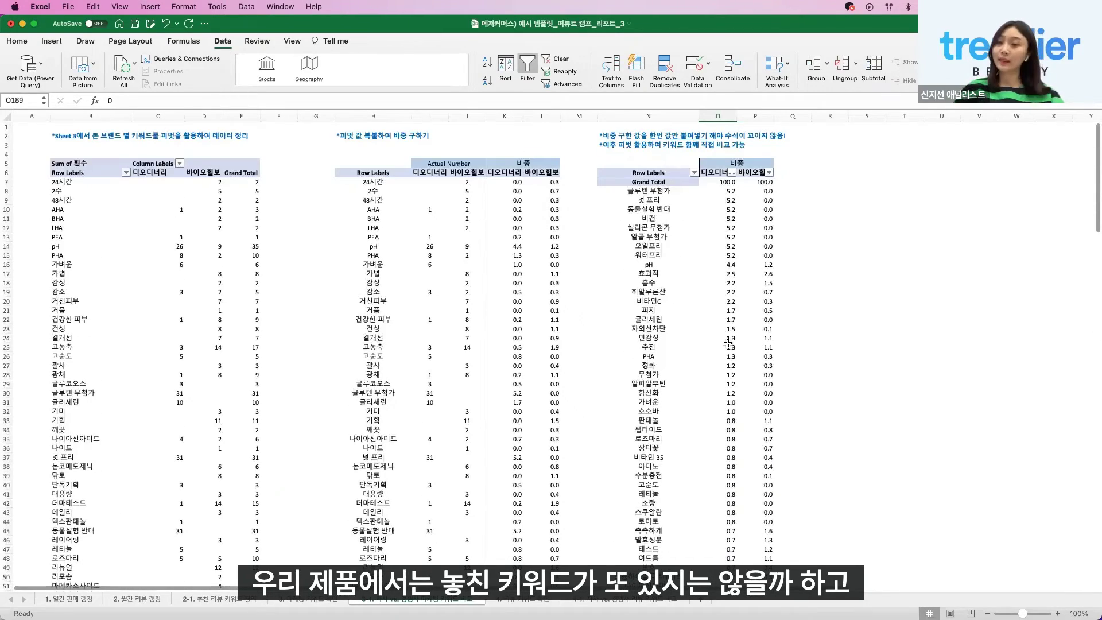
Check the 추천 and 판테놀 rows and the keywords around them in the comparison table.
{"action": "left_click", "coordinate": [666, 346]}
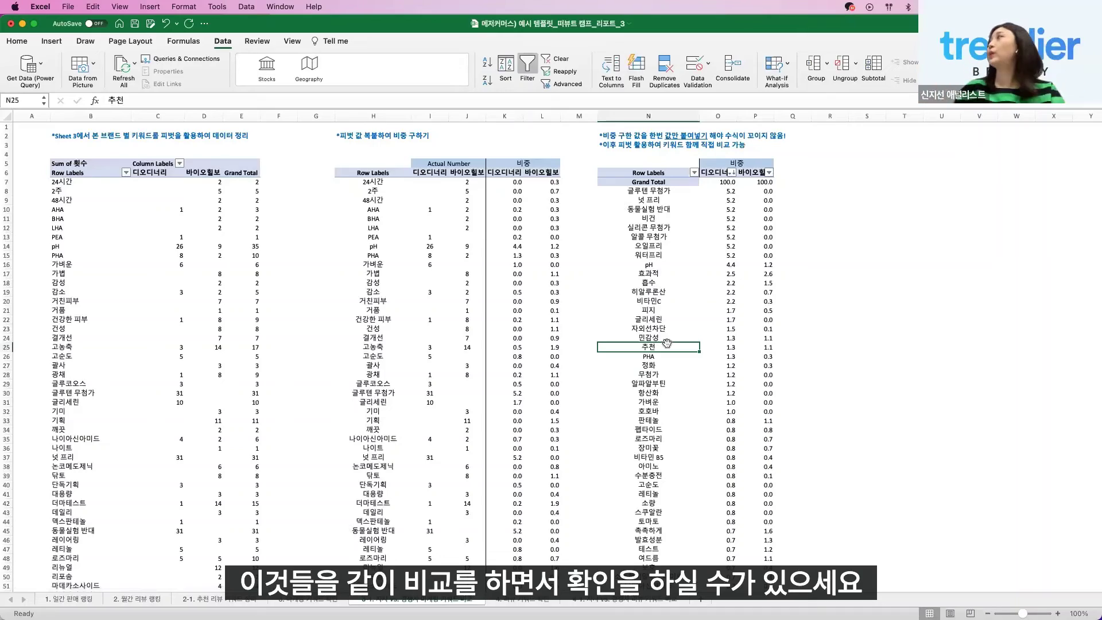
{"action": "left_click", "coordinate": [646, 420]}
{"action": "scroll", "coordinate": [642, 415], "scroll_direction": "down", "scroll_amount": 2}
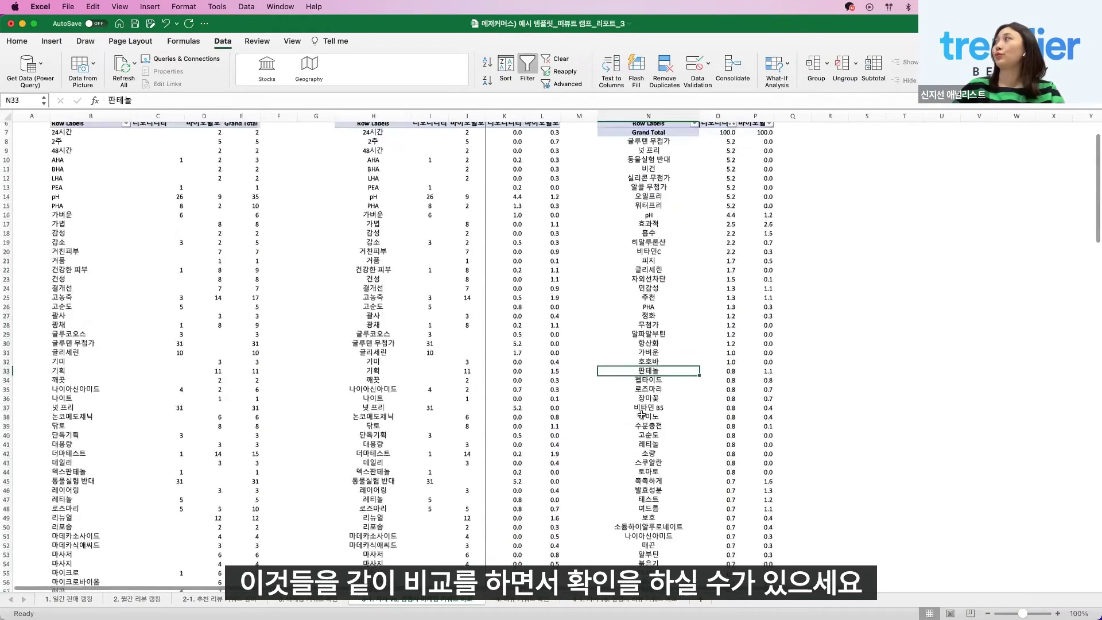
{"action": "scroll", "coordinate": [641, 414], "scroll_direction": "up", "scroll_amount": 2}
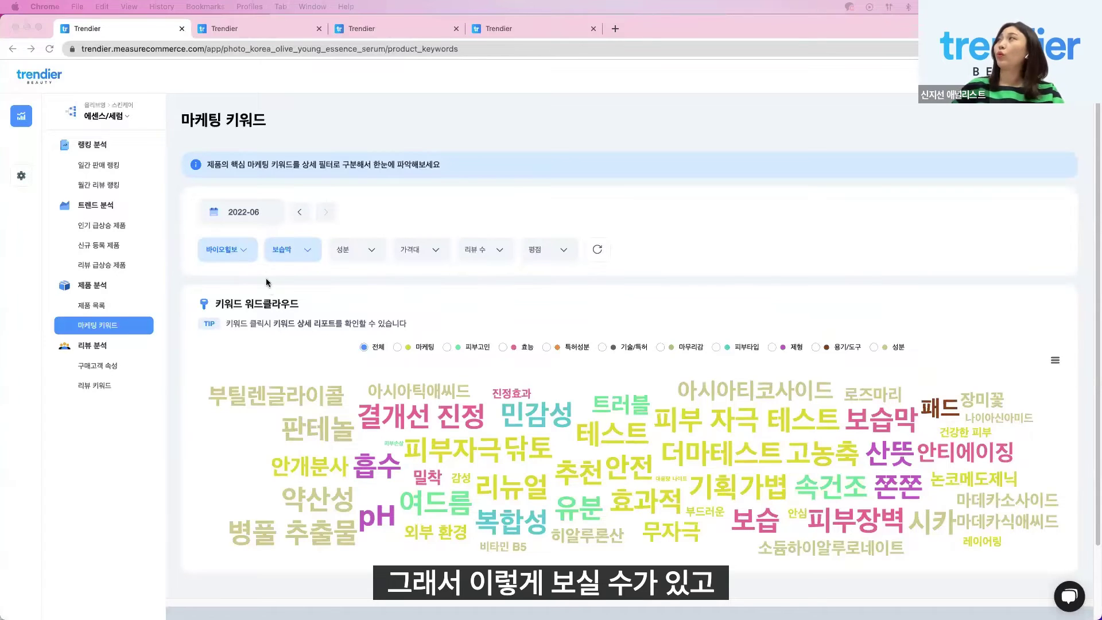
Switch to Trendier in Chrome, open the 제품 목록 page and filter it by the brand 바이오힐보.
{"action": "left_click", "coordinate": [151, 307]}
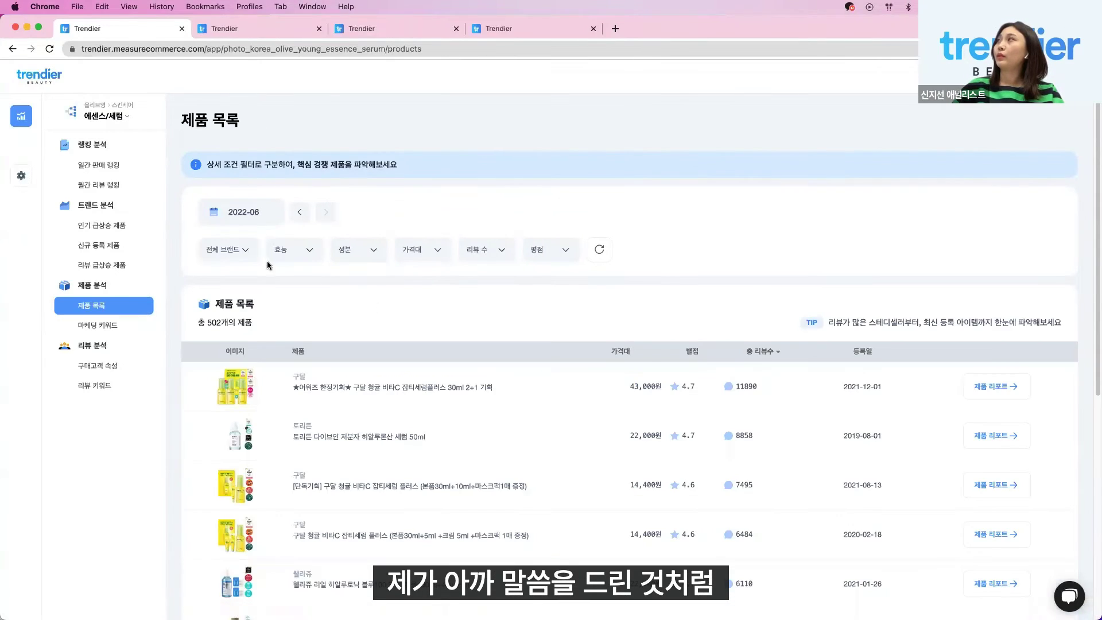
{"action": "left_click", "coordinate": [238, 250]}
{"action": "left_click", "coordinate": [220, 309]}
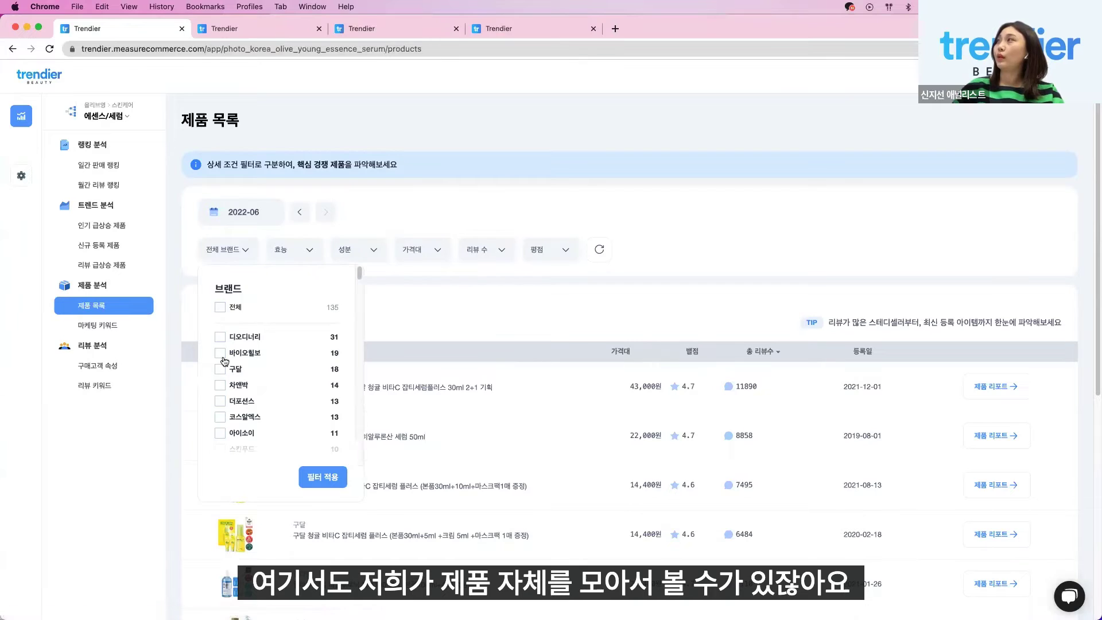
{"action": "left_click", "coordinate": [220, 353]}
{"action": "left_click", "coordinate": [322, 477]}
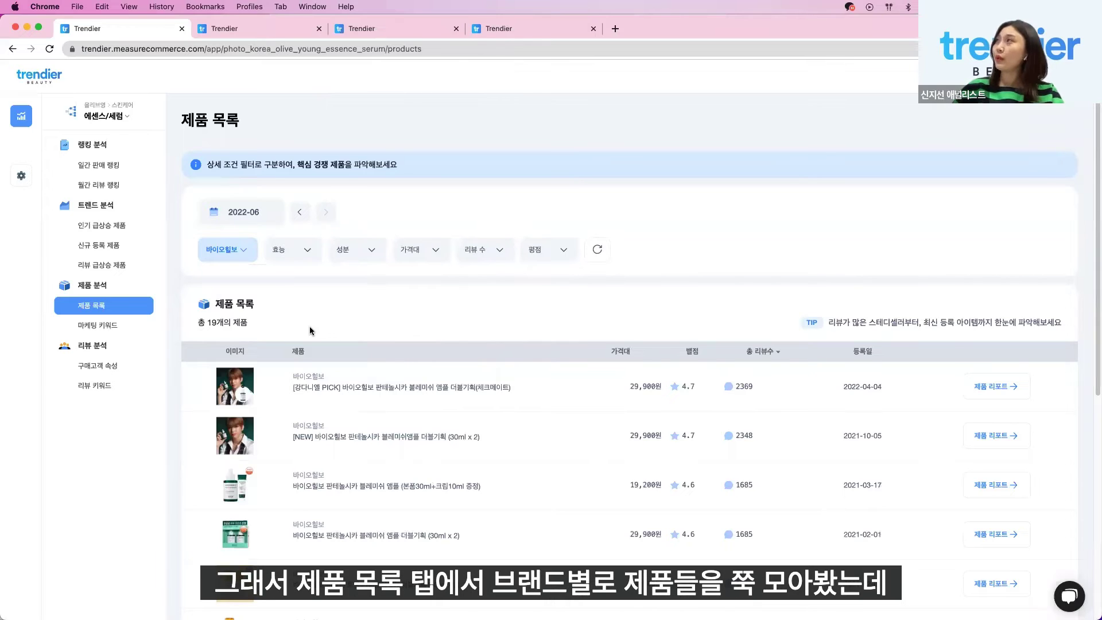
Look through the filtered 바이오힐보 product list, including prices, ratings and review numbers.
{"action": "left_click", "coordinate": [248, 249]}
{"action": "left_click", "coordinate": [592, 328]}
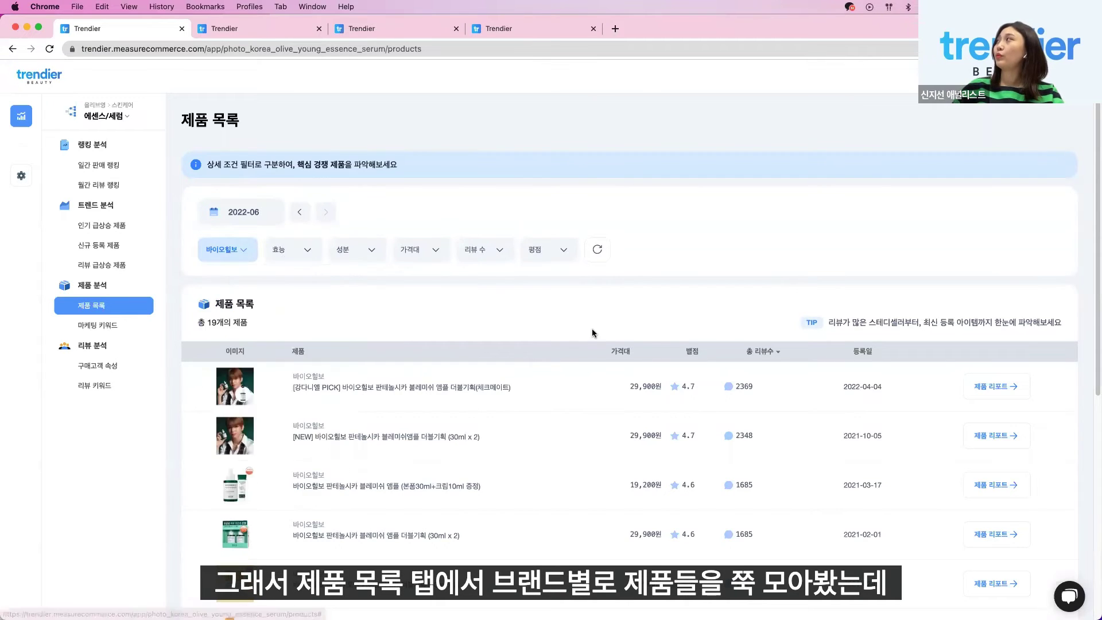
{"action": "scroll", "coordinate": [643, 339], "scroll_direction": "down", "scroll_amount": 5}
{"action": "scroll", "coordinate": [642, 338], "scroll_direction": "down", "scroll_amount": 3}
{"action": "scroll", "coordinate": [640, 337], "scroll_direction": "up", "scroll_amount": 7}
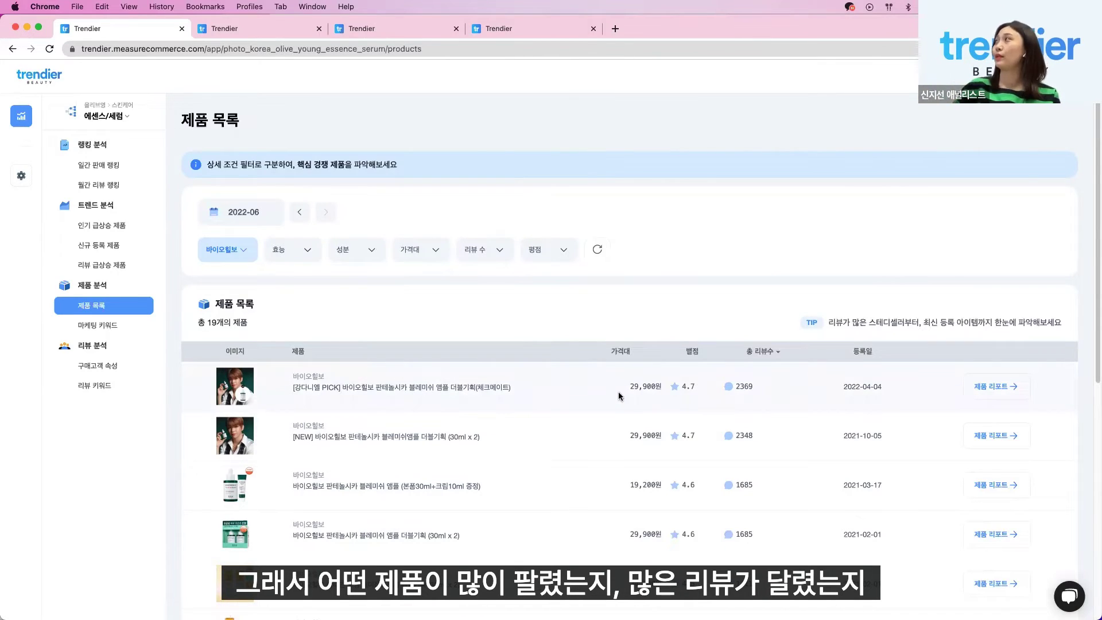
Open the product report of the first 바이오힐보 판테놀시카 앰플 and view its 리뷰 분석 and 상세 이미지 분석 sections.
{"action": "left_click", "coordinate": [988, 387]}
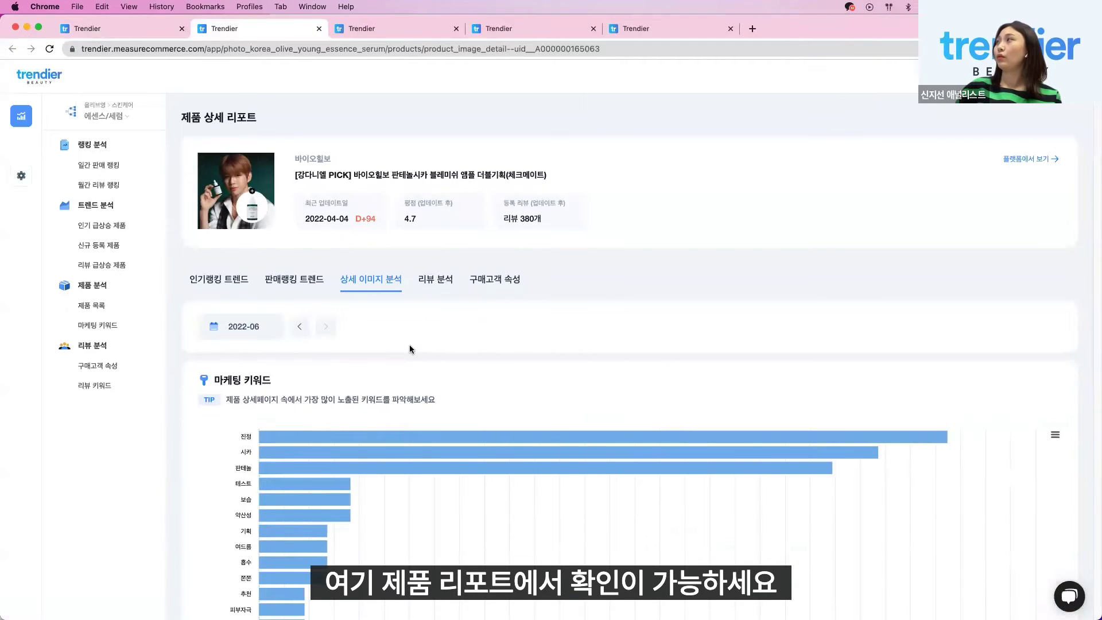
{"action": "scroll", "coordinate": [409, 345], "scroll_direction": "down", "scroll_amount": 10}
{"action": "scroll", "coordinate": [405, 445], "scroll_direction": "up", "scroll_amount": 10}
{"action": "left_click", "coordinate": [438, 284]}
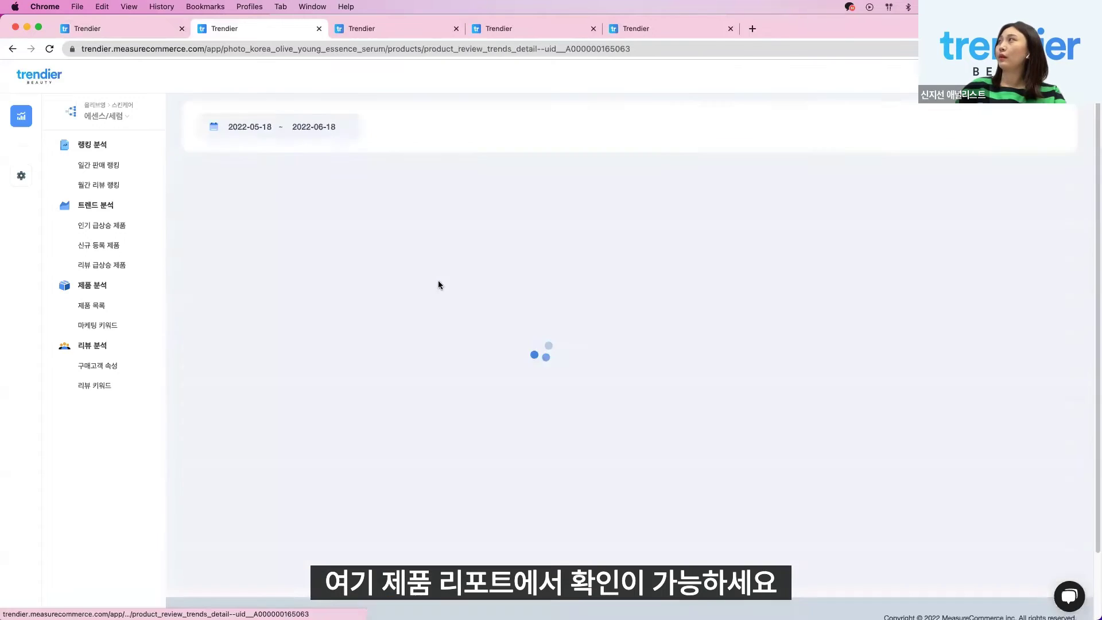
{"action": "left_click", "coordinate": [394, 282]}
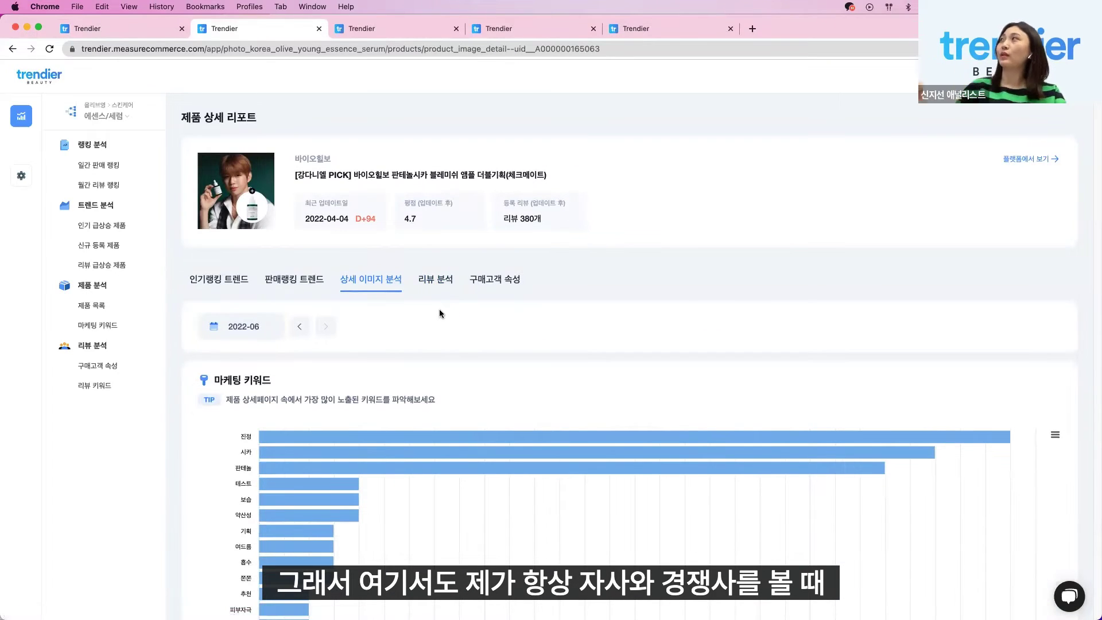
Examine the product's 마케팅 키워드 bar chart and inspect the 보습 keyword.
{"action": "mouse_move", "coordinate": [365, 444]}
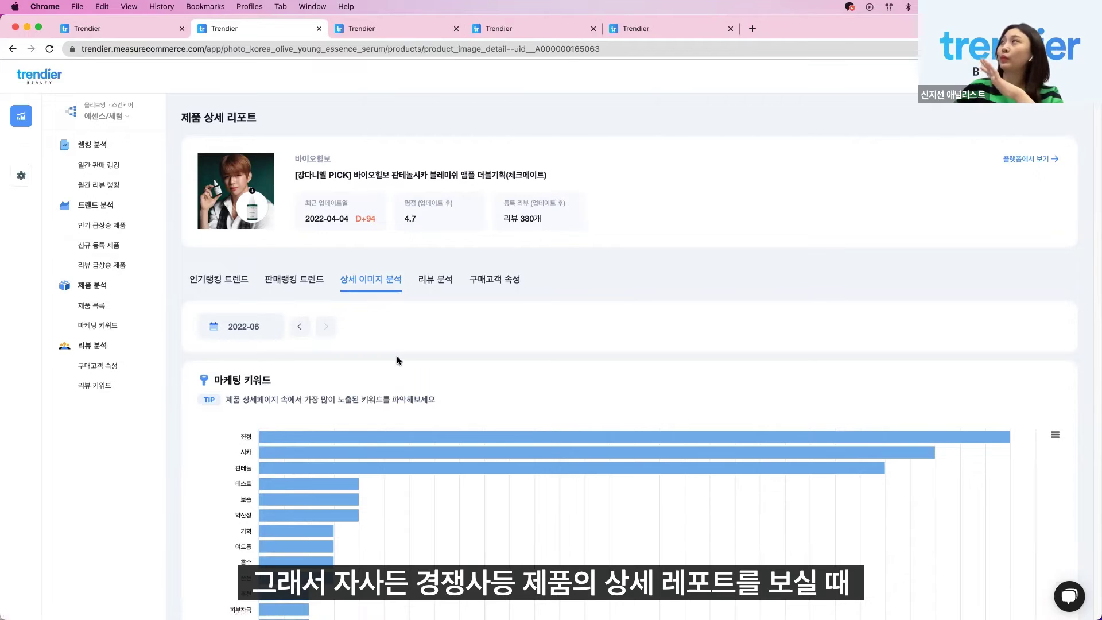
{"action": "scroll", "coordinate": [397, 357], "scroll_direction": "down", "scroll_amount": 3}
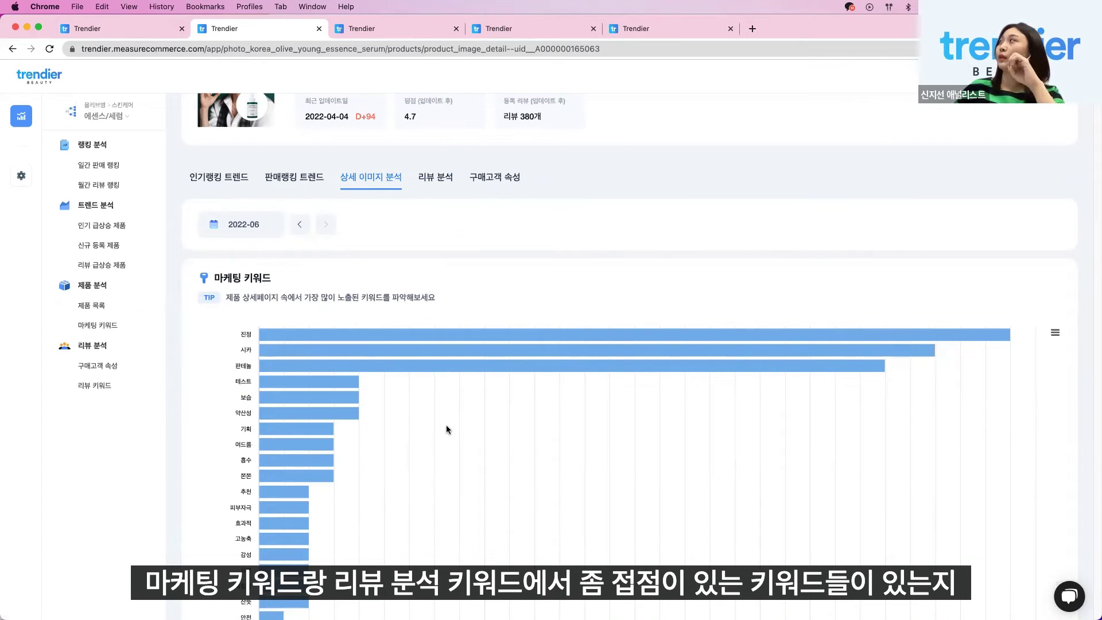
{"action": "scroll", "coordinate": [447, 426], "scroll_direction": "down", "scroll_amount": 1}
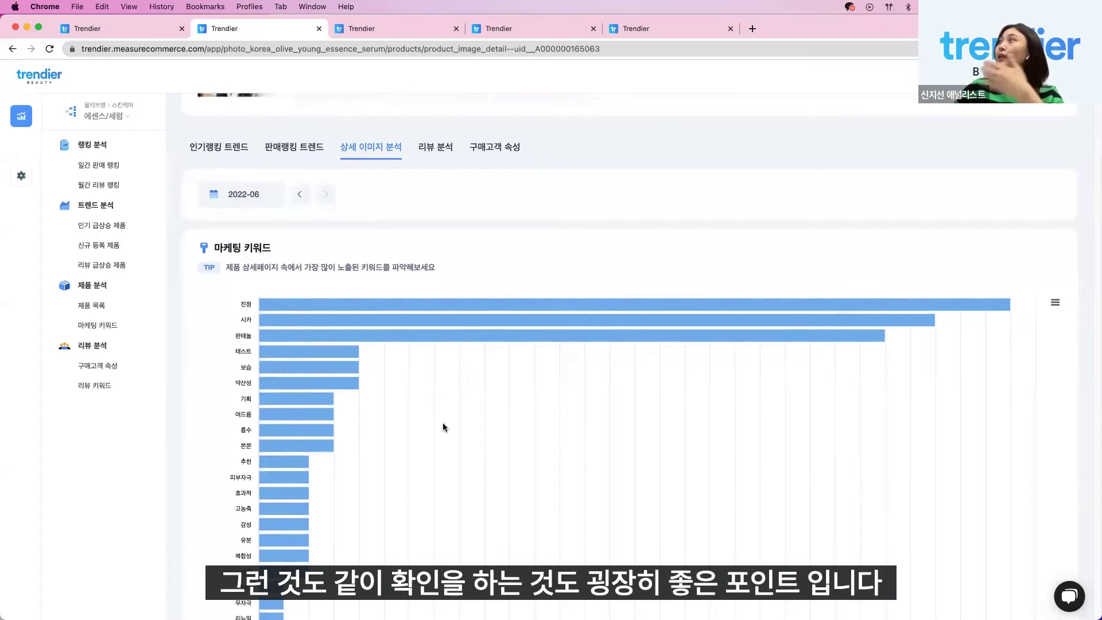
{"action": "scroll", "coordinate": [448, 425], "scroll_direction": "down", "scroll_amount": 1}
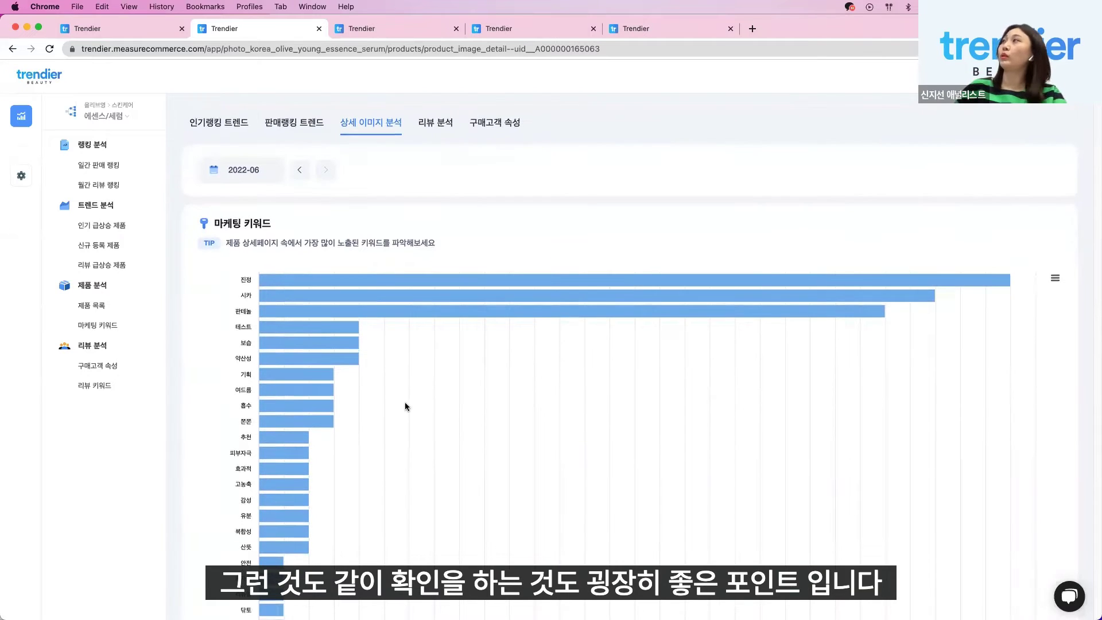
{"action": "mouse_move", "coordinate": [324, 348]}
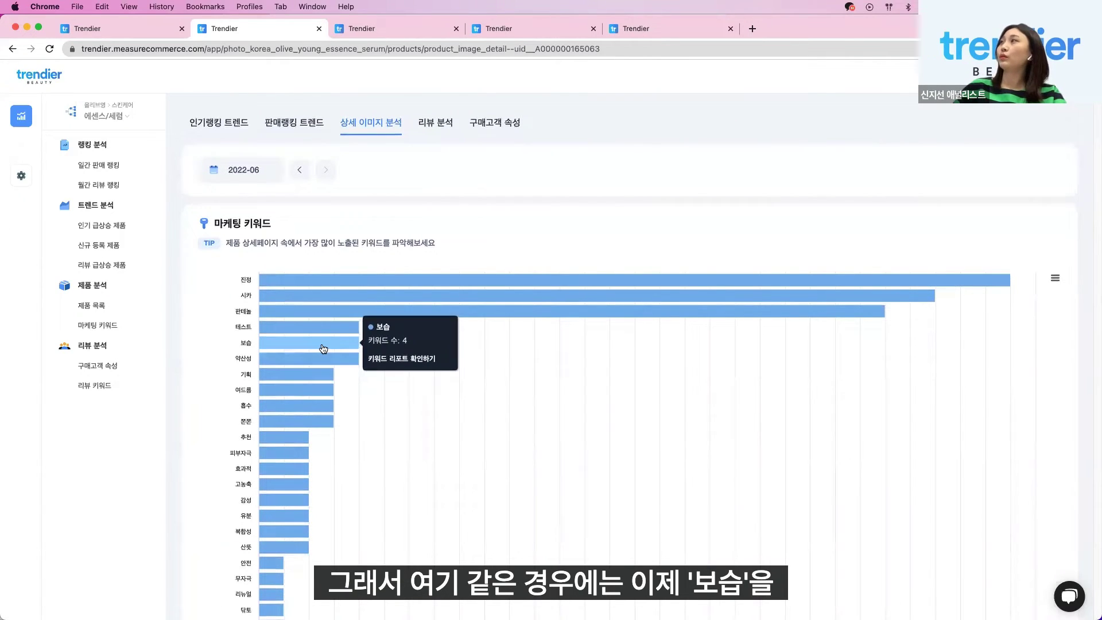
Compare the product's top 마케팅 키워드, such as 진정 and 보습, with the 리뷰 키워드 chart in its 리뷰 분석 section.
{"action": "mouse_move", "coordinate": [402, 279]}
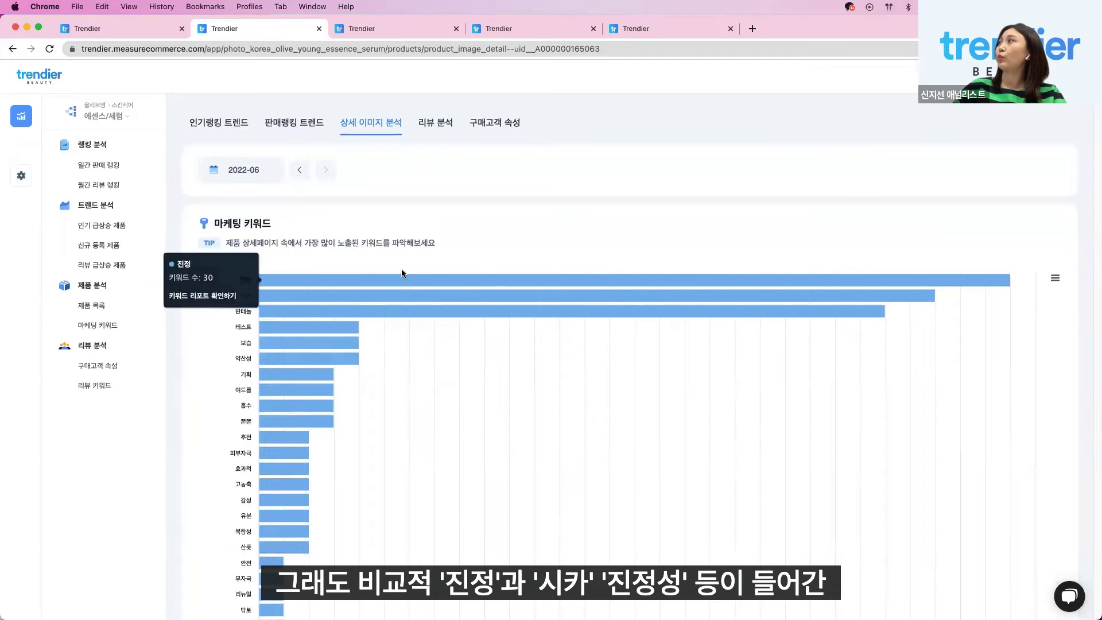
{"action": "mouse_move", "coordinate": [311, 320]}
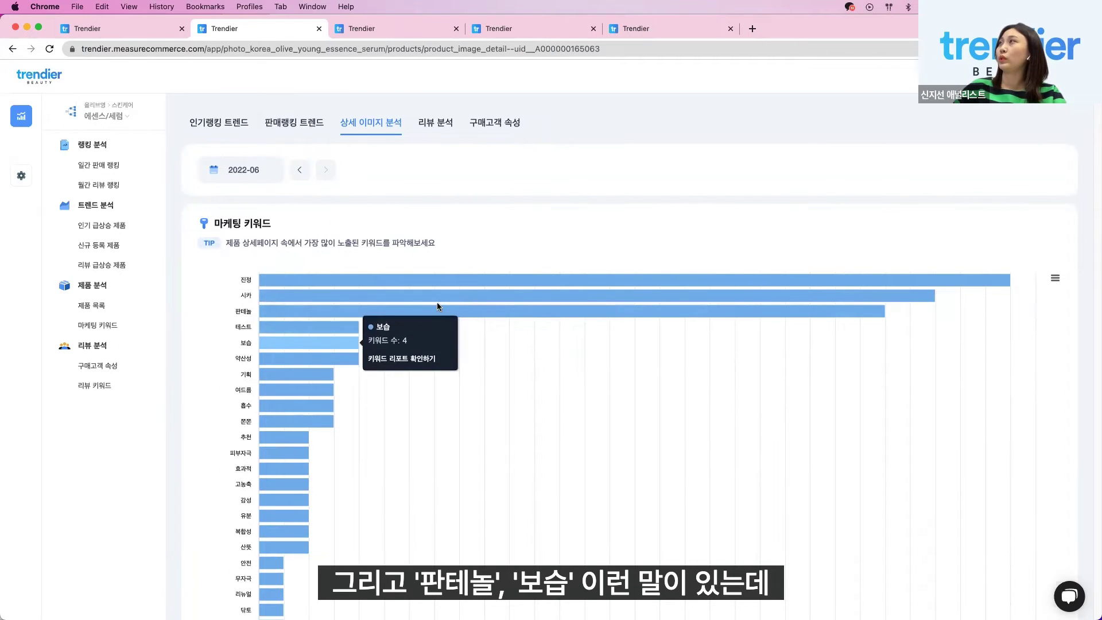
{"action": "scroll", "coordinate": [437, 303], "scroll_direction": "up", "scroll_amount": 2}
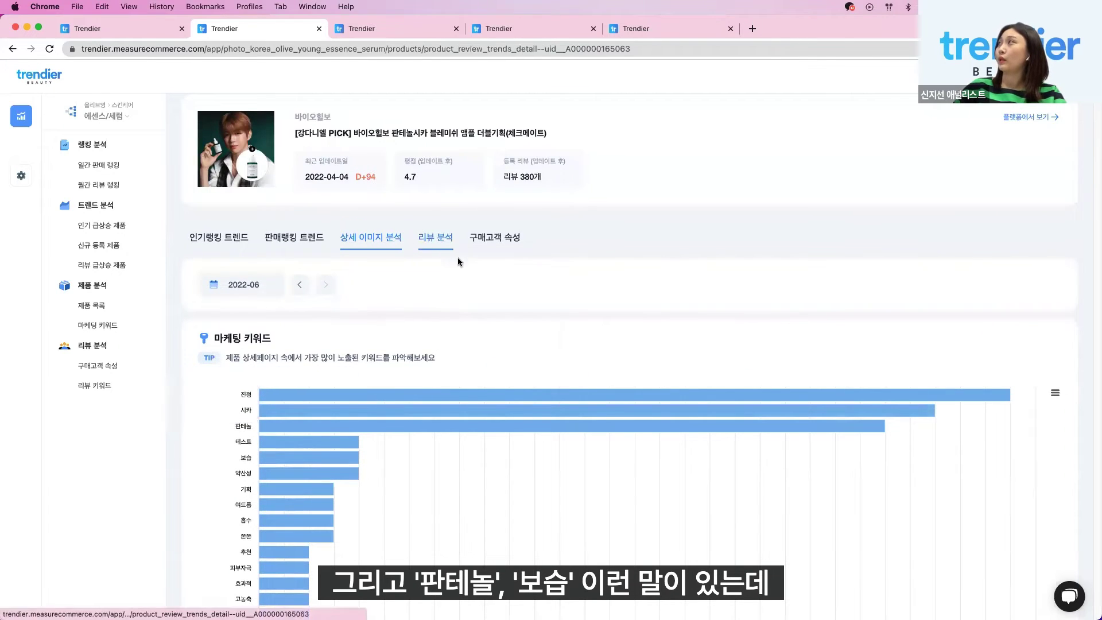
{"action": "left_click", "coordinate": [436, 239]}
{"action": "scroll", "coordinate": [480, 353], "scroll_direction": "down", "scroll_amount": 5}
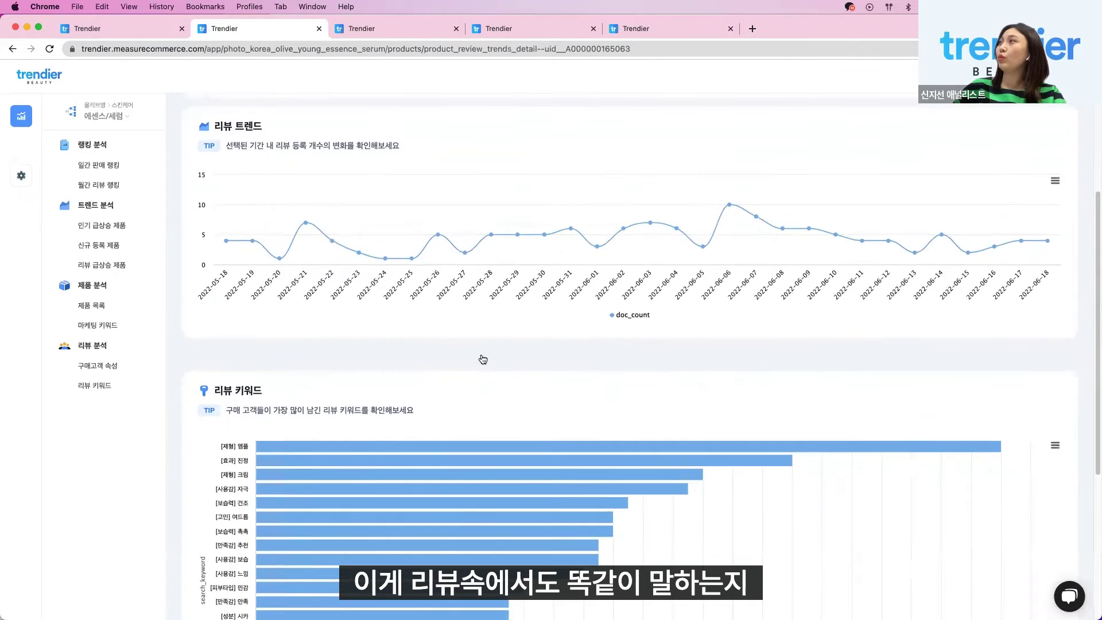
{"action": "scroll", "coordinate": [373, 236], "scroll_direction": "down", "scroll_amount": 4}
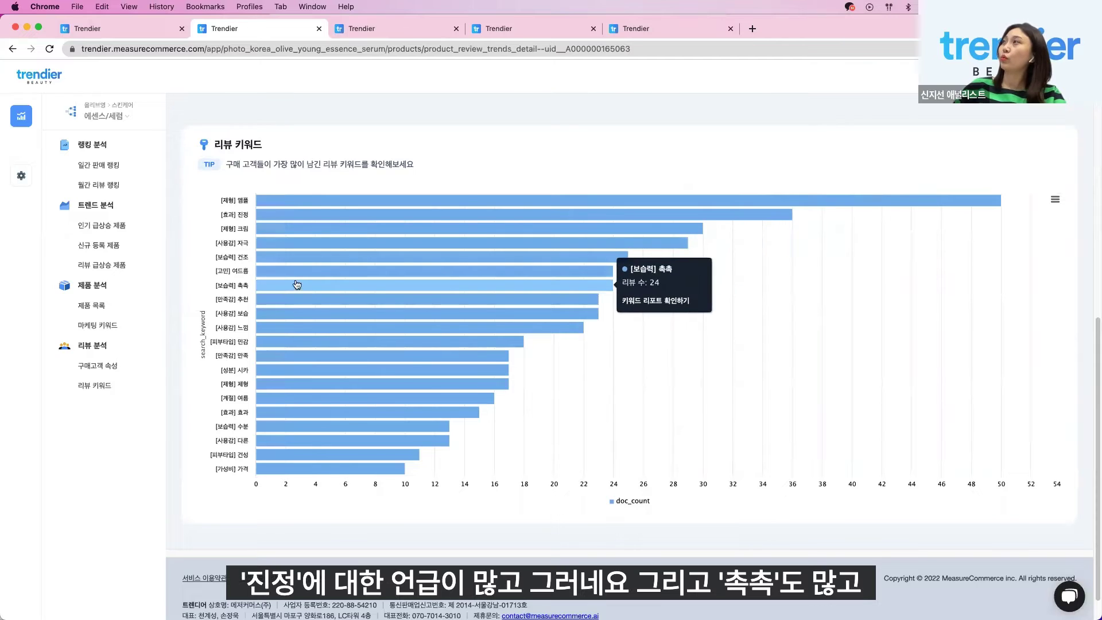
{"action": "scroll", "coordinate": [356, 241], "scroll_direction": "up", "scroll_amount": 10}
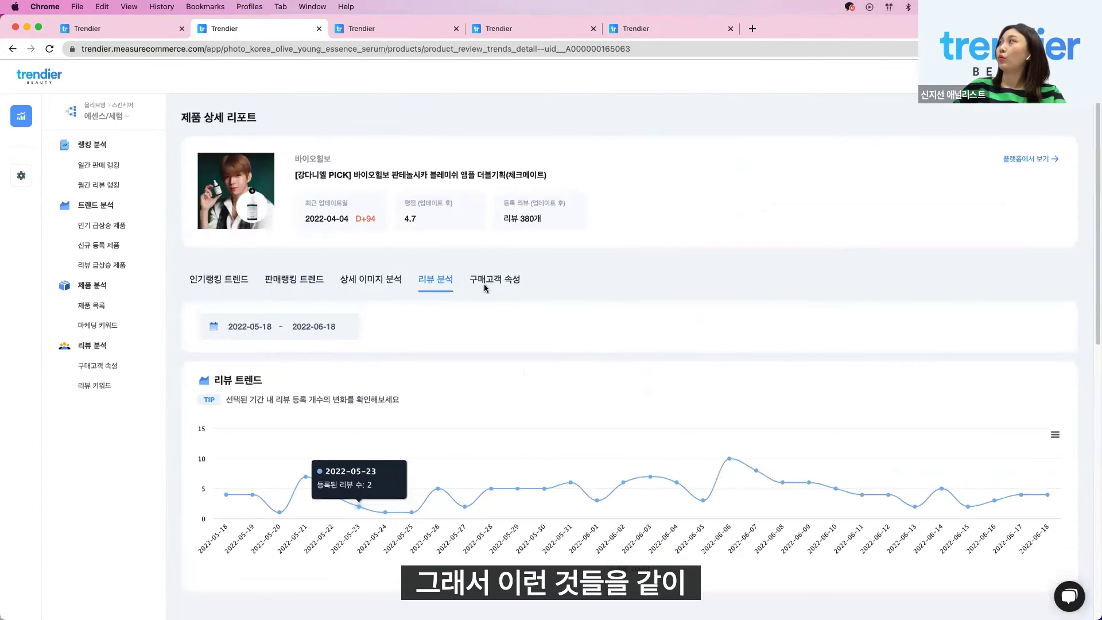
Return to the product's 상세 이미지 분석 section and open the keyword report for 진정 from the 마케팅 키워드 chart.
{"action": "left_click", "coordinate": [383, 285]}
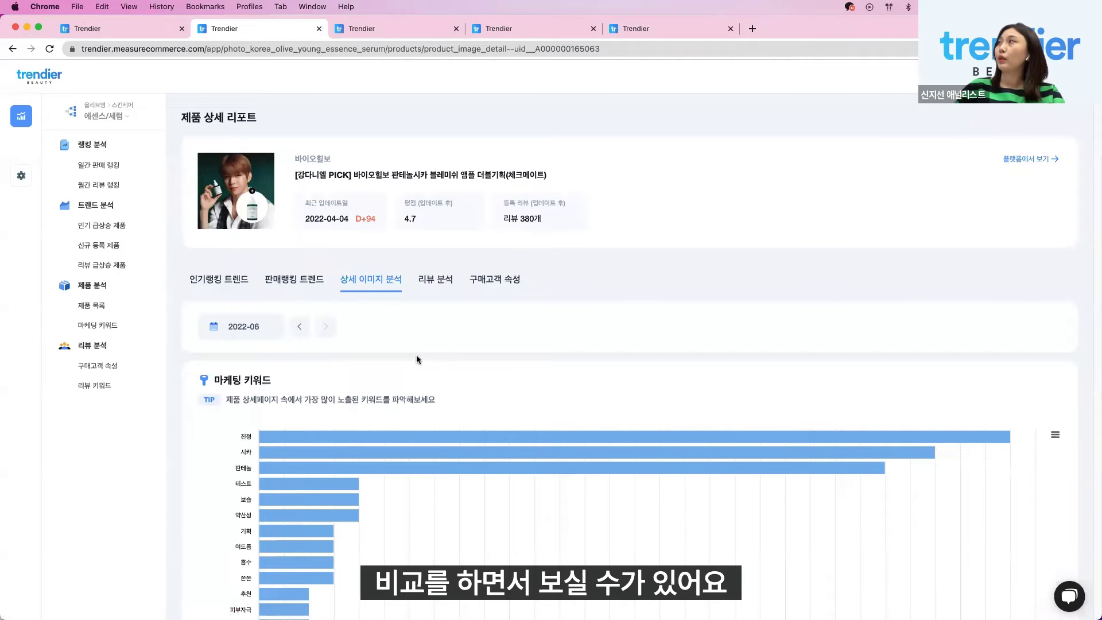
{"action": "scroll", "coordinate": [416, 359], "scroll_direction": "down", "scroll_amount": 4}
{"action": "scroll", "coordinate": [425, 382], "scroll_direction": "up", "scroll_amount": 2}
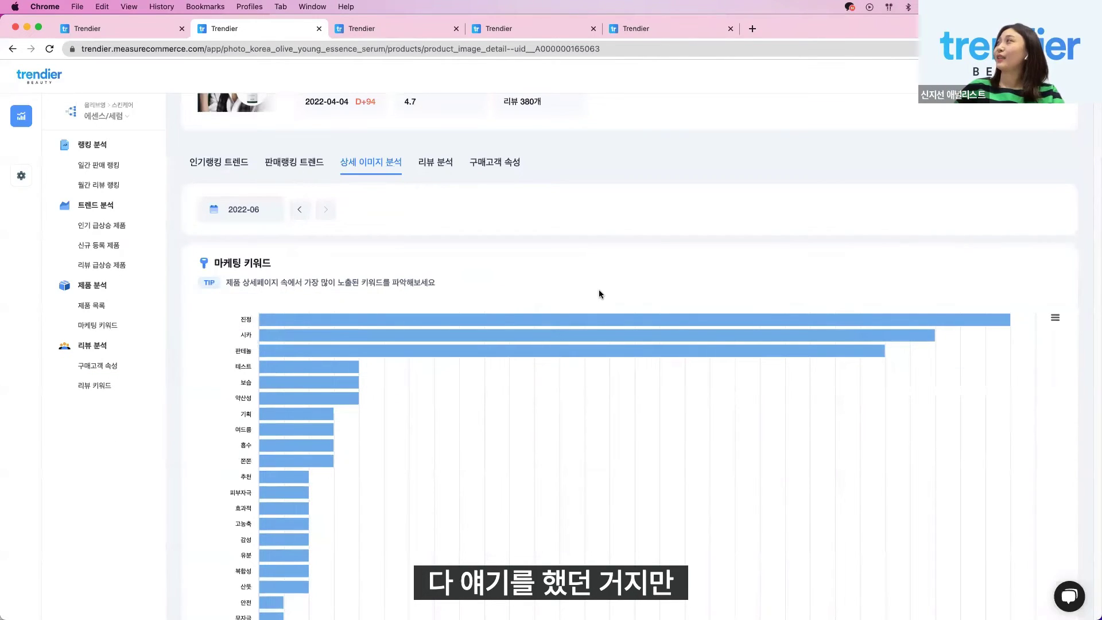
{"action": "mouse_move", "coordinate": [518, 325]}
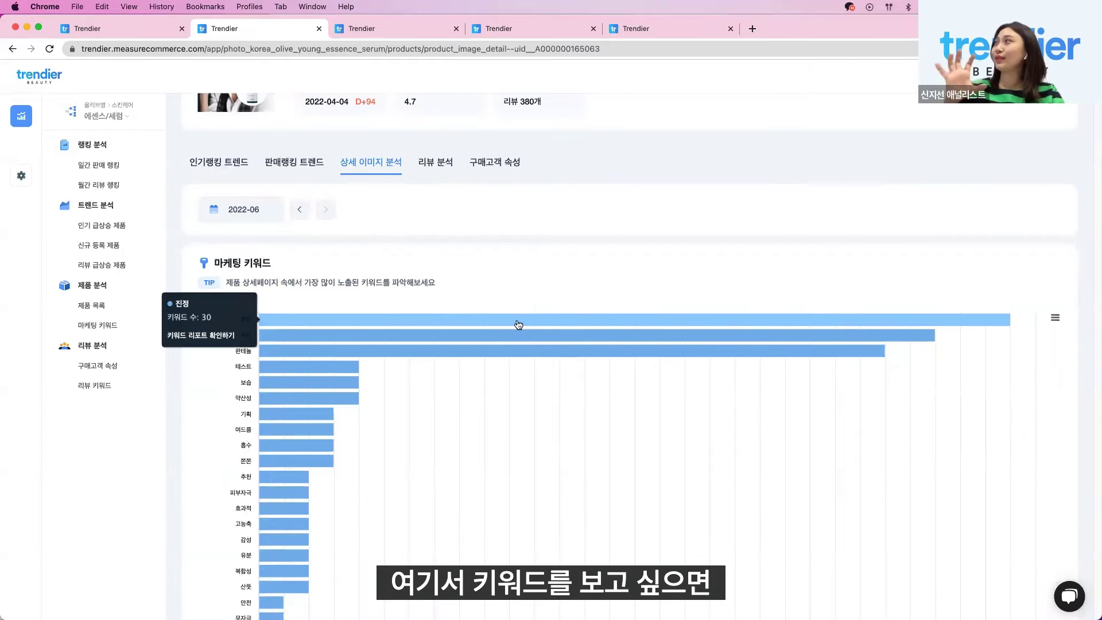
{"action": "left_click", "coordinate": [513, 321]}
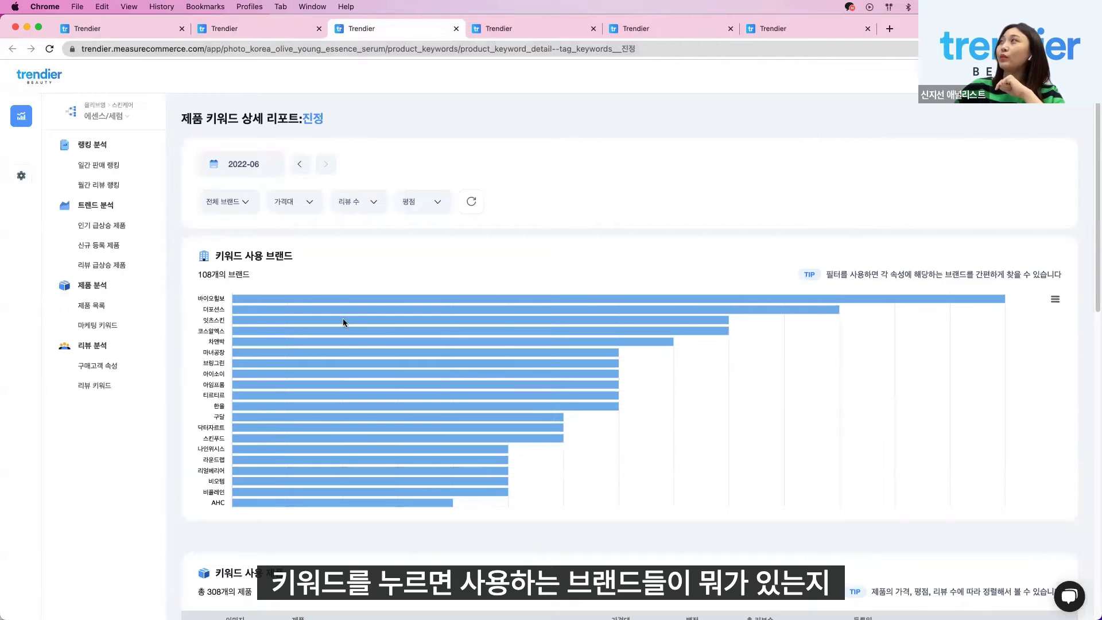
Examine which brands and products use the 진정 keyword in the 키워드 사용 브랜드 chart and 키워드 사용 제품 list.
{"action": "mouse_move", "coordinate": [331, 297]}
{"action": "scroll", "coordinate": [571, 402], "scroll_direction": "down", "scroll_amount": 6}
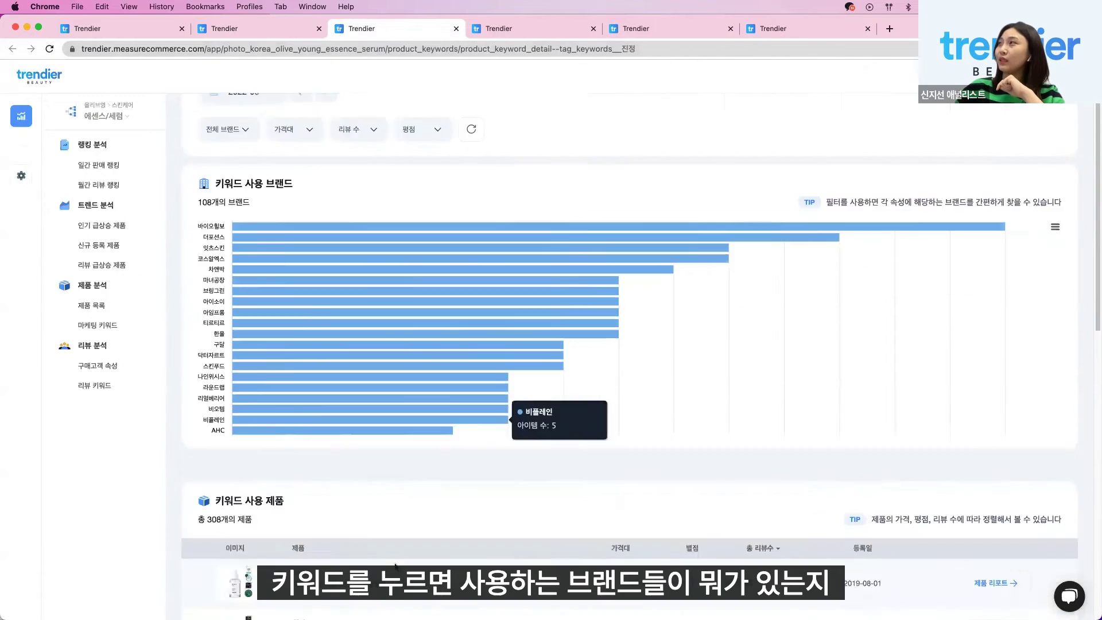
{"action": "scroll", "coordinate": [418, 479], "scroll_direction": "down", "scroll_amount": 4}
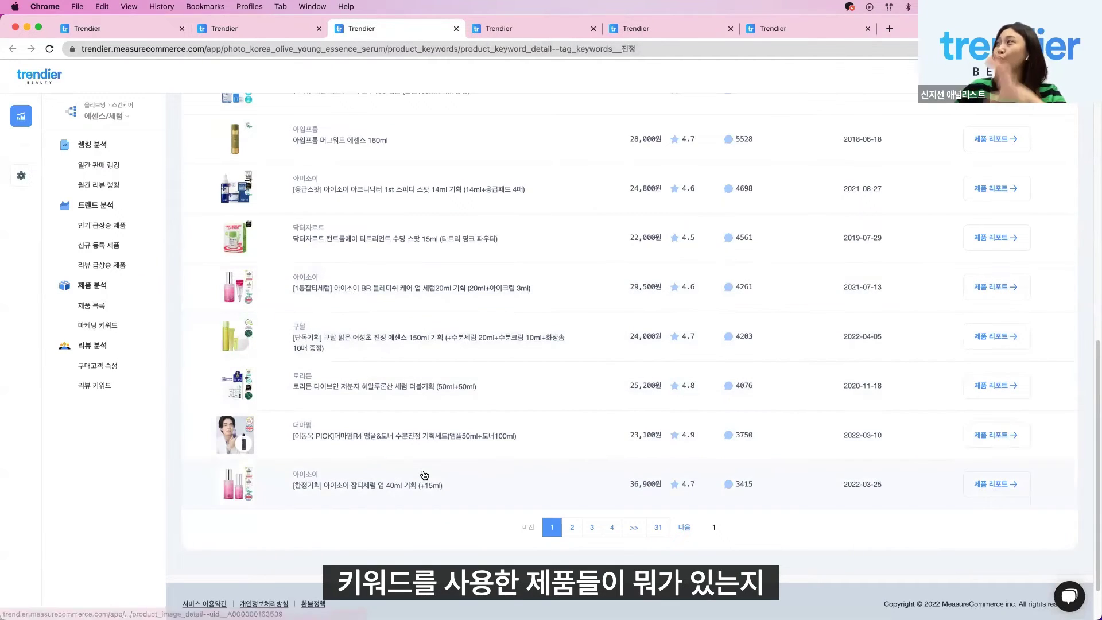
{"action": "scroll", "coordinate": [425, 477], "scroll_direction": "up", "scroll_amount": 8}
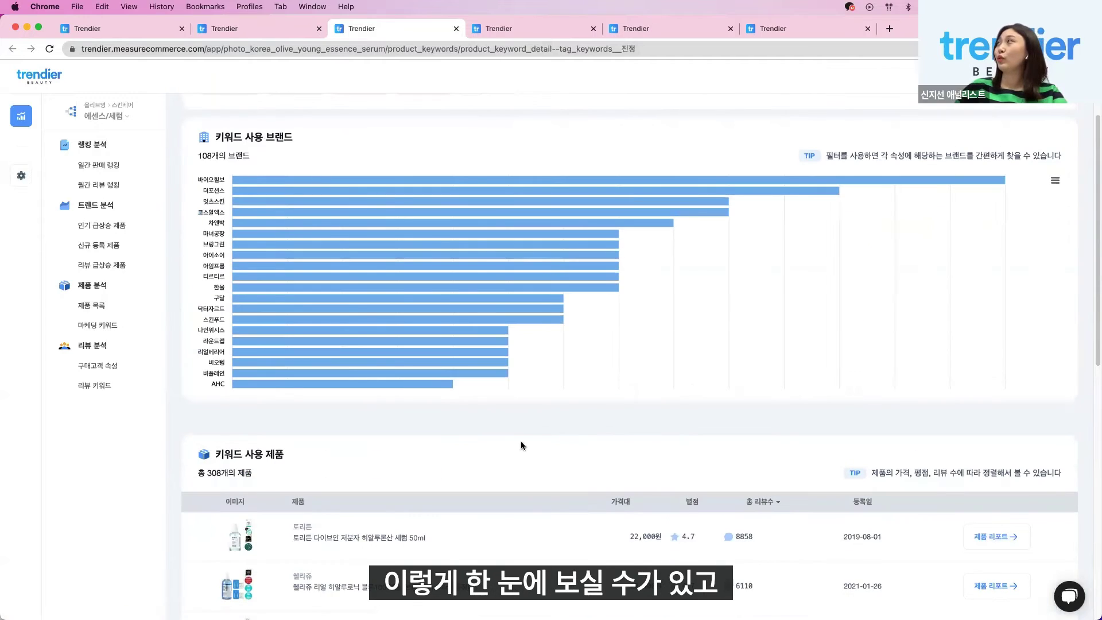
{"action": "scroll", "coordinate": [521, 441], "scroll_direction": "up", "scroll_amount": 3}
{"action": "mouse_move", "coordinate": [384, 298]}
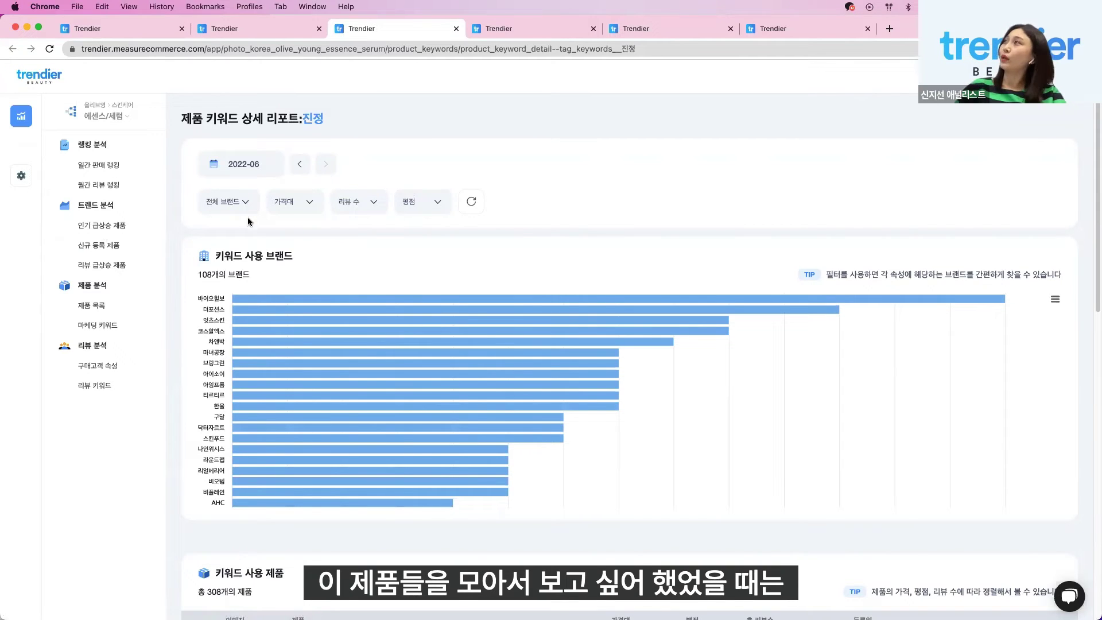
{"action": "scroll", "coordinate": [365, 294], "scroll_direction": "down", "scroll_amount": 3}
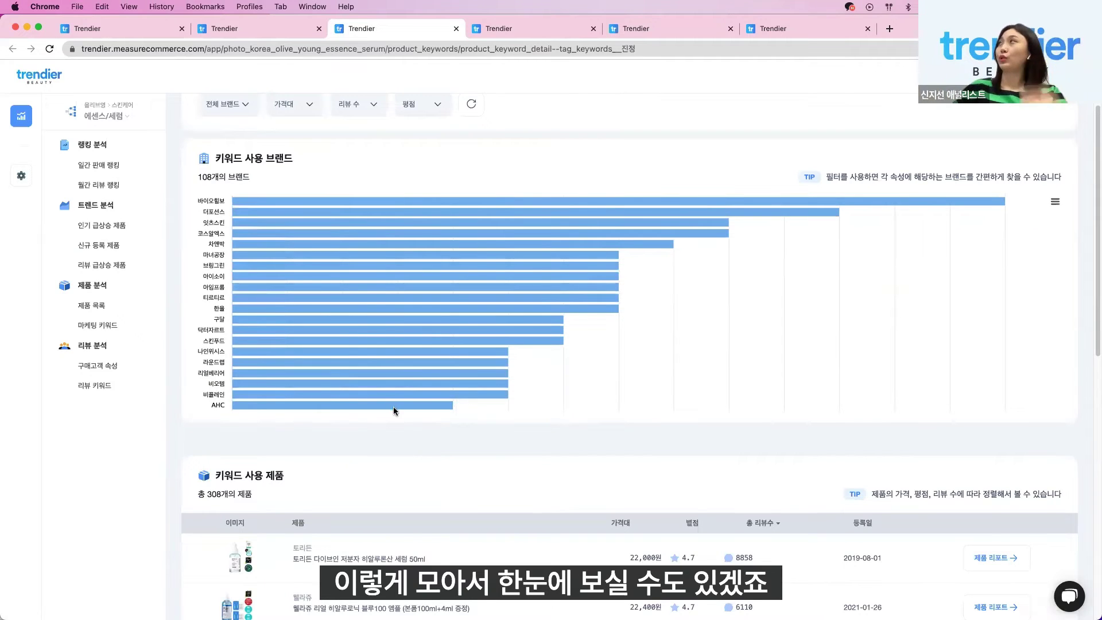
{"action": "scroll", "coordinate": [356, 384], "scroll_direction": "up", "scroll_amount": 3}
Filter the 진정 keyword report to the brand 바이오힐보 only and look through its matching products.
{"action": "left_click", "coordinate": [227, 198]}
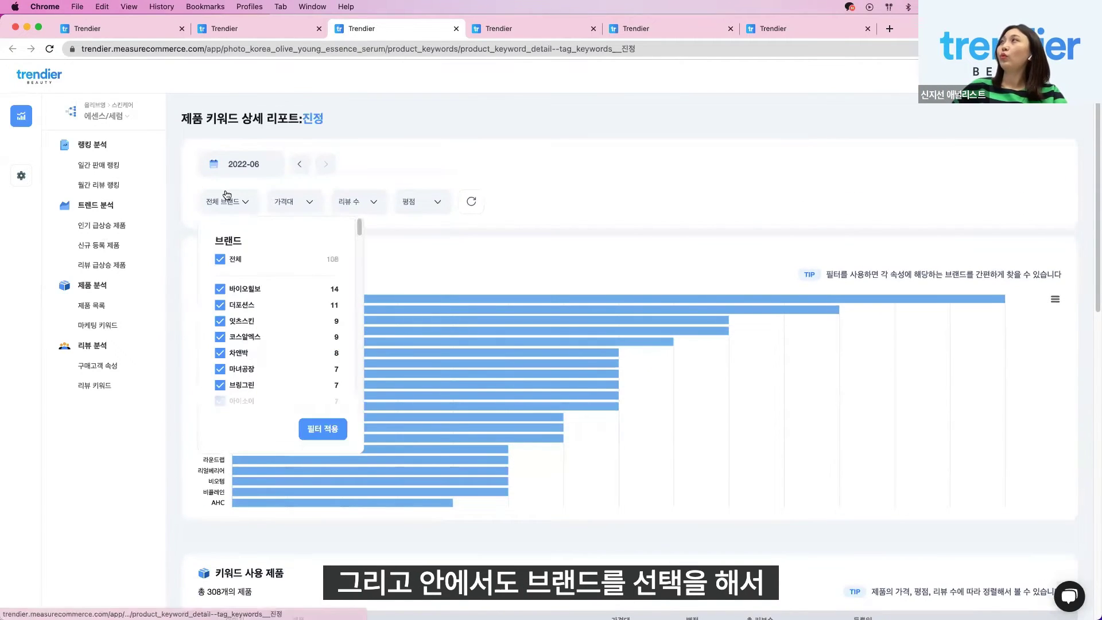
{"action": "left_click", "coordinate": [220, 290]}
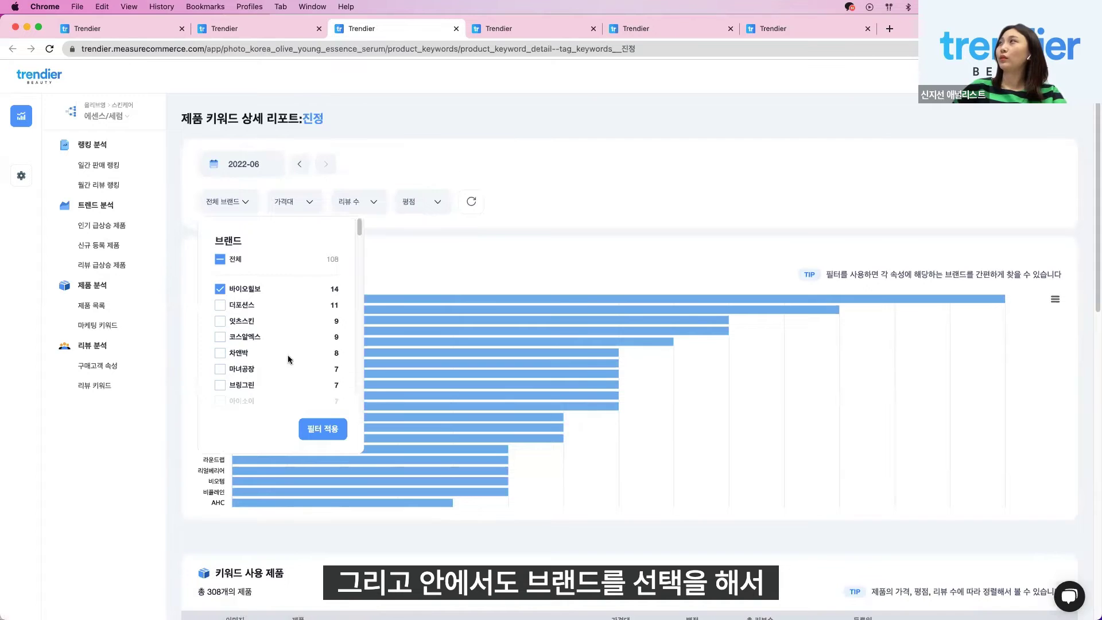
{"action": "left_click", "coordinate": [323, 429]}
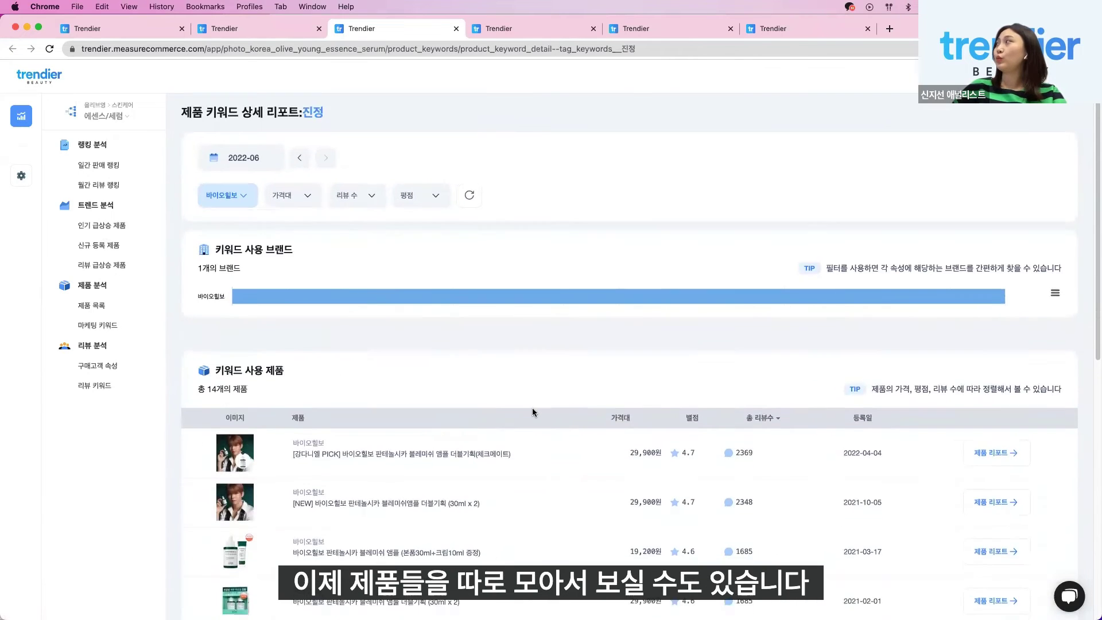
{"action": "scroll", "coordinate": [532, 407], "scroll_direction": "down", "scroll_amount": 10}
{"action": "scroll", "coordinate": [539, 405], "scroll_direction": "up", "scroll_amount": 10}
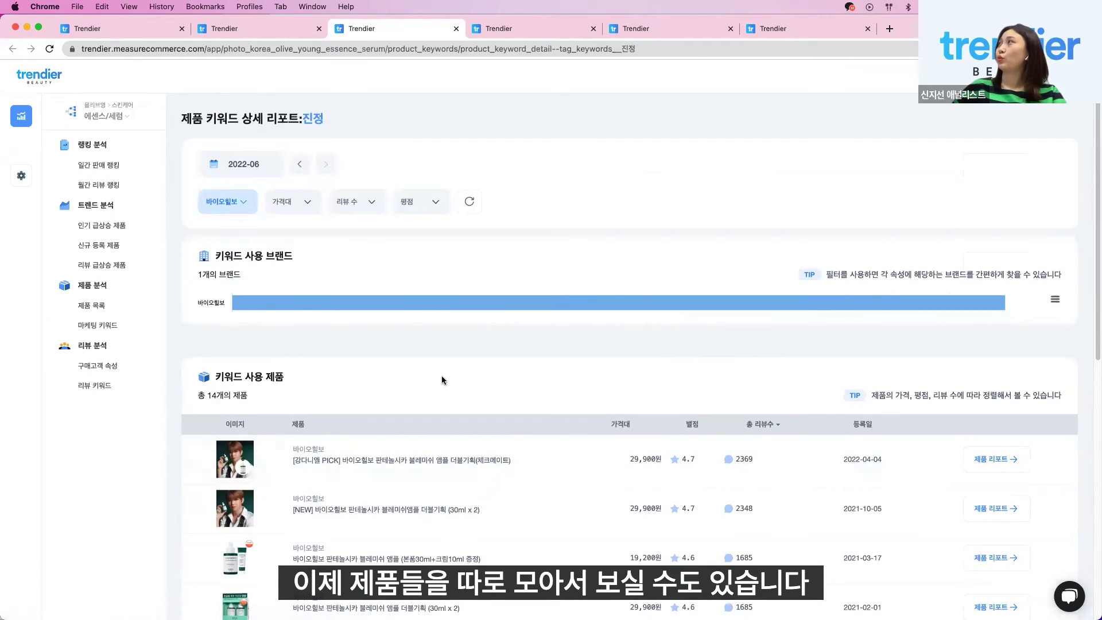
Close the unneeded report tabs and reopen the first 바이오힐보 product's report from 제품 목록 at its 인기랭킹 트렌드 section.
{"action": "left_click", "coordinate": [456, 28]}
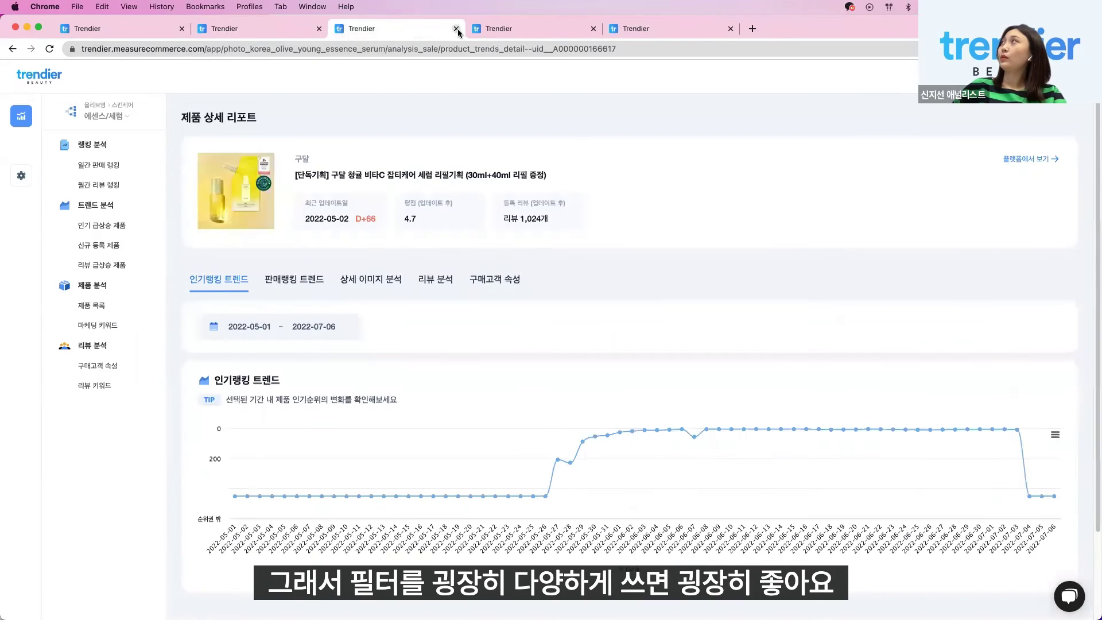
{"action": "left_click", "coordinate": [456, 29]}
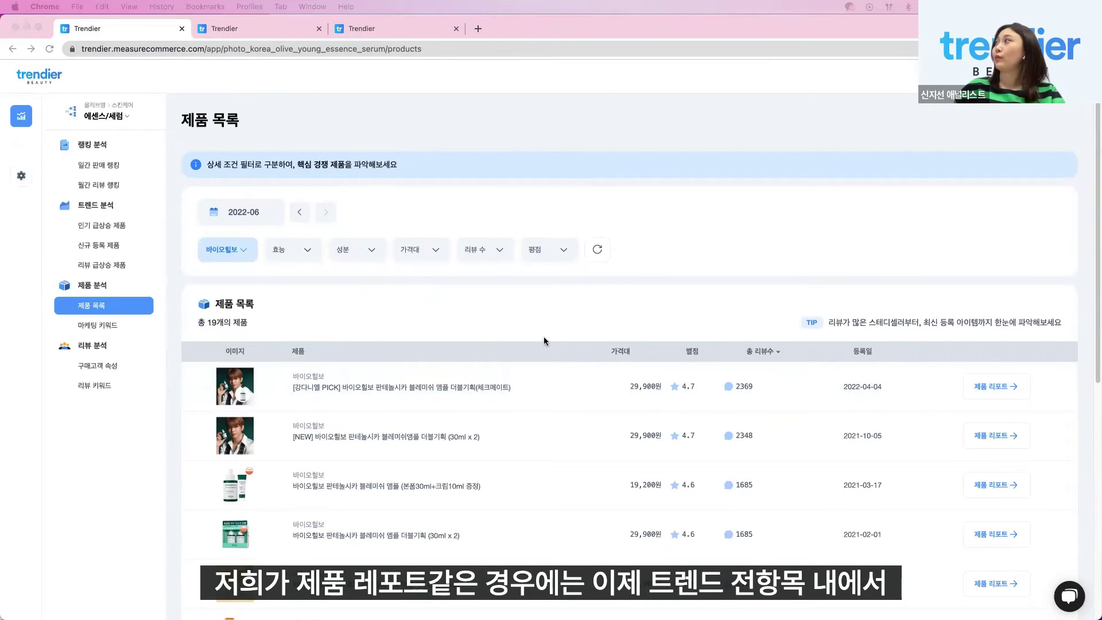
{"action": "left_click", "coordinate": [1001, 387]}
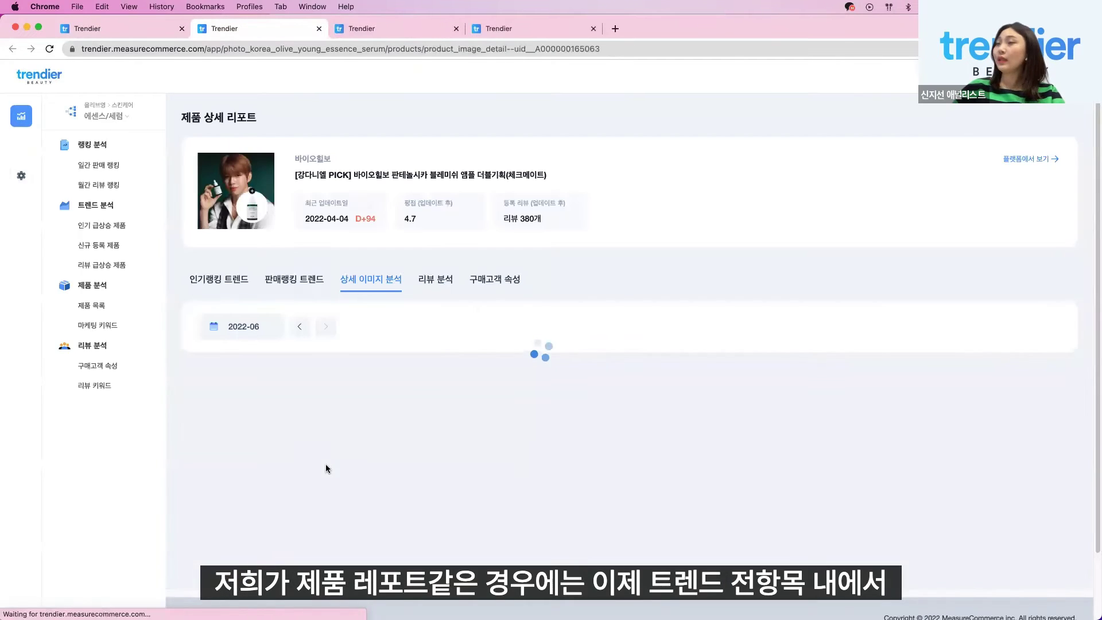
{"action": "mouse_move", "coordinate": [327, 470]}
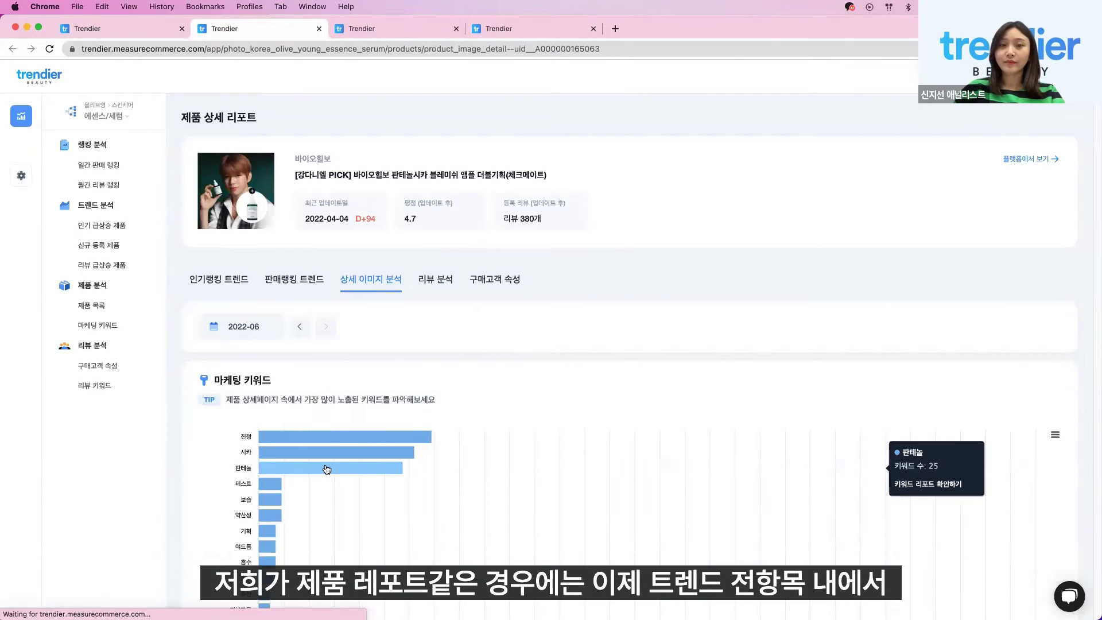
{"action": "left_click", "coordinate": [197, 277]}
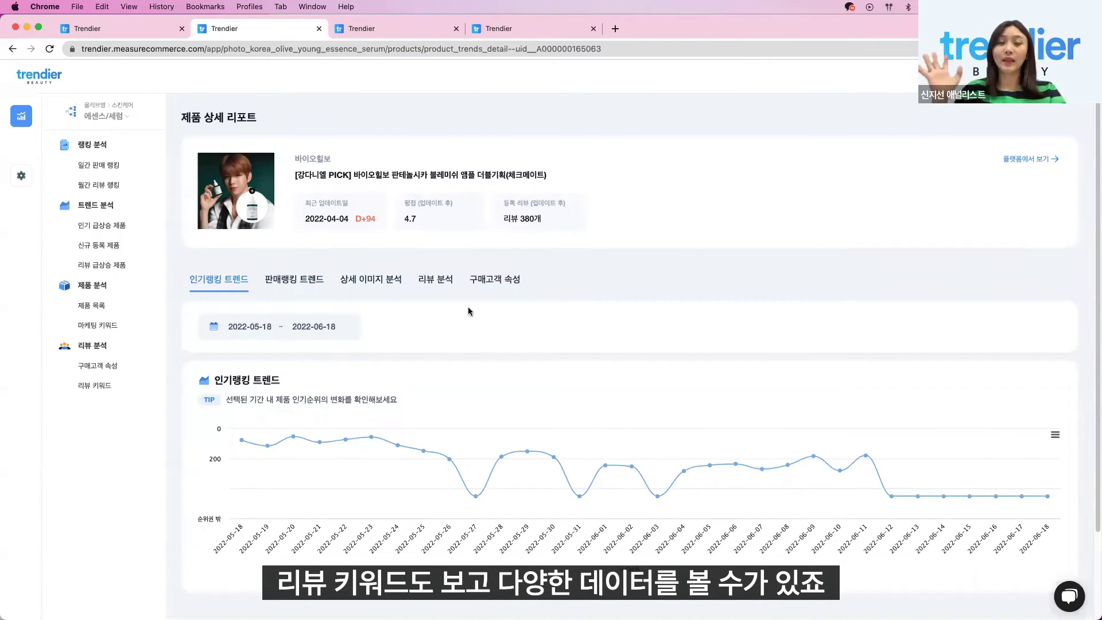
Open the product's 구매고객 속성 section and set its date range to 2022-04-01 through 2022-06-30.
{"action": "left_click", "coordinate": [519, 288]}
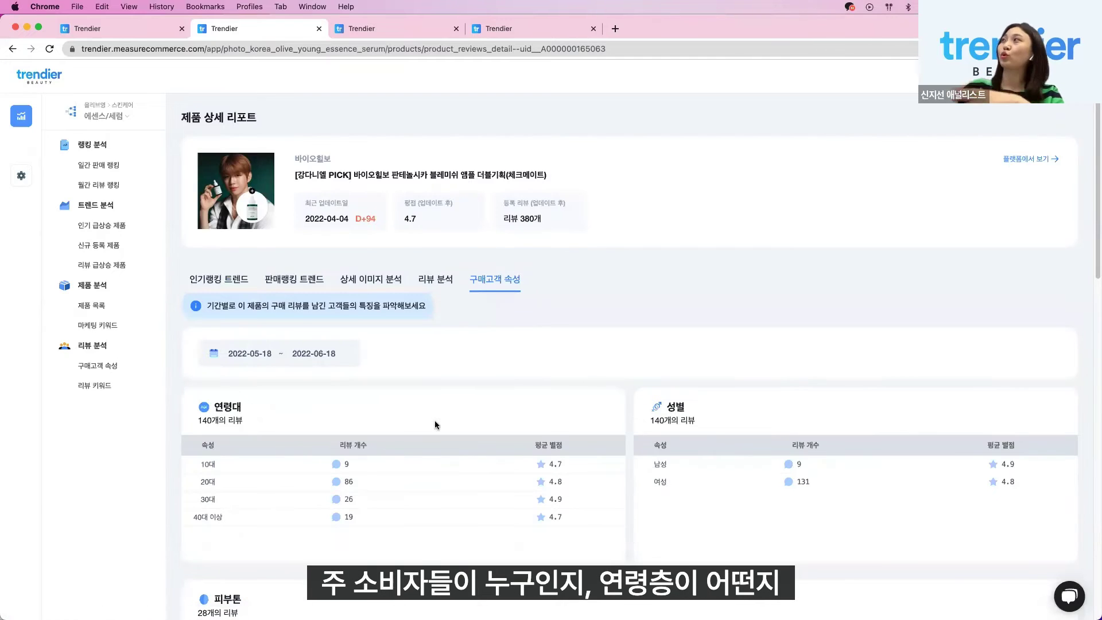
{"action": "left_click", "coordinate": [244, 355]}
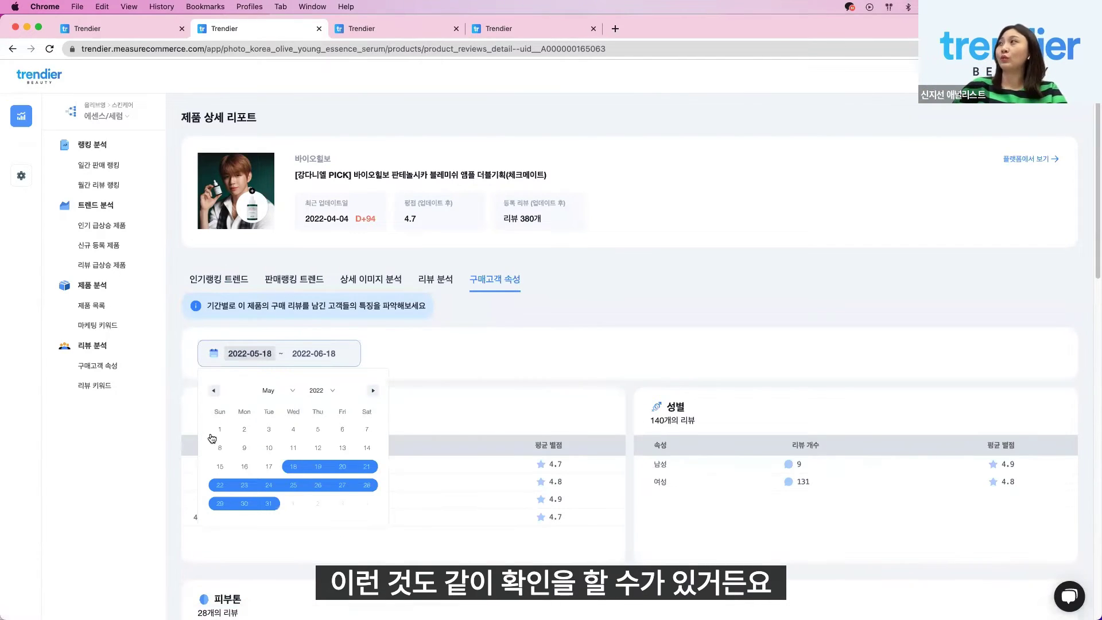
{"action": "left_click", "coordinate": [214, 390]}
{"action": "left_click", "coordinate": [214, 391]}
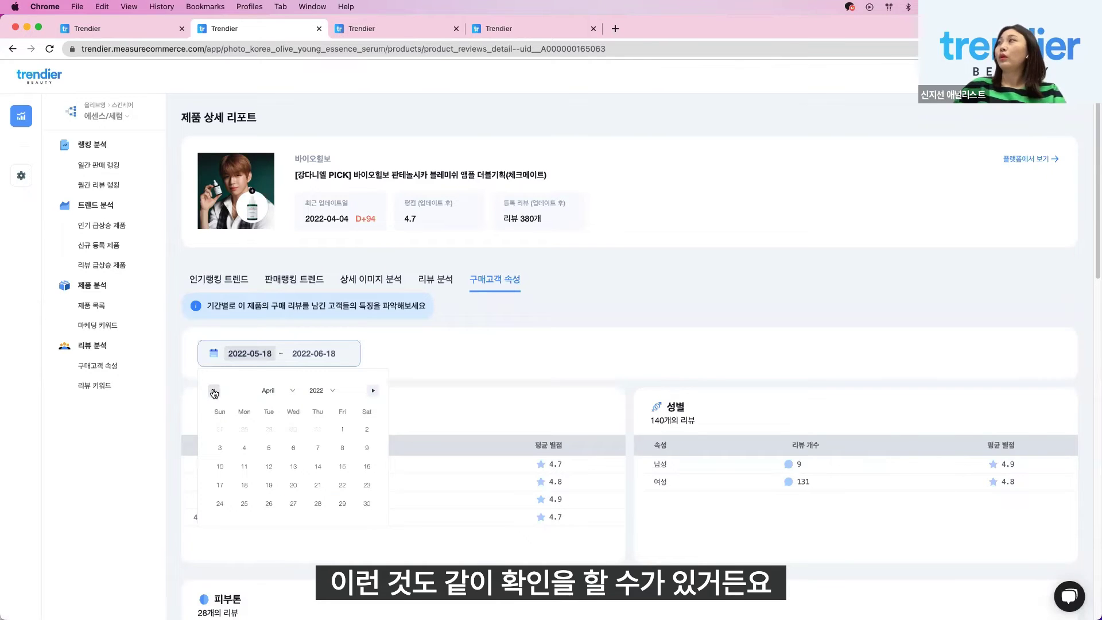
{"action": "left_click", "coordinate": [373, 390]}
{"action": "left_click", "coordinate": [342, 429]}
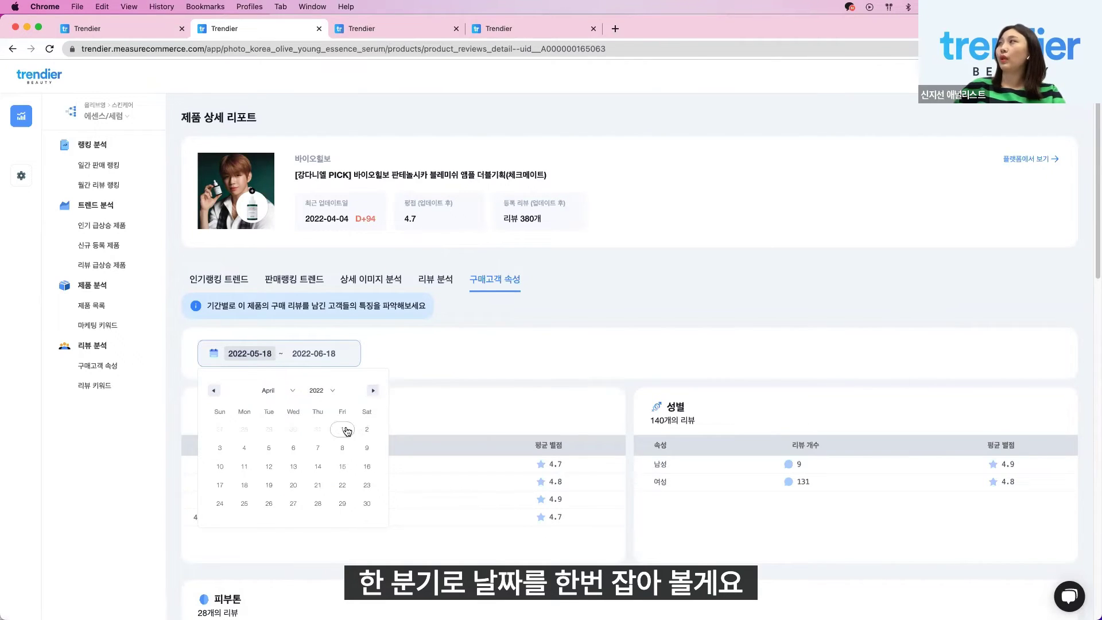
{"action": "left_click", "coordinate": [373, 390]}
{"action": "left_click", "coordinate": [373, 391]}
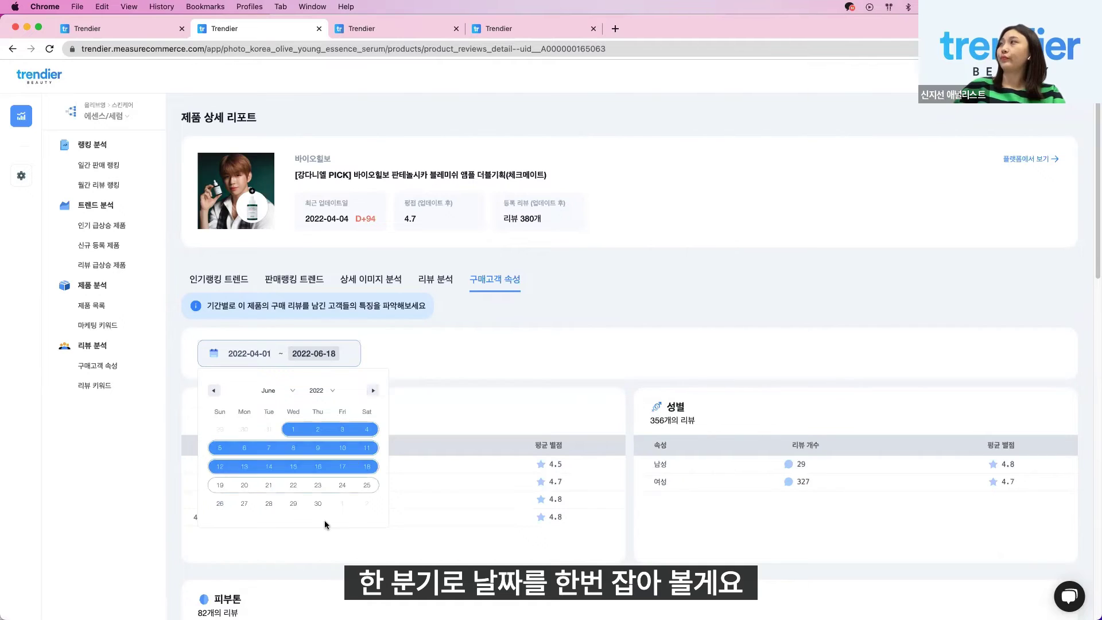
{"action": "left_click", "coordinate": [318, 503]}
{"action": "left_click", "coordinate": [569, 336]}
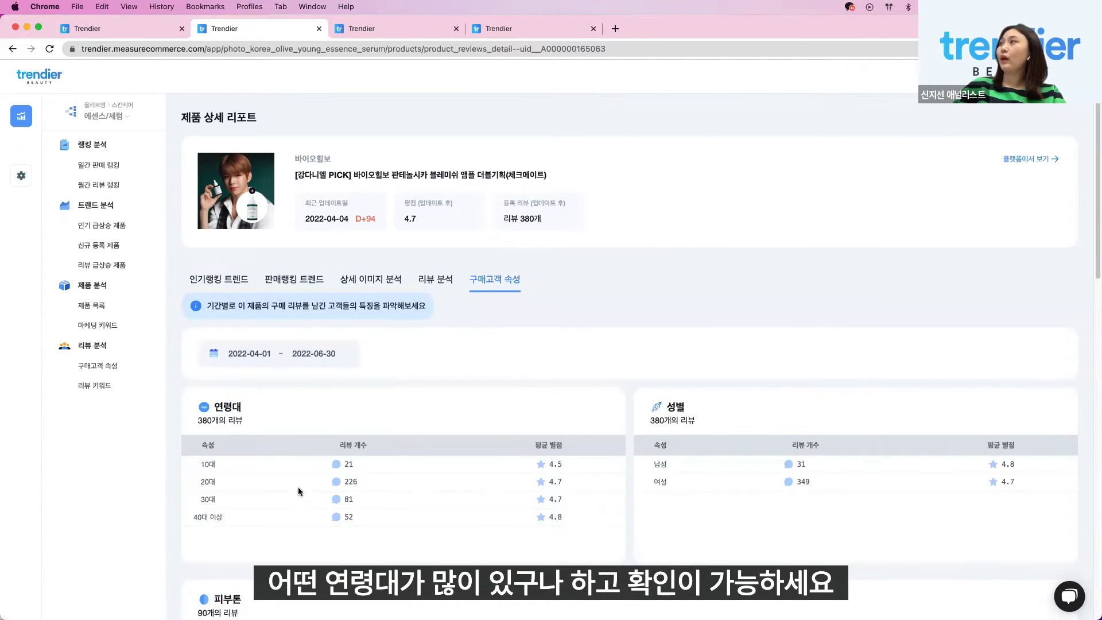
Review the product's customer breakdowns by 연령대, 성별, 피부톤, 트러블 and 피부 타입 for the chosen quarter.
{"action": "scroll", "coordinate": [573, 491], "scroll_direction": "down", "scroll_amount": 6}
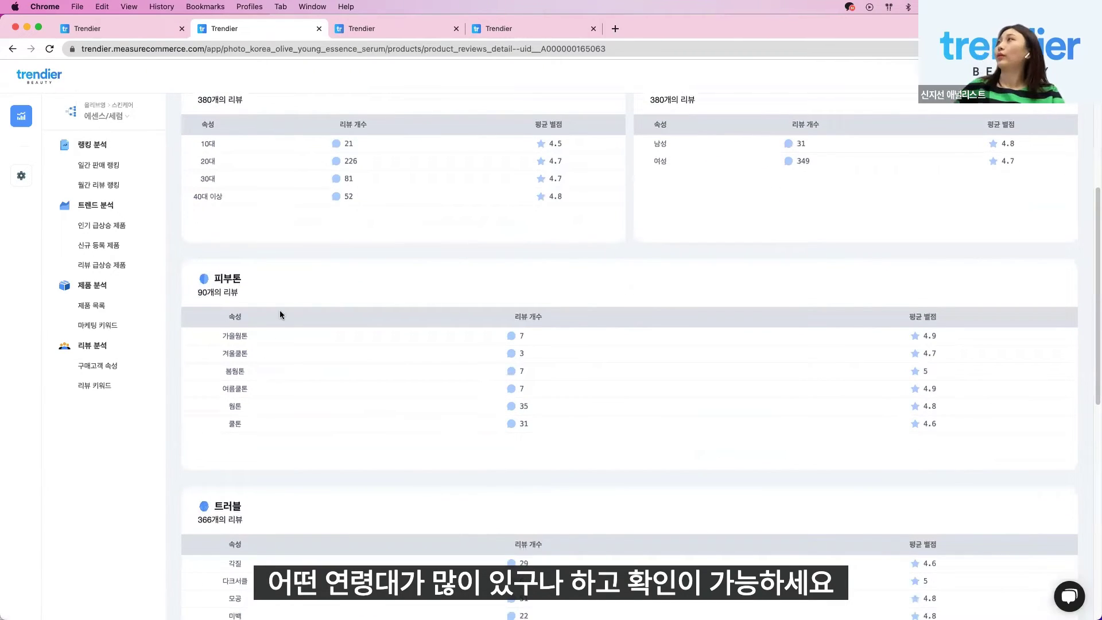
{"action": "scroll", "coordinate": [412, 420], "scroll_direction": "down", "scroll_amount": 2}
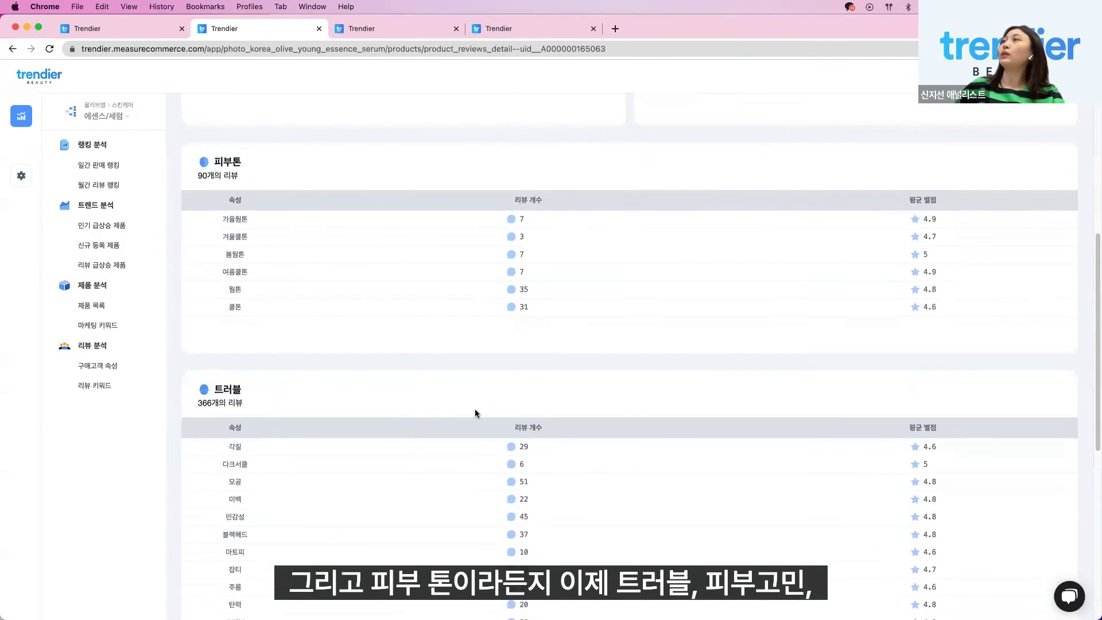
{"action": "scroll", "coordinate": [475, 408], "scroll_direction": "down", "scroll_amount": 5}
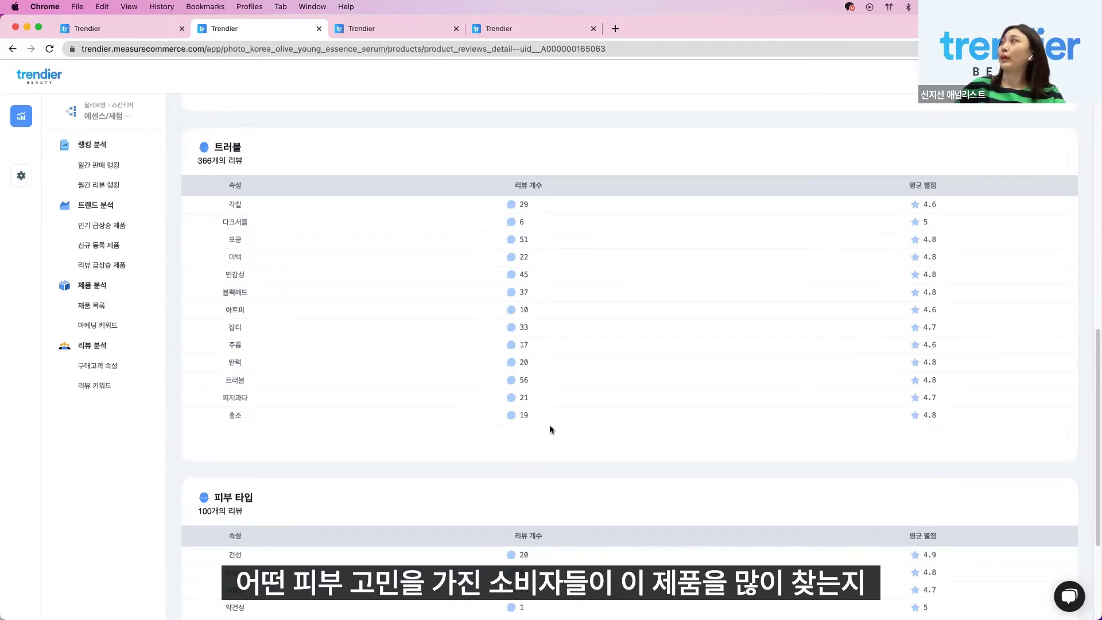
{"action": "scroll", "coordinate": [547, 477], "scroll_direction": "down", "scroll_amount": 3}
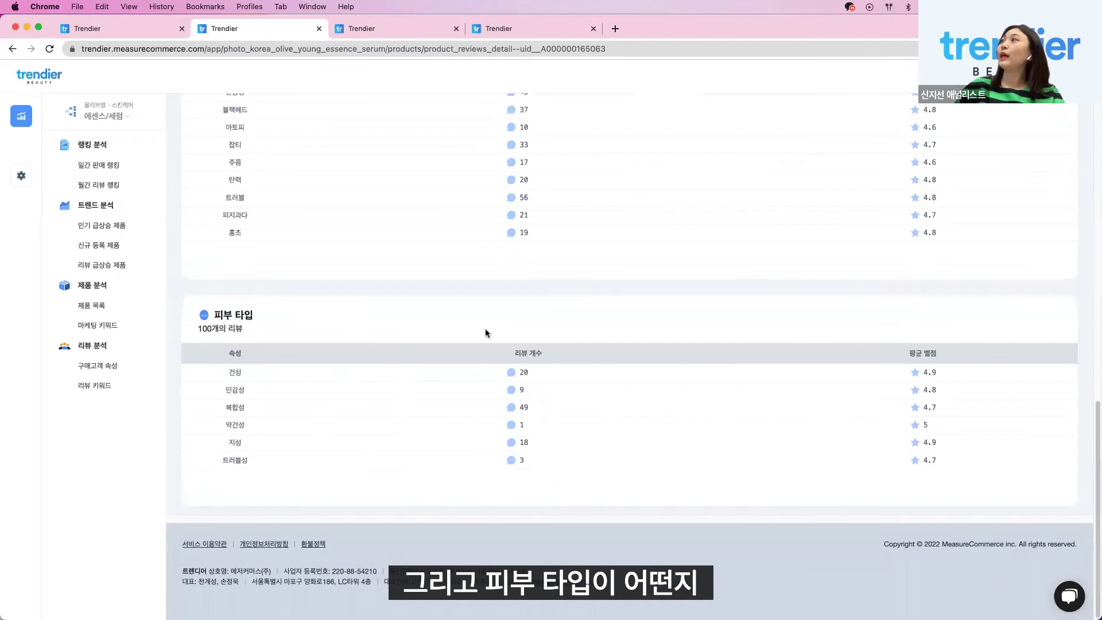
{"action": "scroll", "coordinate": [467, 448], "scroll_direction": "up", "scroll_amount": 10}
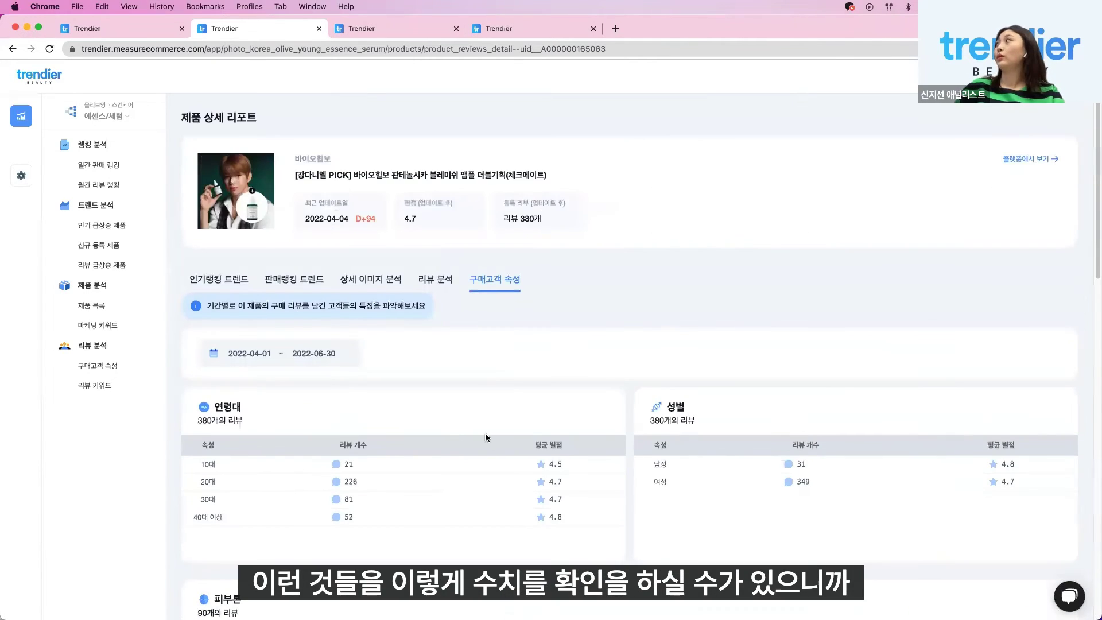
{"action": "left_click", "coordinate": [249, 354]}
{"action": "left_click", "coordinate": [214, 391]}
{"action": "left_click", "coordinate": [214, 391]}
{"action": "left_click", "coordinate": [214, 392]}
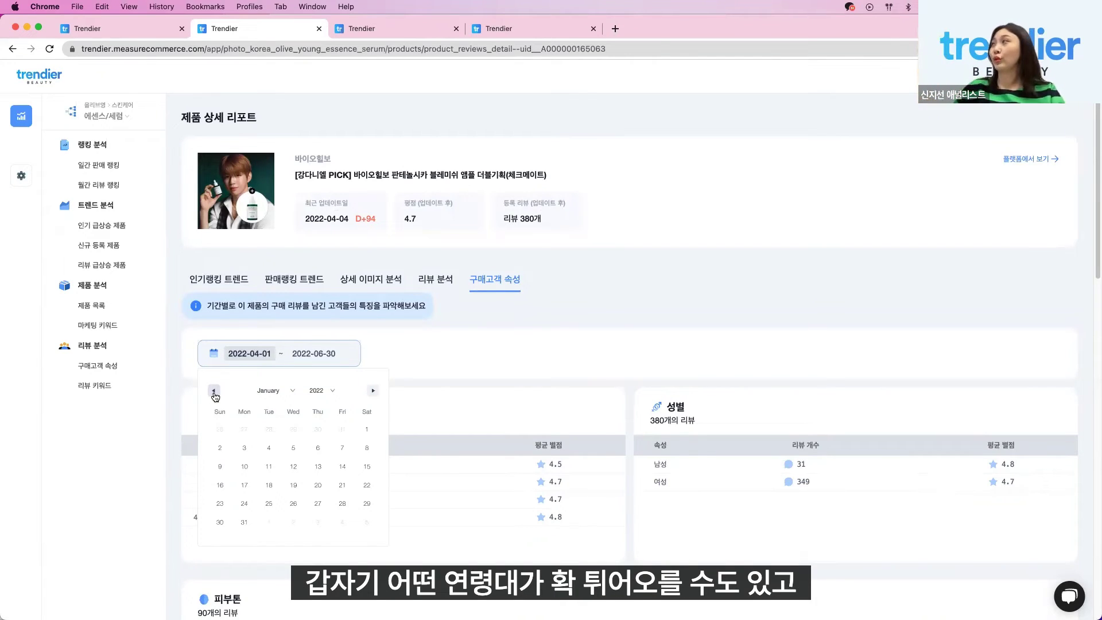
{"action": "left_click", "coordinate": [497, 372]}
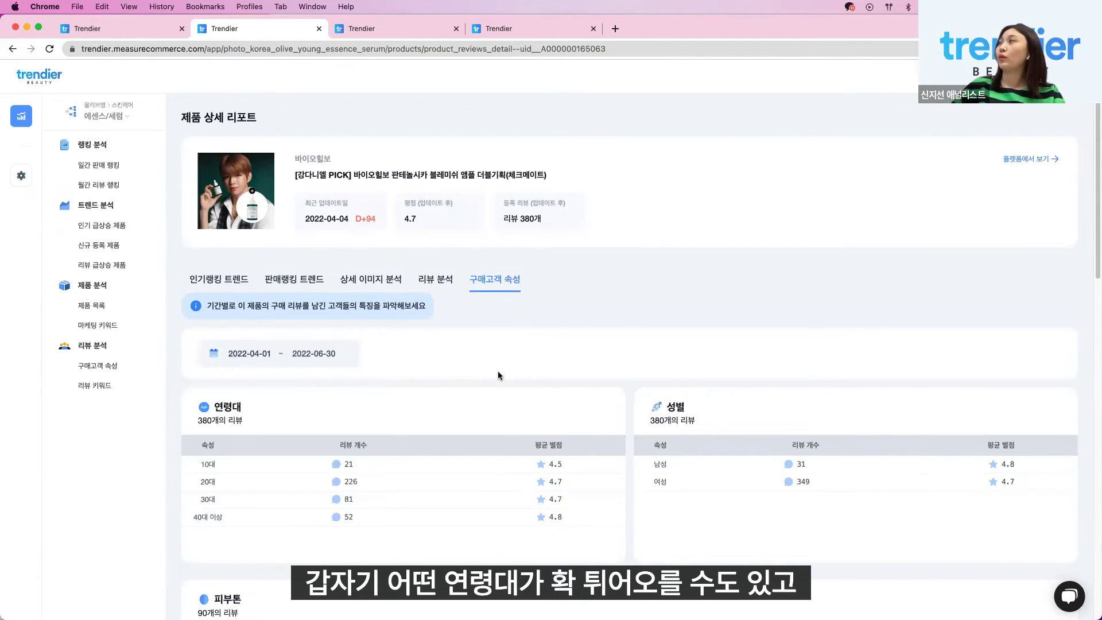
{"action": "left_click", "coordinate": [251, 360]}
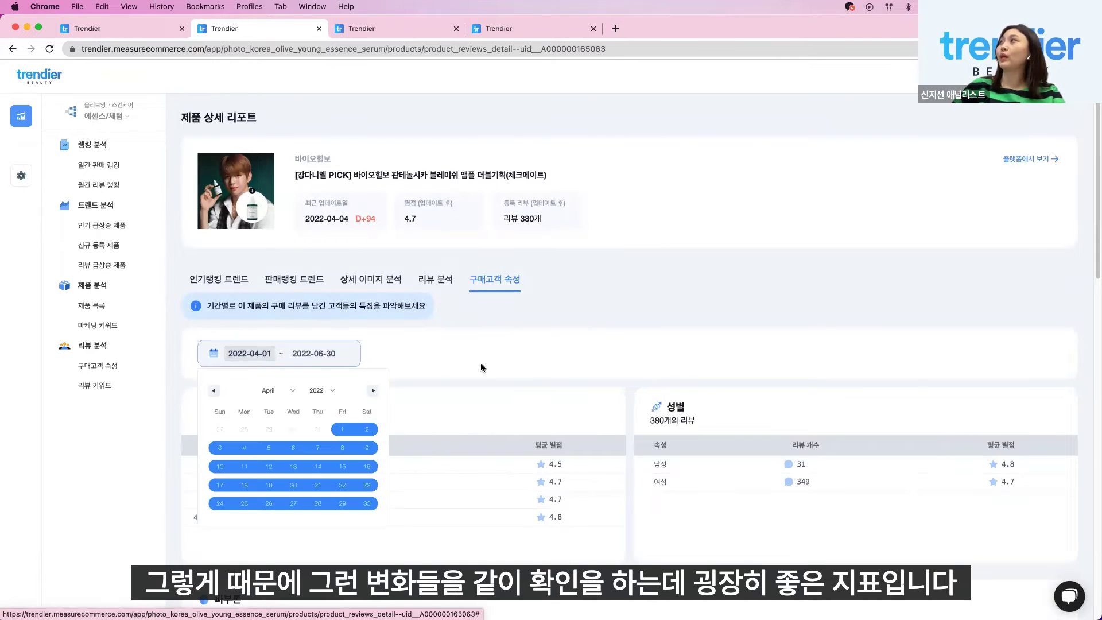
{"action": "left_click", "coordinate": [482, 366]}
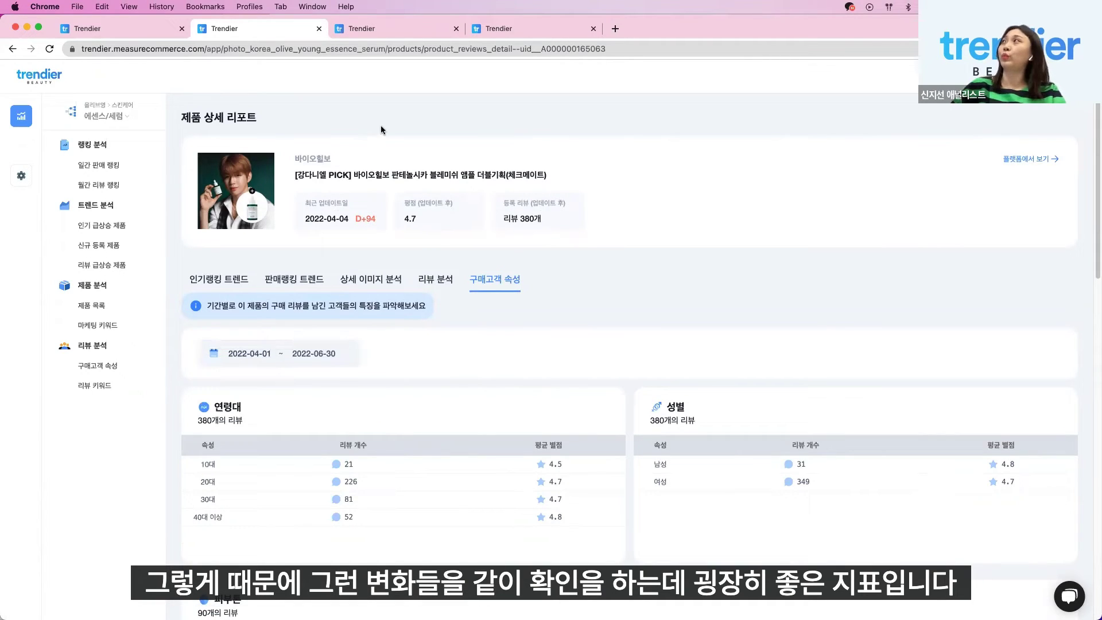
Close the product's report tab and open the 에센스/세럼 category's 구매고객 속성 report.
{"action": "key", "text": "super+w"}
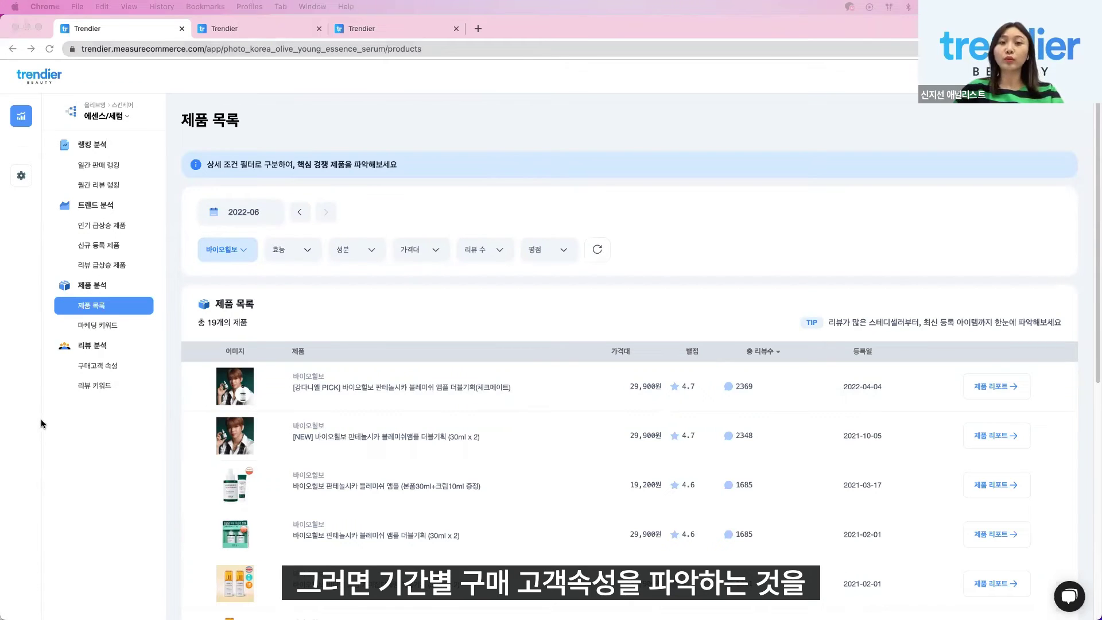
{"action": "left_click", "coordinate": [95, 366]}
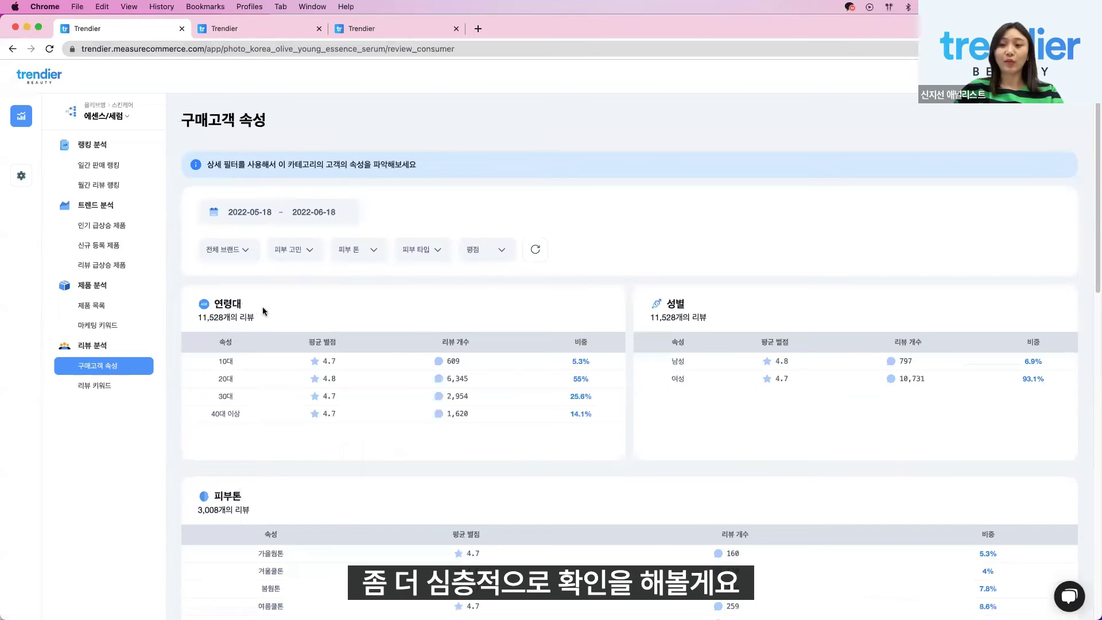
{"action": "left_click", "coordinate": [252, 212]}
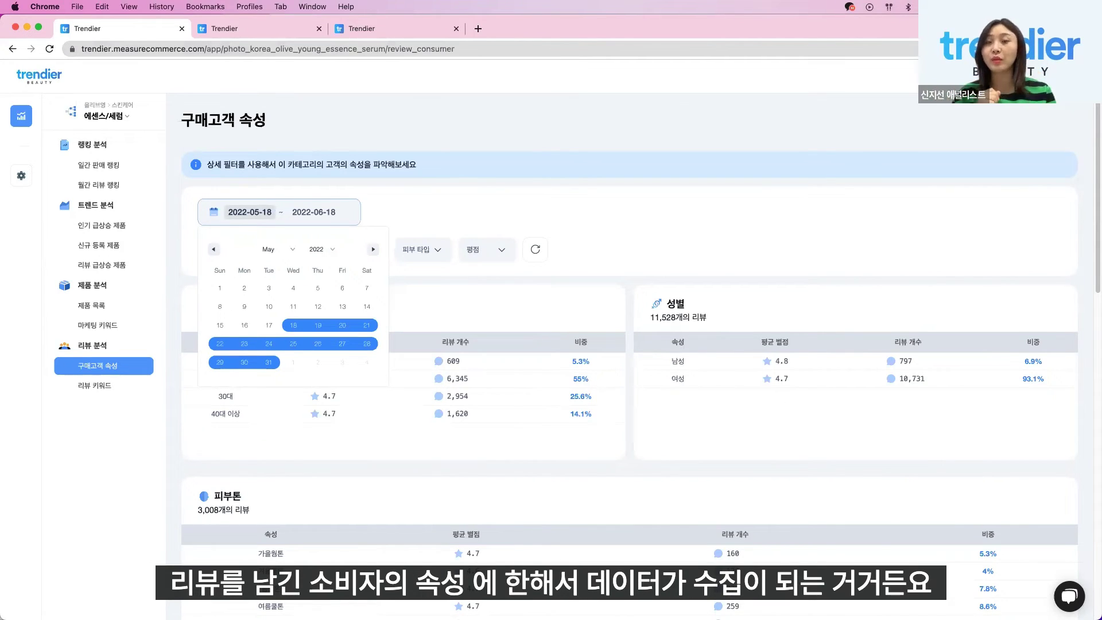
{"action": "left_click", "coordinate": [448, 275]}
Set the category customer report's date range to 2022-04-01 through 2022-06-30.
{"action": "left_click", "coordinate": [252, 221]}
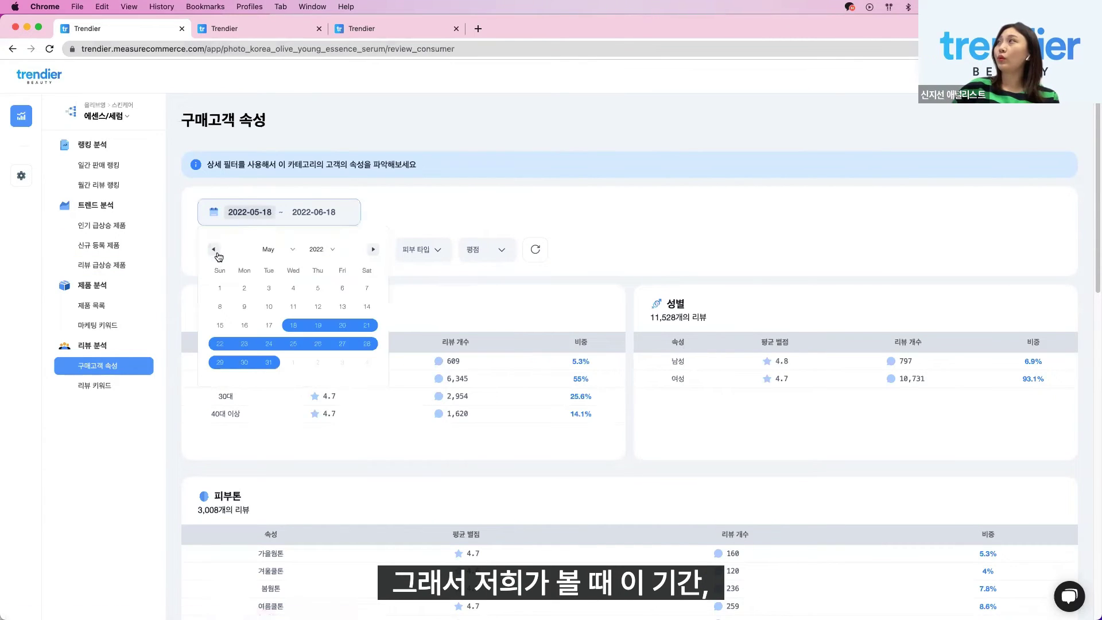
{"action": "left_click", "coordinate": [216, 251]}
{"action": "left_click", "coordinate": [216, 251]}
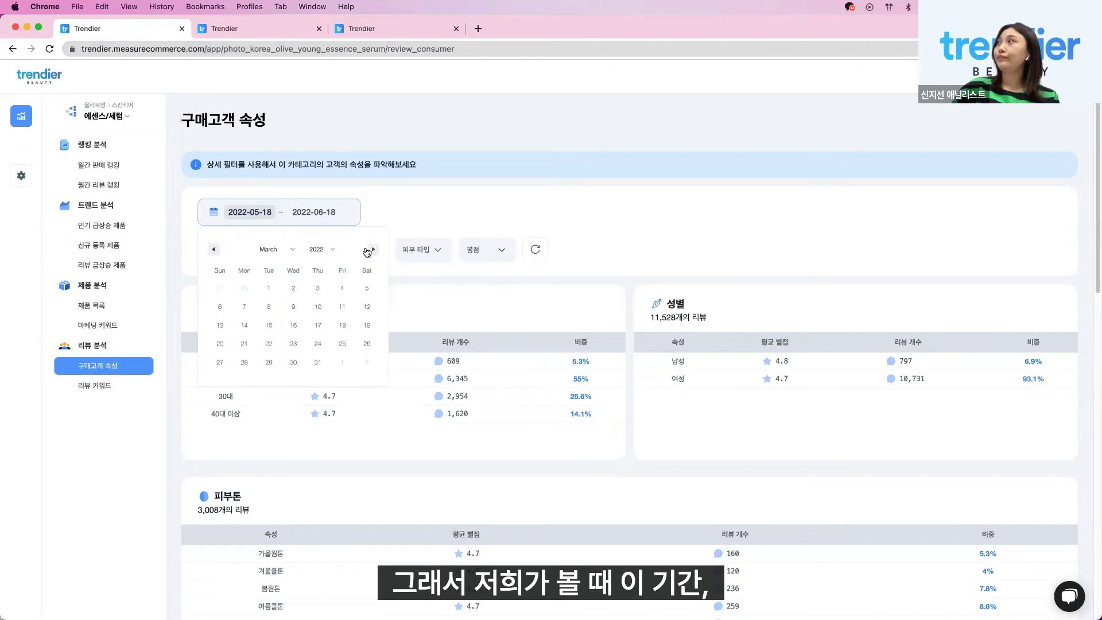
{"action": "left_click", "coordinate": [373, 250]}
{"action": "left_click", "coordinate": [343, 289]}
{"action": "left_click", "coordinate": [373, 249]}
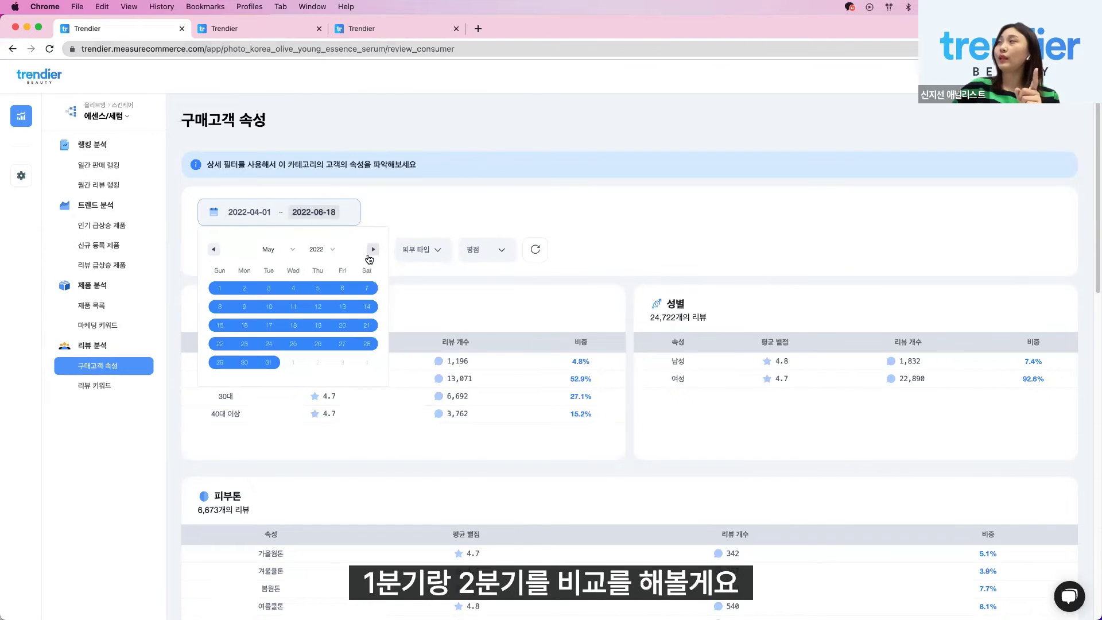
{"action": "left_click", "coordinate": [373, 249]}
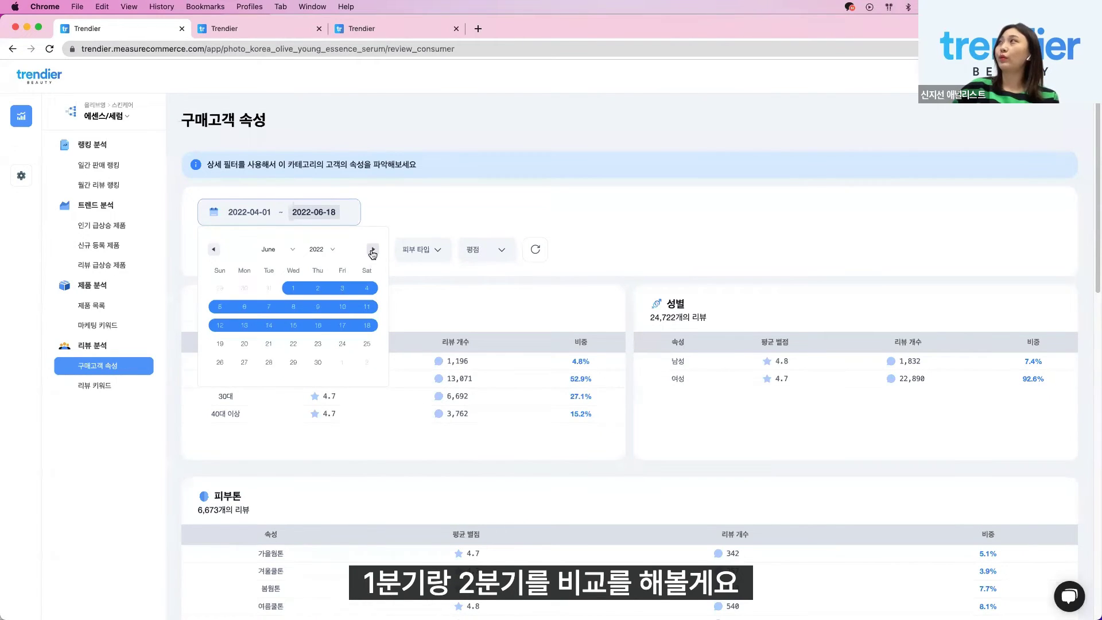
{"action": "left_click", "coordinate": [318, 365]}
{"action": "left_click", "coordinate": [528, 308]}
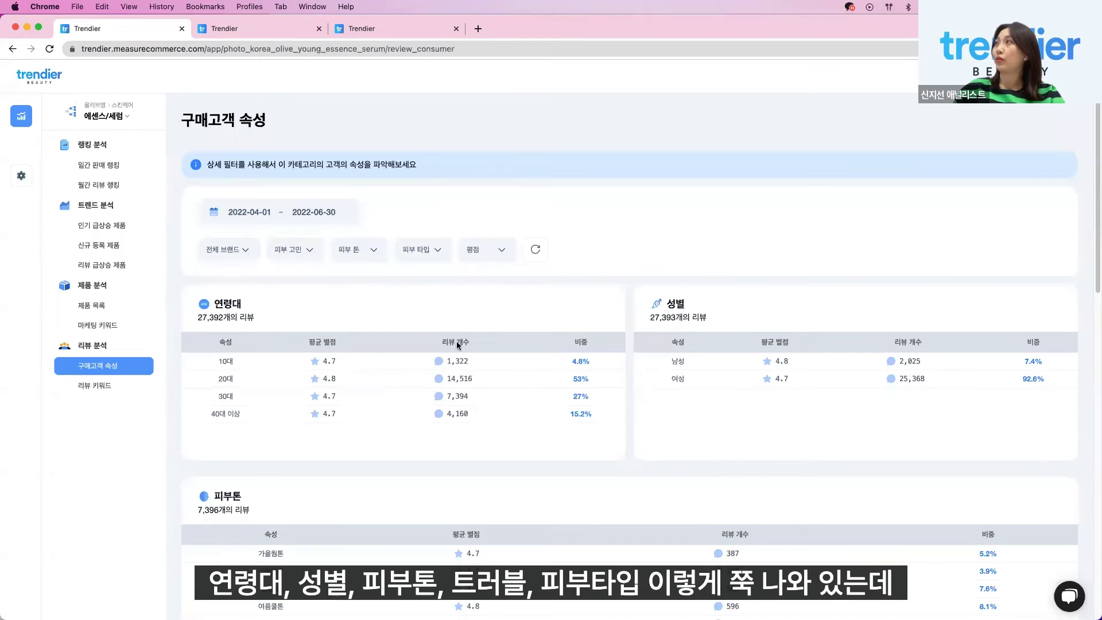
Review the category's second-quarter customer breakdowns by 연령대, 성별, 피부톤, 트러블 and 피부 타입.
{"action": "scroll", "coordinate": [650, 341], "scroll_direction": "down", "scroll_amount": 3}
{"action": "scroll", "coordinate": [293, 430], "scroll_direction": "down", "scroll_amount": 12}
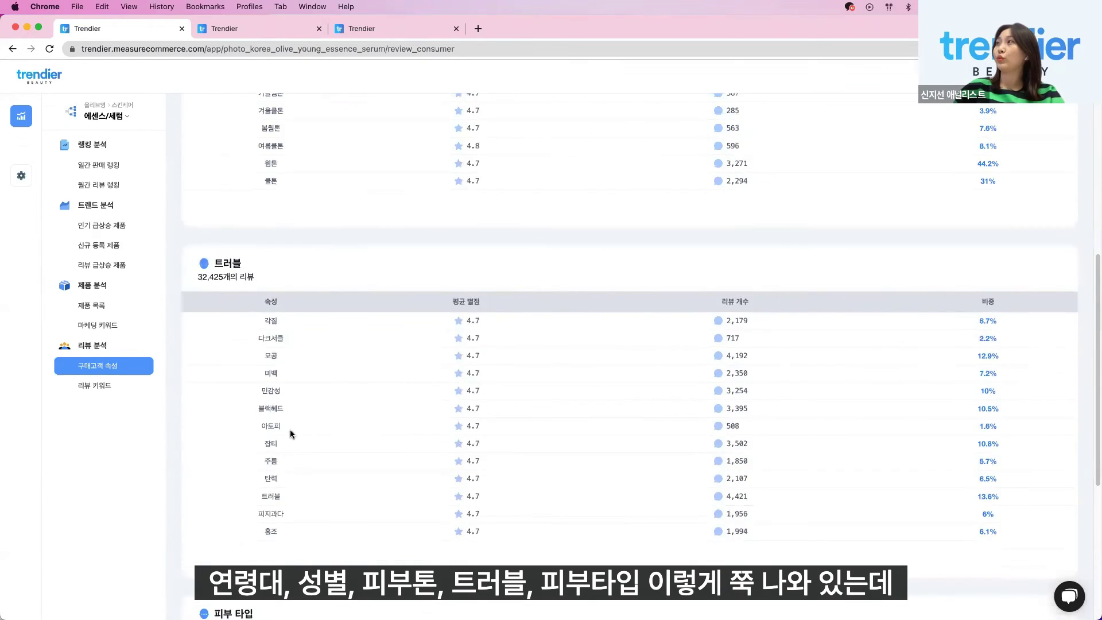
{"action": "scroll", "coordinate": [280, 419], "scroll_direction": "up", "scroll_amount": 15}
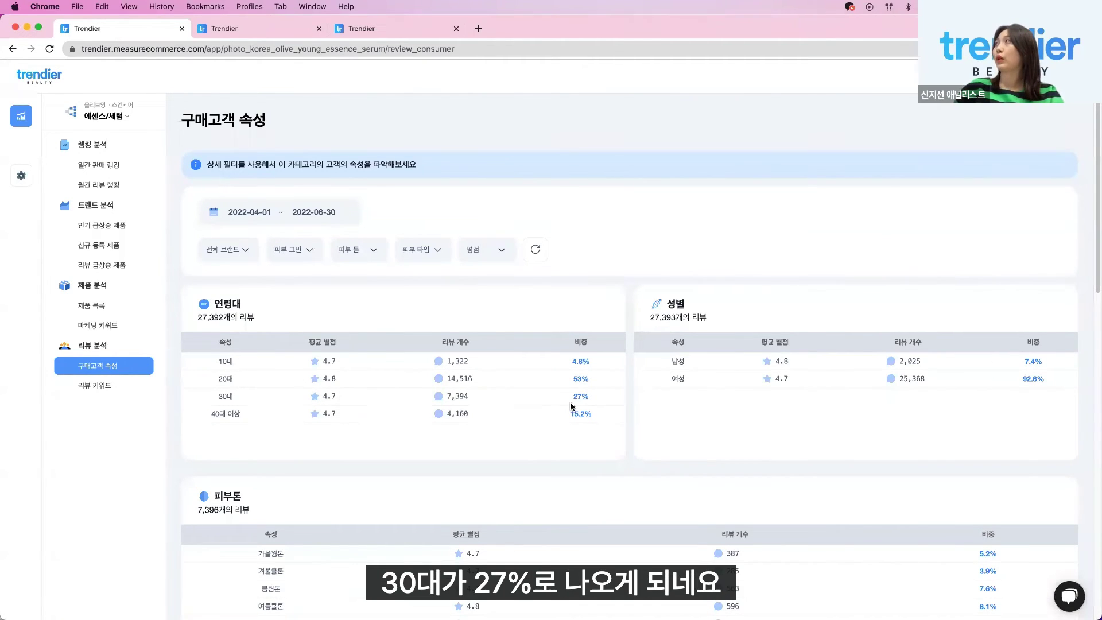
{"action": "scroll", "coordinate": [494, 490], "scroll_direction": "down", "scroll_amount": 15}
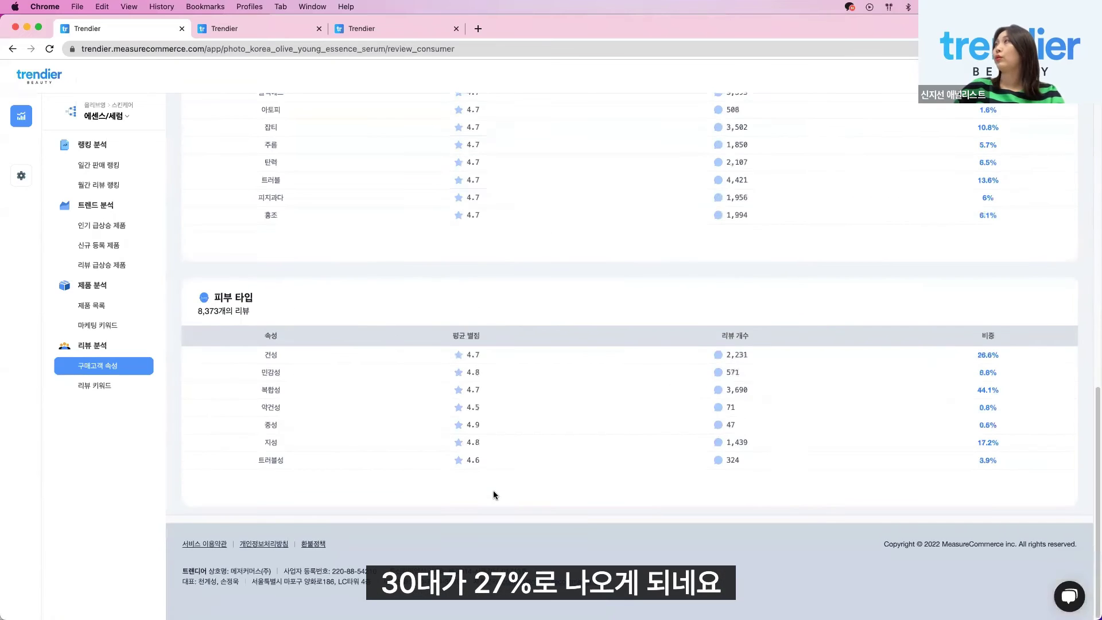
{"action": "scroll", "coordinate": [494, 486], "scroll_direction": "up", "scroll_amount": 10}
{"action": "scroll", "coordinate": [498, 493], "scroll_direction": "down", "scroll_amount": 3}
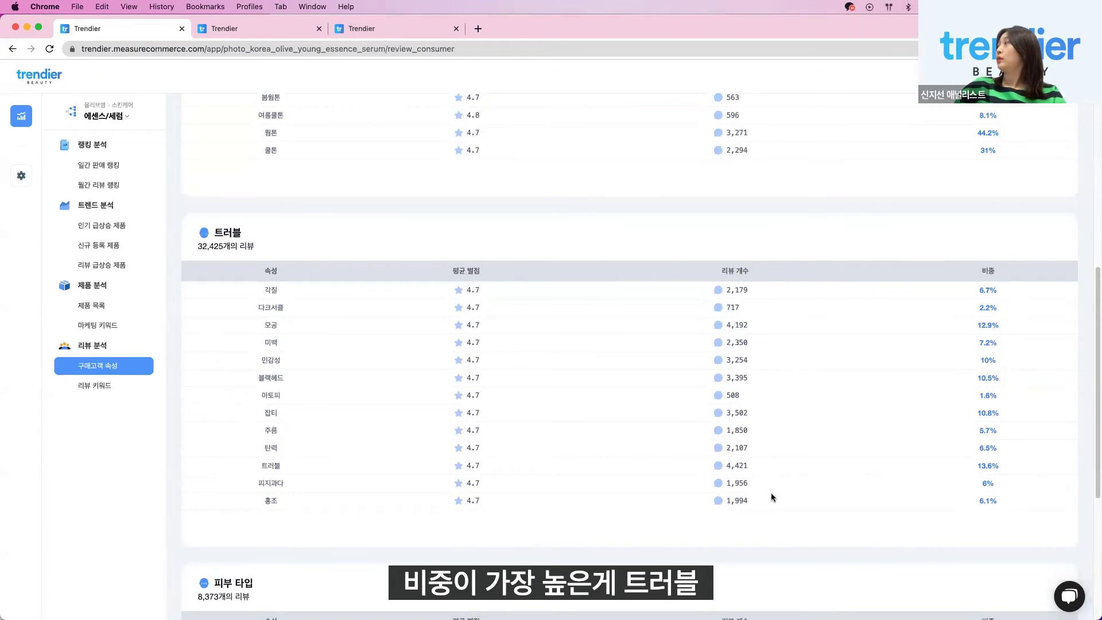
{"action": "scroll", "coordinate": [568, 560], "scroll_direction": "up", "scroll_amount": 9}
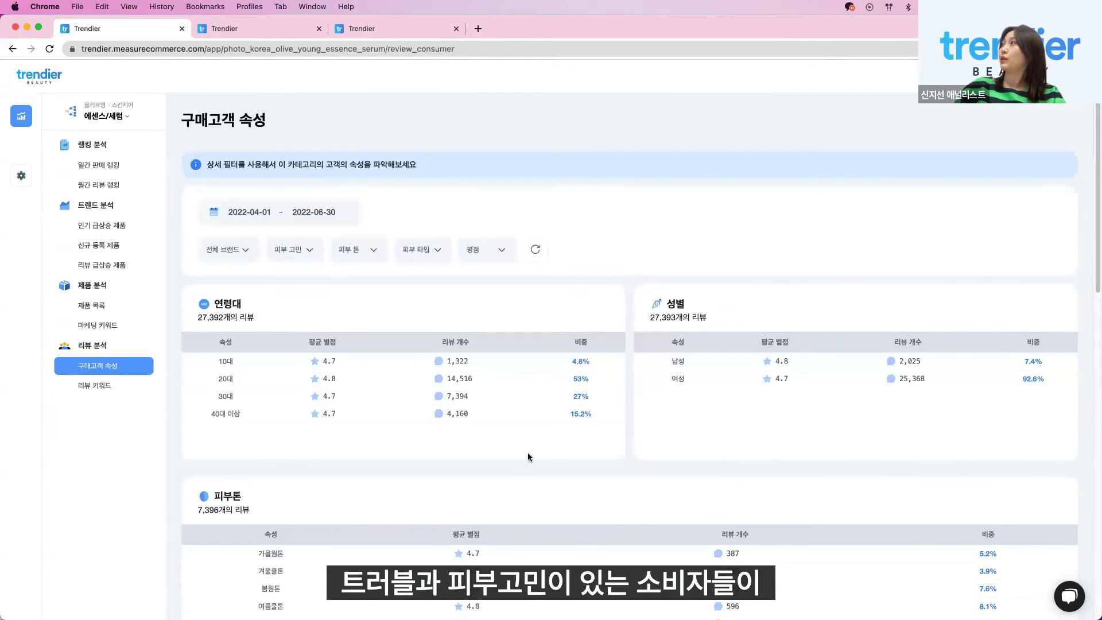
Set the report's date range to 2022-01-01 through 2022-03-31 and look through the 트러블 and 피부 타입 breakdowns for comparison.
{"action": "left_click", "coordinate": [261, 221]}
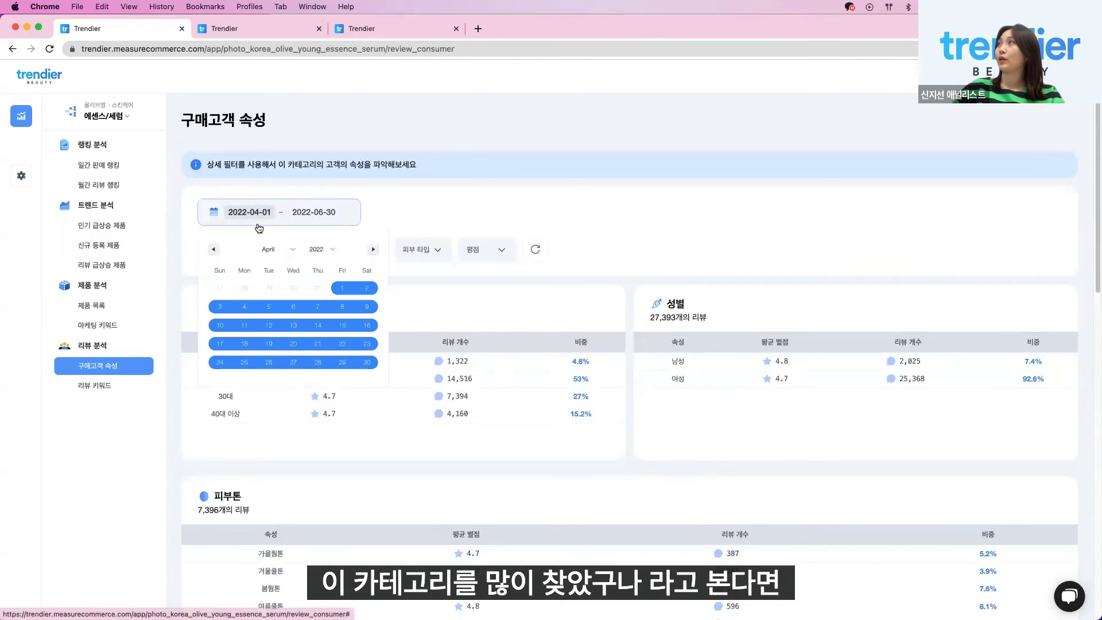
{"action": "left_click", "coordinate": [213, 250]}
{"action": "left_click", "coordinate": [213, 250]}
{"action": "left_click", "coordinate": [213, 250]}
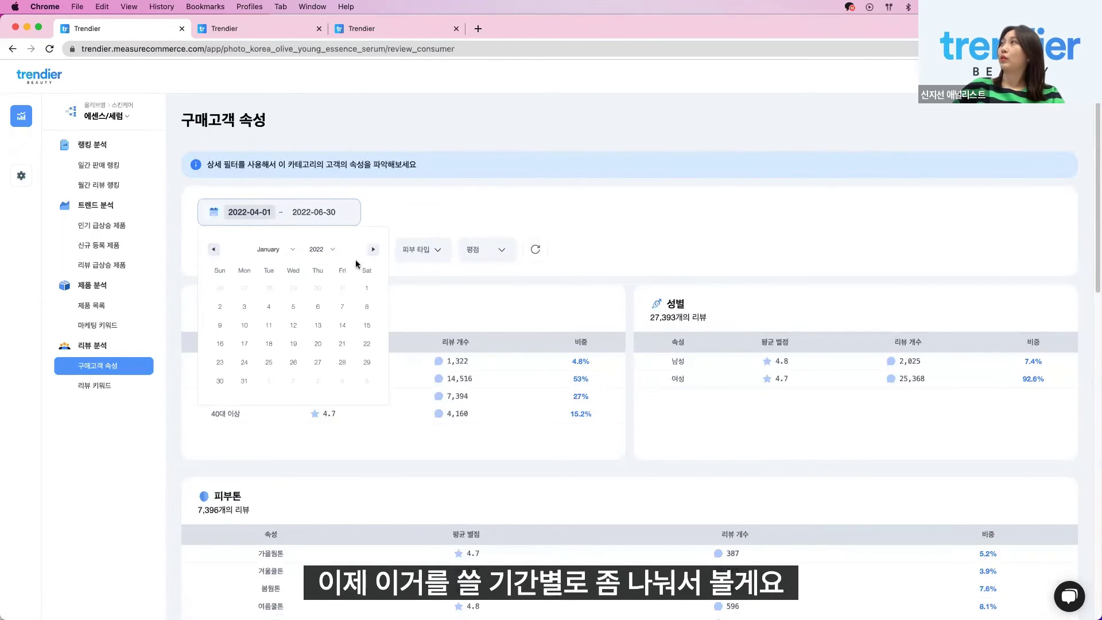
{"action": "left_click", "coordinate": [366, 288]}
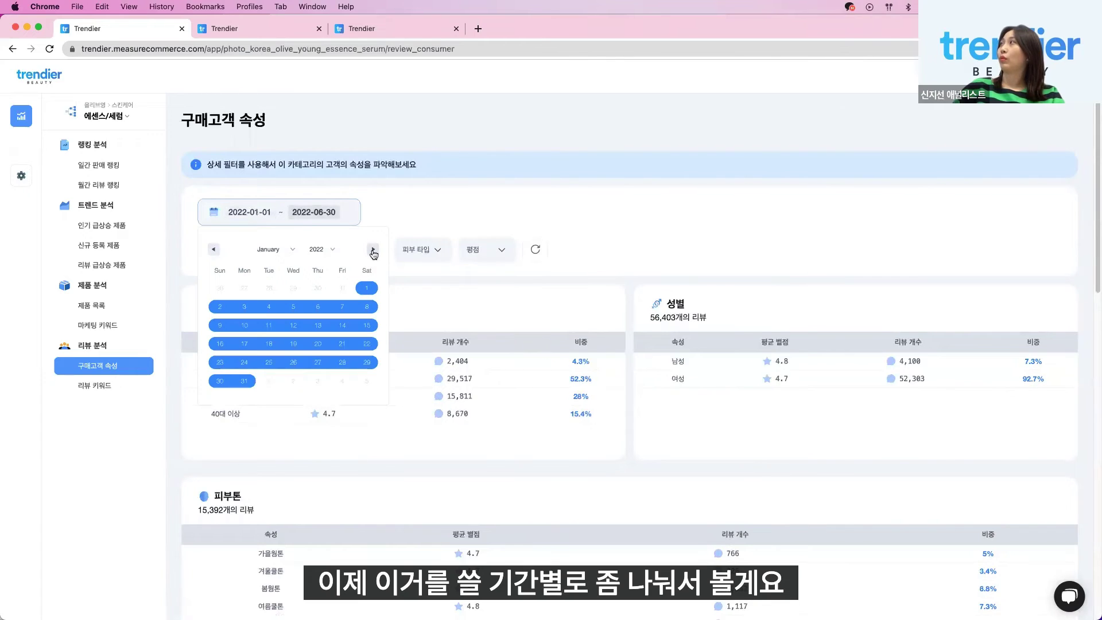
{"action": "left_click", "coordinate": [373, 250]}
{"action": "left_click", "coordinate": [373, 249]}
{"action": "left_click", "coordinate": [318, 363]}
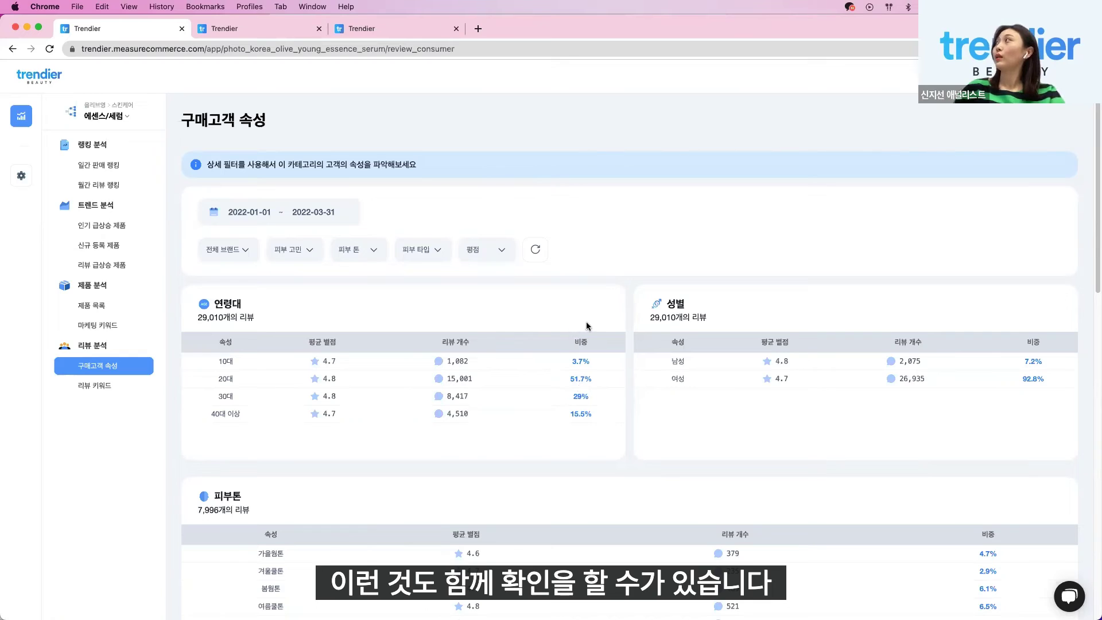
{"action": "scroll", "coordinate": [581, 413], "scroll_direction": "down", "scroll_amount": 8}
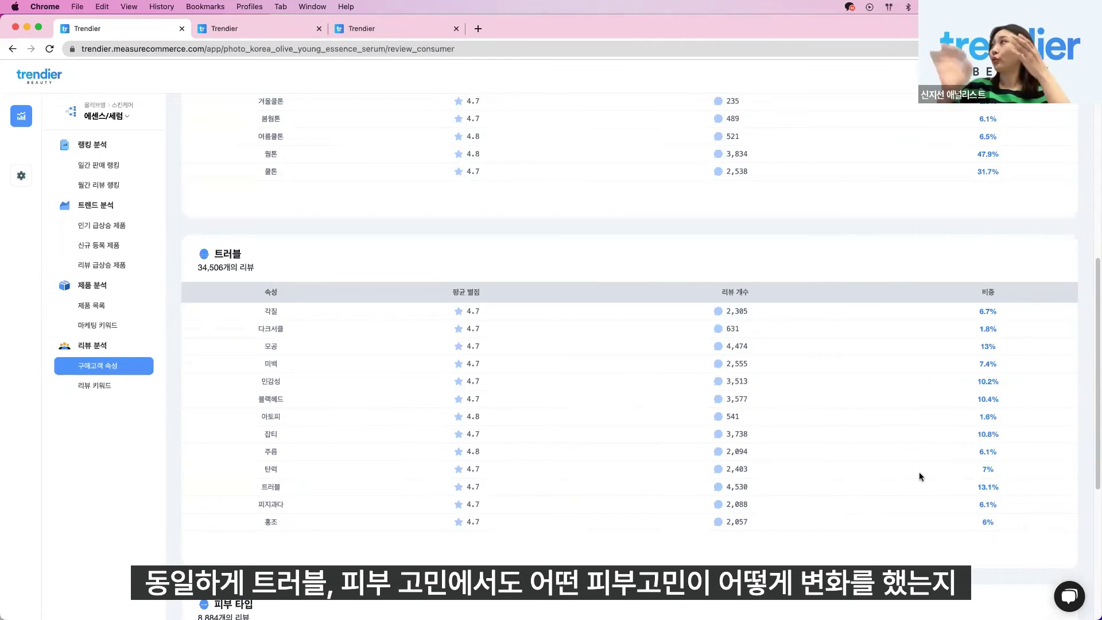
{"action": "scroll", "coordinate": [769, 519], "scroll_direction": "down", "scroll_amount": 5}
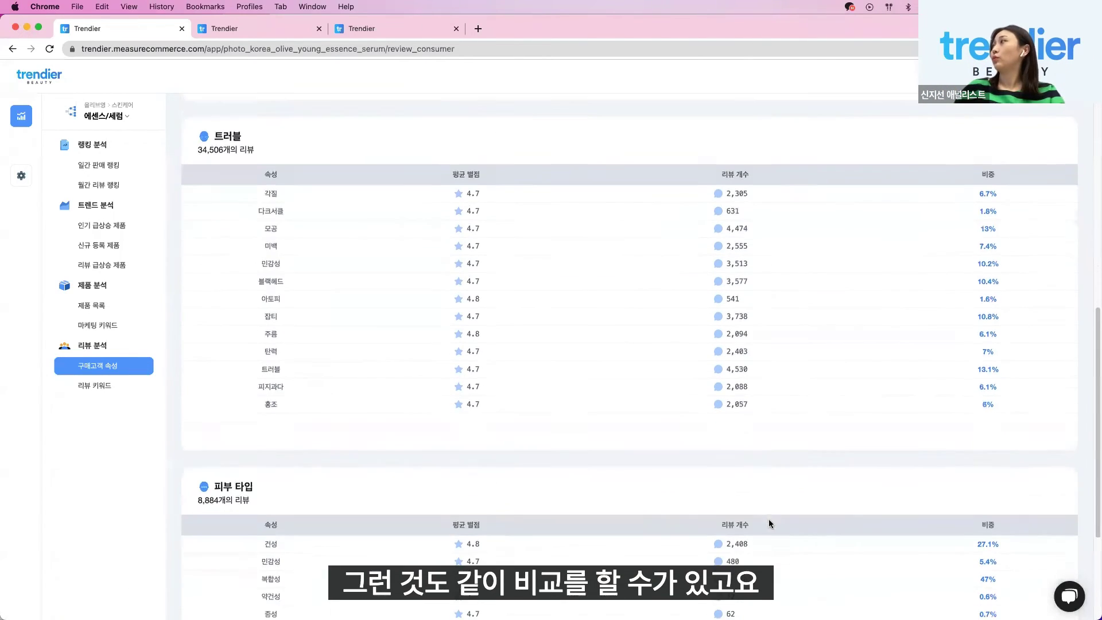
{"action": "scroll", "coordinate": [745, 510], "scroll_direction": "up", "scroll_amount": 20}
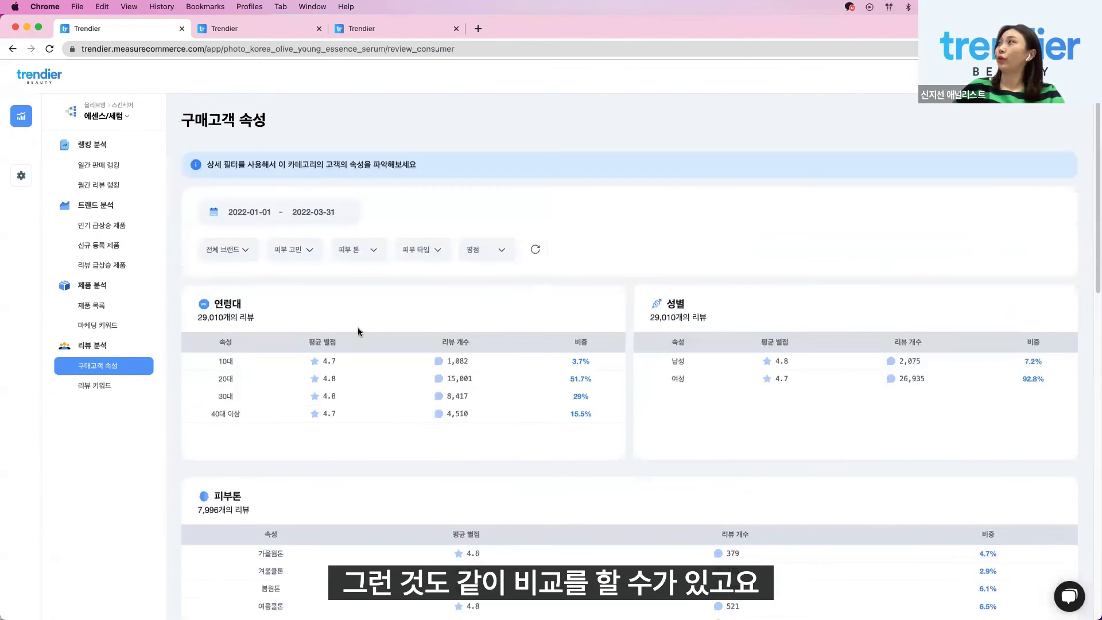
Filter the 구매고객 속성 report to the brand 바이오힐보 only.
{"action": "left_click", "coordinate": [248, 253]}
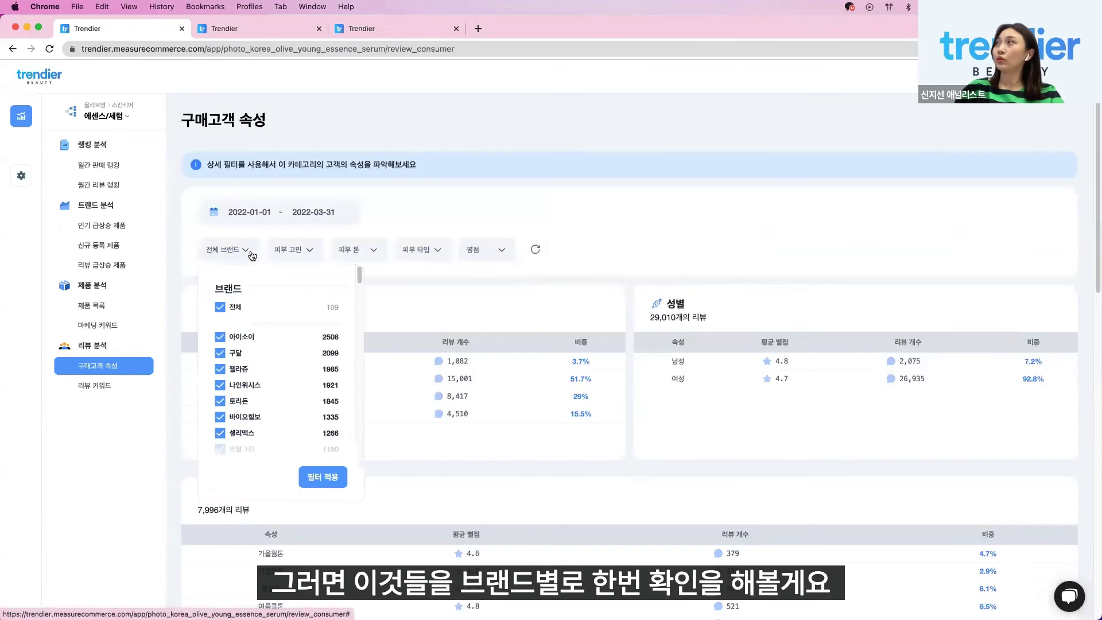
{"action": "left_click", "coordinate": [221, 308]}
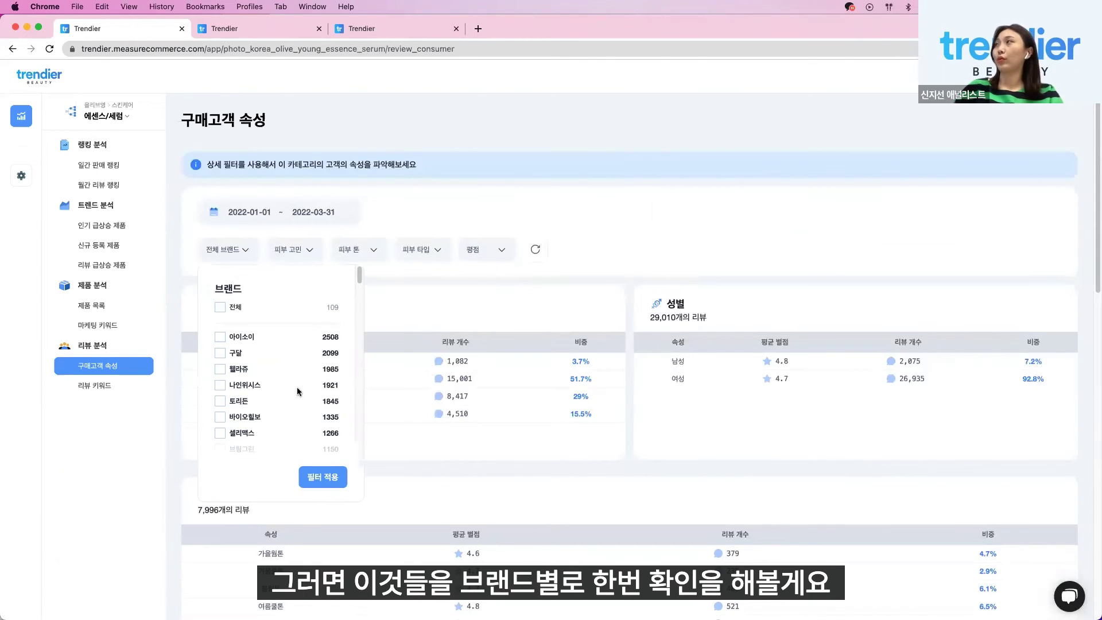
{"action": "left_click", "coordinate": [345, 485]}
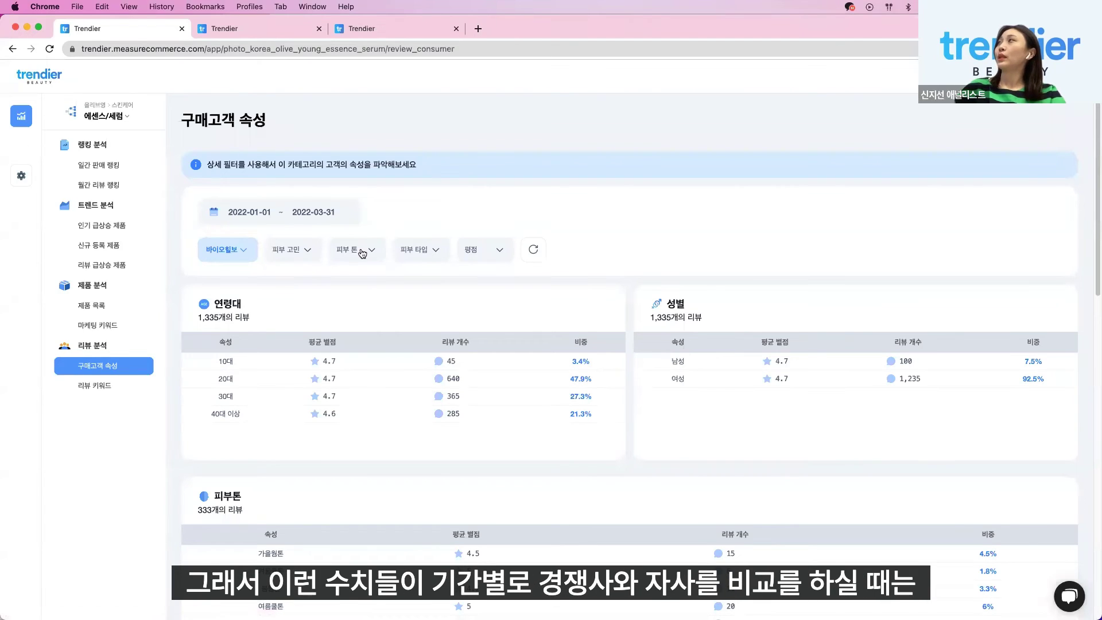
Set the 바이오힐보 customer report's date range to 2022-04-01 through 2022-06-30.
{"action": "left_click", "coordinate": [256, 216]}
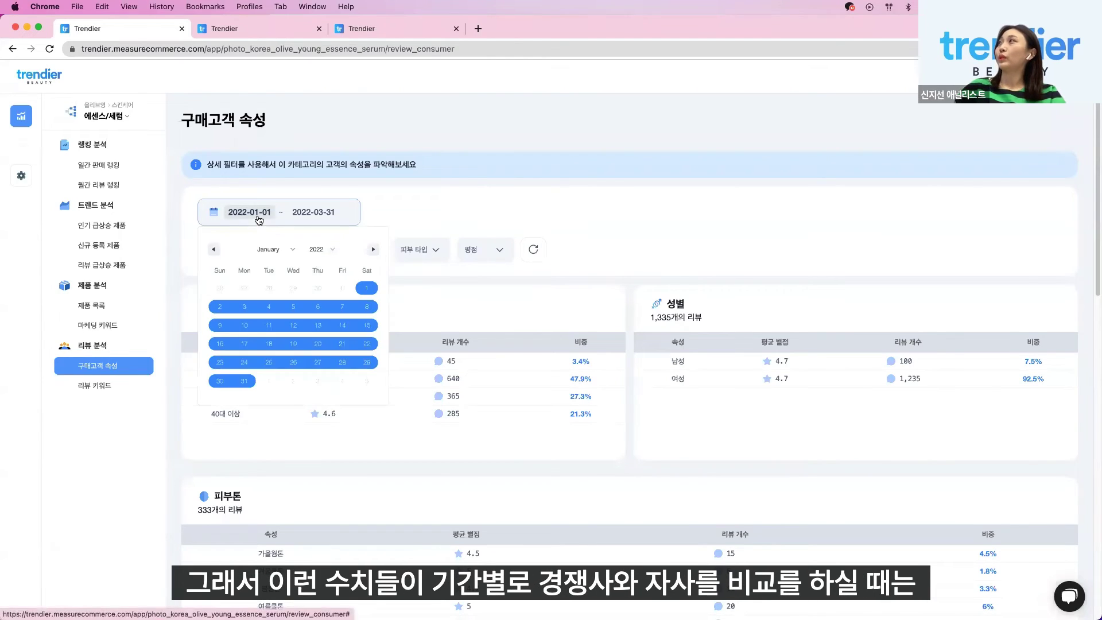
{"action": "left_click", "coordinate": [373, 249]}
{"action": "left_click", "coordinate": [373, 249]}
{"action": "left_click", "coordinate": [373, 249]}
{"action": "left_click", "coordinate": [335, 292]}
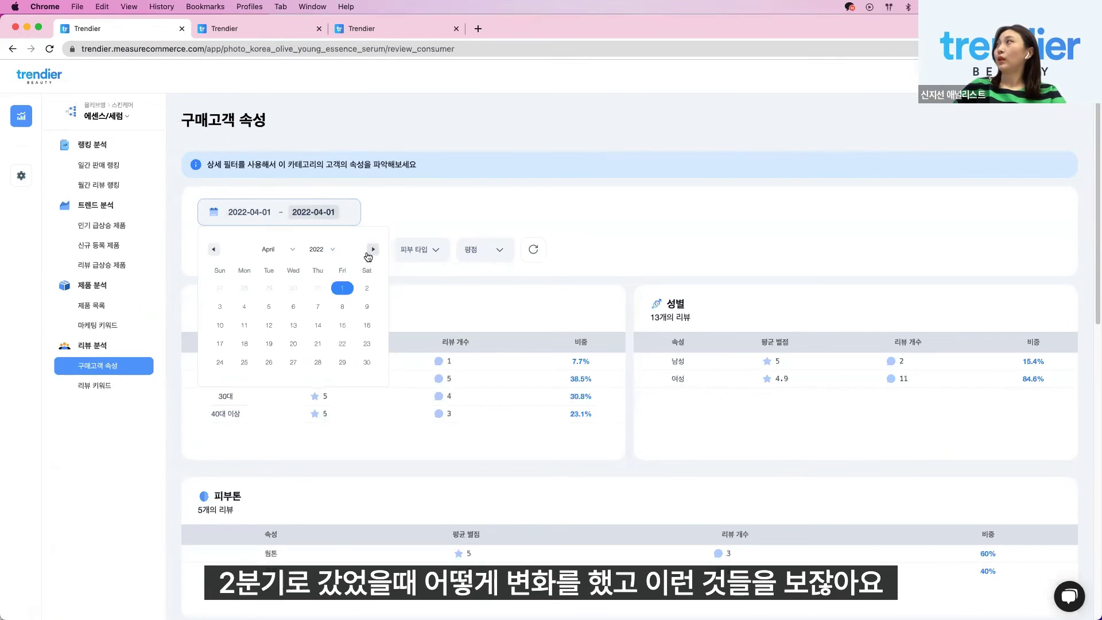
{"action": "left_click", "coordinate": [373, 249]}
{"action": "left_click", "coordinate": [373, 249]}
{"action": "left_click", "coordinate": [317, 362]}
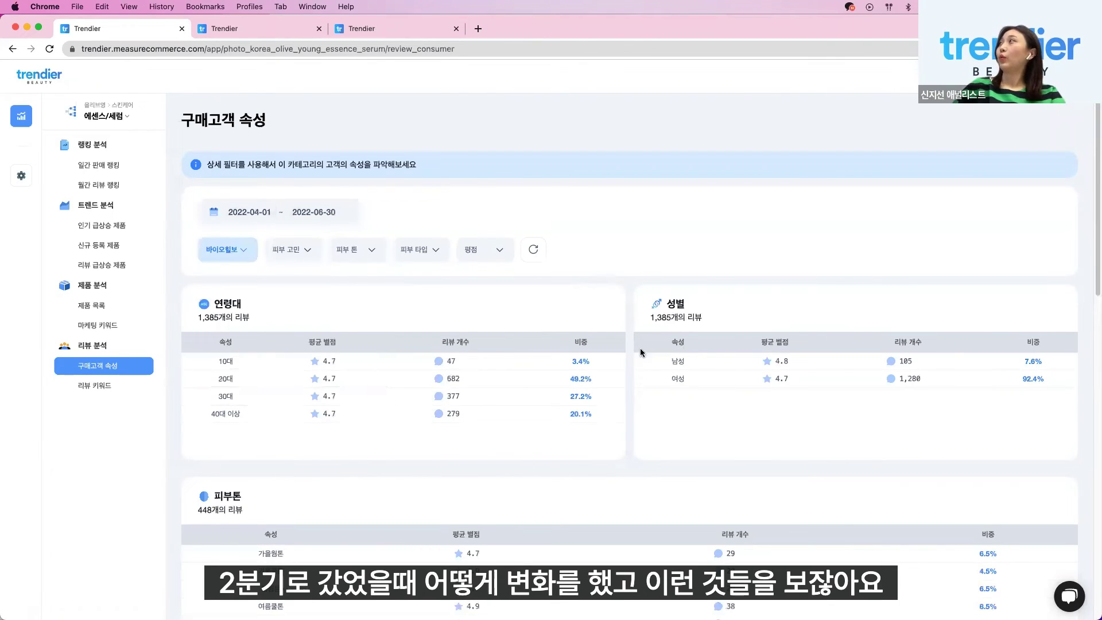
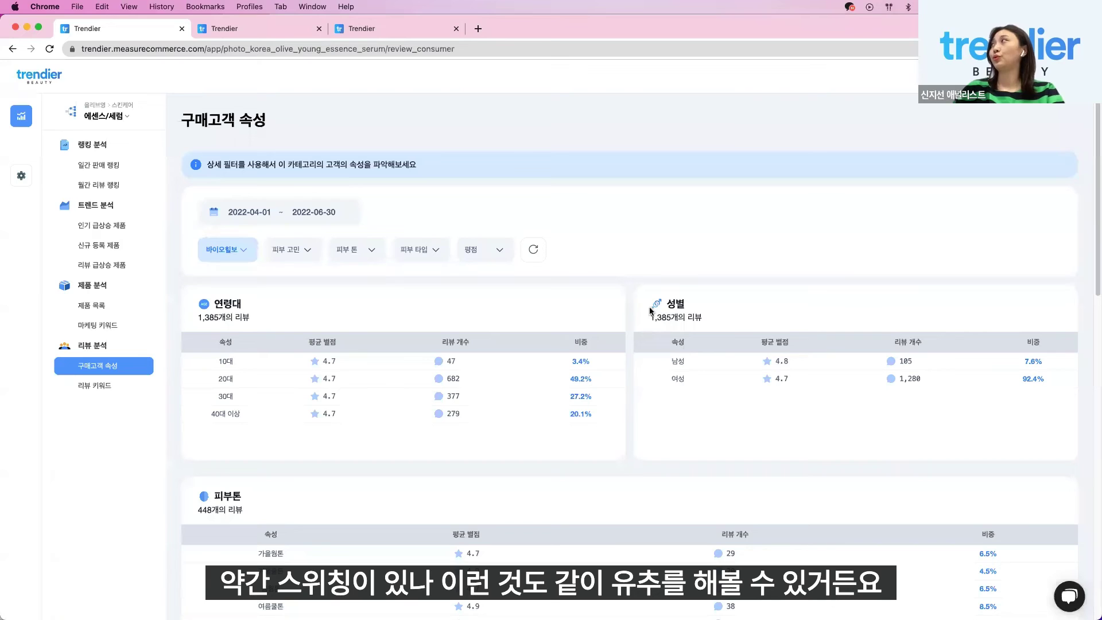
Review 바이오힐보's second-quarter customer breakdowns by 연령대, 성별, 피부톤, 트러블 and 피부 타입.
{"action": "scroll", "coordinate": [641, 309], "scroll_direction": "down", "scroll_amount": 1}
{"action": "scroll", "coordinate": [635, 306], "scroll_direction": "down", "scroll_amount": 3}
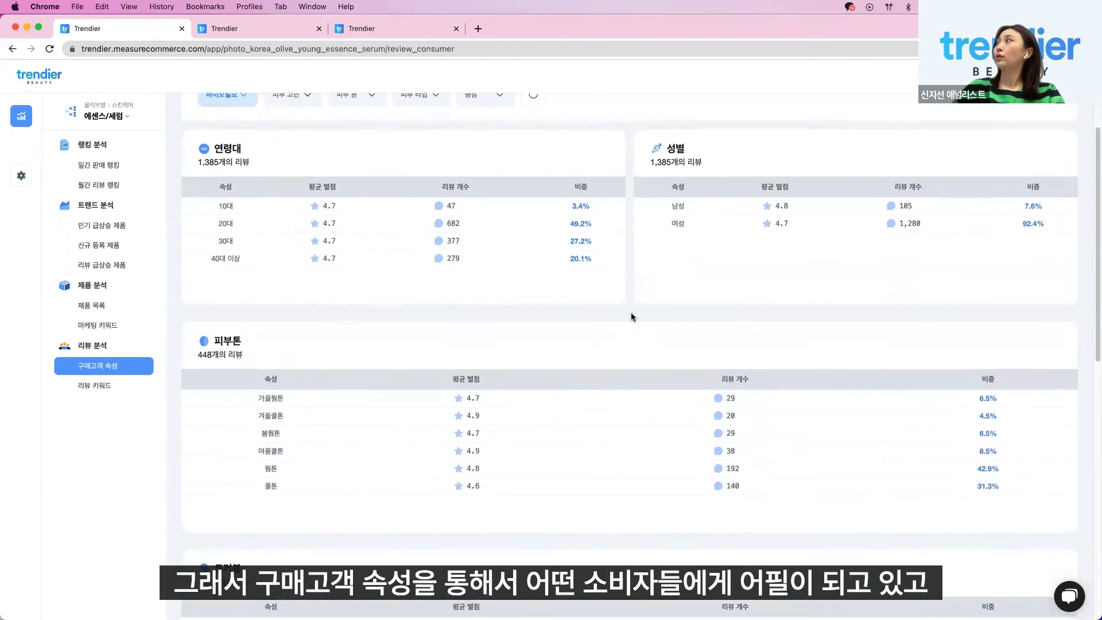
{"action": "scroll", "coordinate": [414, 291], "scroll_direction": "up", "scroll_amount": 4}
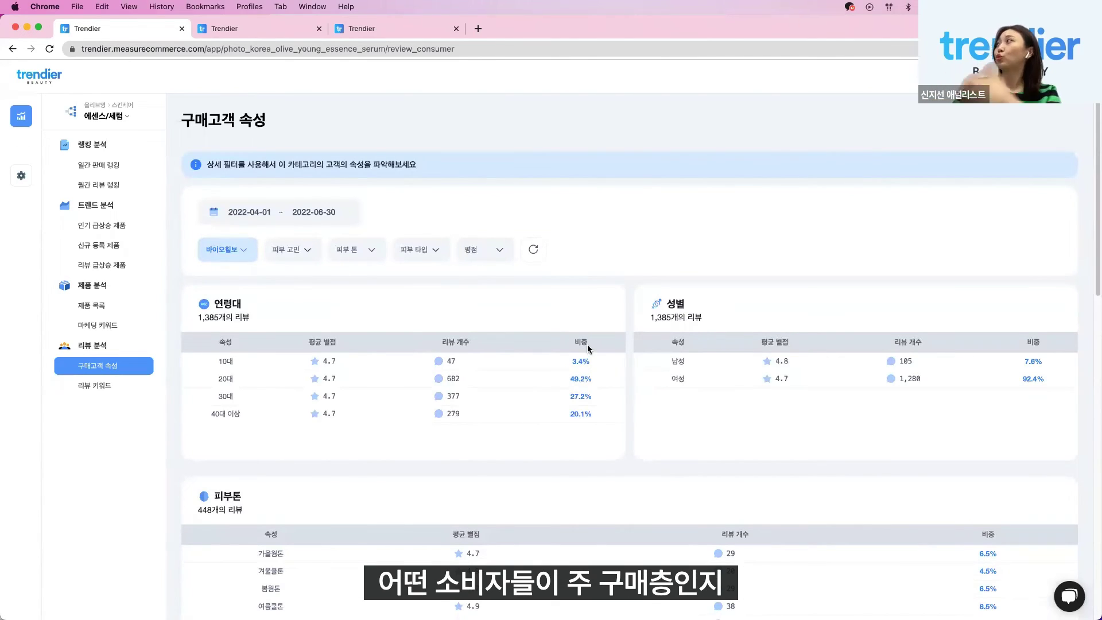
{"action": "scroll", "coordinate": [587, 347], "scroll_direction": "down", "scroll_amount": 10}
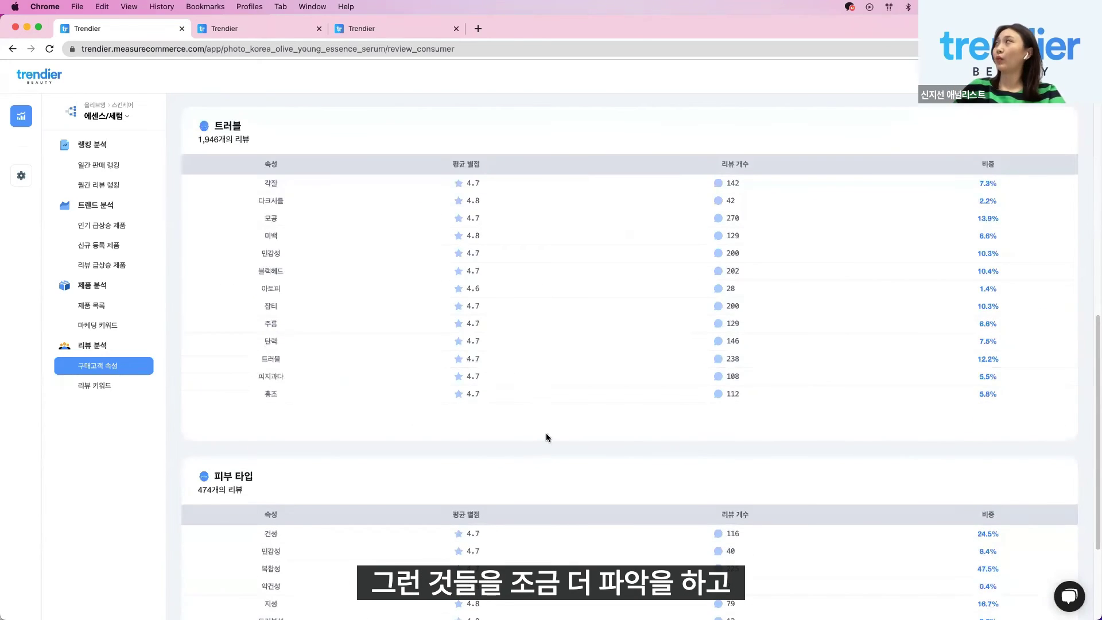
{"action": "scroll", "coordinate": [545, 432], "scroll_direction": "up", "scroll_amount": 10}
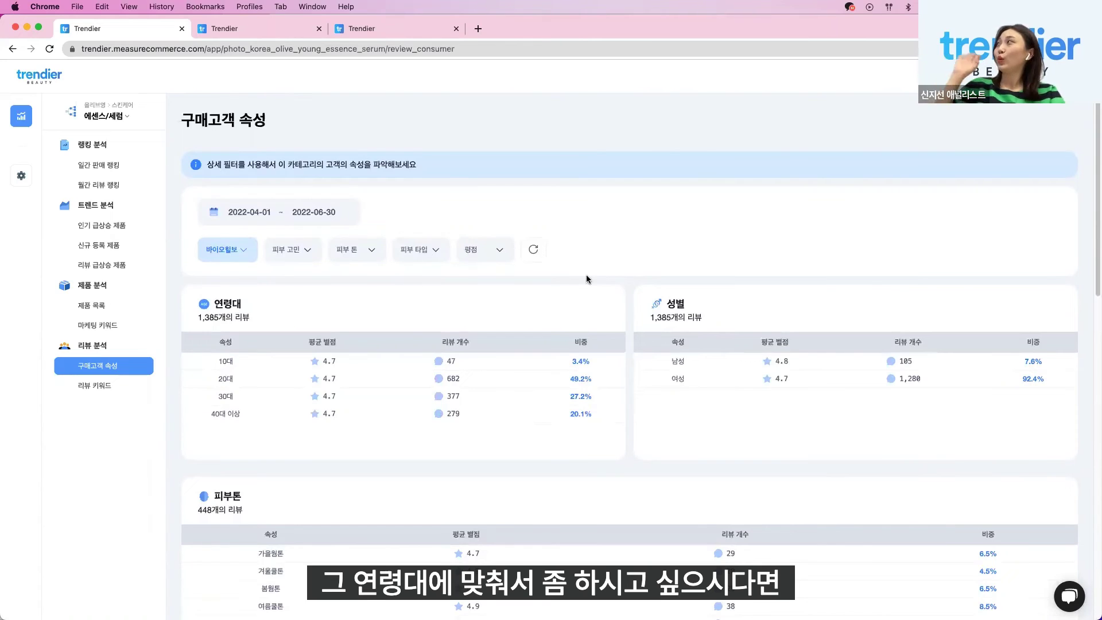
Reset the filters on the 구매고객 속성 report and open the 리뷰 키워드 report.
{"action": "left_click", "coordinate": [536, 253]}
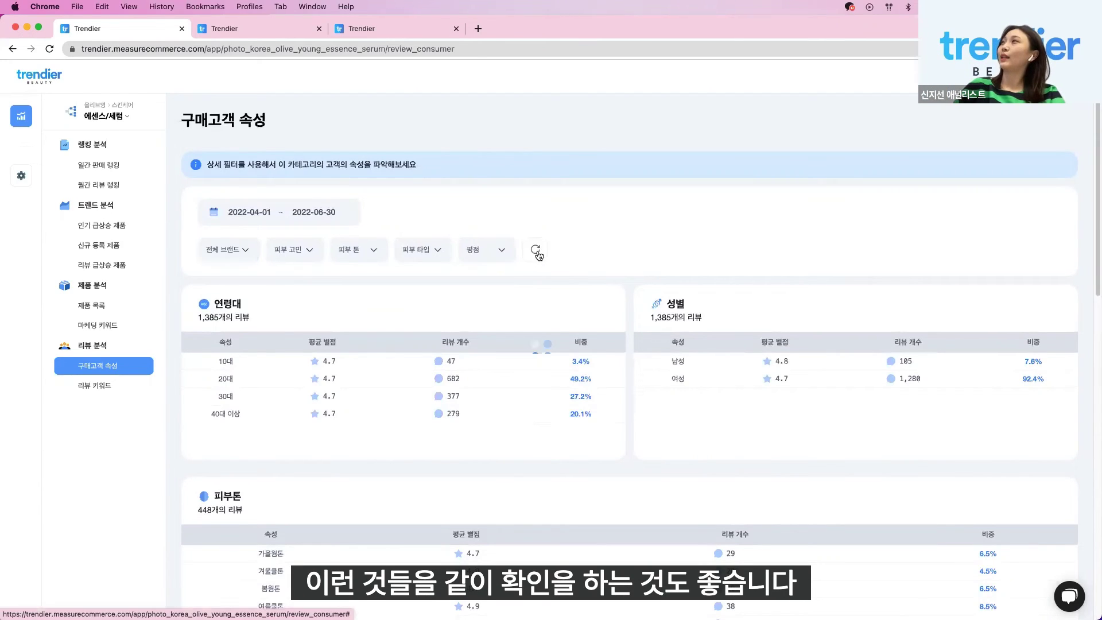
{"action": "left_click", "coordinate": [251, 260]}
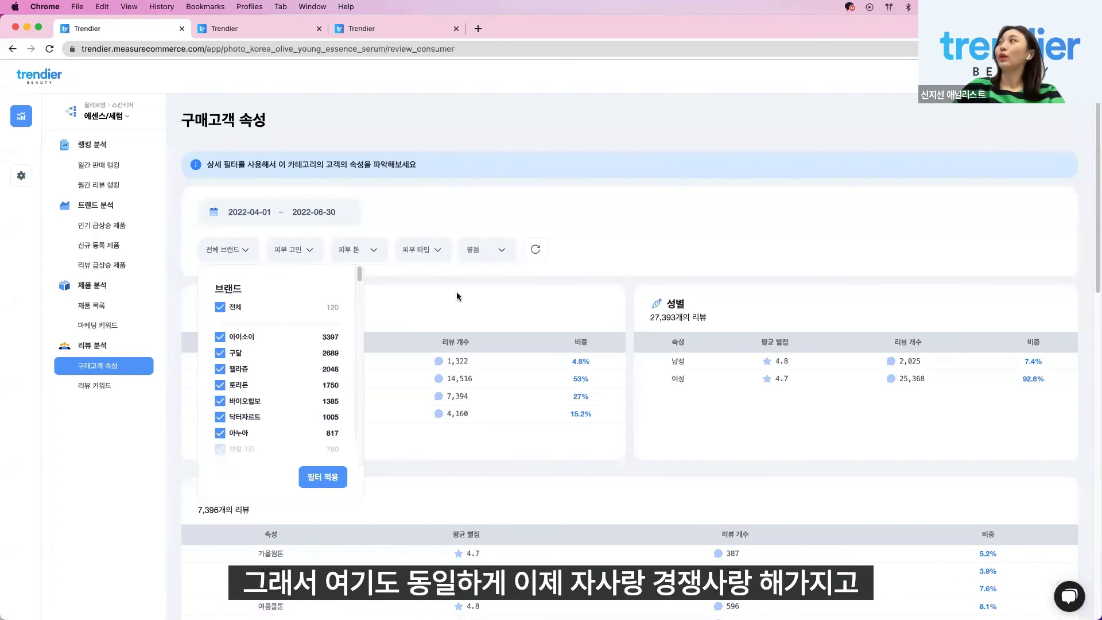
{"action": "left_click", "coordinate": [213, 324]}
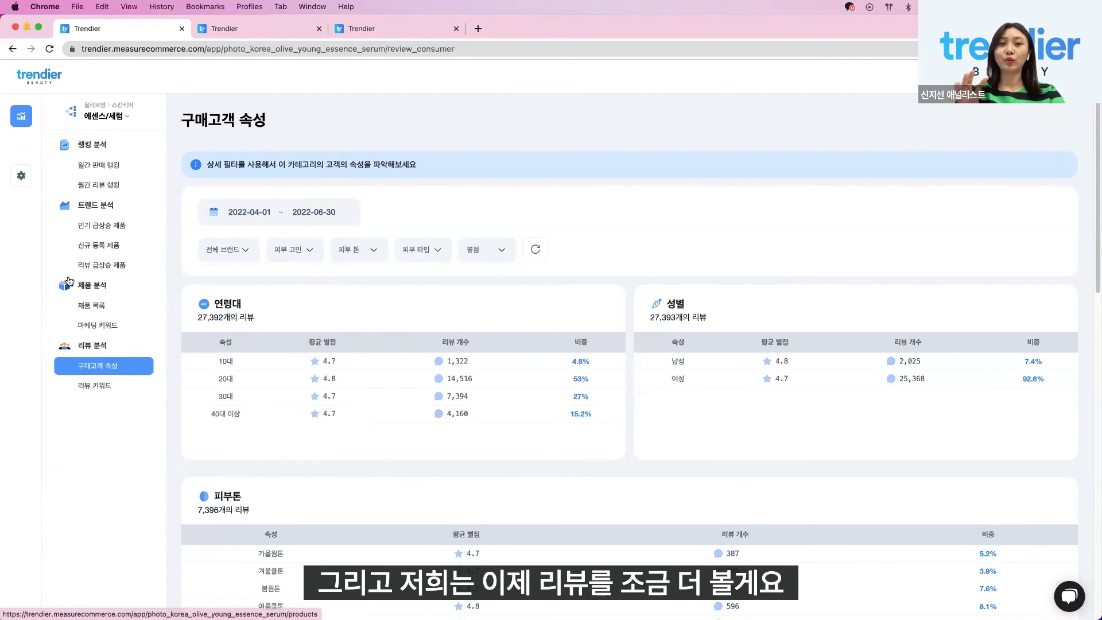
{"action": "left_click", "coordinate": [78, 390]}
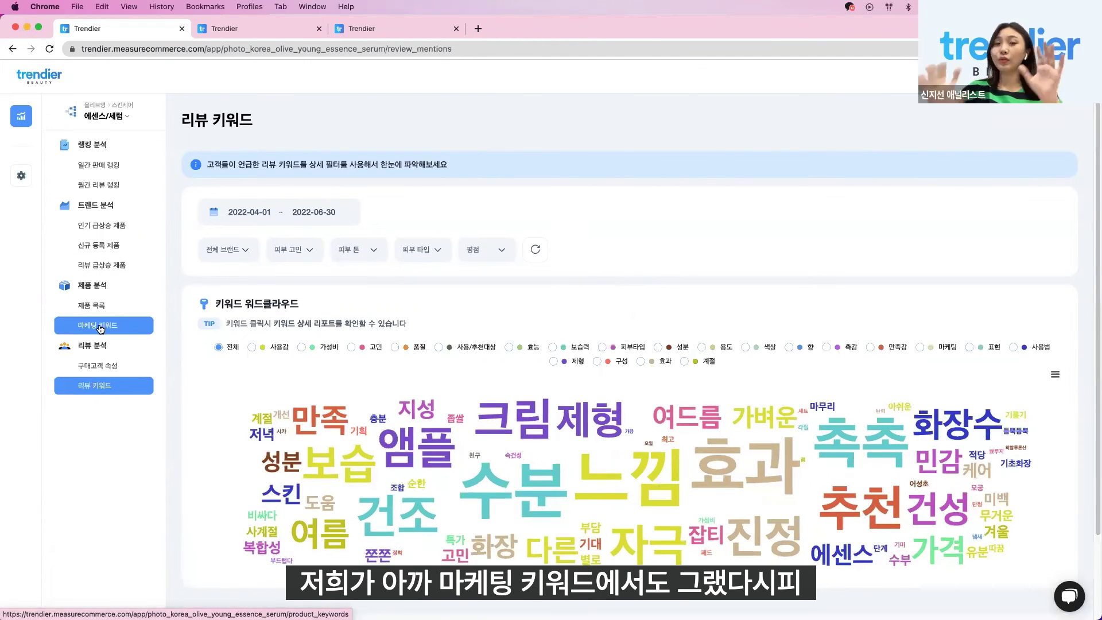
Filter the 리뷰 키워드 word cloud to the brand 바이오힐보 only.
{"action": "left_click", "coordinate": [245, 251]}
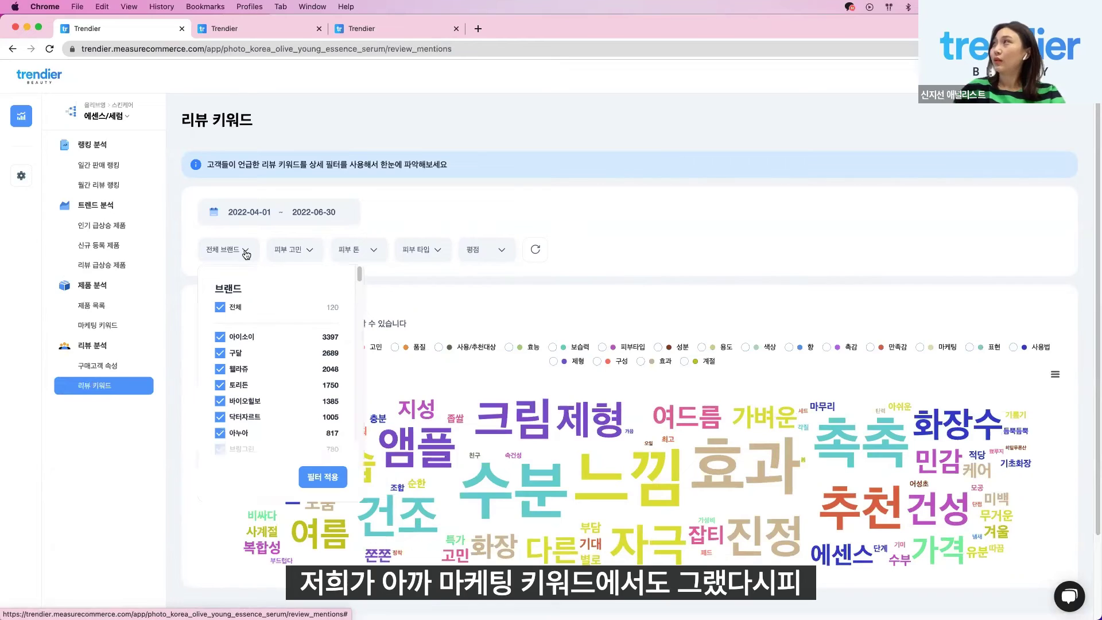
{"action": "left_click", "coordinate": [220, 307]}
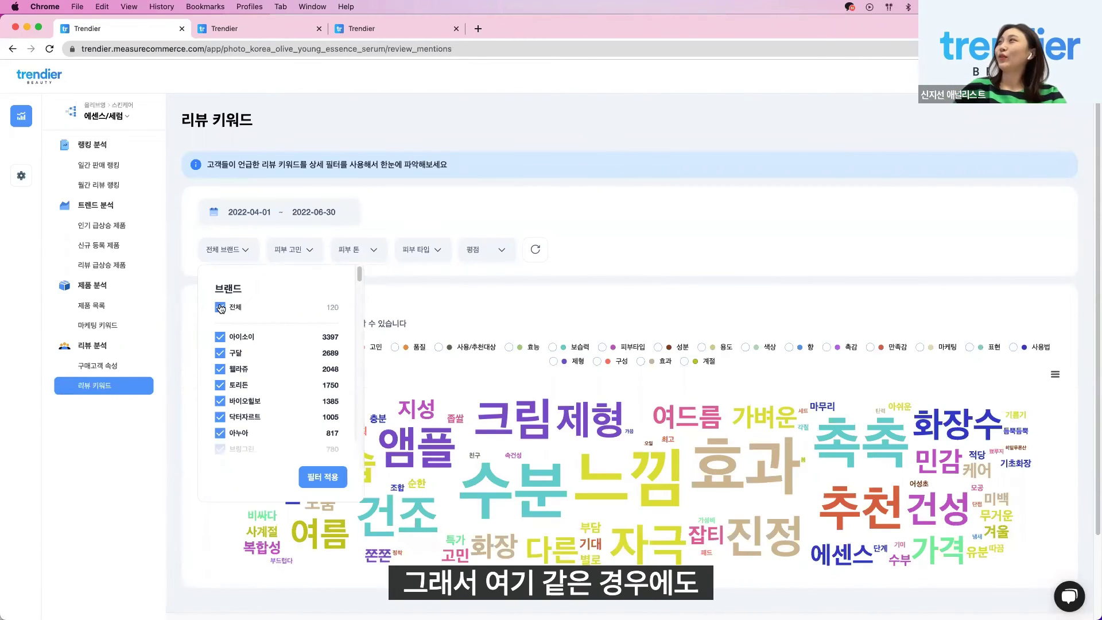
{"action": "left_click", "coordinate": [221, 402]}
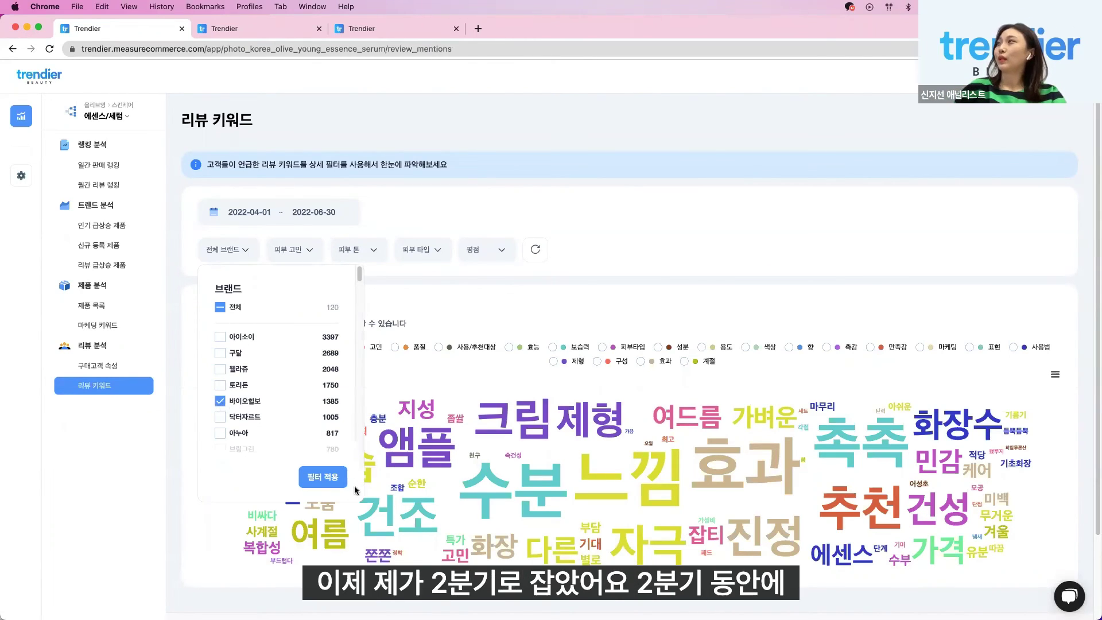
{"action": "left_click", "coordinate": [324, 477]}
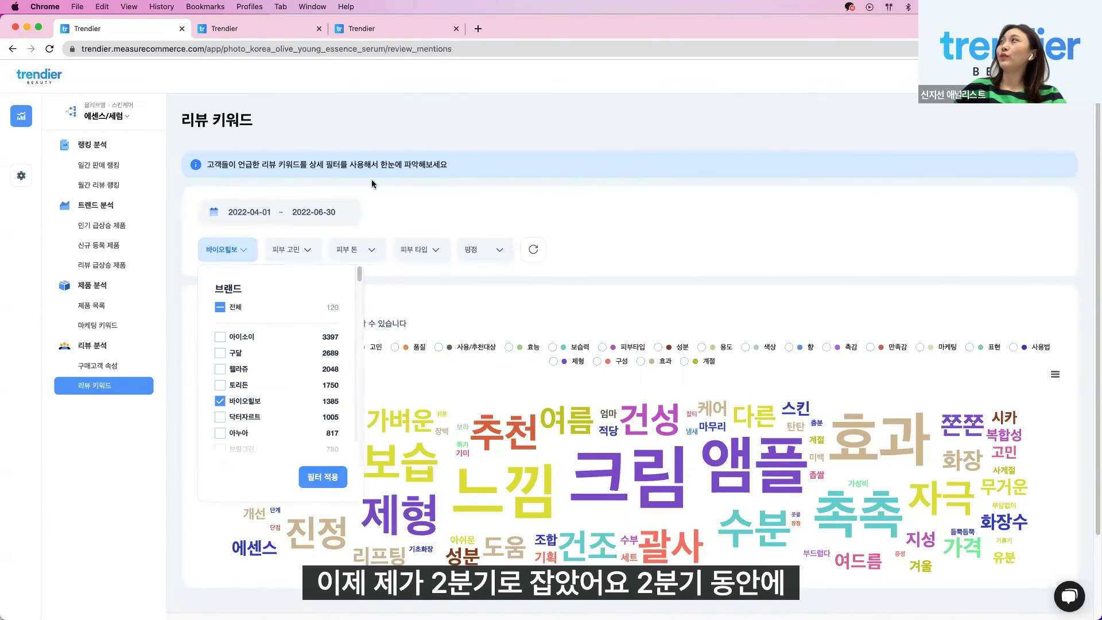
{"action": "left_click", "coordinate": [527, 310]}
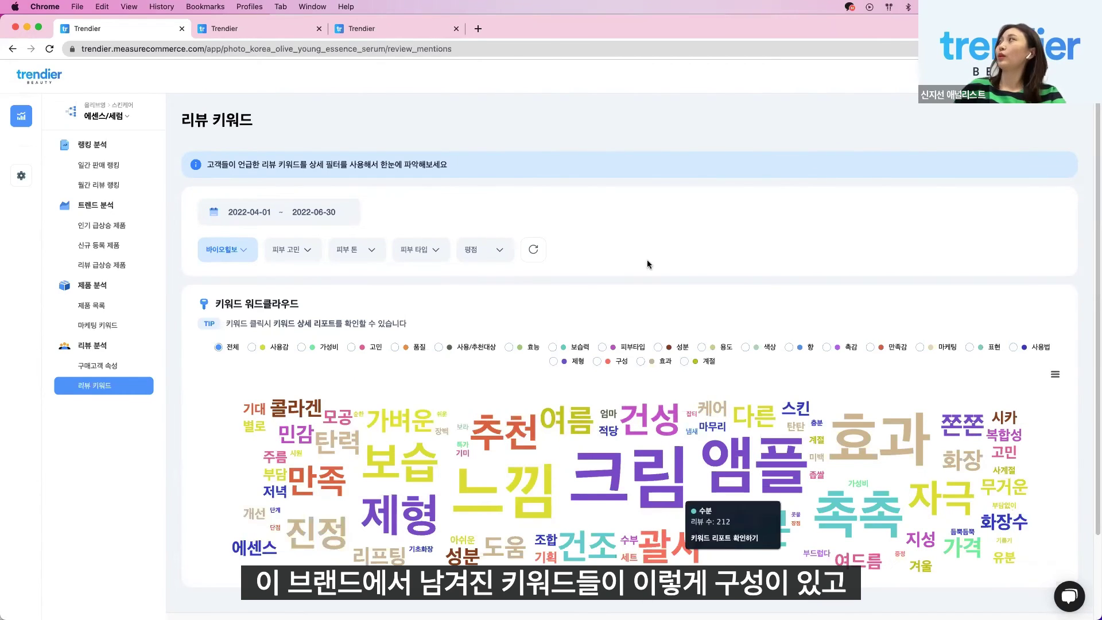
Narrow the 바이오힐보 review keywords to reviews with a 평점 of 5.
{"action": "left_click", "coordinate": [497, 251]}
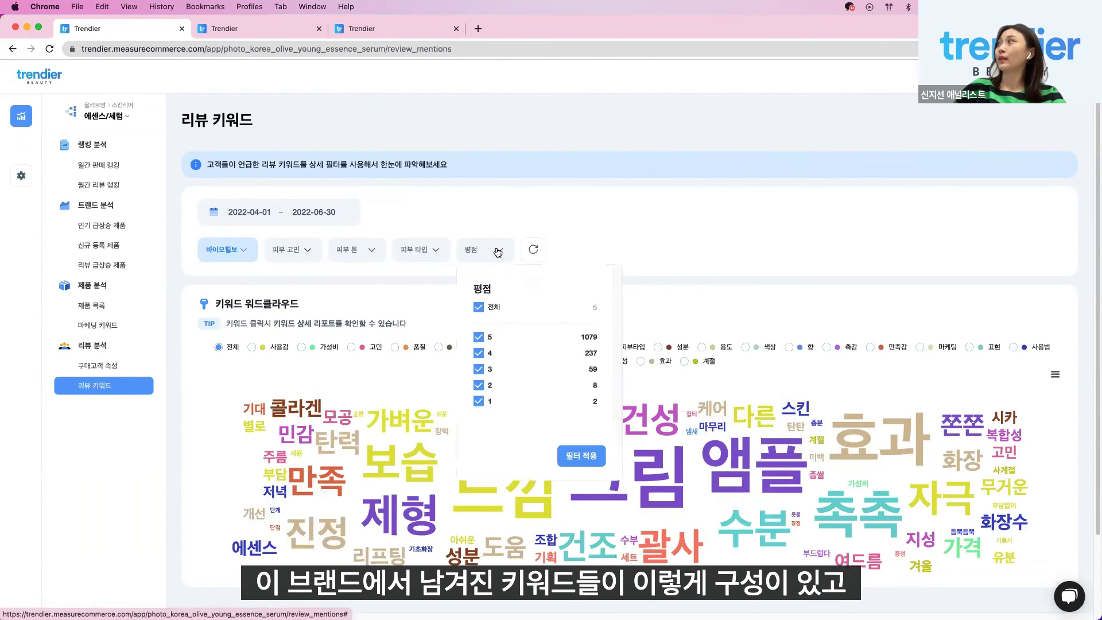
{"action": "left_click", "coordinate": [478, 338]}
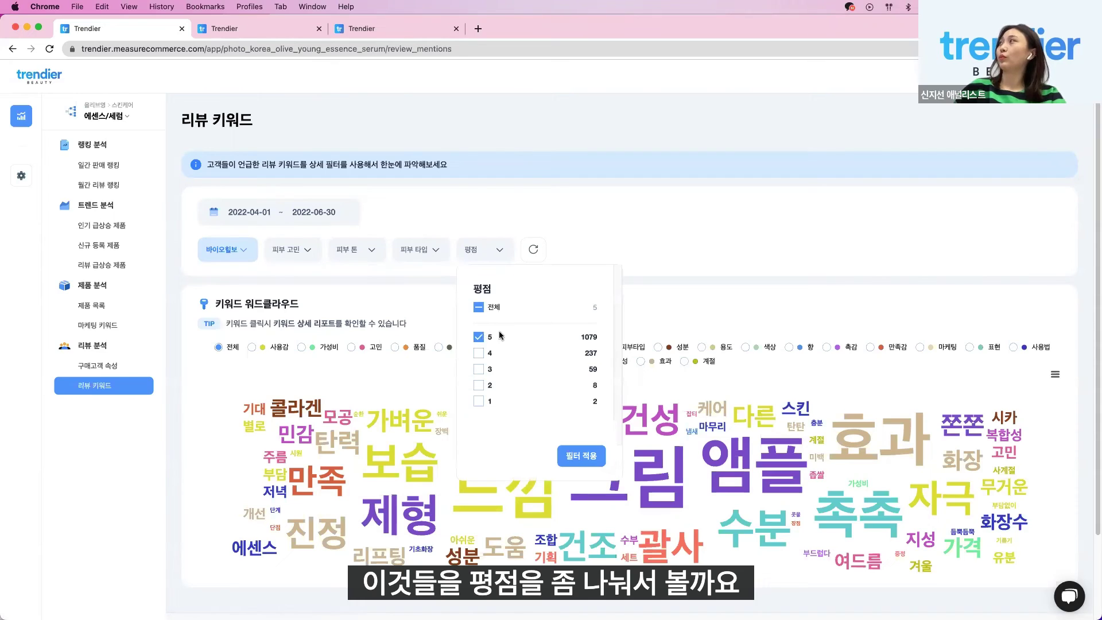
{"action": "left_click", "coordinate": [582, 456]}
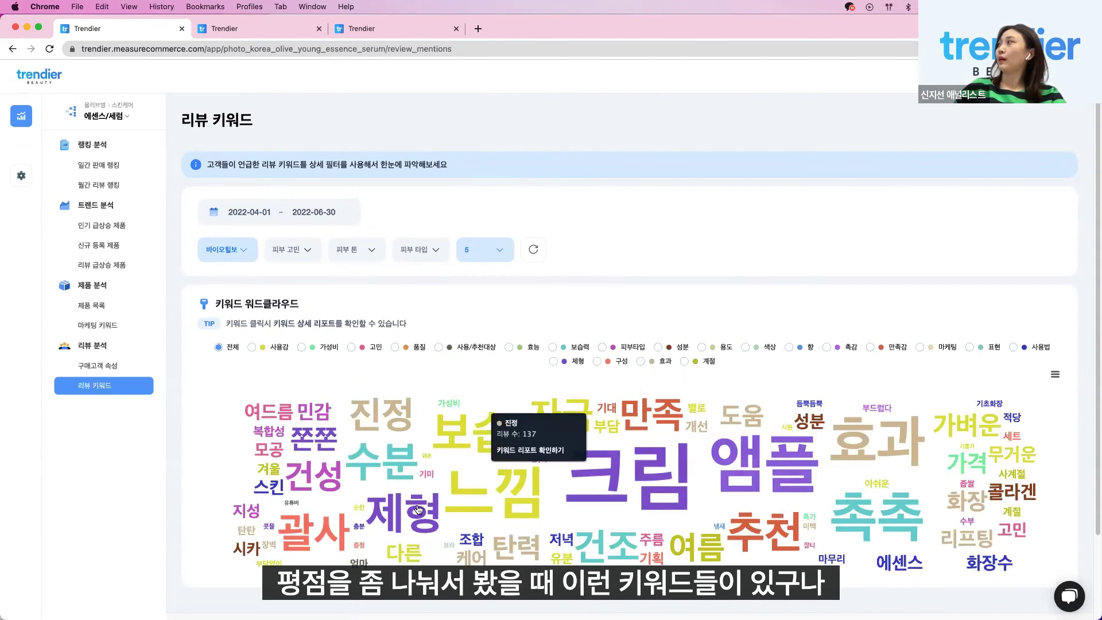
Clear the rating restriction by resetting all filters and reapply the brand filter for 바이오힐보.
{"action": "left_click", "coordinate": [533, 249]}
{"action": "left_click", "coordinate": [228, 250]}
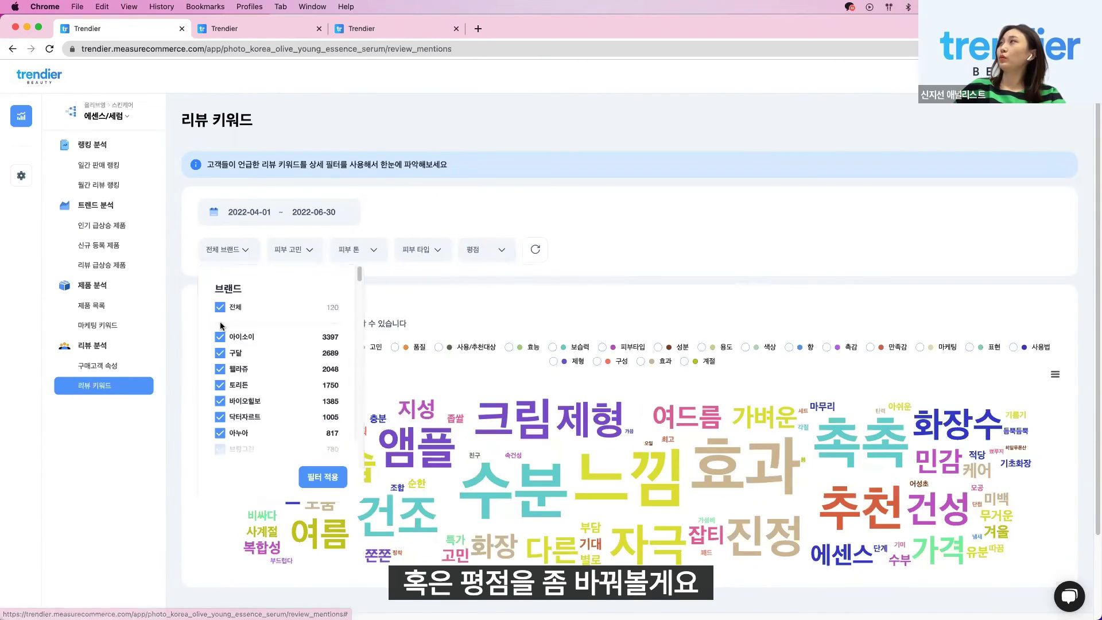
{"action": "left_click", "coordinate": [220, 400]}
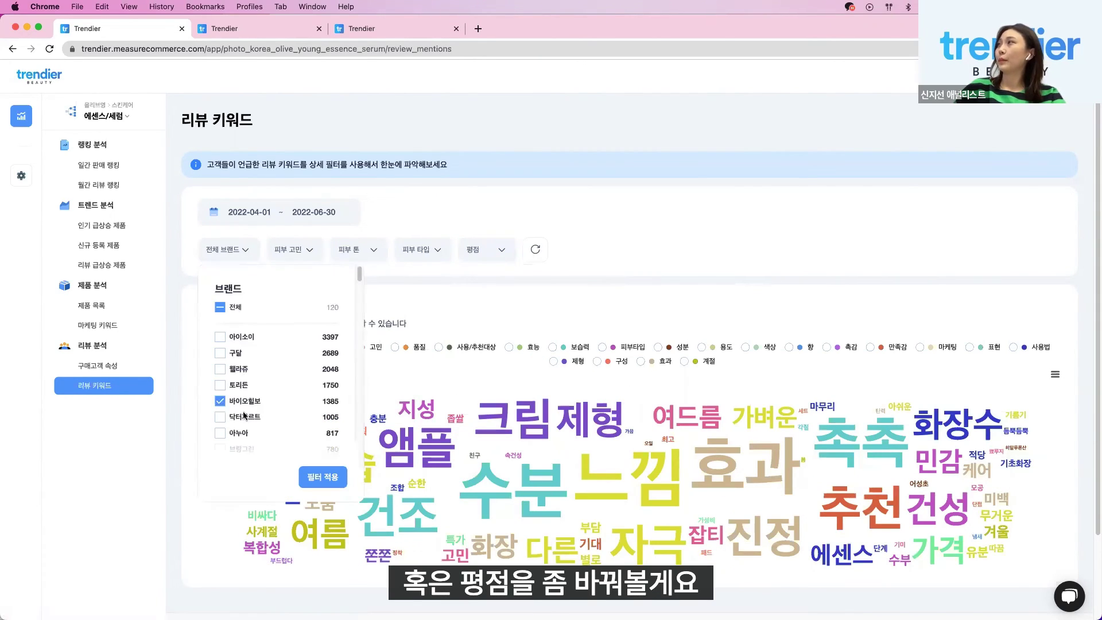
{"action": "left_click", "coordinate": [322, 477]}
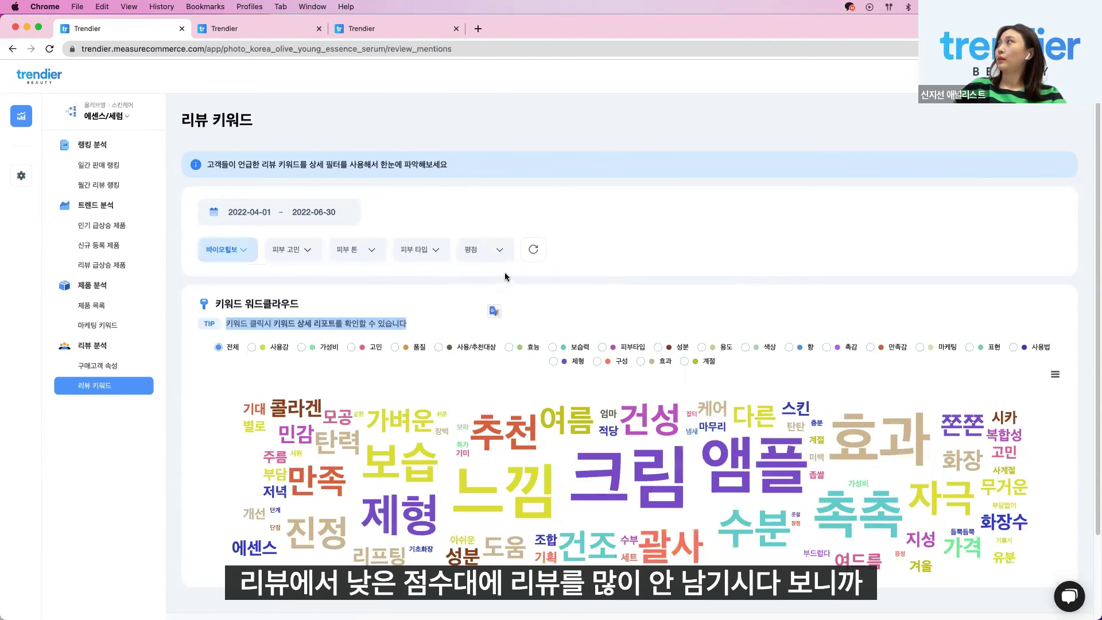
Restrict the 바이오힐보 review keywords to reviews with a 평점 of 1, 2 or 3.
{"action": "left_click", "coordinate": [496, 249]}
{"action": "left_click", "coordinate": [479, 307]}
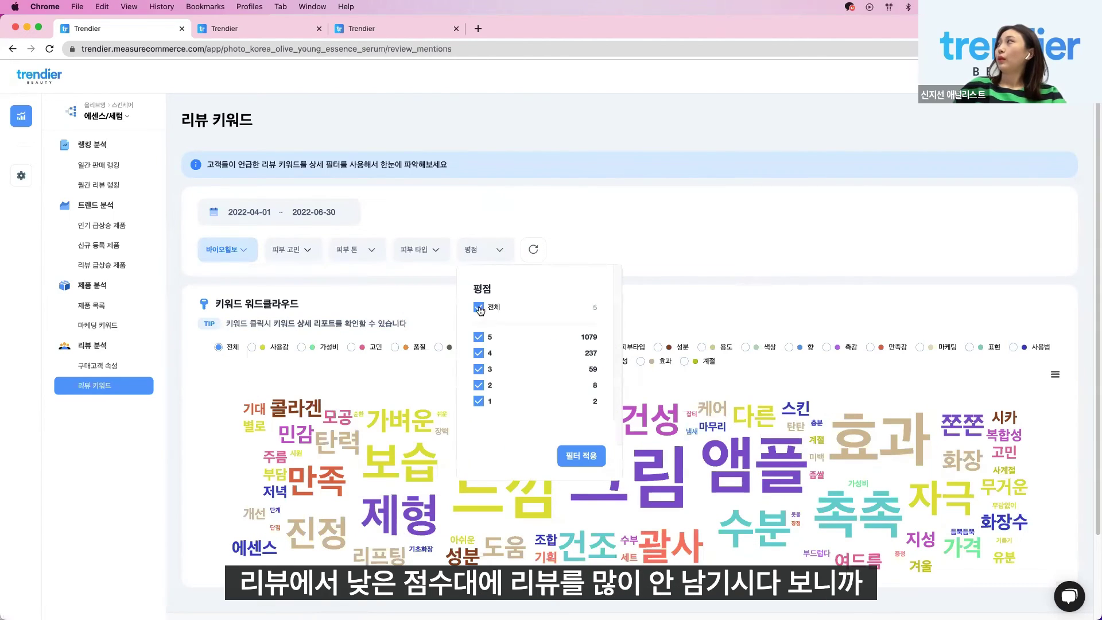
{"action": "left_click", "coordinate": [479, 401]}
{"action": "left_click", "coordinate": [479, 385]}
{"action": "left_click", "coordinate": [479, 369]}
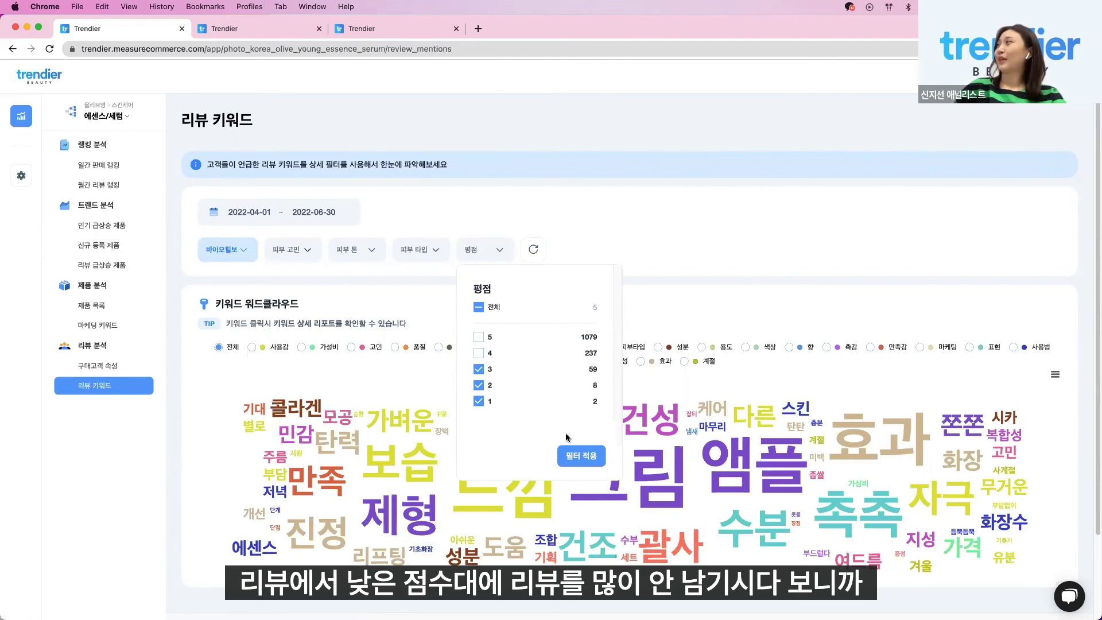
{"action": "left_click", "coordinate": [580, 455]}
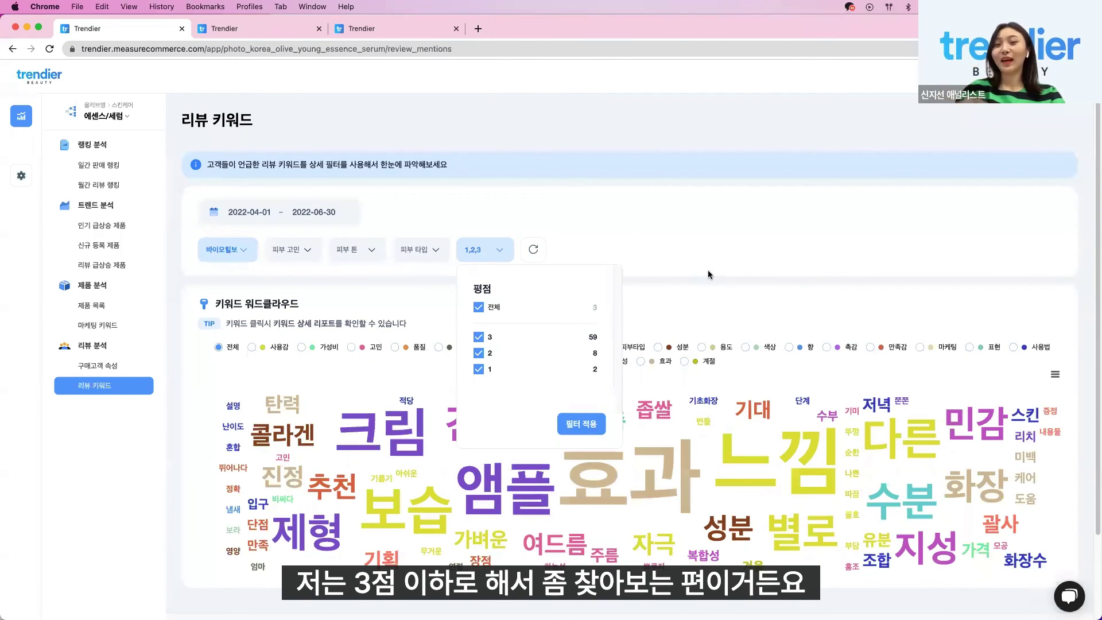
{"action": "left_click", "coordinate": [706, 284]}
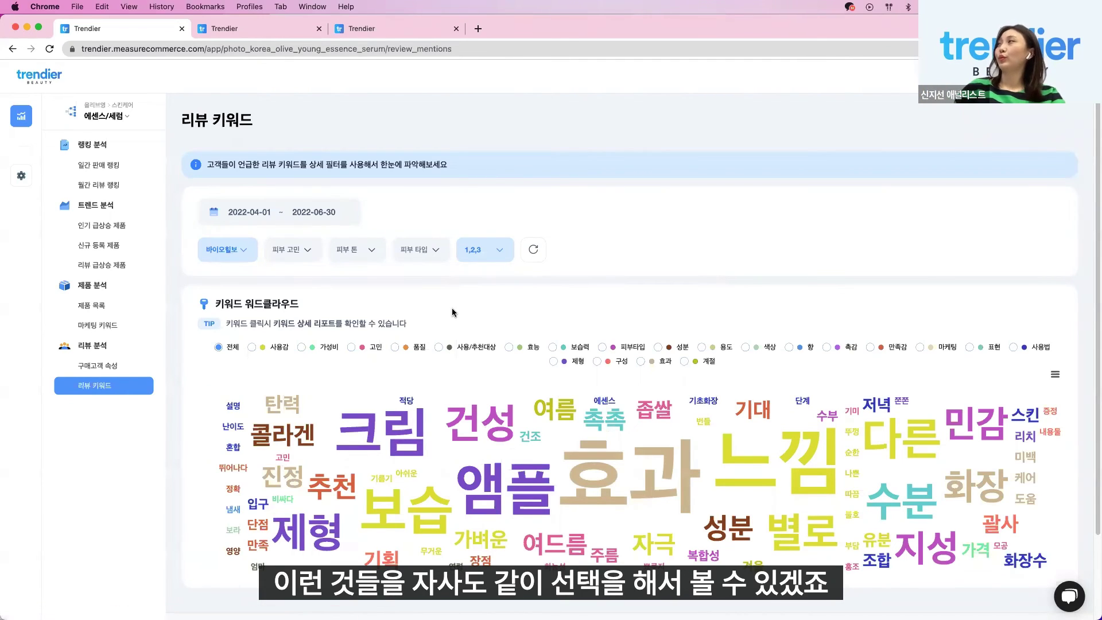
Reset the filters and examine the word cloud by the 사용감, 가성비 and 마케팅 keyword groups, ending on 사용감.
{"action": "left_click", "coordinate": [261, 350]}
{"action": "left_click", "coordinate": [234, 347]}
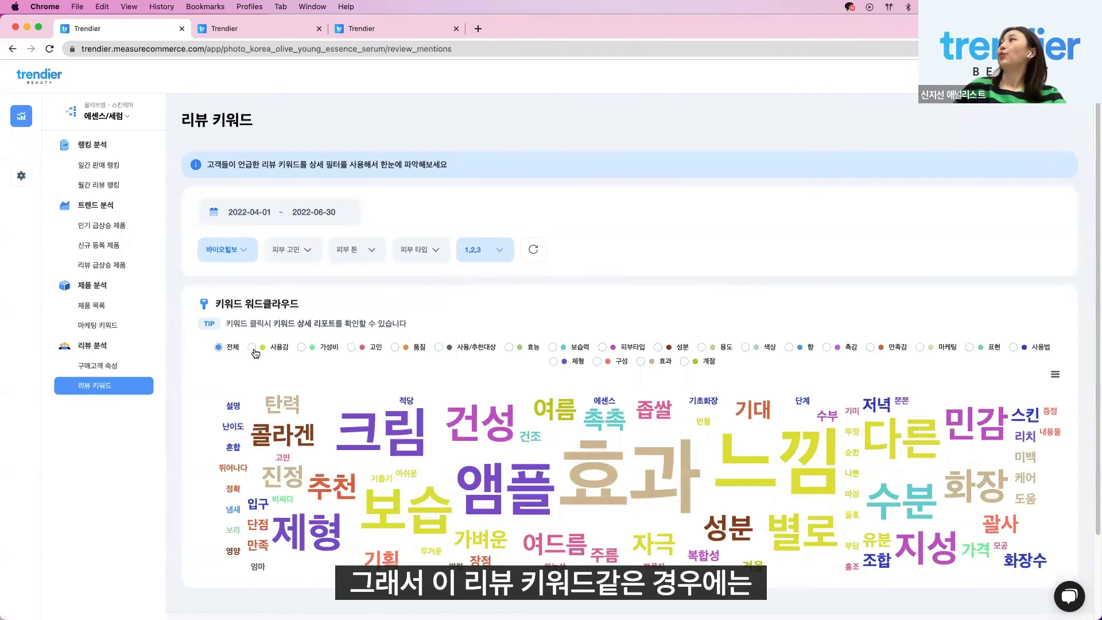
{"action": "left_click", "coordinate": [536, 249]}
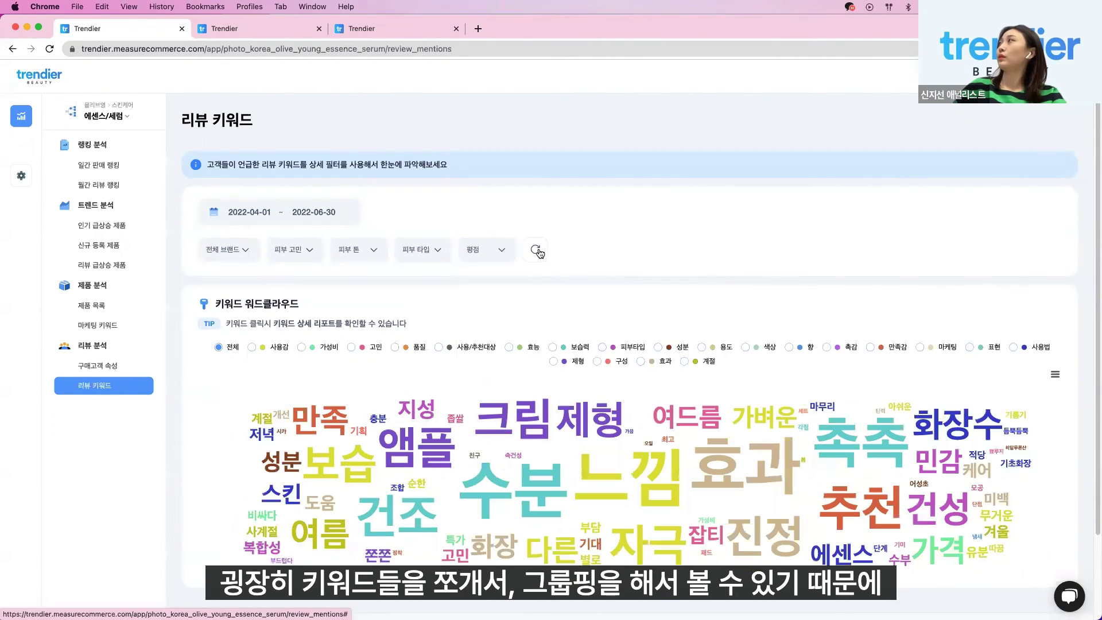
{"action": "left_click", "coordinate": [275, 348]}
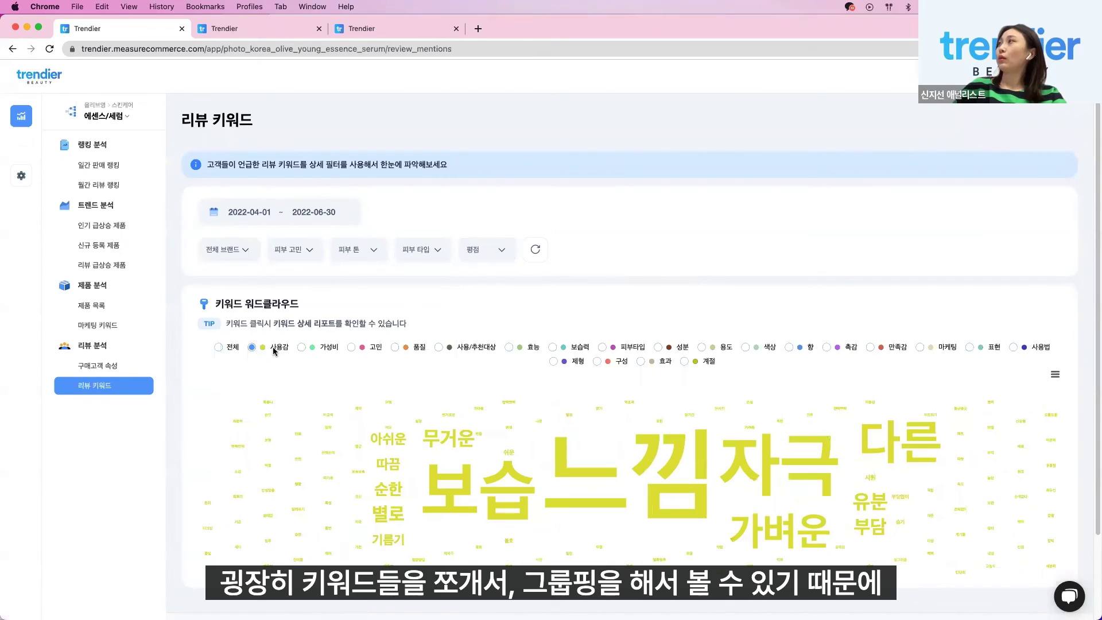
{"action": "left_click", "coordinate": [308, 351]}
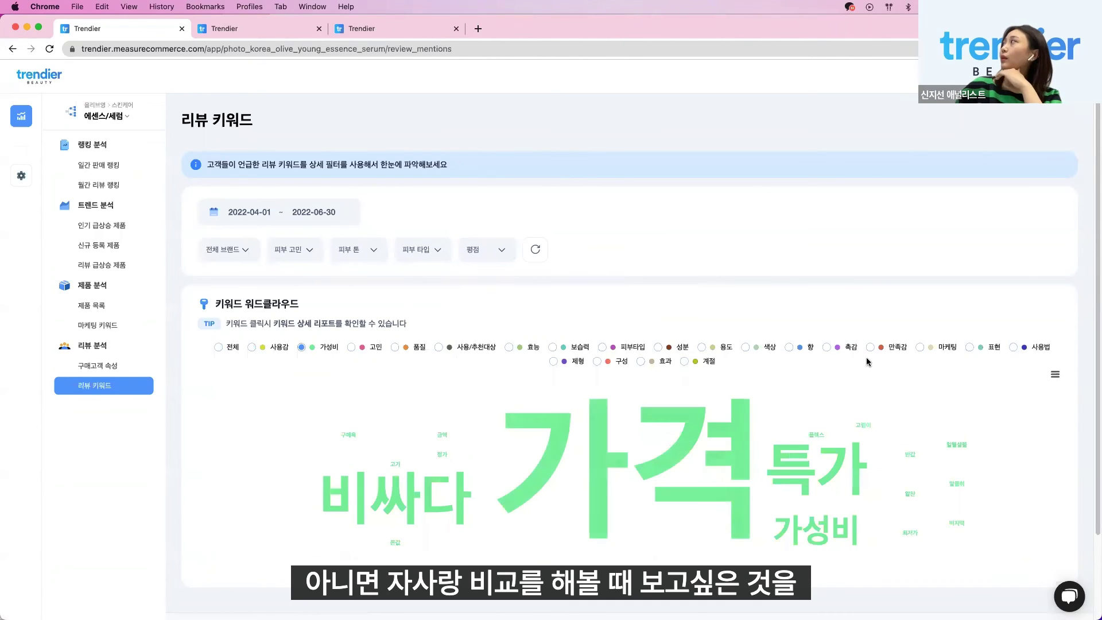
{"action": "left_click", "coordinate": [920, 346]}
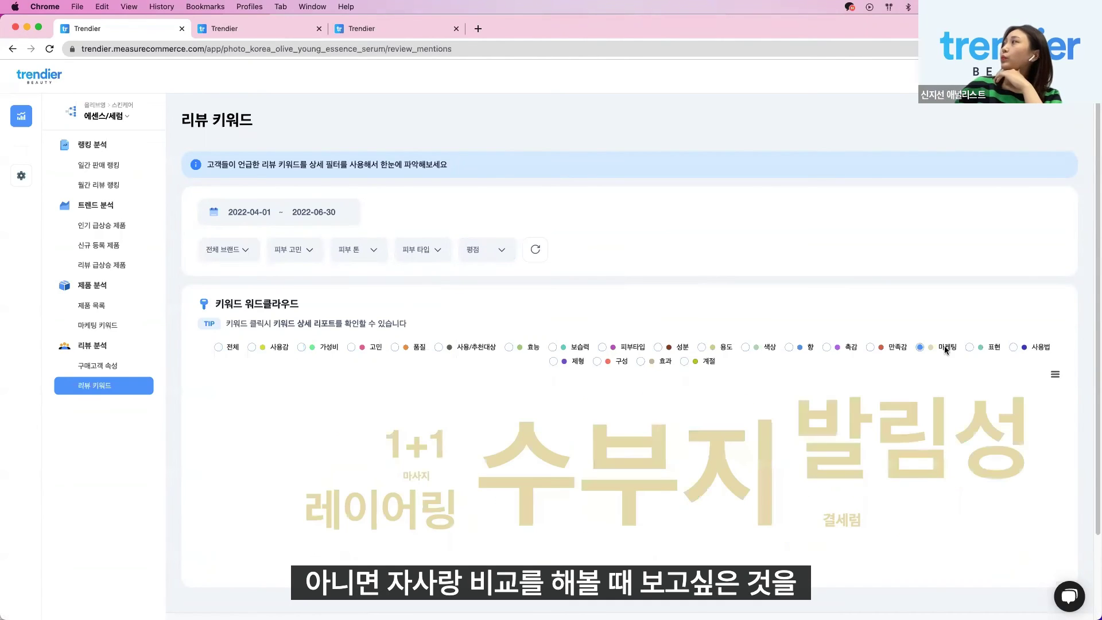
{"action": "left_click", "coordinate": [276, 347]}
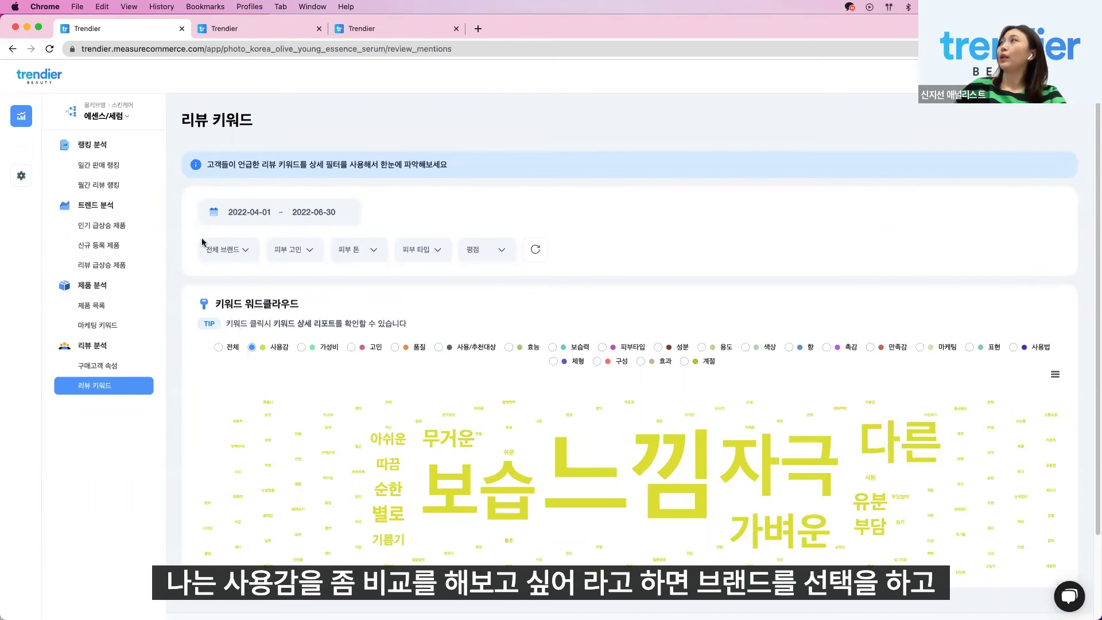
Limit the 사용감 keyword cloud to reviews of the brand 바이오힐보.
{"action": "left_click", "coordinate": [232, 250]}
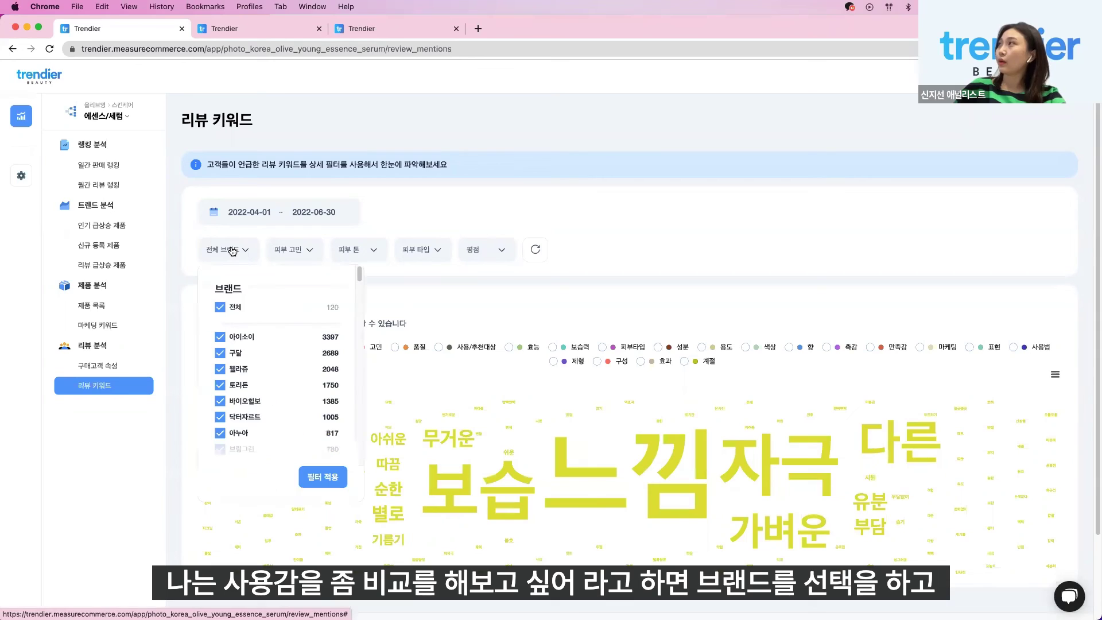
{"action": "left_click", "coordinate": [219, 308]}
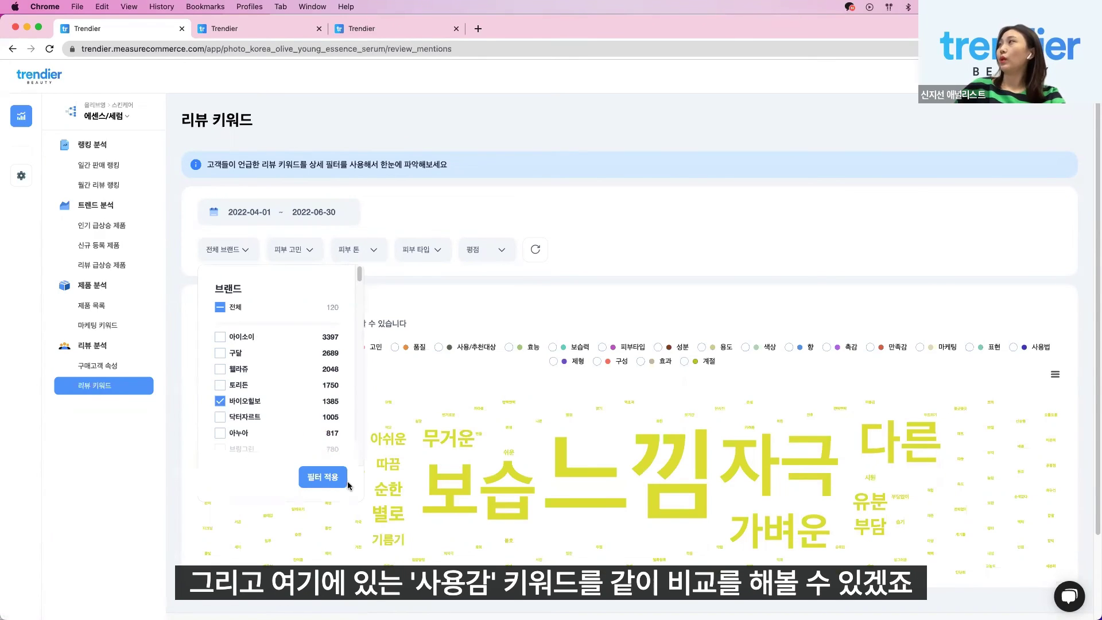
{"action": "left_click", "coordinate": [322, 477]}
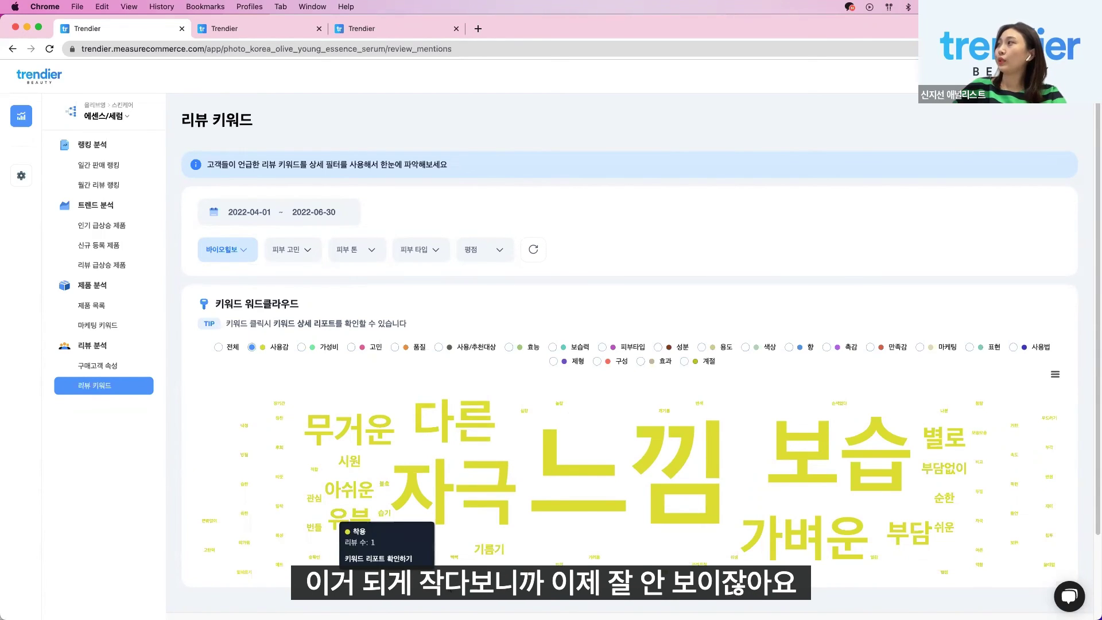
Show the 사용감 keyword counts as a data table, look through them, and set the word cloud back to 전체.
{"action": "scroll", "coordinate": [583, 518], "scroll_direction": "down", "scroll_amount": 1}
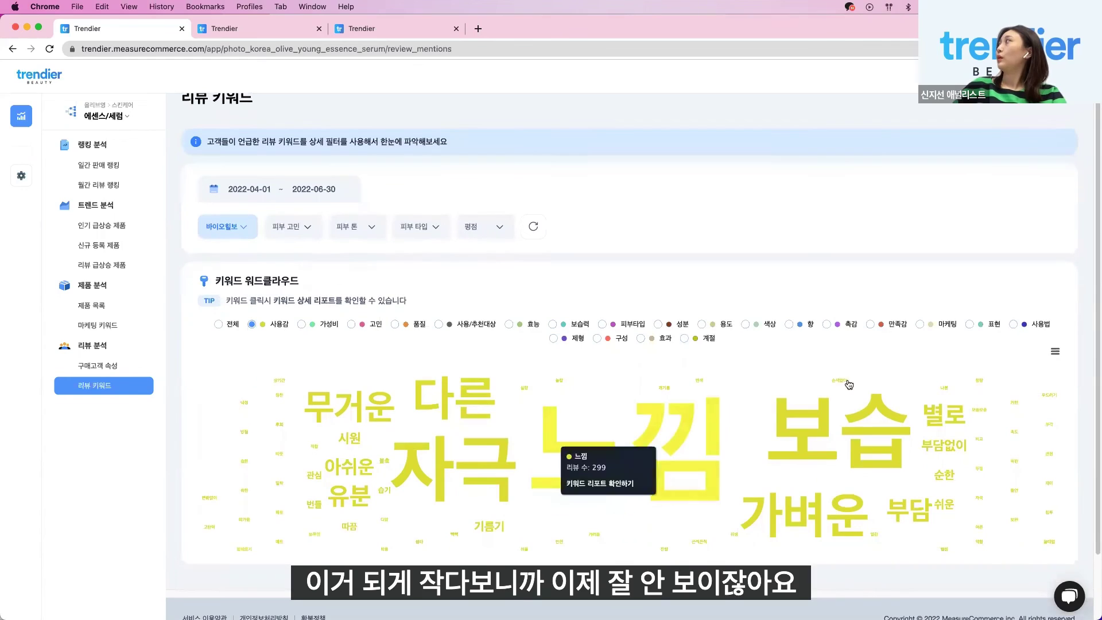
{"action": "left_click", "coordinate": [1056, 352]}
{"action": "left_click", "coordinate": [998, 456]}
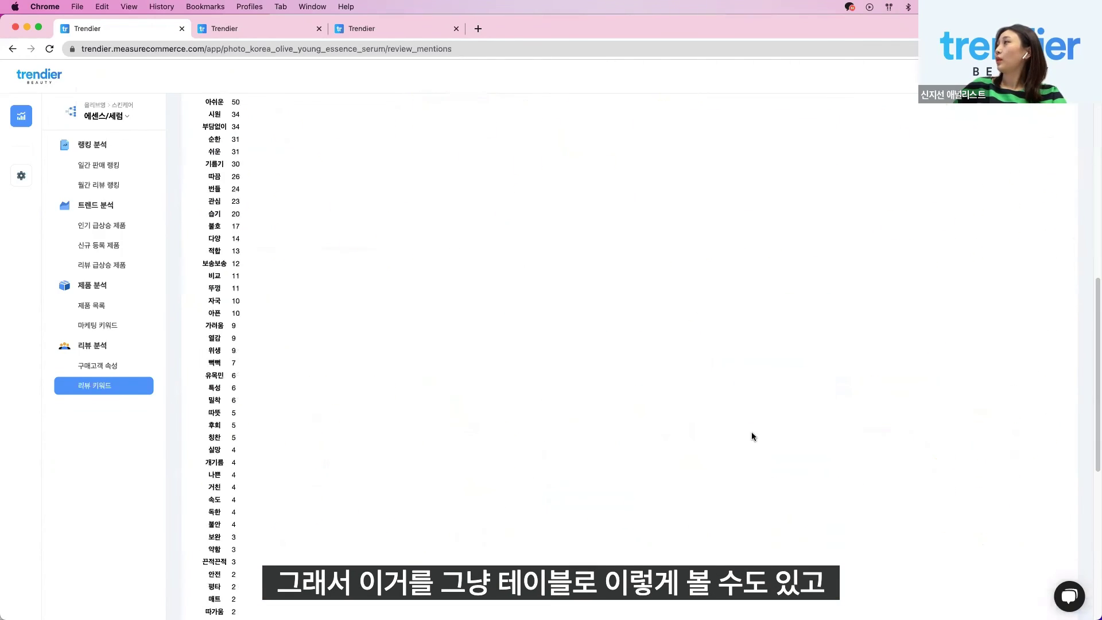
{"action": "scroll", "coordinate": [538, 466], "scroll_direction": "up", "scroll_amount": 10}
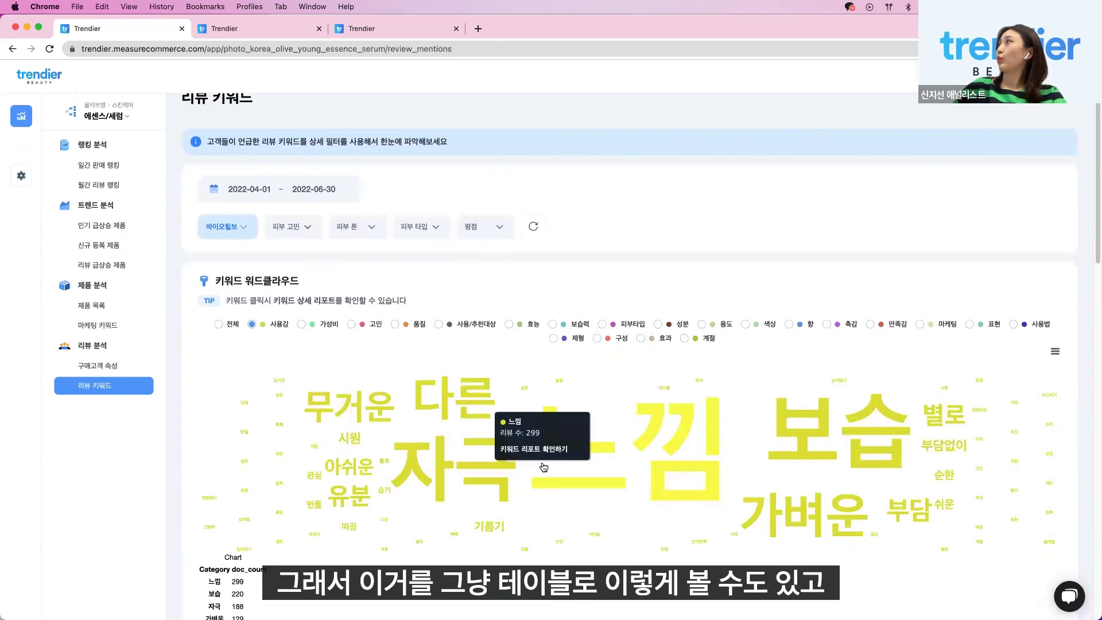
{"action": "left_click", "coordinate": [1056, 352]}
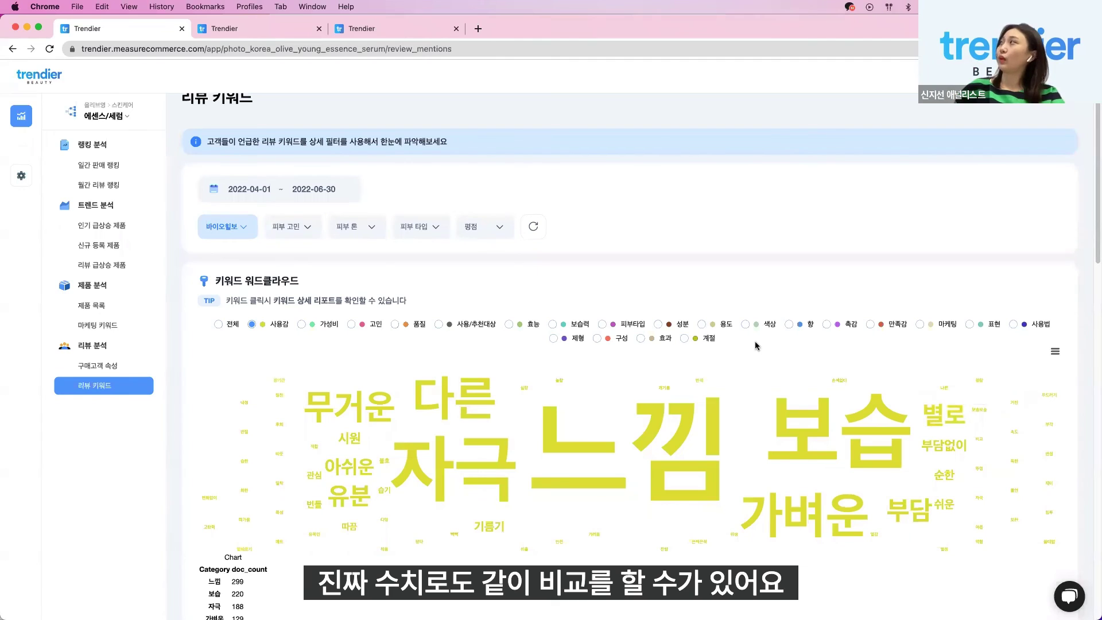
{"action": "left_click", "coordinate": [218, 325]}
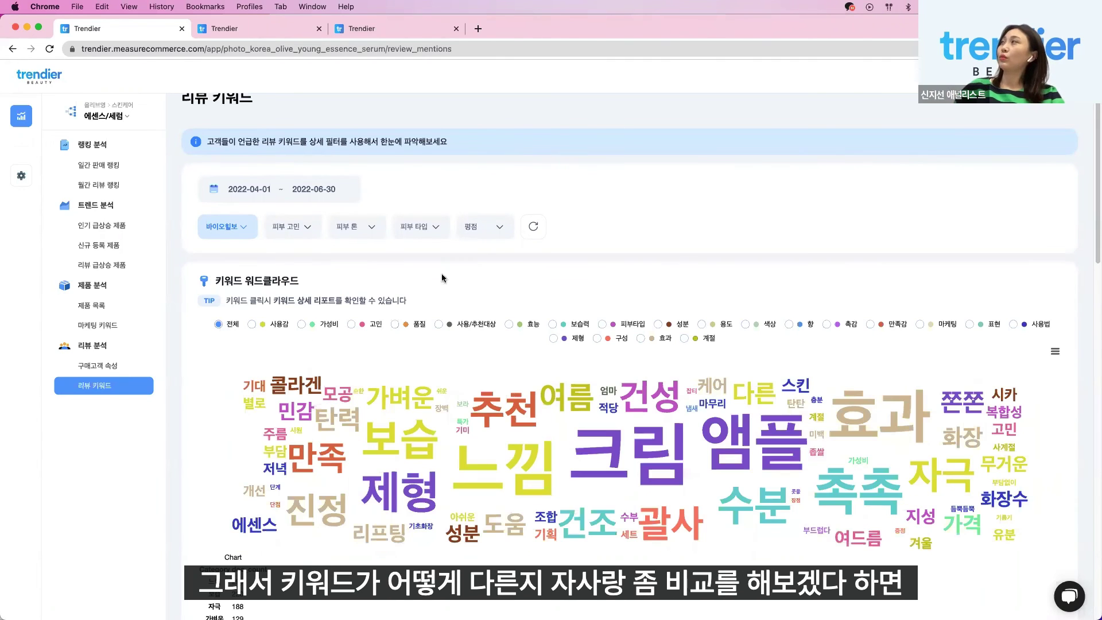
Switch to the Excel report workbook with the keyword comparison of 디오디너리 and 바이오힐보.
{"action": "key", "text": "ctrl+super+f"}
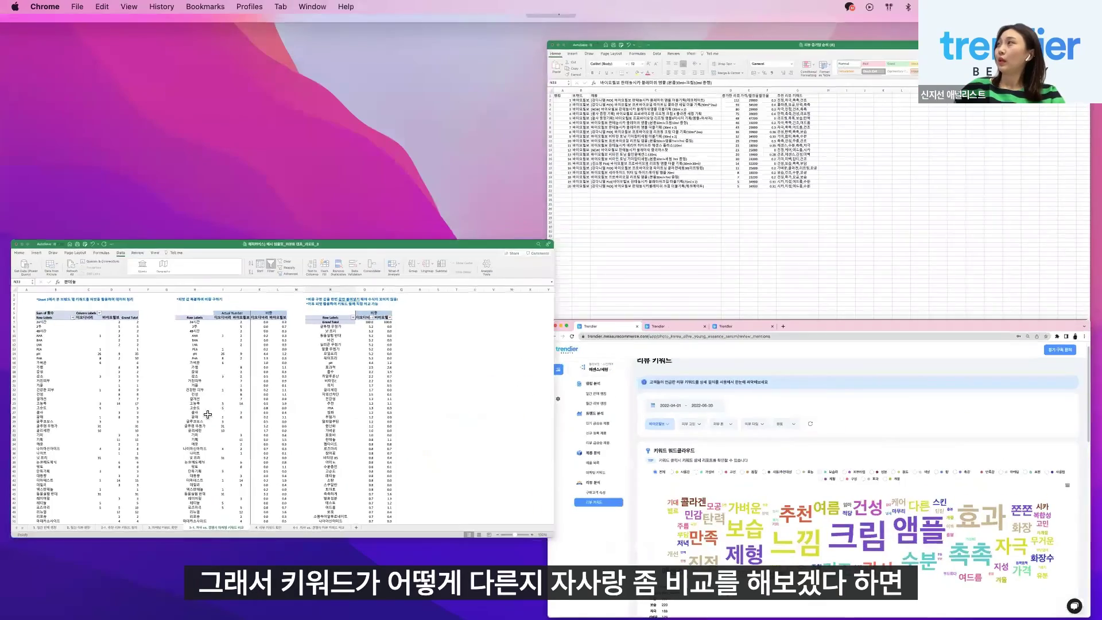
{"action": "left_click", "coordinate": [207, 417]}
{"action": "left_click", "coordinate": [430, 475]}
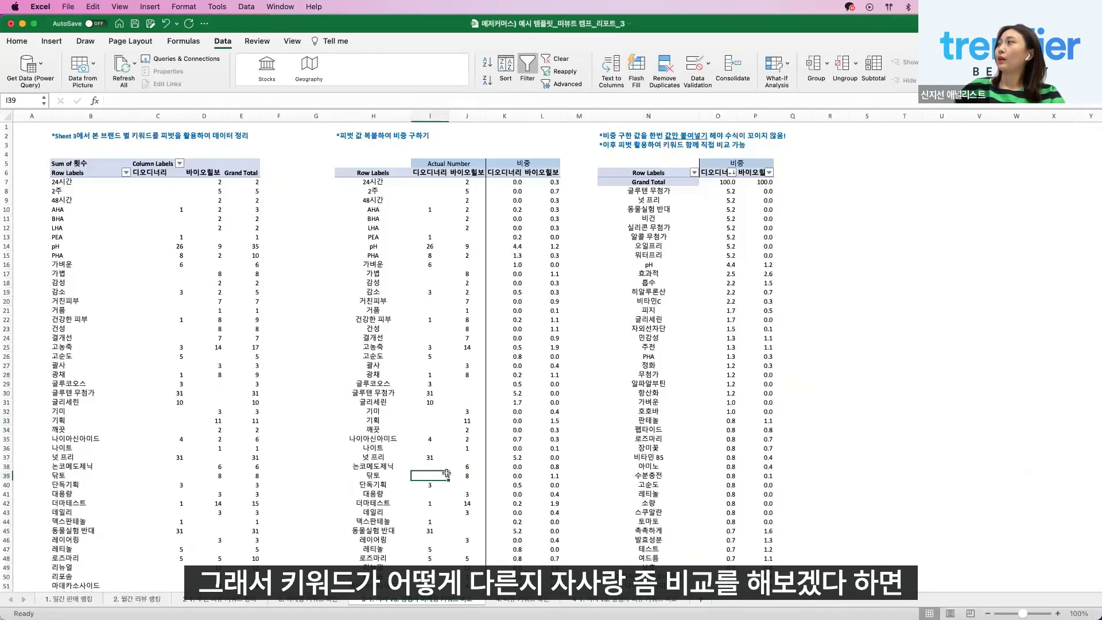
Open the 리뷰 키워드 확인 sheet and look over the 바이오힐보, 디오디너리 and combined review keyword tables.
{"action": "left_click", "coordinate": [545, 600]}
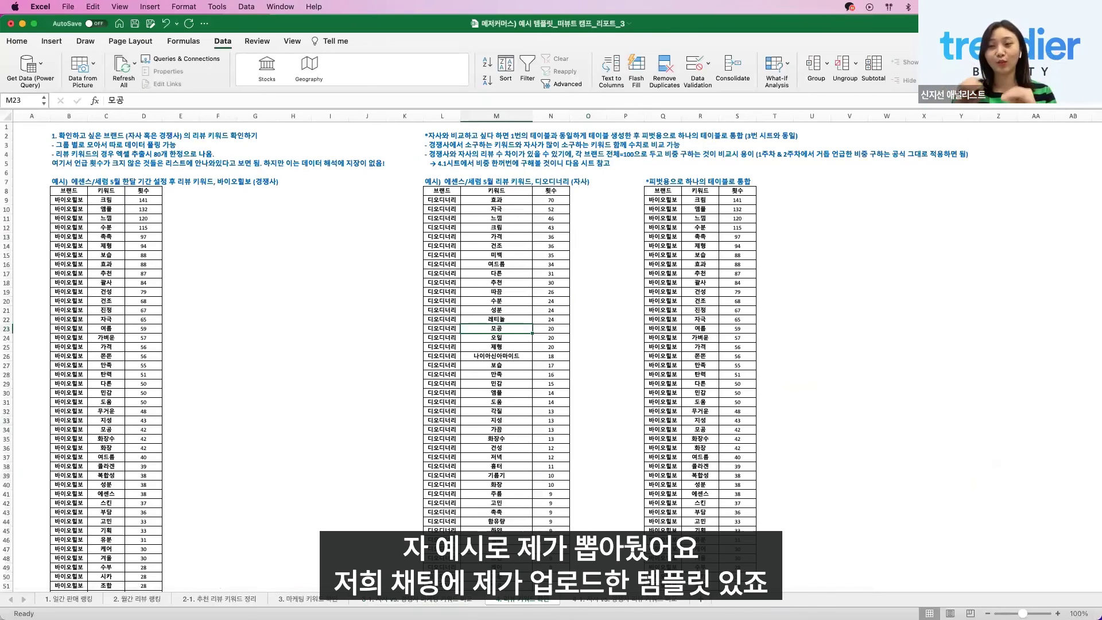
{"action": "left_click", "coordinate": [293, 310]}
{"action": "left_click", "coordinate": [109, 245]}
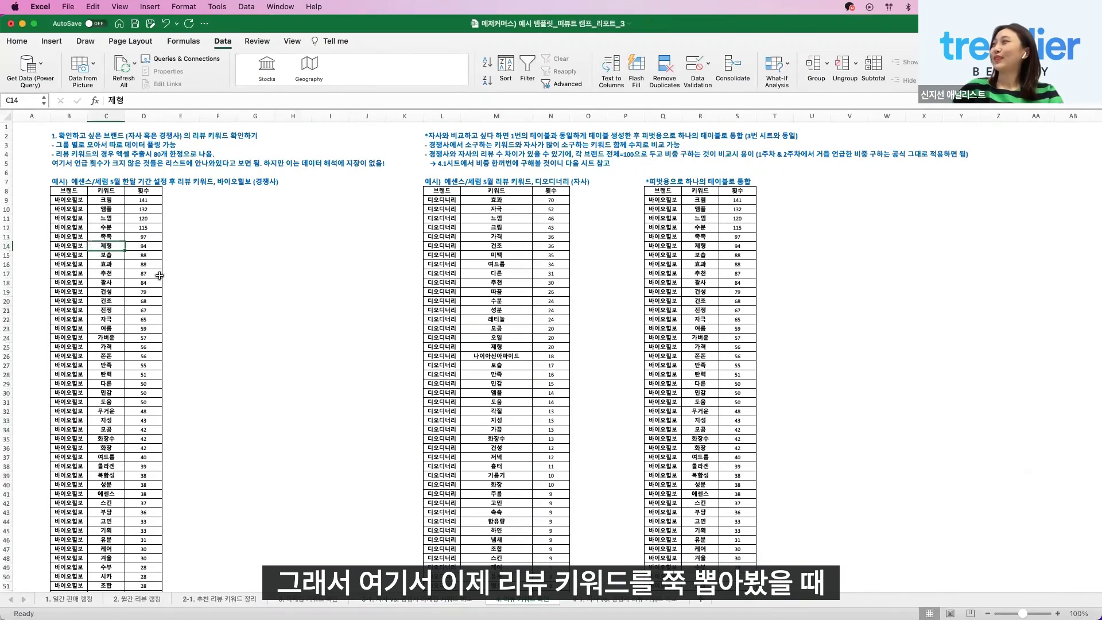
{"action": "left_click_drag", "start_coordinate": [69, 199], "coordinate": [106, 355]}
{"action": "left_click_drag", "start_coordinate": [443, 228], "coordinate": [451, 362]}
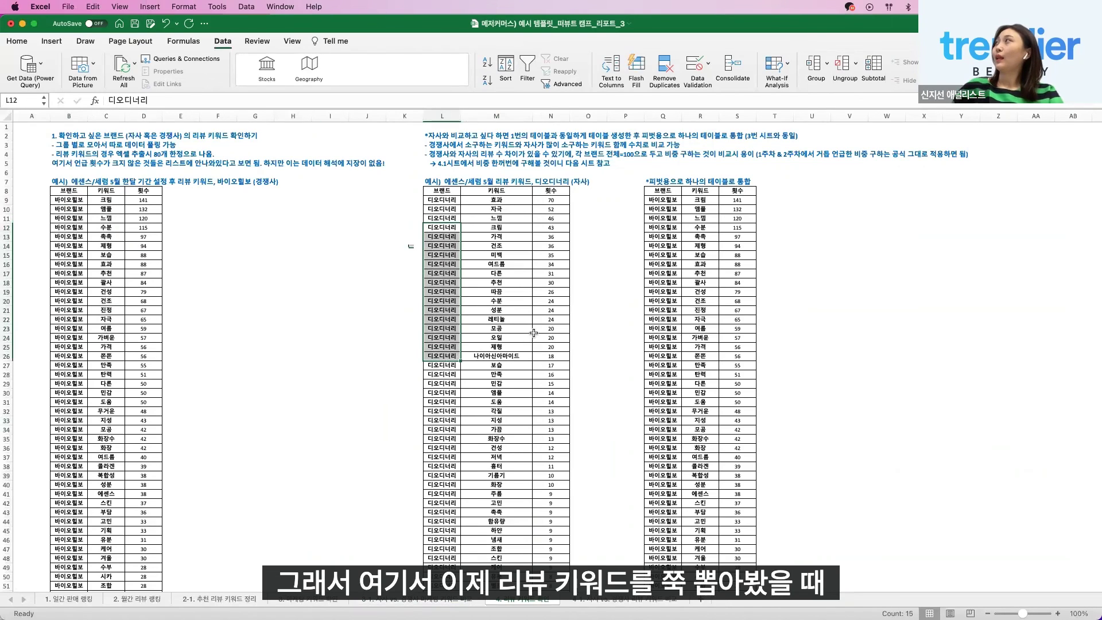
{"action": "left_click", "coordinate": [496, 347]}
{"action": "left_click", "coordinate": [752, 392]}
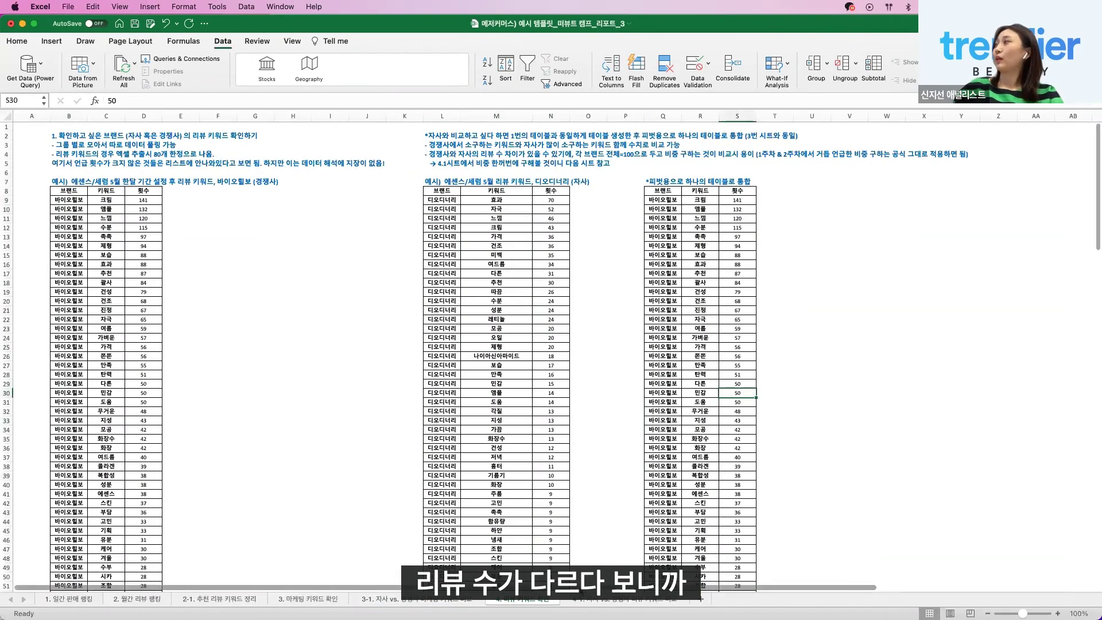
Open the sheet comparing own-brand and competitor review keywords and look over the calculated 비중 shares.
{"action": "left_click", "coordinate": [599, 599]}
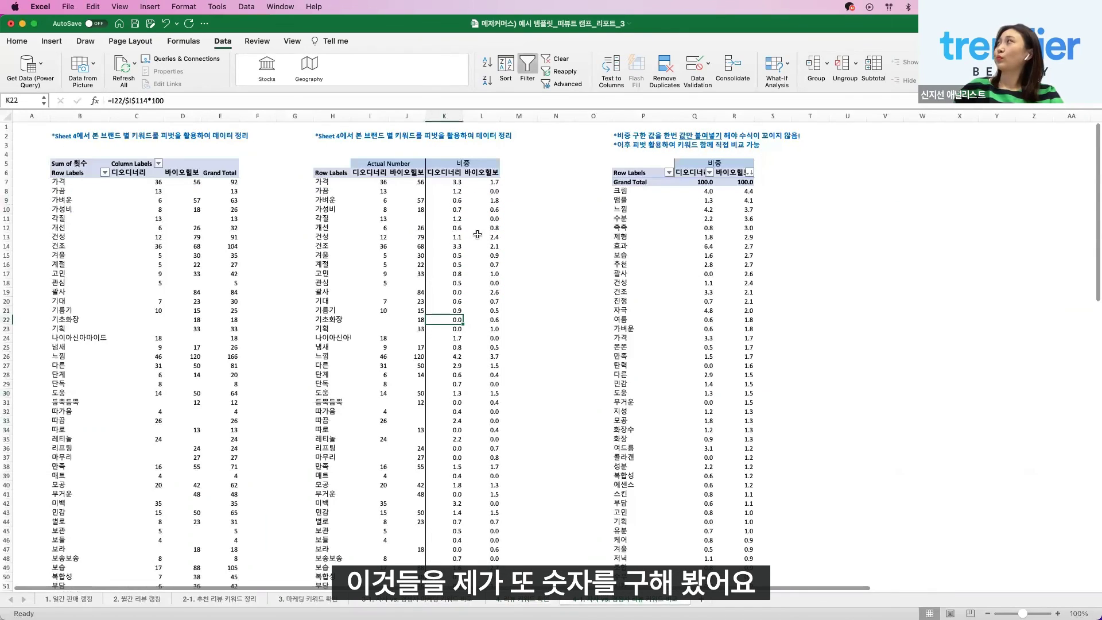
{"action": "left_click_drag", "start_coordinate": [481, 228], "coordinate": [488, 371]}
{"action": "left_click", "coordinate": [641, 322]}
{"action": "left_click", "coordinate": [691, 332]}
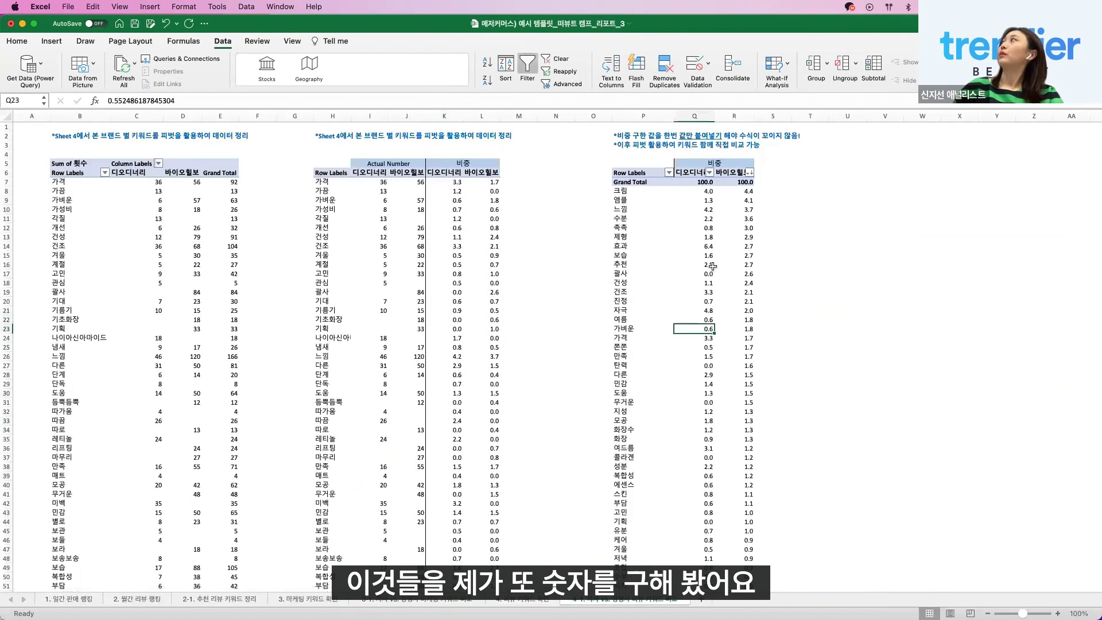
{"action": "left_click", "coordinate": [737, 228]}
Examine the review keywords with the highest 바이오힐보 share, picking out 앰플, 느낌, 수분 and 촉촉.
{"action": "left_click", "coordinate": [749, 172]}
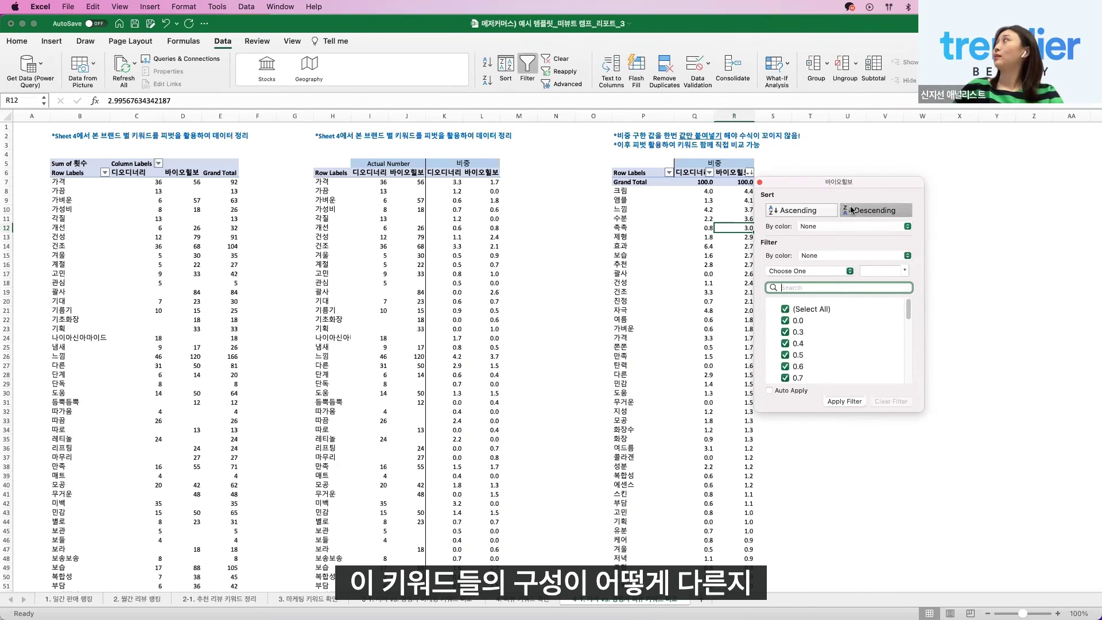
{"action": "left_click", "coordinate": [729, 221]}
{"action": "left_click", "coordinate": [750, 209]}
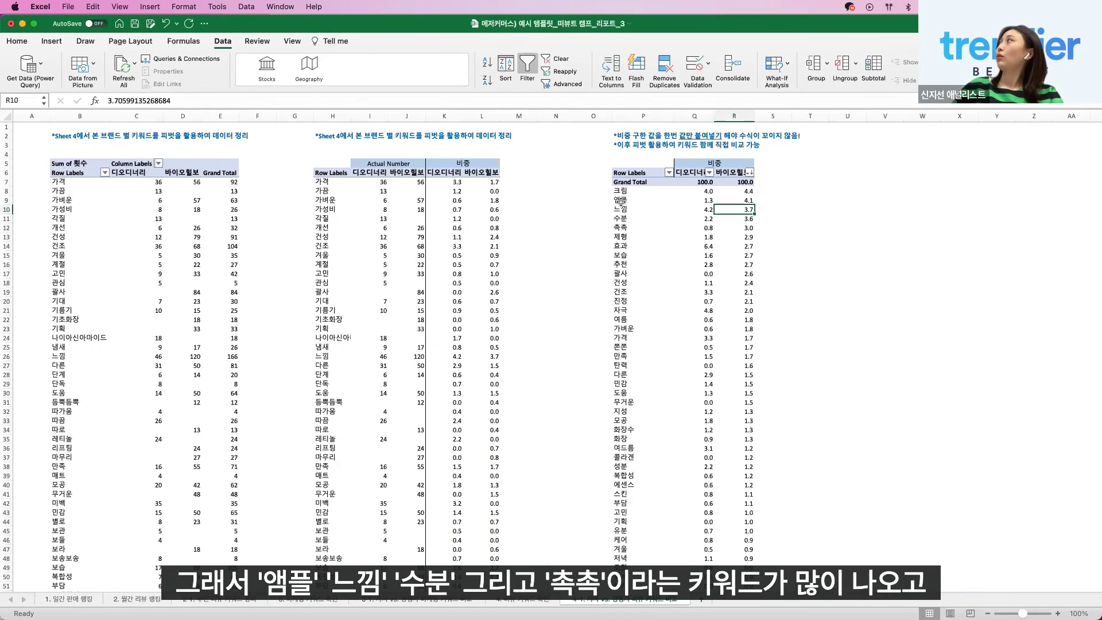
{"action": "left_click_drag", "start_coordinate": [621, 201], "coordinate": [744, 210]}
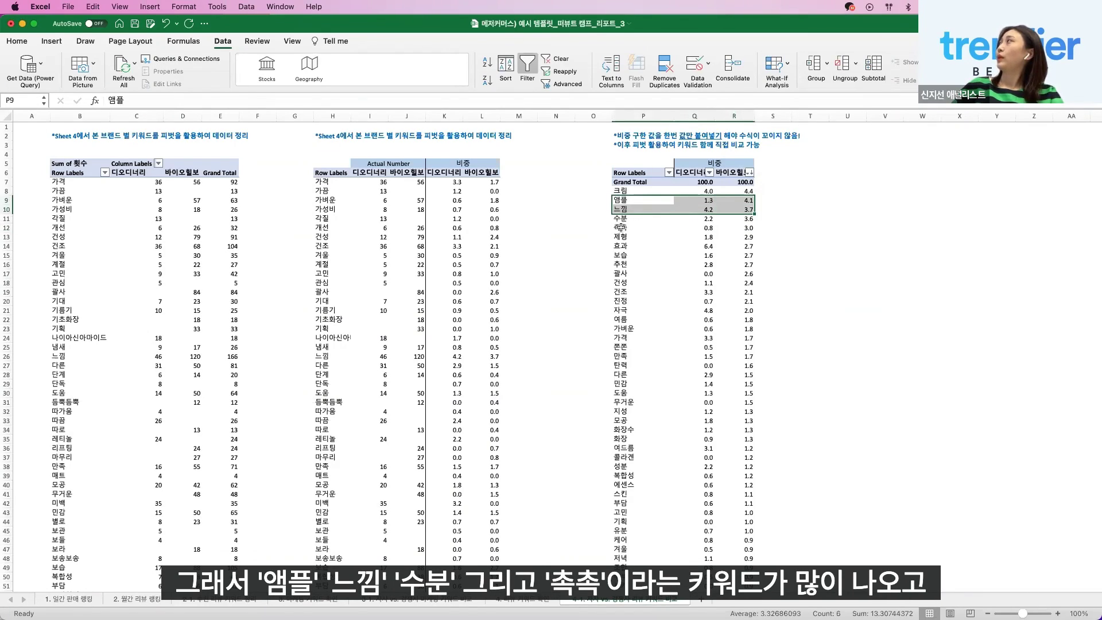
{"action": "left_click_drag", "start_coordinate": [618, 218], "coordinate": [747, 219]}
{"action": "mouse_move", "coordinate": [615, 228]}
{"action": "left_mouse_down"}
{"action": "mouse_move", "coordinate": [746, 228]}
{"action": "mouse_move", "coordinate": [615, 226]}
{"action": "left_mouse_up"}
{"action": "left_click", "coordinate": [734, 209]}
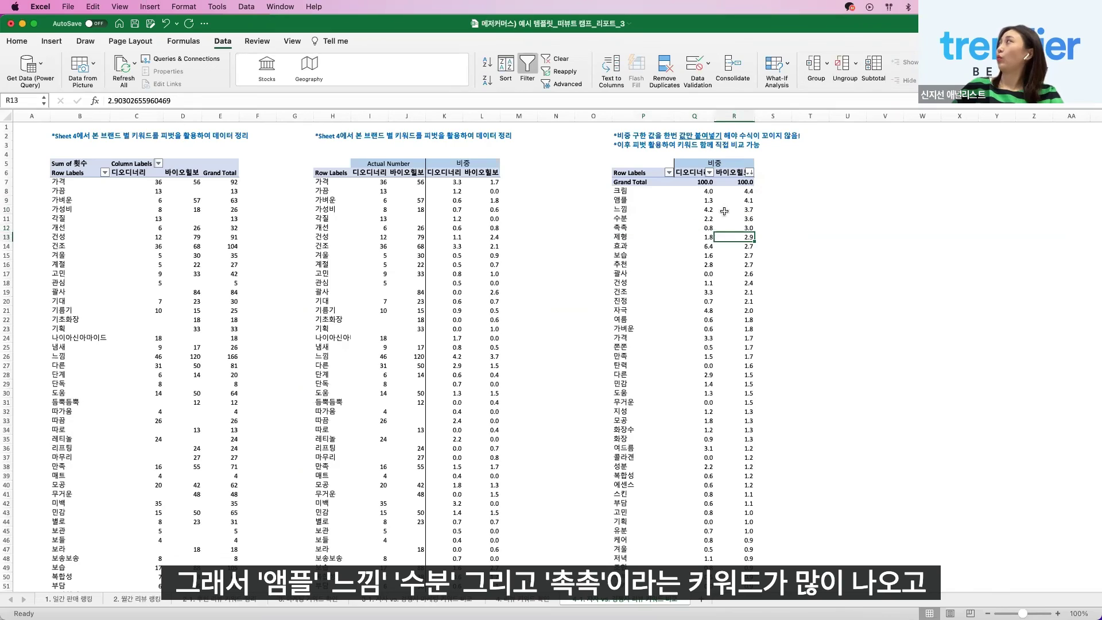
Sort the 비중 comparison table by the 디오디너리 share in descending order.
{"action": "left_click", "coordinate": [709, 173]}
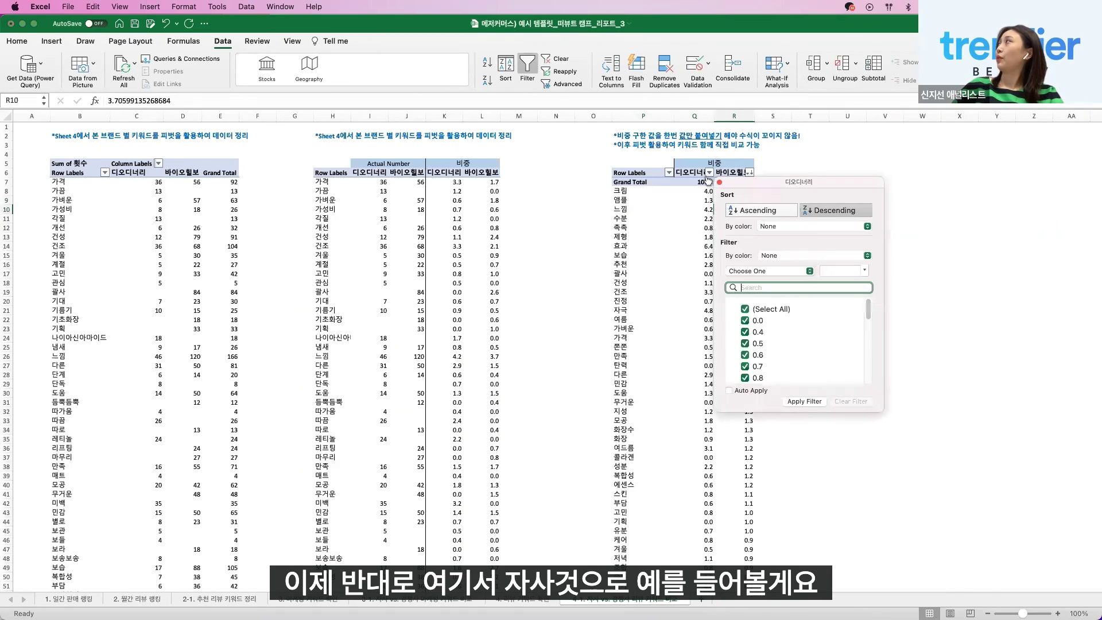
{"action": "left_click", "coordinate": [838, 211]}
{"action": "key", "text": "Escape"}
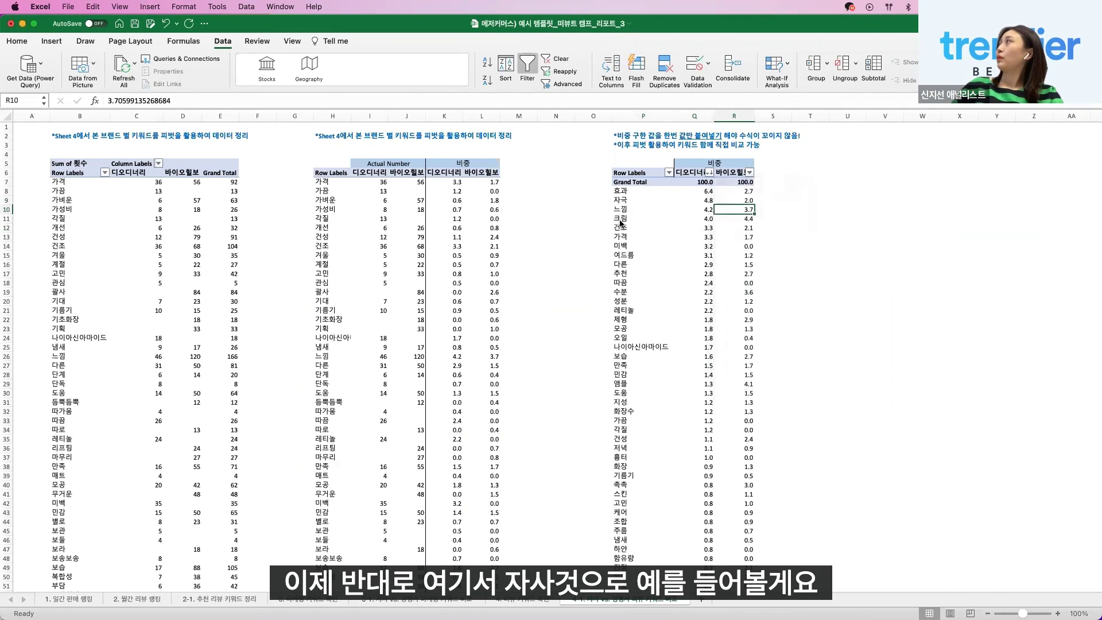
{"action": "key", "text": "Left"}
{"action": "key", "text": "Down"}
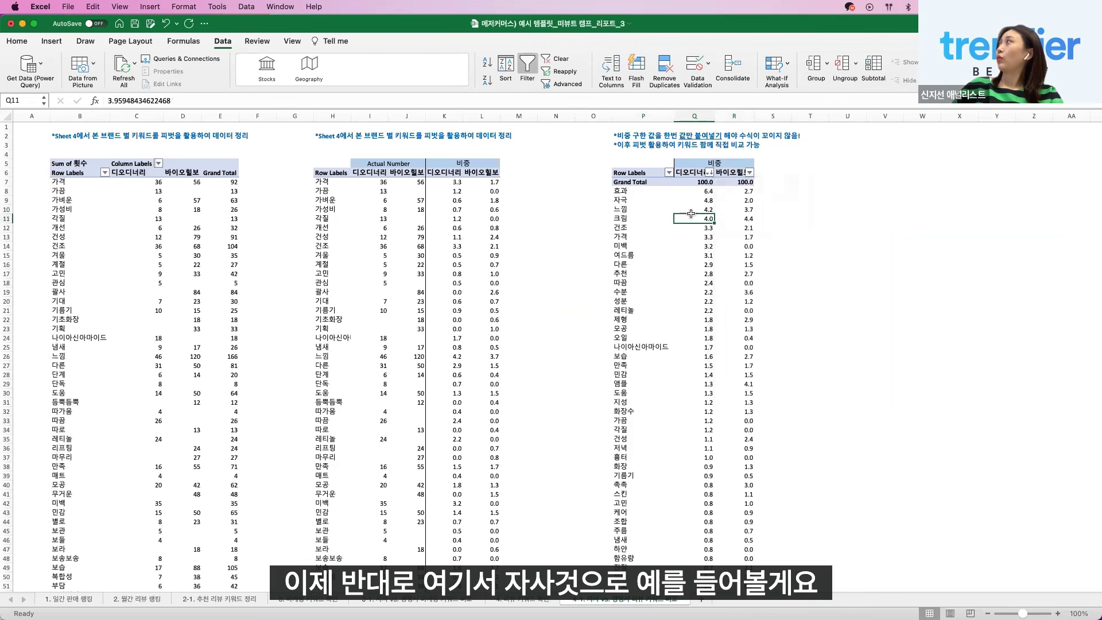
Examine the 자극, 건조 and 여드름 rows and compare the 여드름 share of 디오디너리 with that of 바이오힐보.
{"action": "left_click", "coordinate": [624, 204]}
{"action": "key", "text": "shift+Right"}
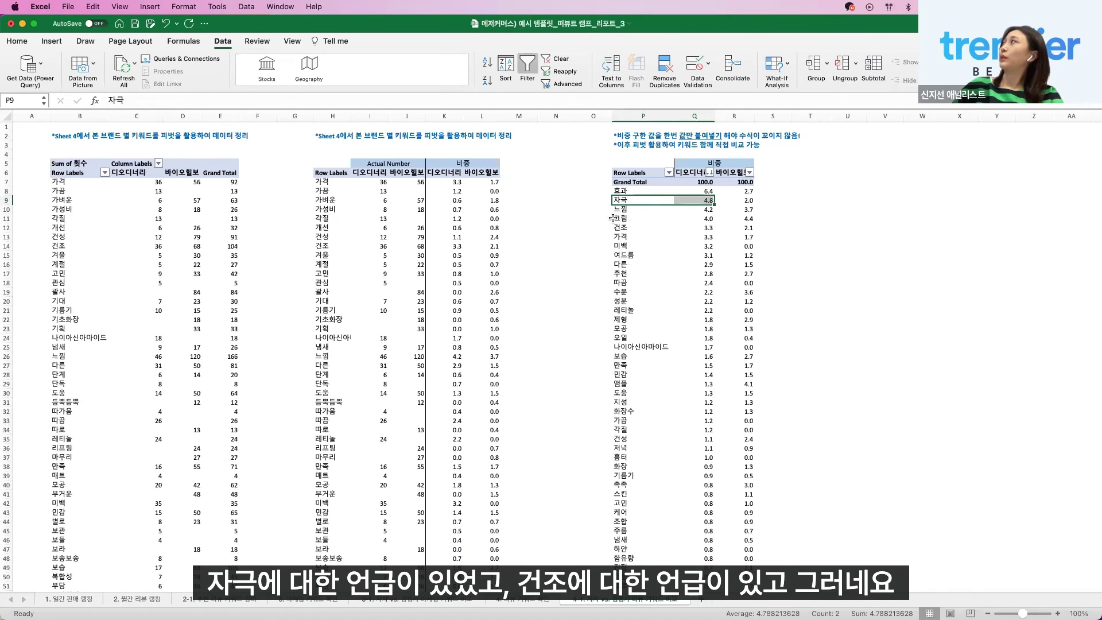
{"action": "left_click_drag", "start_coordinate": [617, 222], "coordinate": [697, 228]}
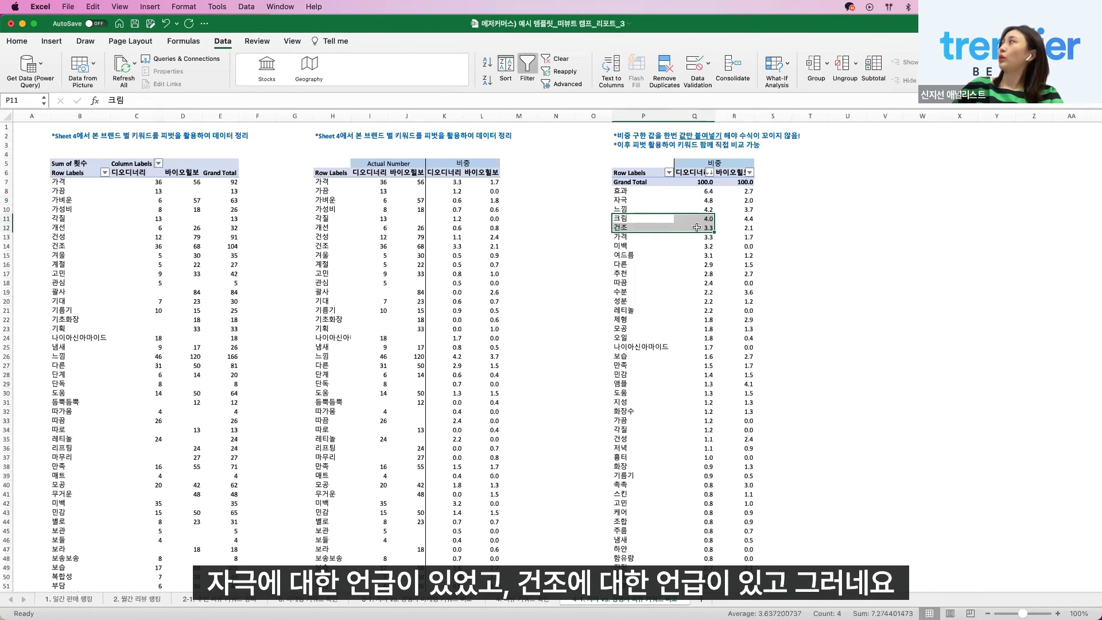
{"action": "left_click", "coordinate": [673, 245]}
{"action": "left_click_drag", "start_coordinate": [622, 252], "coordinate": [705, 256]}
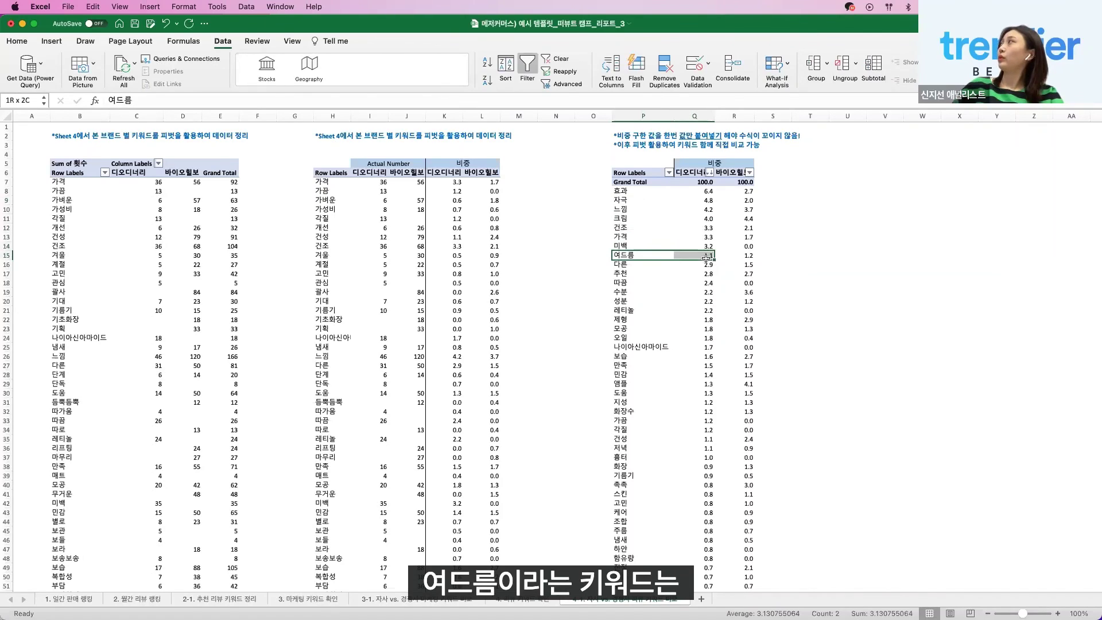
{"action": "left_click", "coordinate": [708, 257]}
{"action": "left_click", "coordinate": [752, 255]}
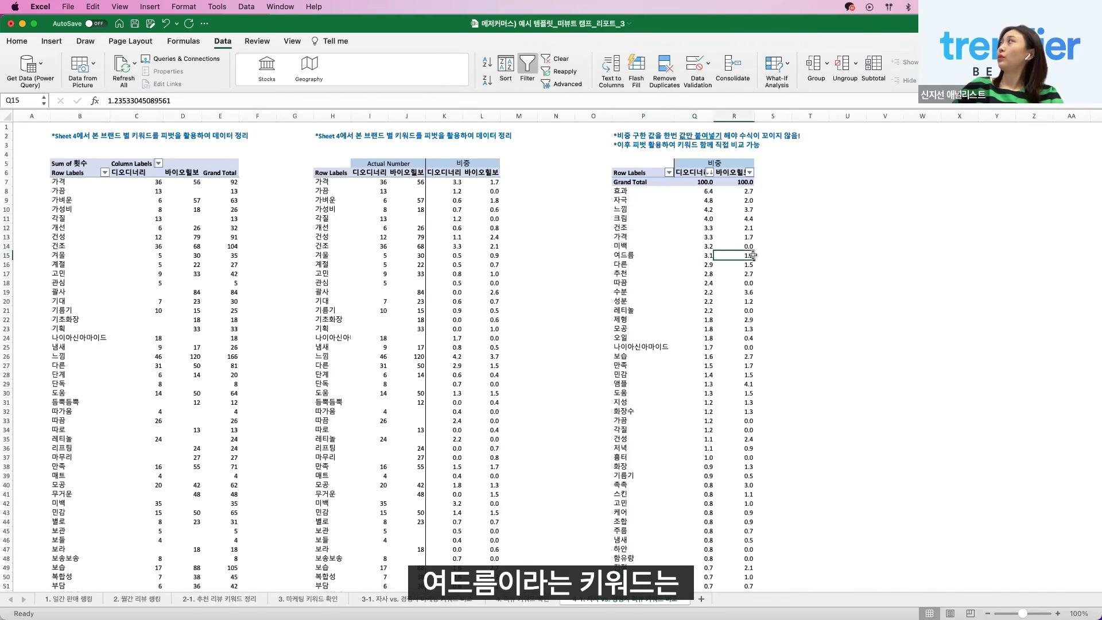
{"action": "left_click", "coordinate": [695, 254]}
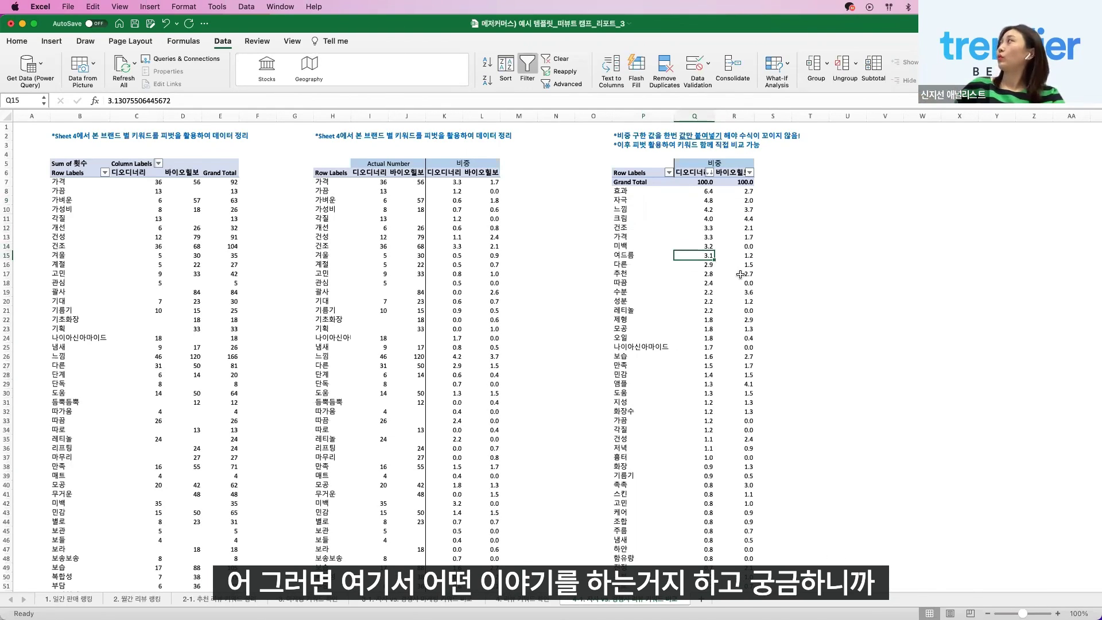
Switch to the Trendier 리뷰 키워드 page in Chrome and reset its filters to all brands.
{"action": "key", "text": "super+ctrl+f"}
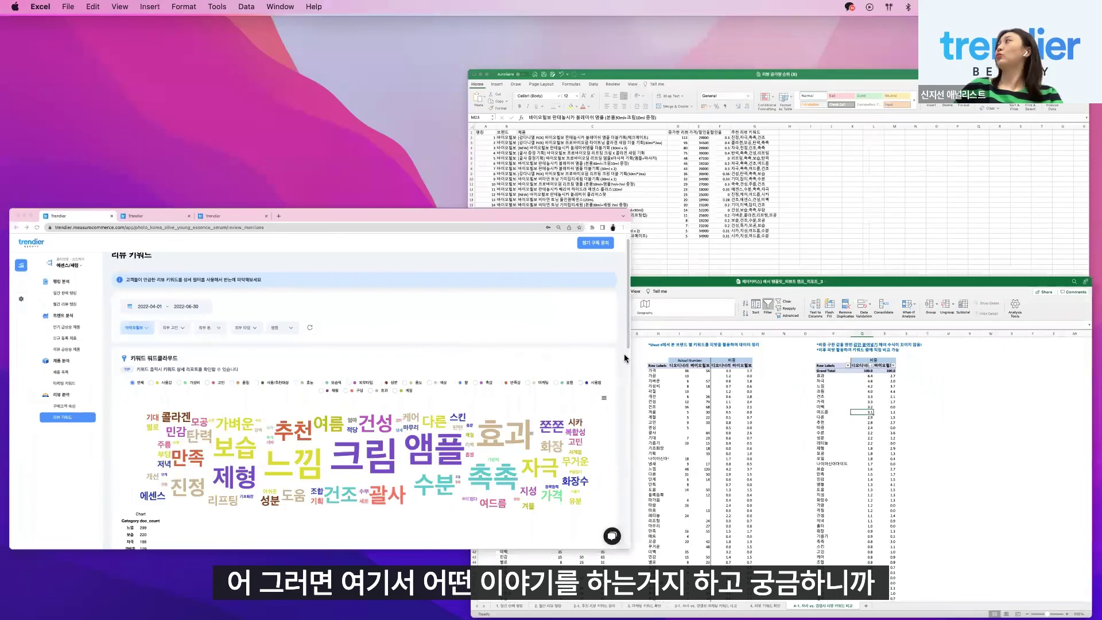
{"action": "left_click", "coordinate": [510, 287]}
{"action": "key", "text": "ctrl+alt+Return"}
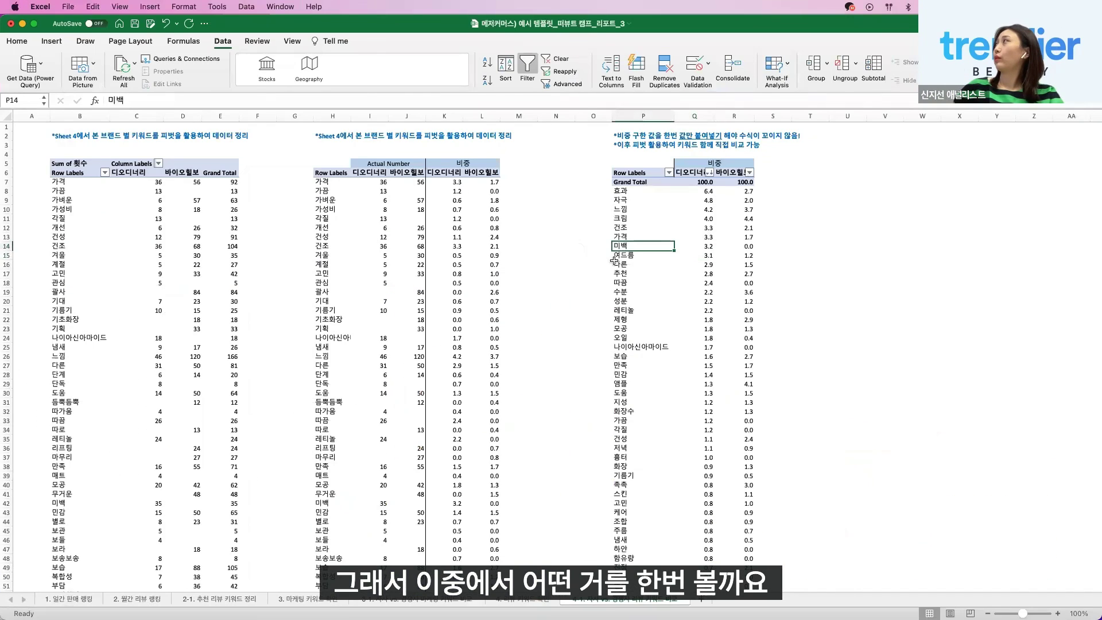
{"action": "left_click", "coordinate": [623, 256]}
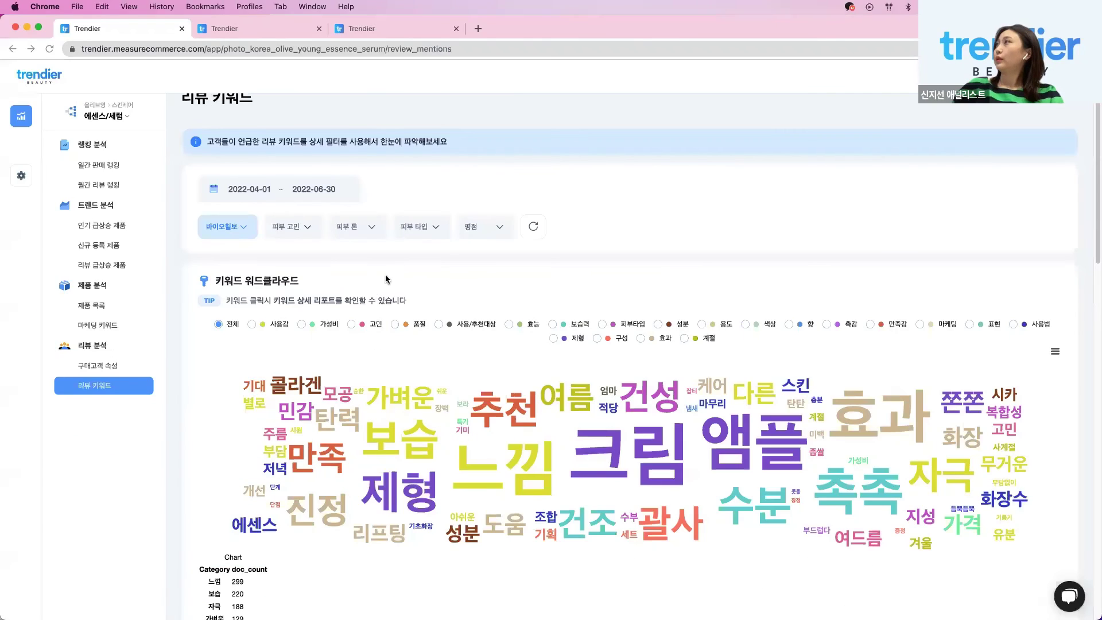
{"action": "left_click", "coordinate": [535, 229]}
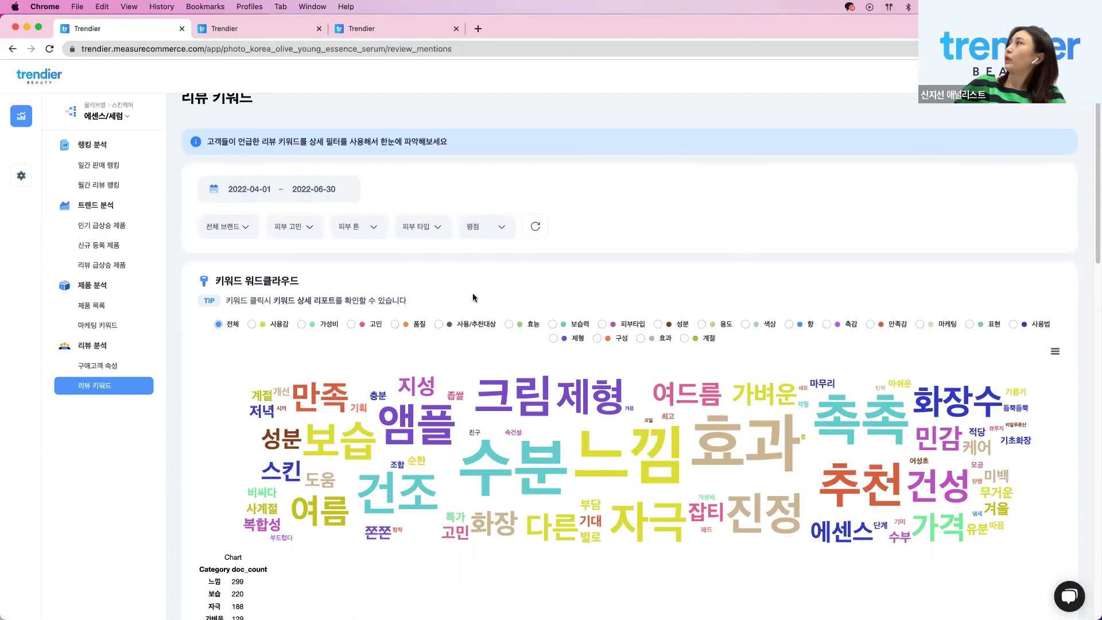
Limit the word cloud to the 고민 group and open the detailed report for the keyword 여드름.
{"action": "left_click", "coordinate": [363, 324]}
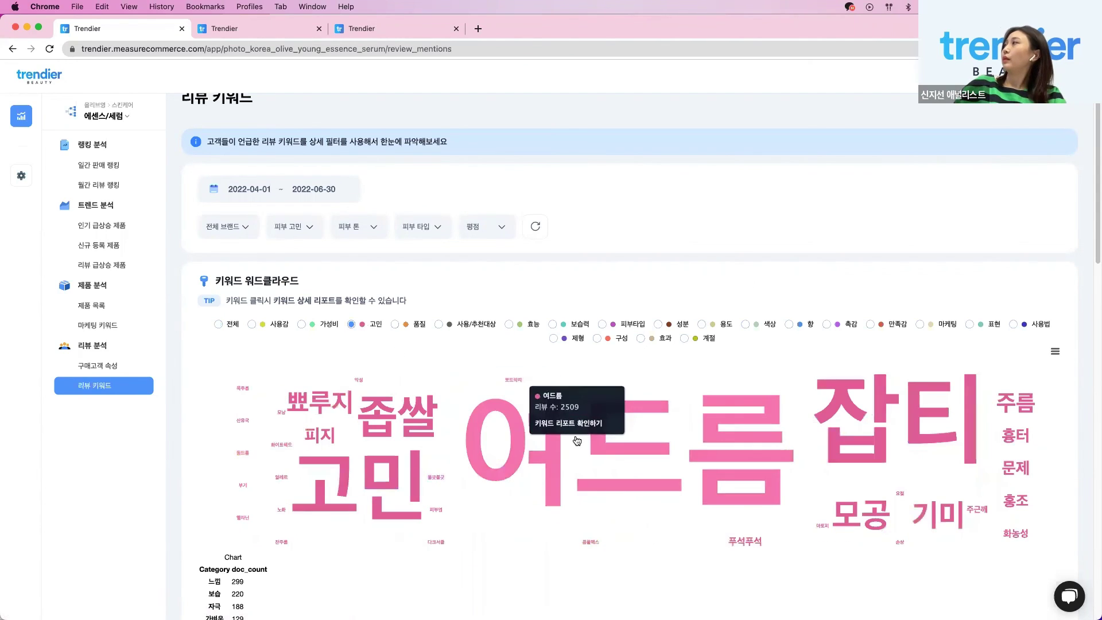
{"action": "left_click", "coordinate": [577, 435]}
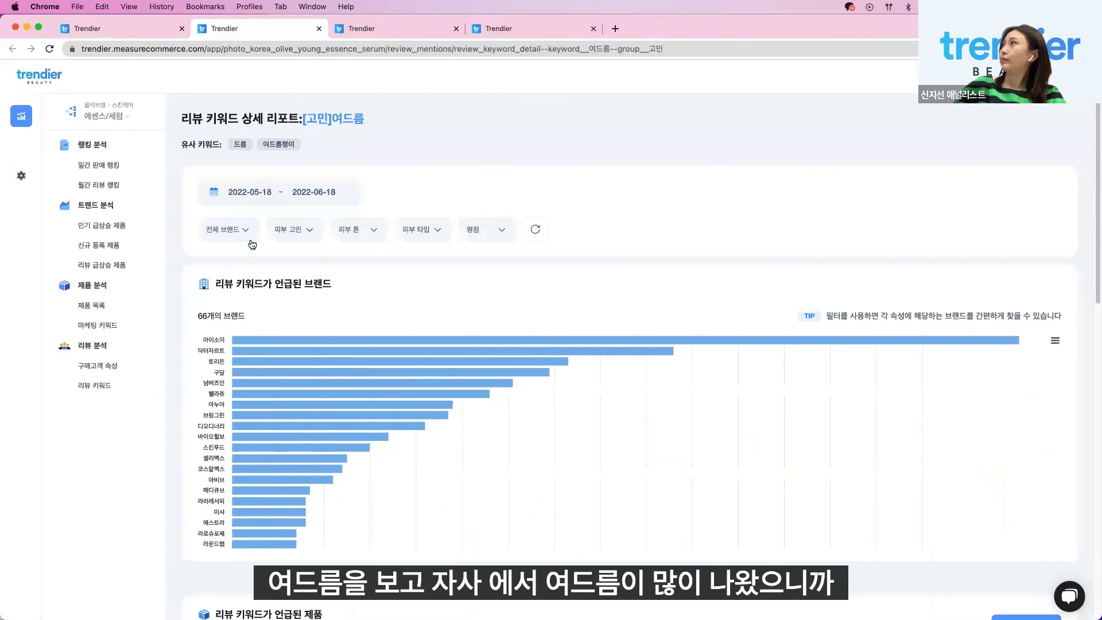
Filter the 여드름 keyword report to the brand 디오디너리.
{"action": "left_click", "coordinate": [244, 231]}
{"action": "left_click", "coordinate": [221, 287]}
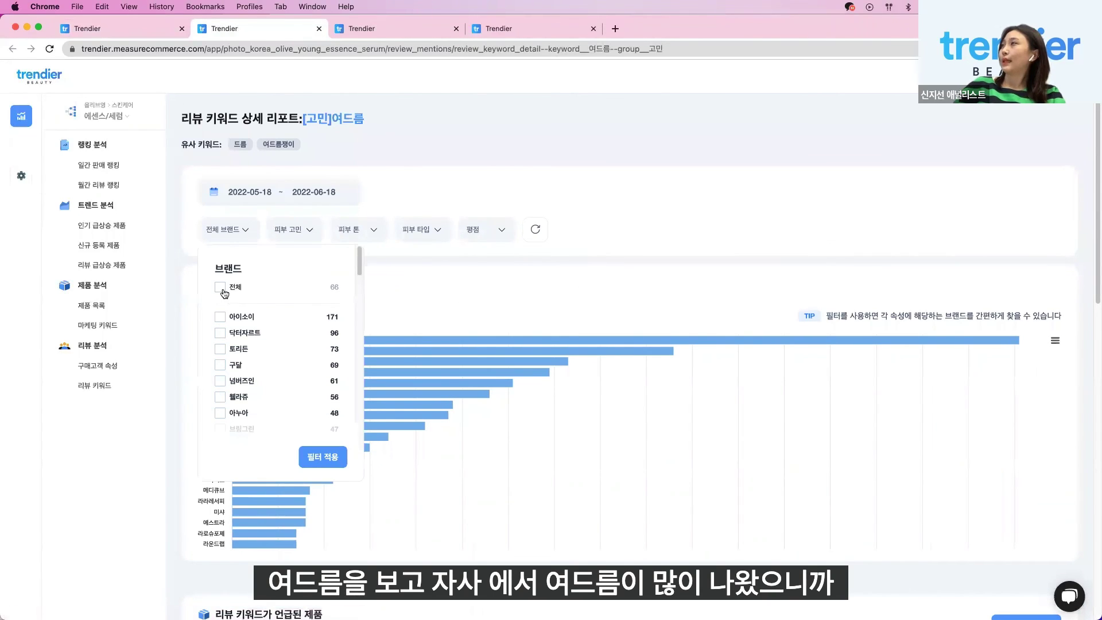
{"action": "scroll", "coordinate": [261, 367], "scroll_direction": "down", "scroll_amount": 3}
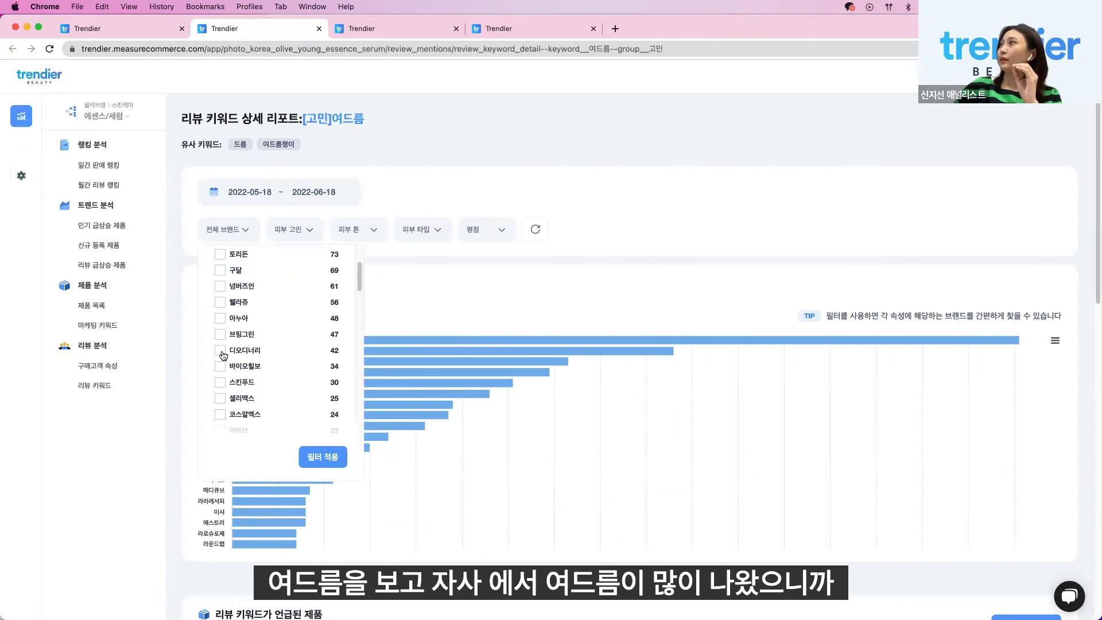
{"action": "left_click", "coordinate": [221, 351]}
{"action": "left_click", "coordinate": [326, 466]}
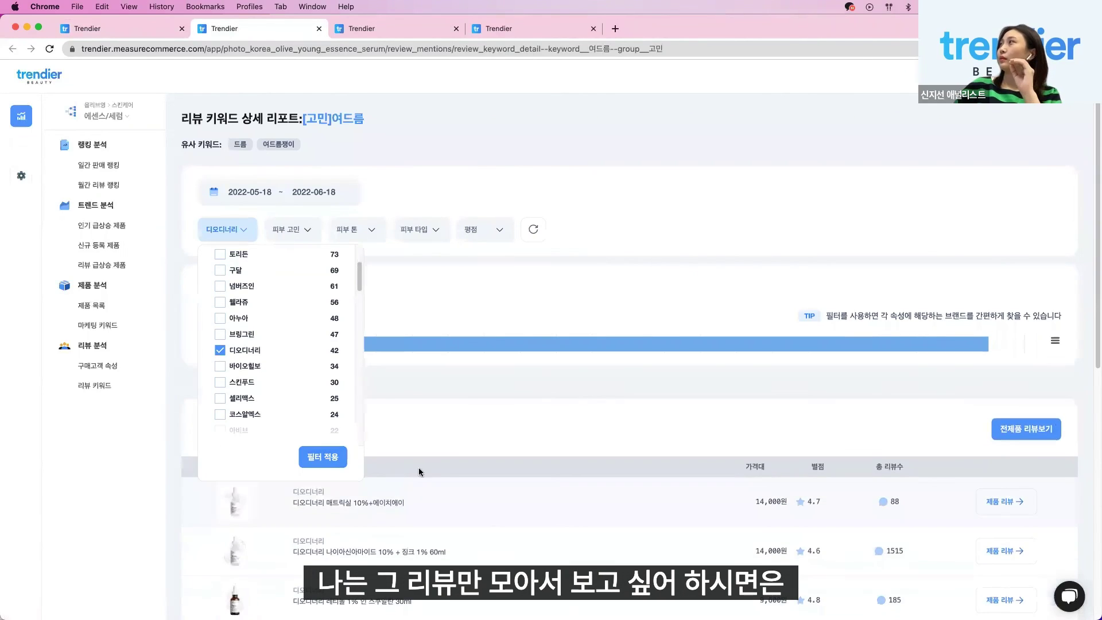
Open the 여드름 reviews of the product 디오디너리 나이아신아마이드 10% + 징크 1% 30ml.
{"action": "scroll", "coordinate": [460, 455], "scroll_direction": "down", "scroll_amount": 3}
{"action": "scroll", "coordinate": [461, 454], "scroll_direction": "down", "scroll_amount": 2}
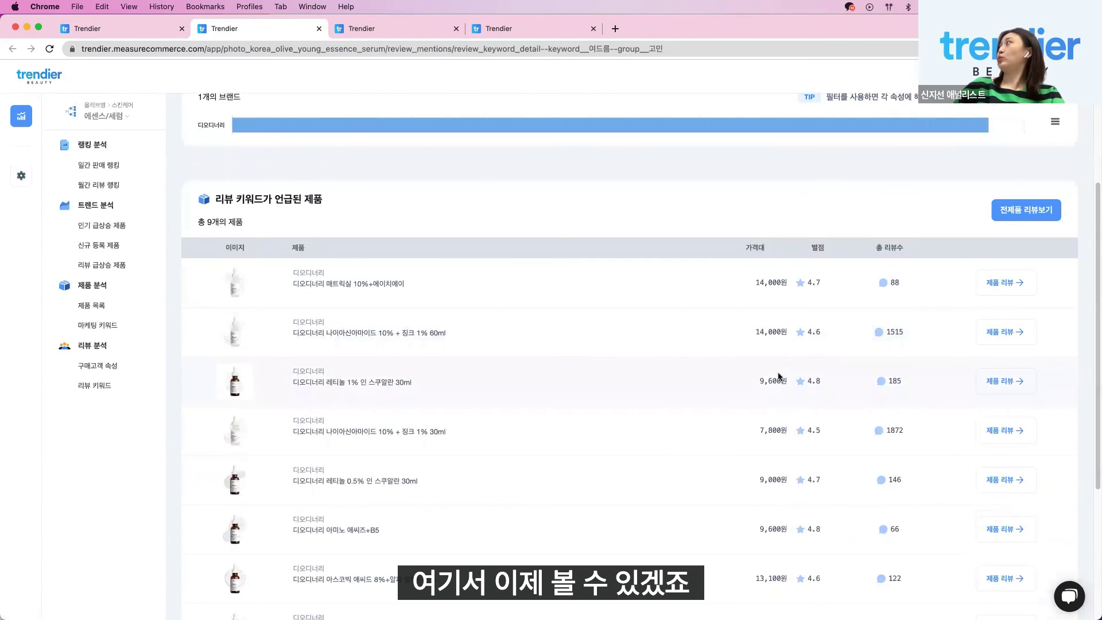
{"action": "left_click", "coordinate": [859, 432]}
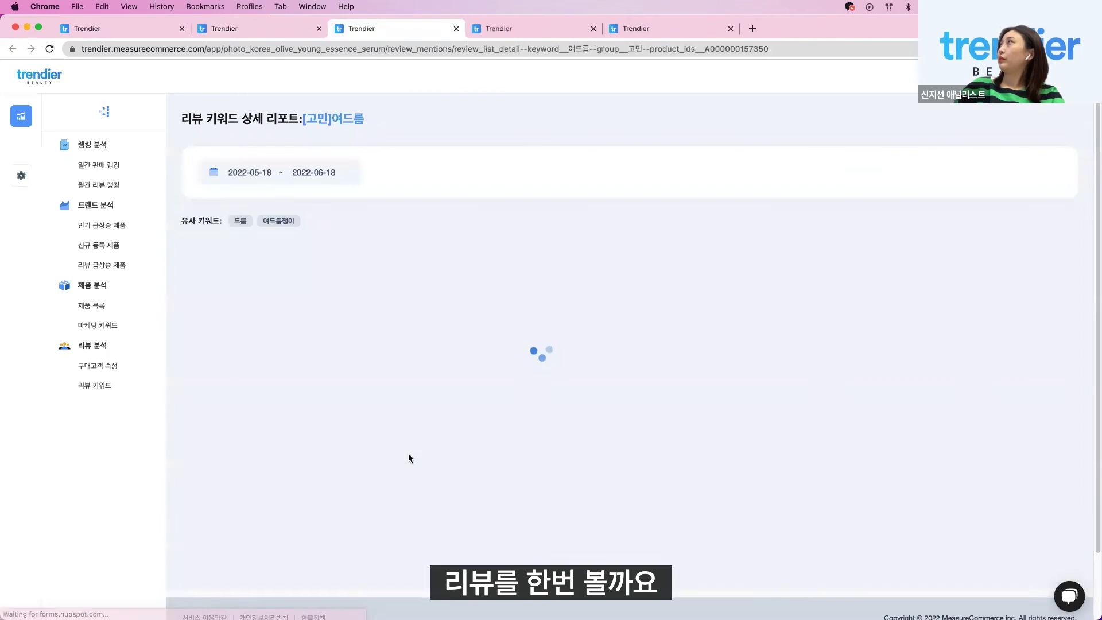
Show only the 5점 reviews mentioning 여드름 and read through them.
{"action": "scroll", "coordinate": [518, 341], "scroll_direction": "down", "scroll_amount": 2}
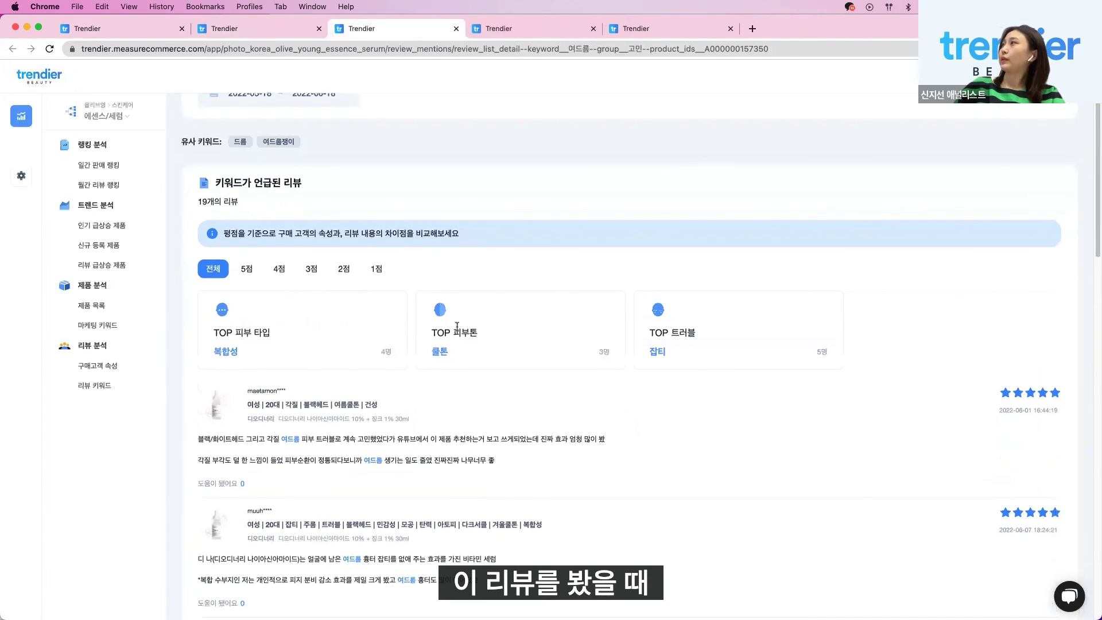
{"action": "left_click", "coordinate": [254, 270]}
{"action": "scroll", "coordinate": [511, 454], "scroll_direction": "down", "scroll_amount": 3}
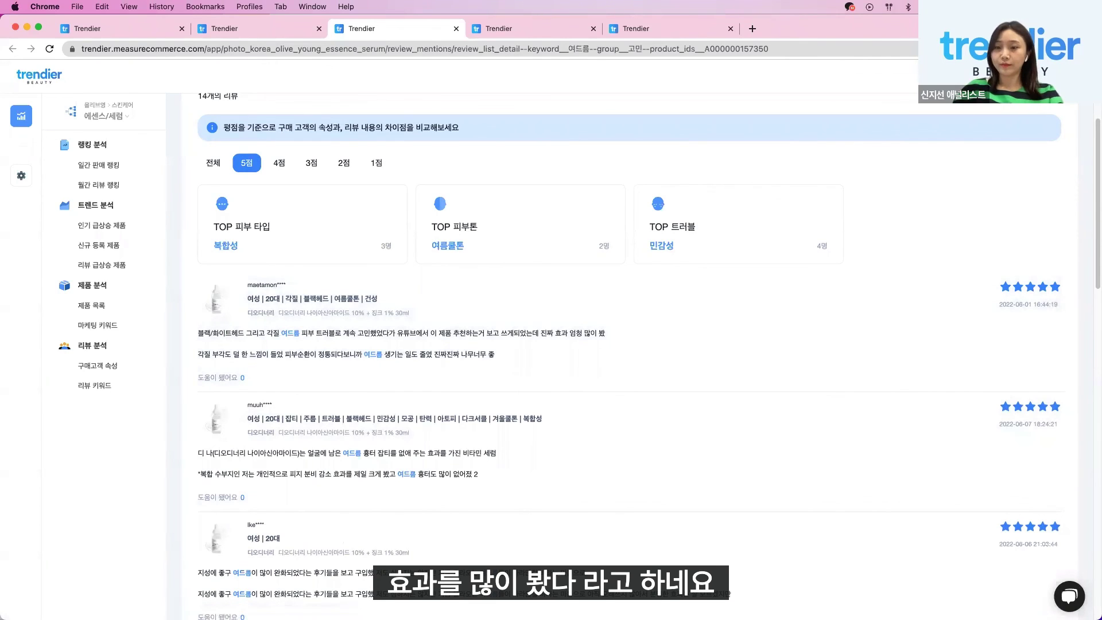
{"action": "scroll", "coordinate": [415, 441], "scroll_direction": "down", "scroll_amount": 3}
{"action": "scroll", "coordinate": [415, 441], "scroll_direction": "up", "scroll_amount": 1}
{"action": "scroll", "coordinate": [414, 440], "scroll_direction": "down", "scroll_amount": 4}
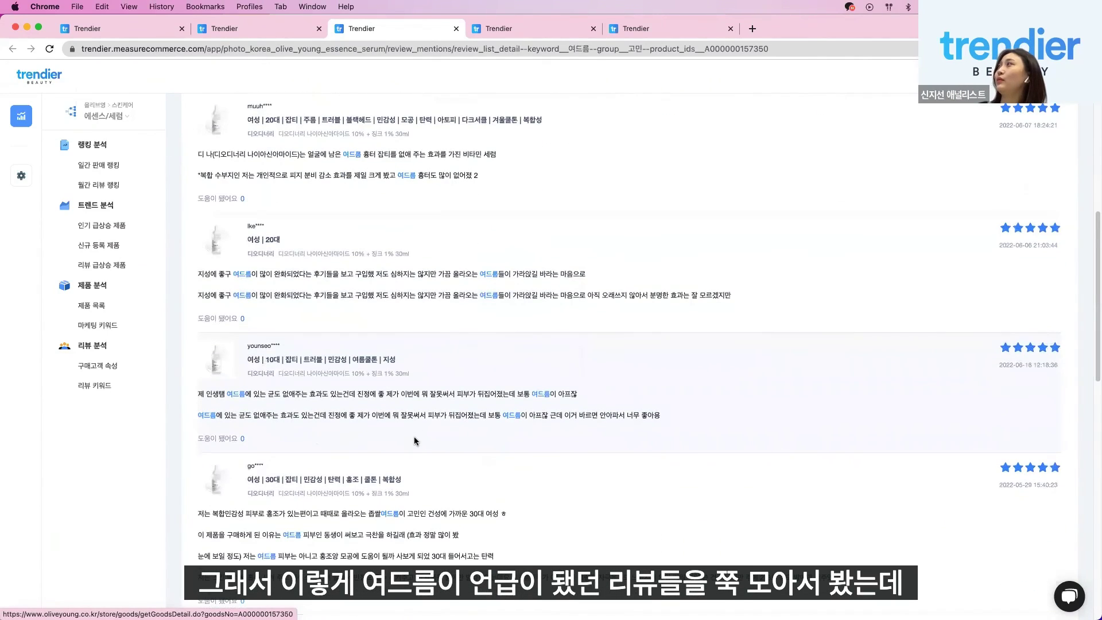
{"action": "scroll", "coordinate": [381, 457], "scroll_direction": "down", "scroll_amount": 2}
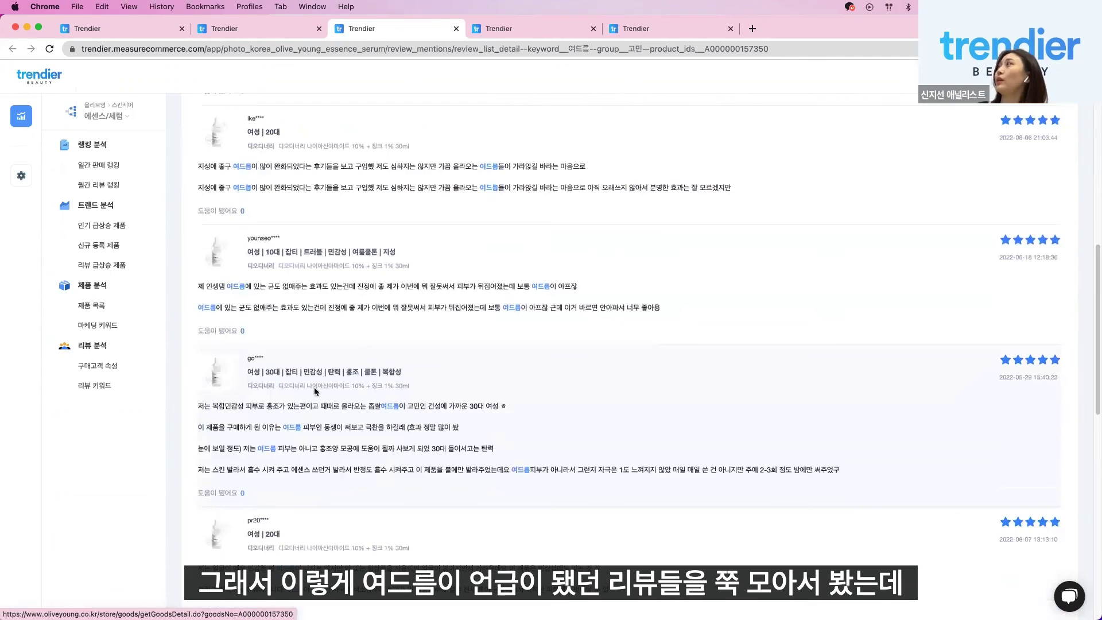
{"action": "scroll", "coordinate": [443, 455], "scroll_direction": "down", "scroll_amount": 7}
{"action": "scroll", "coordinate": [441, 451], "scroll_direction": "up", "scroll_amount": 15}
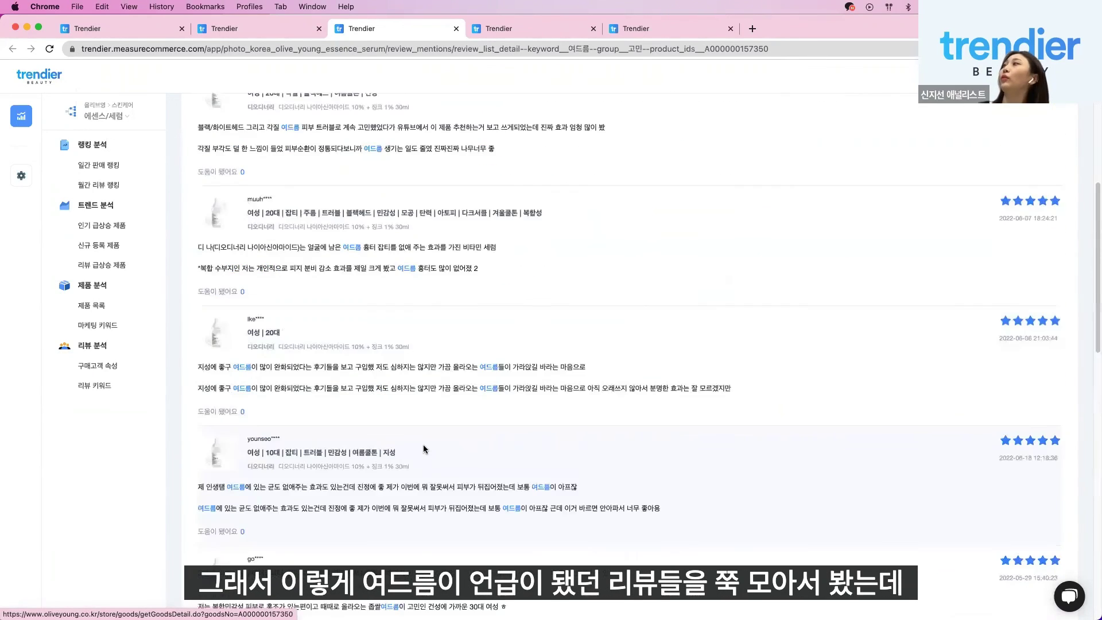